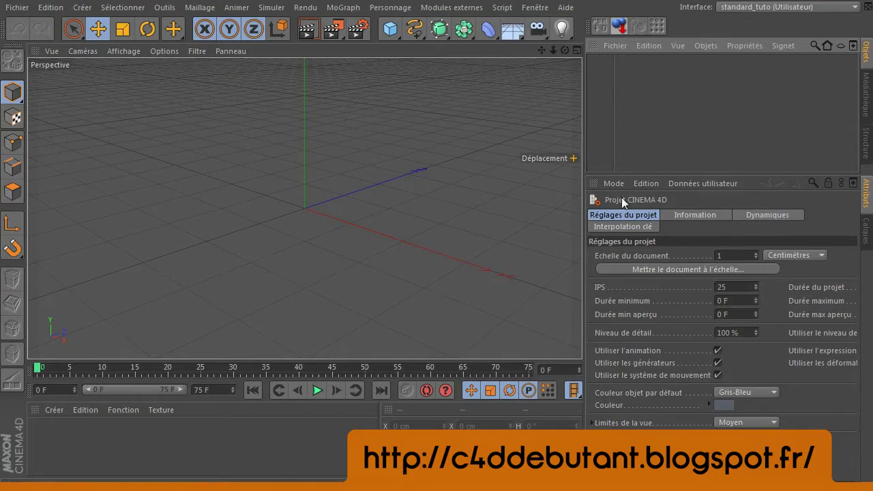
drag(656, 177, 662, 228)
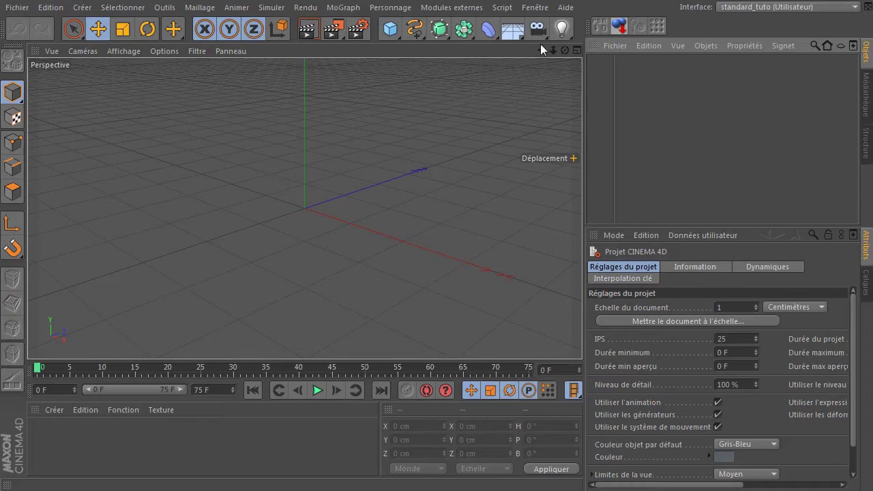
drag(565, 50, 517, 99)
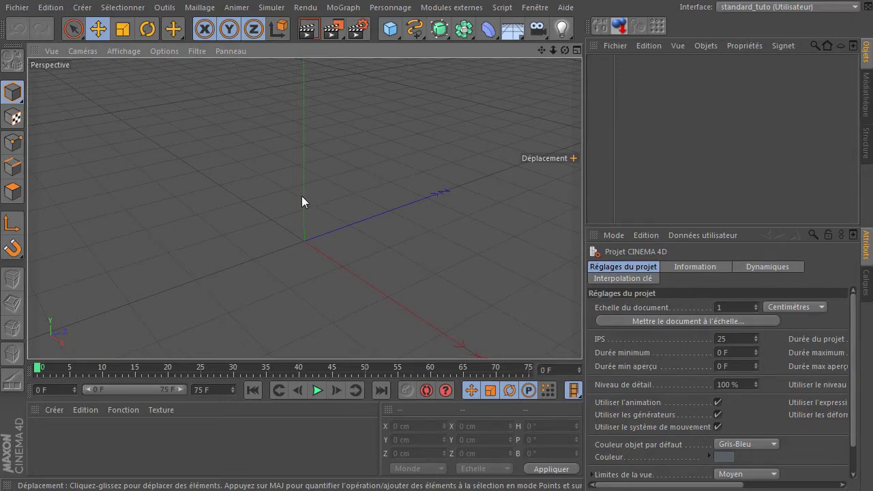
click(280, 9)
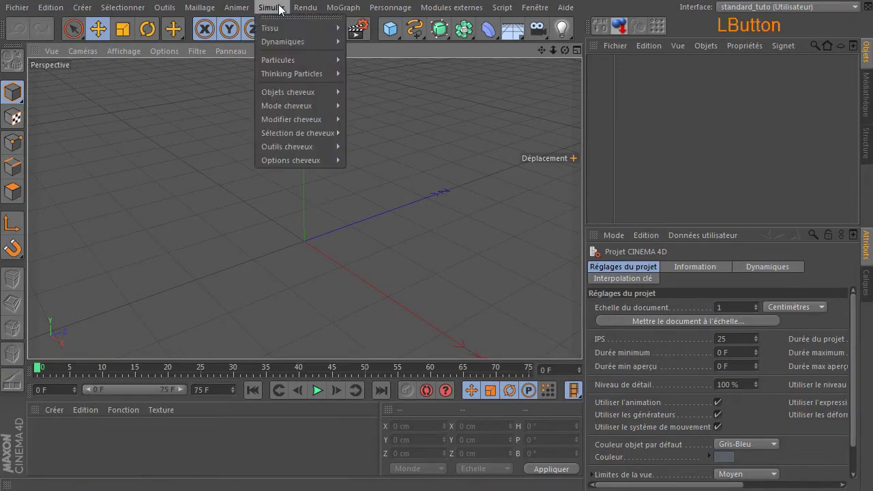
mouse_move(292, 41)
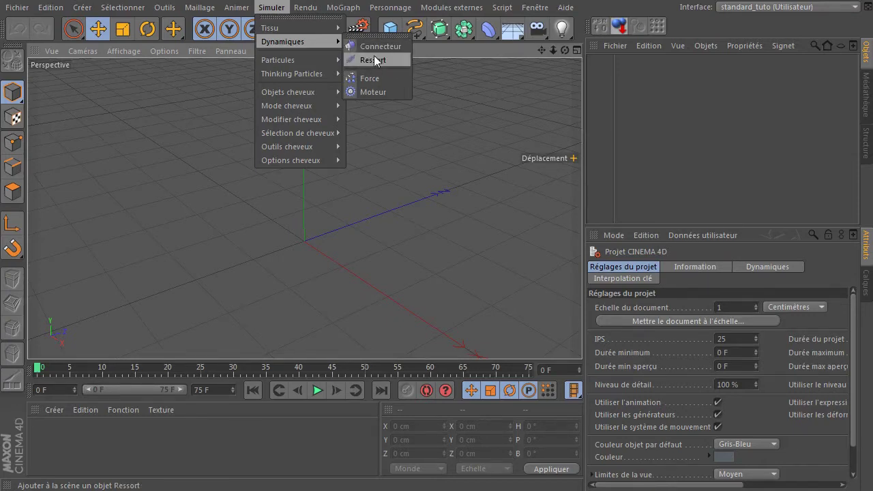
click(637, 120)
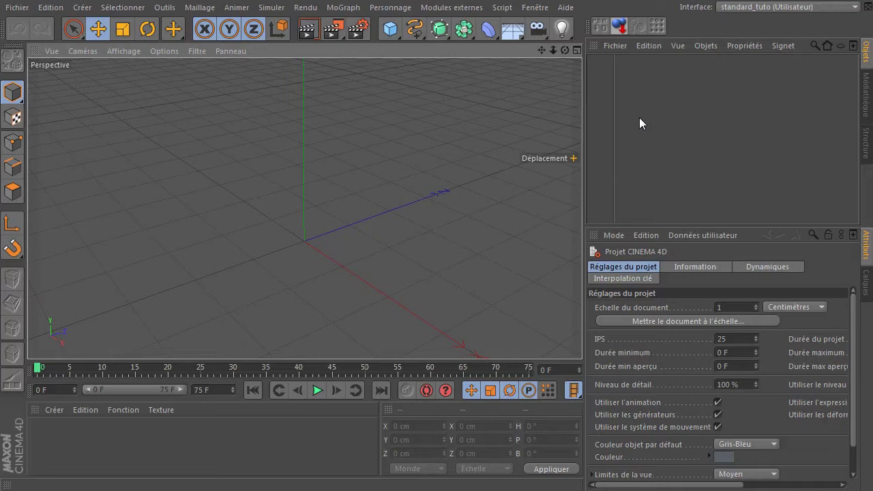
click(341, 204)
Add a cube primitive to the scene and set the viewport display to Ombrage de Gouraud (lignes).
drag(390, 29, 565, 41)
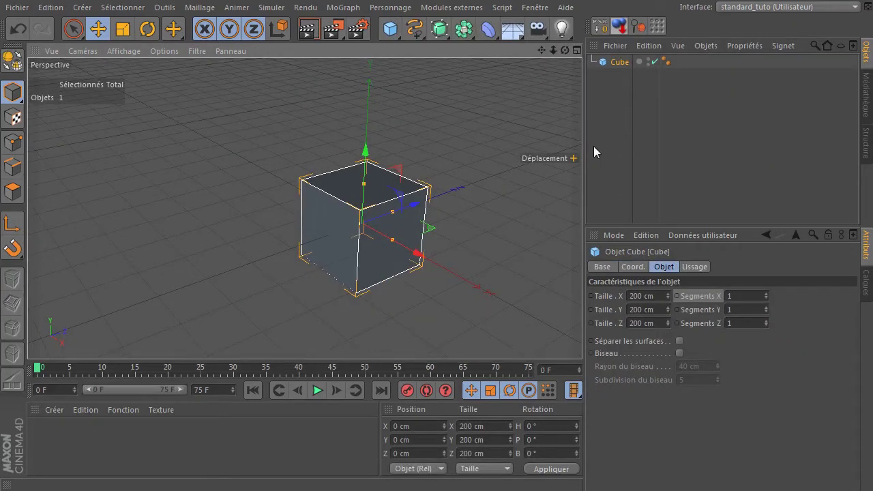
click(604, 140)
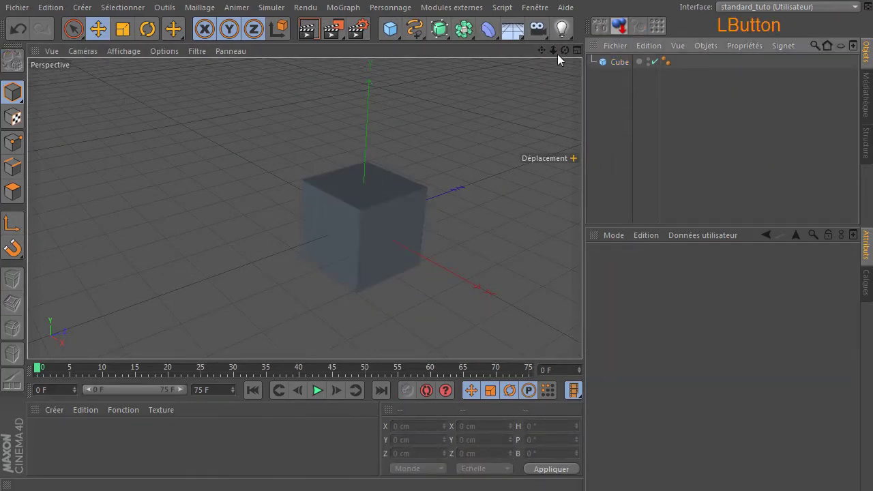
drag(564, 50, 566, 30)
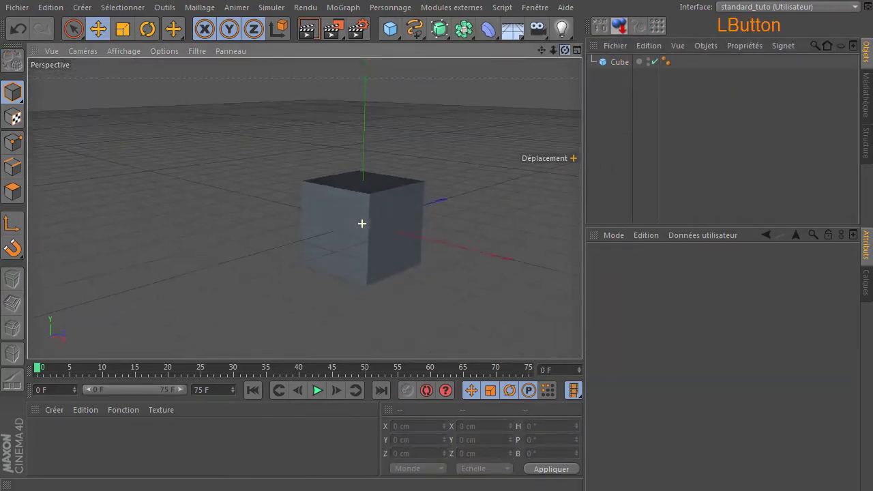
click(113, 52)
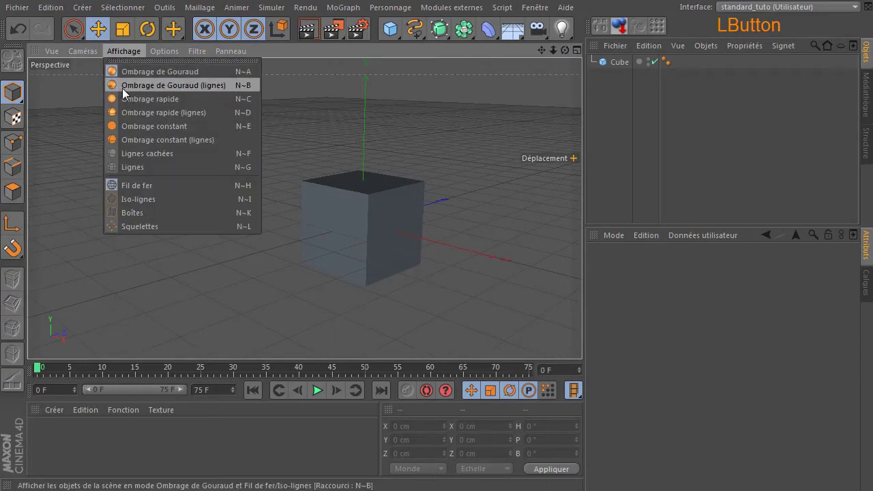
click(130, 86)
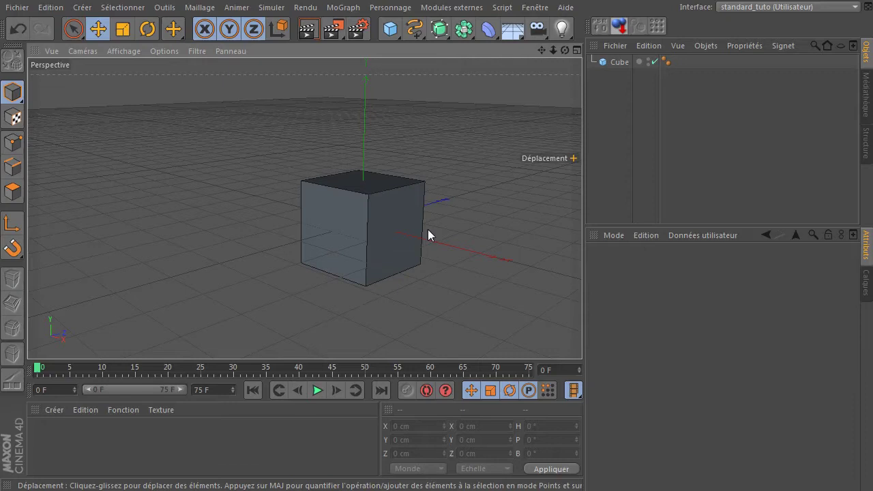
Set the cube's X, Y and Z sizes to 60 cm each.
click(614, 62)
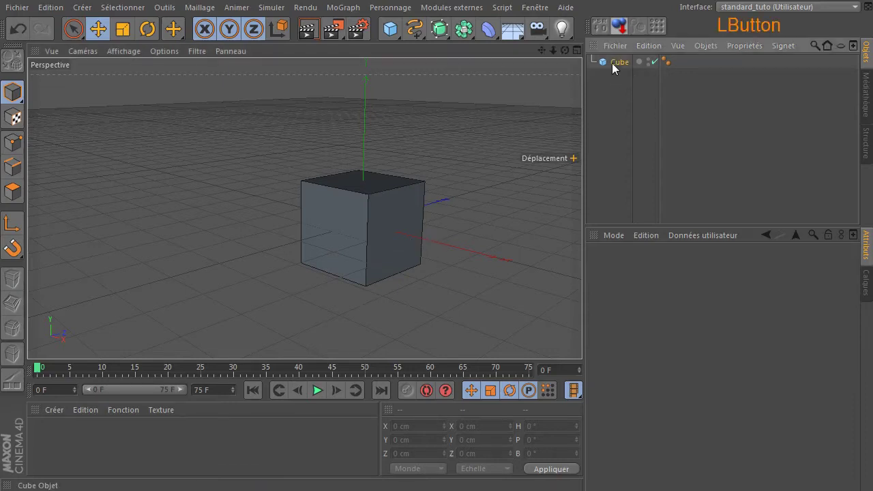
click(651, 296)
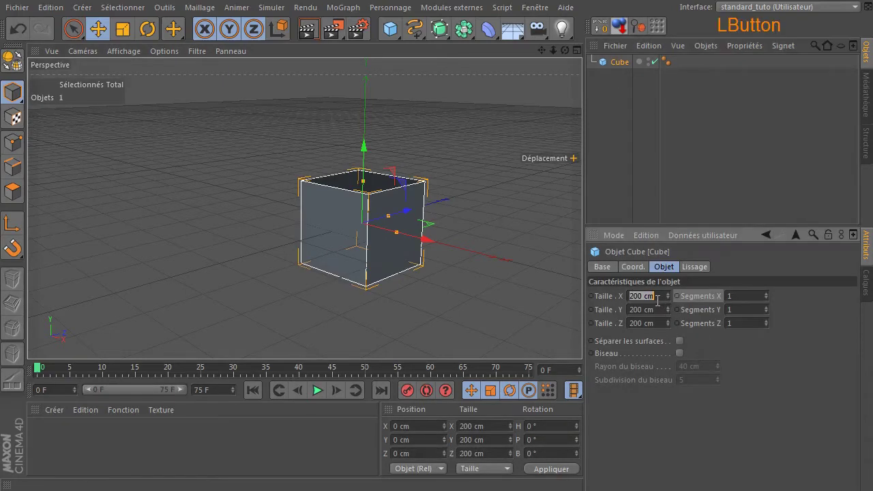
text(60)
click(656, 310)
text(60)
click(657, 322)
text(60)
key(Return)
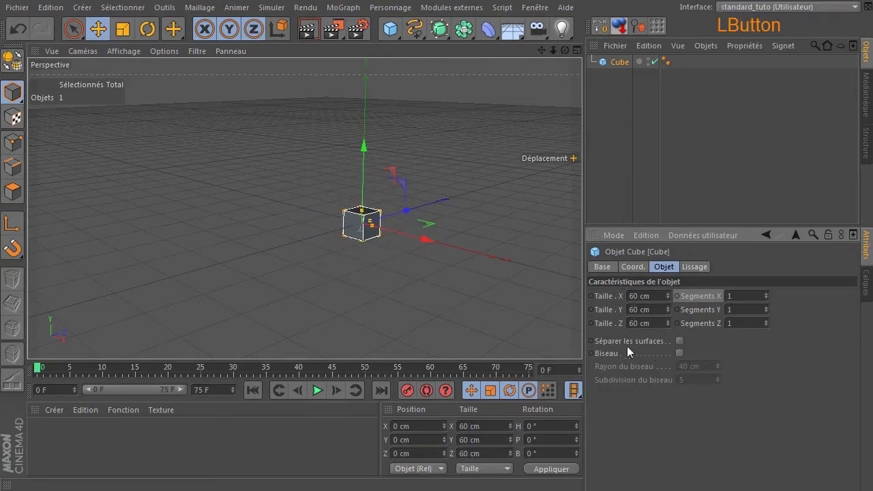
Enable the bevel (Biseau) on the cube and set its radius to 1 cm.
click(679, 354)
click(702, 367)
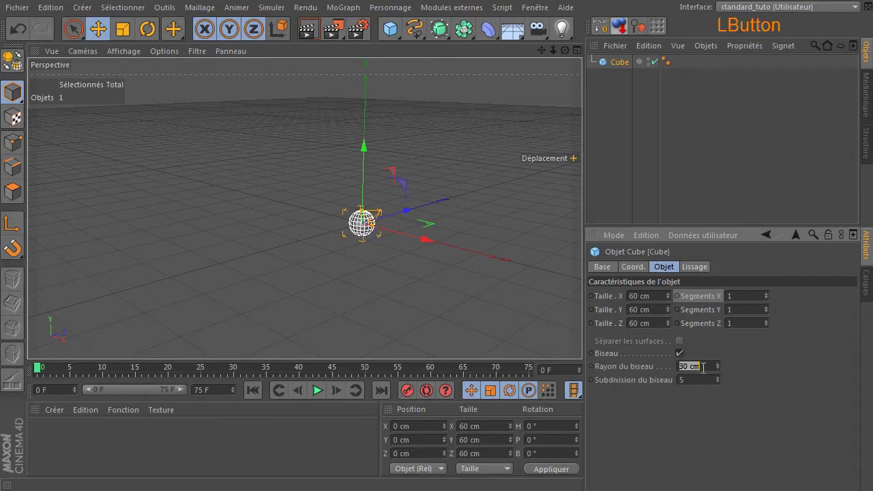
text(1)
key(Return)
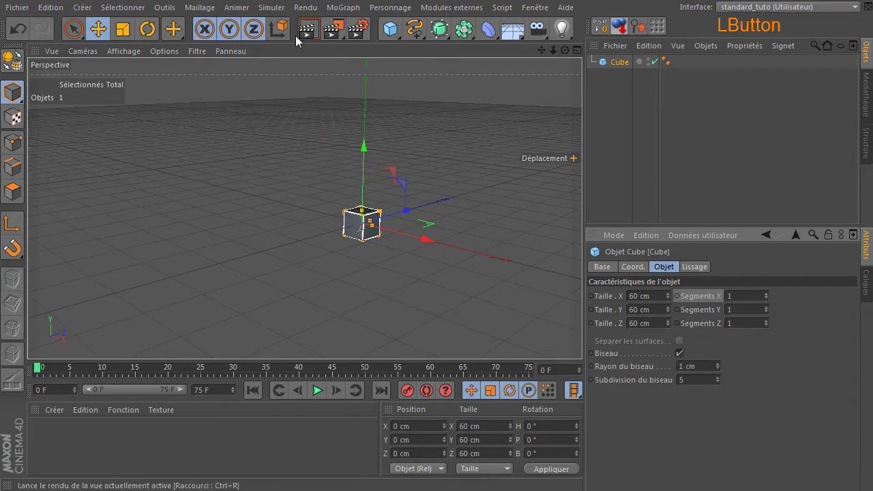
Render the active view from normal and closer distance to check the cube's bevelled edges.
click(306, 32)
scroll(362, 235, up, 2)
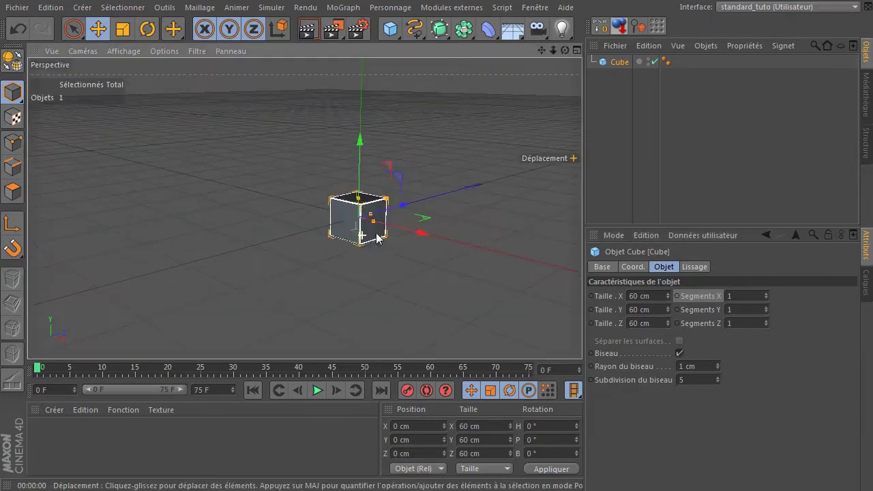
click(312, 36)
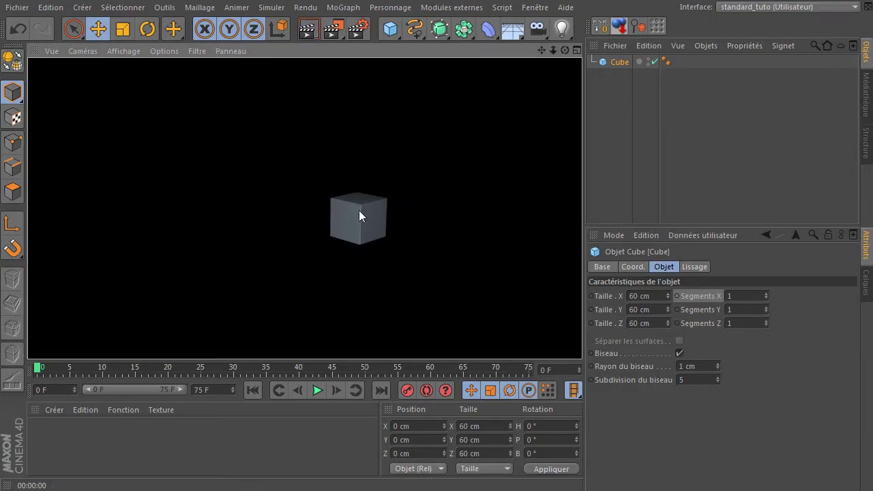
click(459, 188)
scroll(473, 239, down, 2)
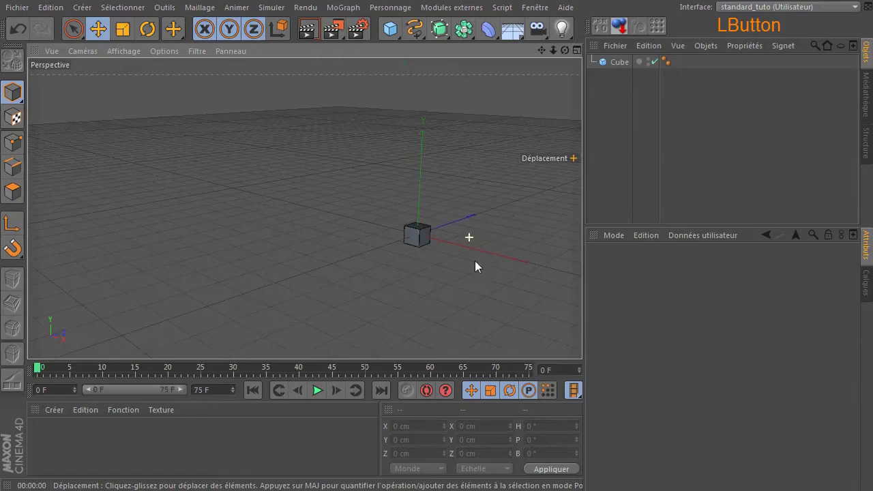
drag(540, 49, 563, 54)
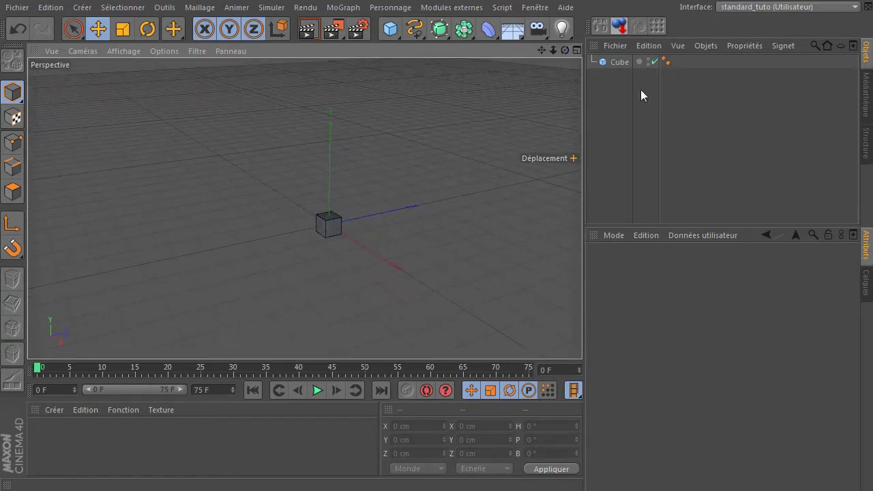
Rename the cube object as A.
double_click(619, 63)
text(A)
click(622, 166)
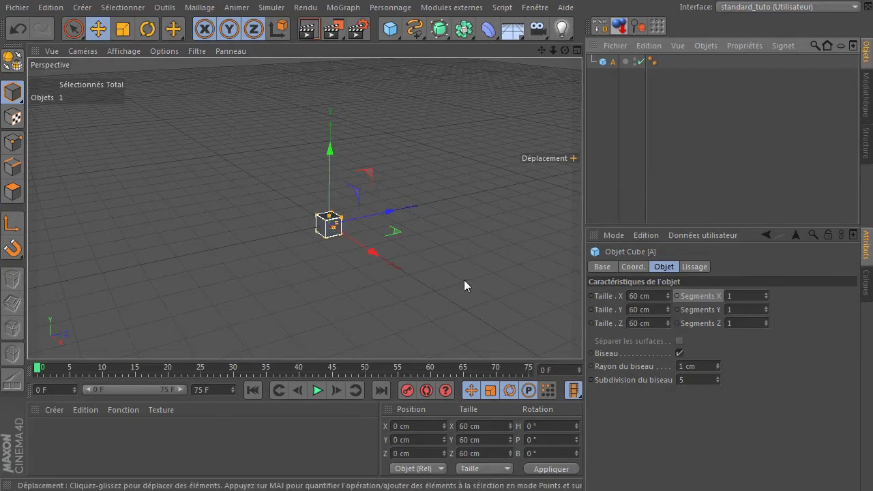
Duplicate cube A in the object hierarchy and rename the copy as B.1.
click(602, 62)
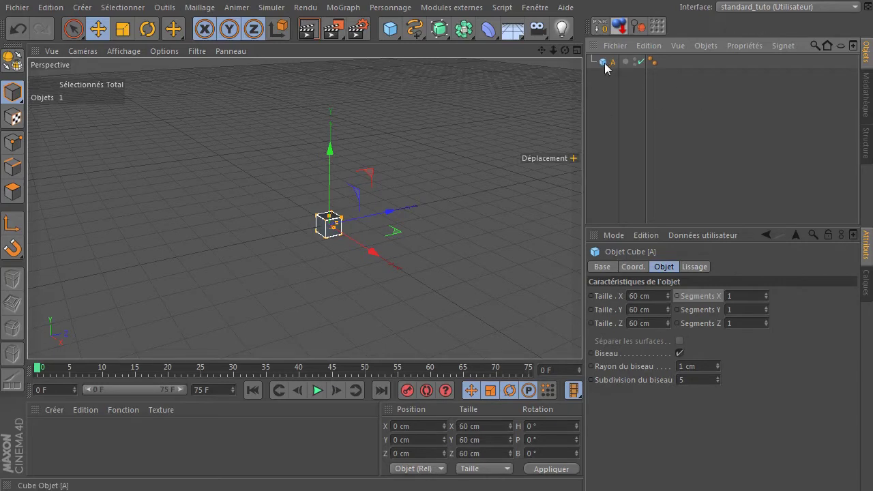
key(ctrl)
ctrl+drag(603, 63, 604, 122)
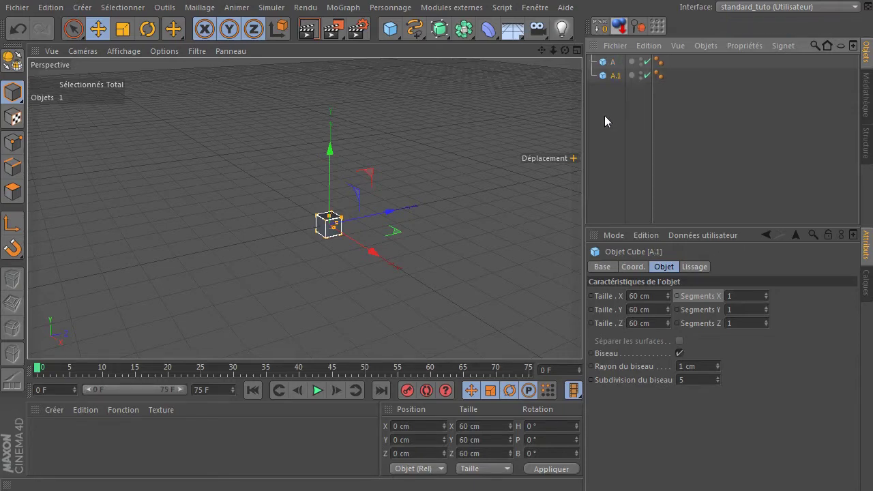
double_click(615, 76)
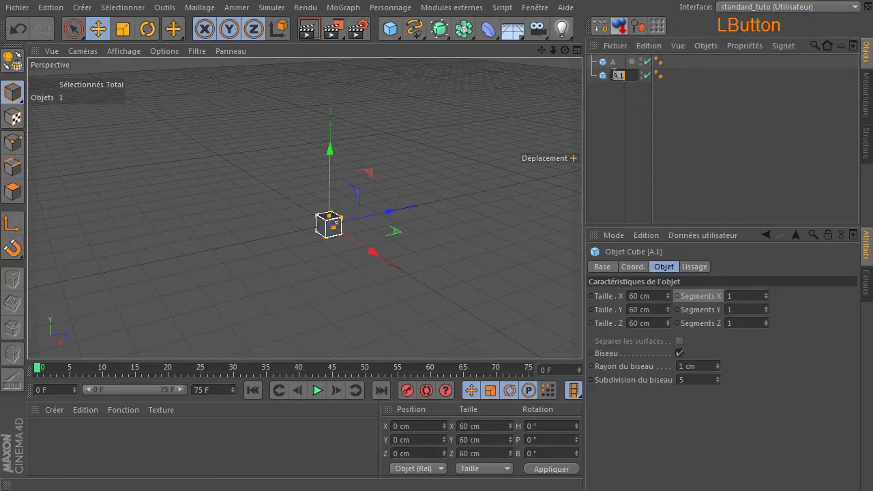
key(Home)
key(Delete)
text(B)
click(613, 105)
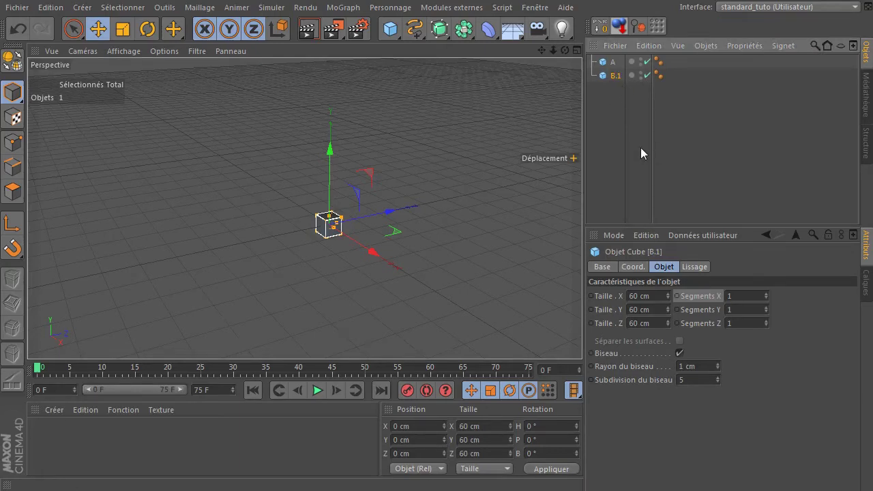
Place cube B.1 above cube A by setting its Y position to 200 cm.
click(412, 426)
double_click(411, 425)
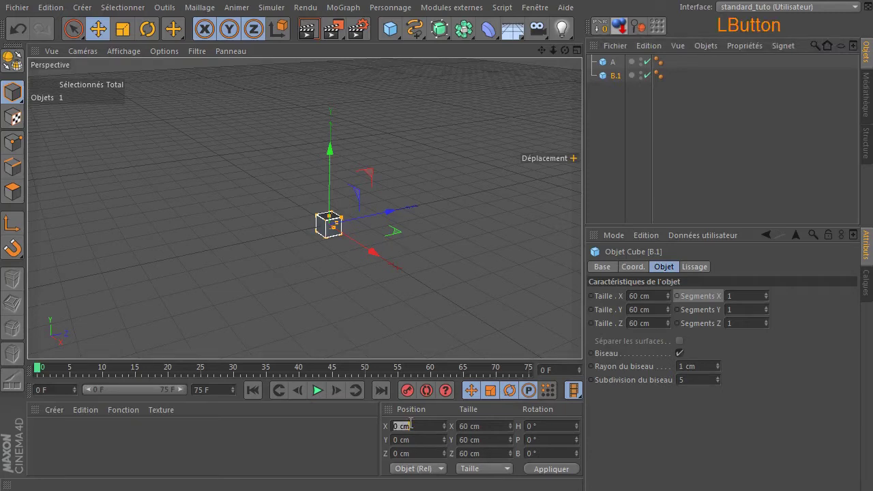
double_click(416, 439)
text(200)
key(Return)
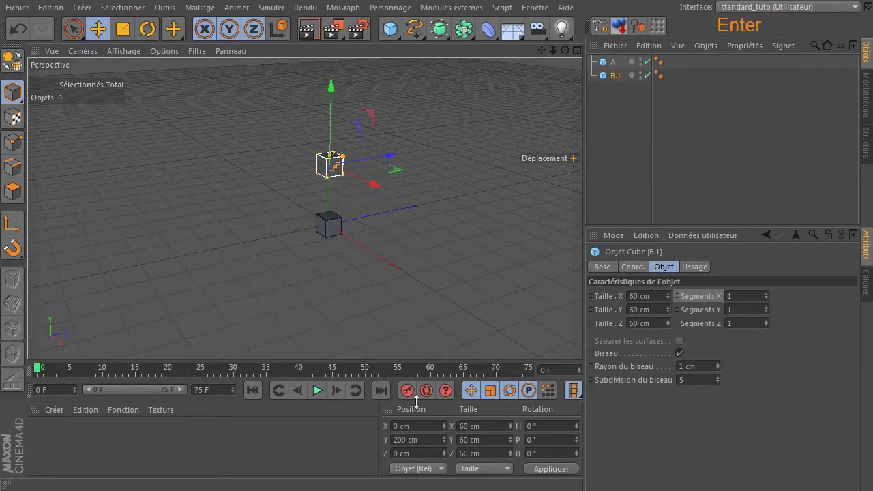
scroll(313, 195, up, 2)
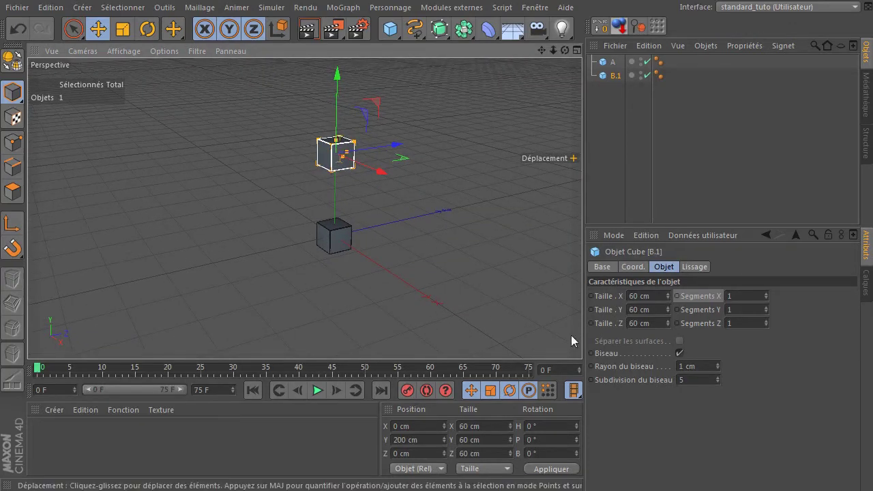
Duplicate cube B.1 in the object hierarchy and rename the copy as B.2.
ctrl+drag(607, 76, 612, 115)
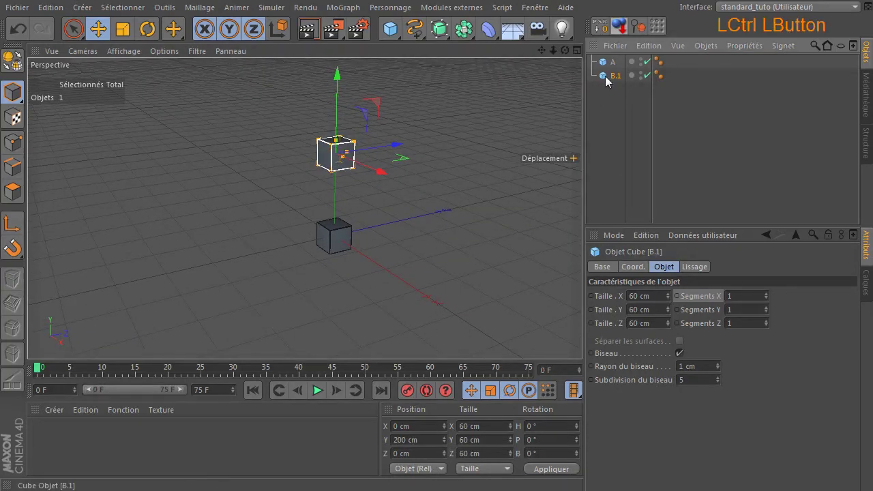
double_click(614, 90)
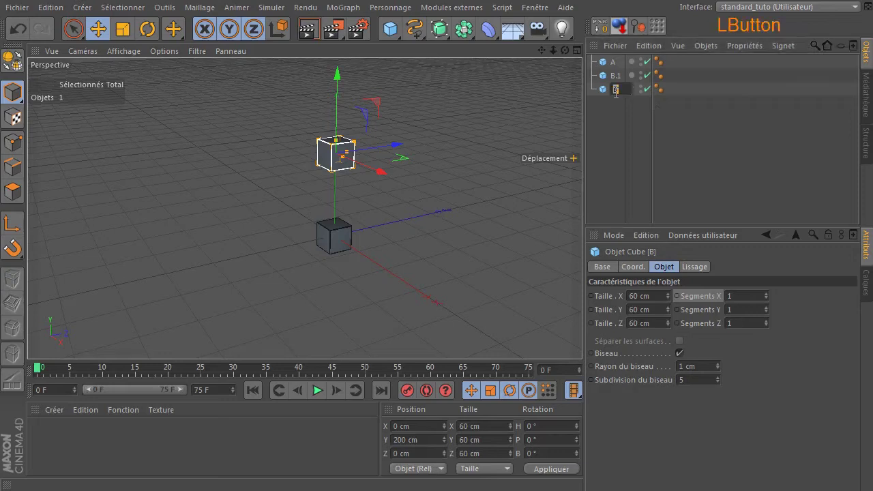
key(Right)
text(.2)
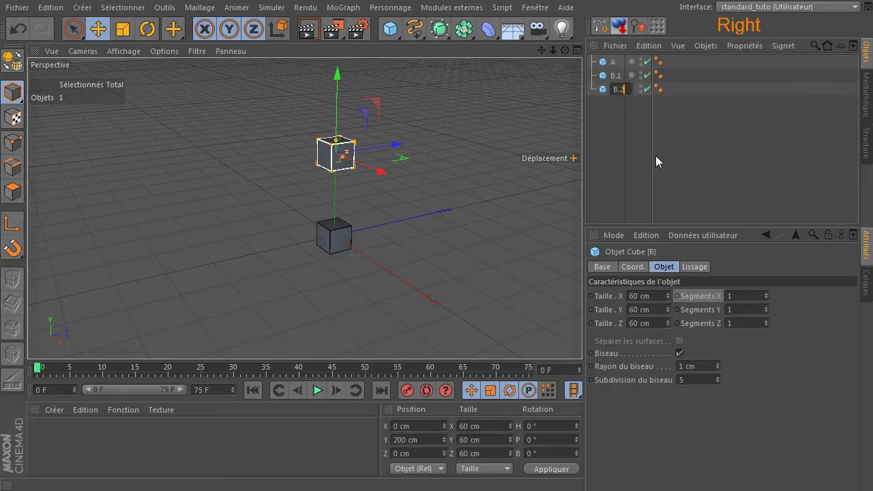
key(Return)
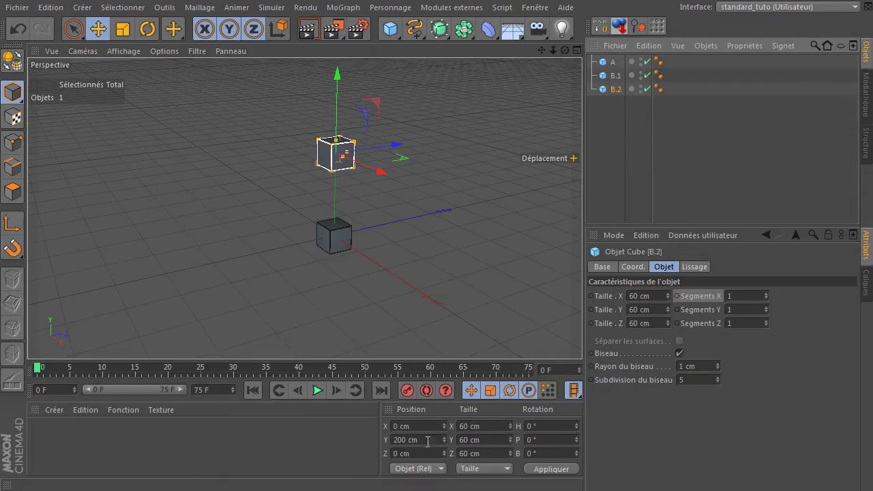
Place cube B.2 below cube A by setting its Y position to -200 cm.
click(424, 442)
key(BackSpace)
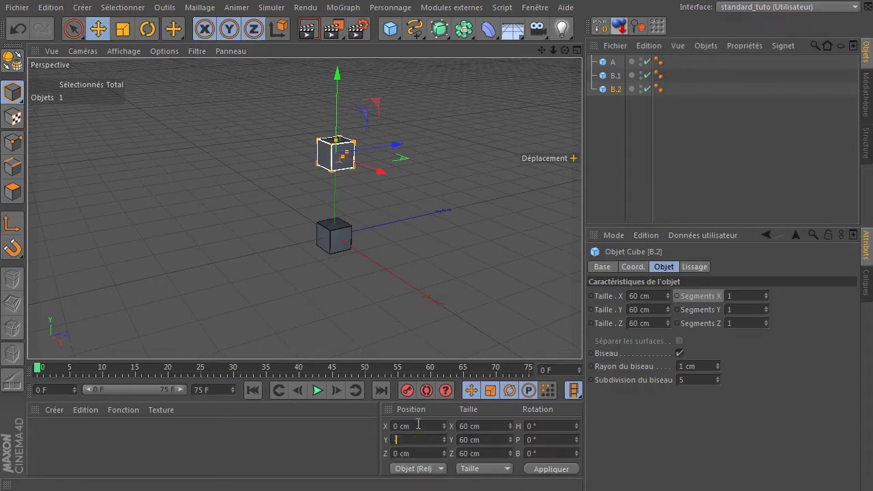
key(Return)
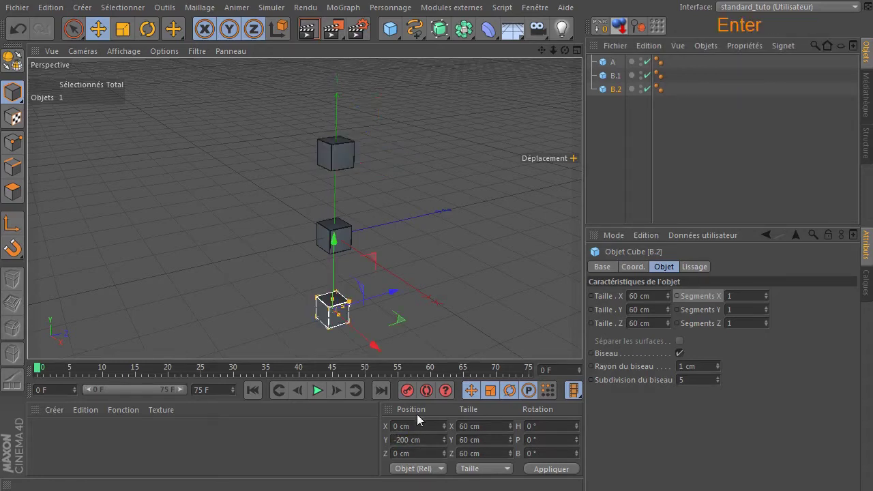
Select cubes B.1 and B.2 together and duplicate the pair in the object hierarchy.
click(606, 121)
drag(606, 121, 617, 71)
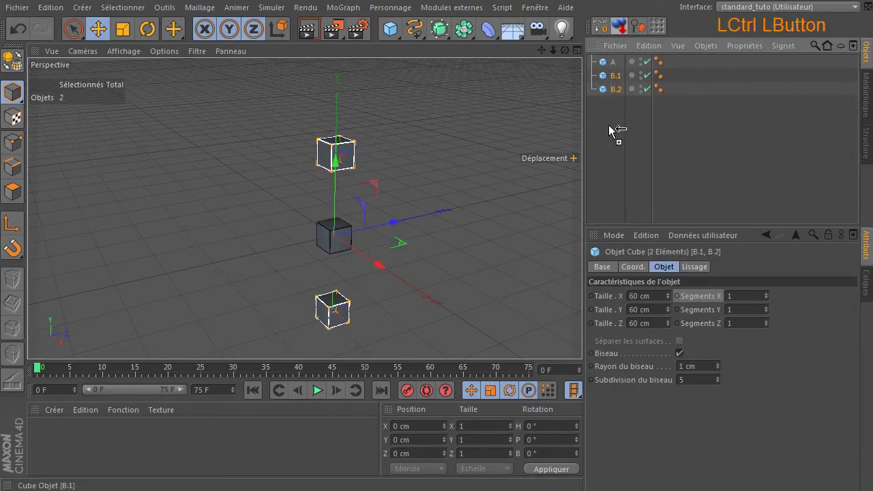
ctrl+drag(609, 125, 609, 125)
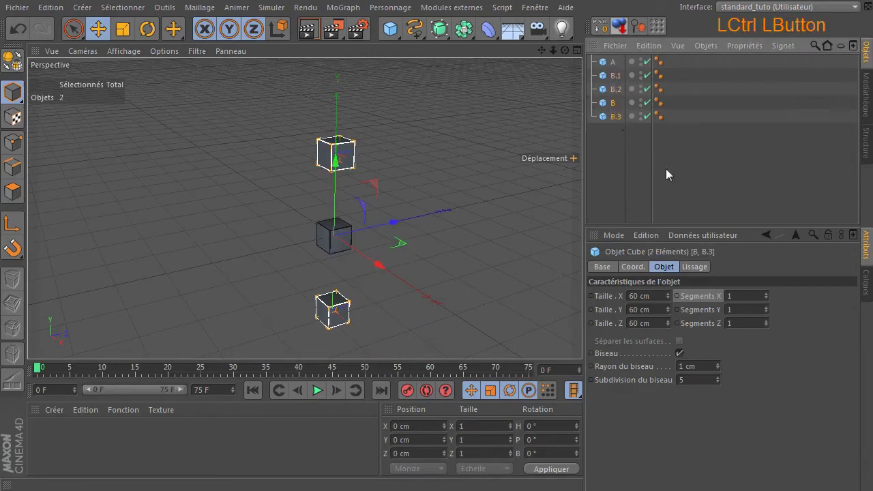
Rename the duplicated cube B as B.4 and place it below B.3 in the object hierarchy.
click(611, 123)
click(613, 106)
double_click(613, 104)
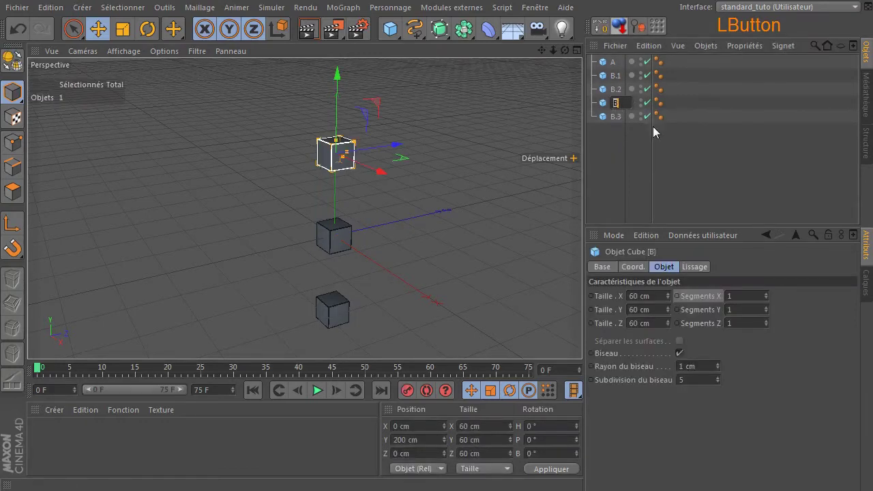
key(Right)
text(.3)
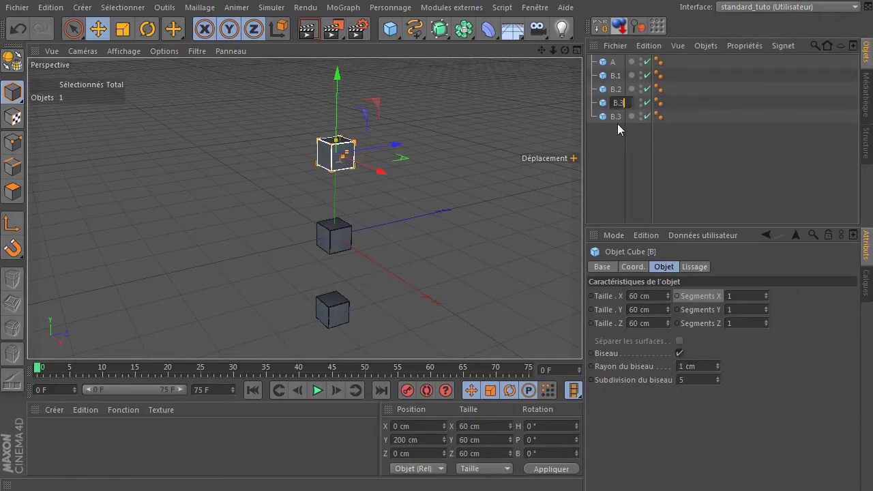
key(BackSpace)
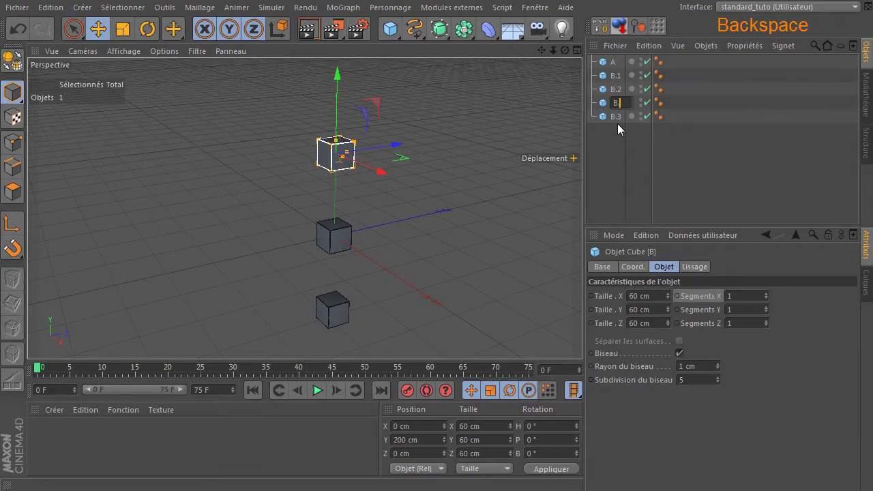
text(4)
key(Return)
mouse_move(620, 107)
mouse_down()
mouse_move(619, 138)
mouse_move(604, 139)
mouse_move(628, 99)
mouse_up()
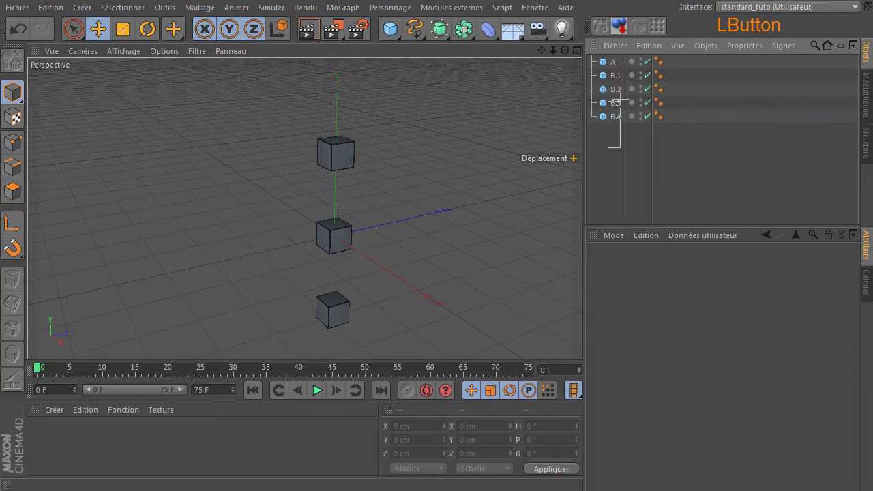
Rotate cubes B.3 and B.4 together by 90° in pitch around cube A, onto the Z axis.
click(147, 29)
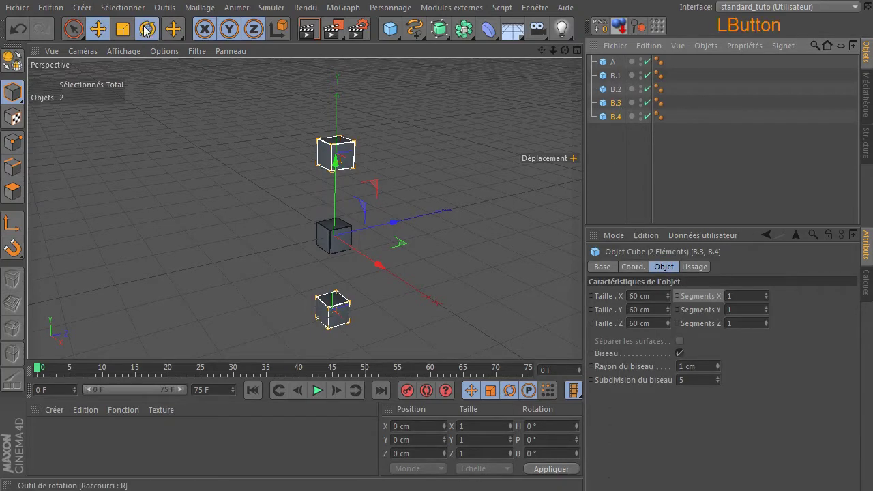
mouse_move(302, 222)
ctrl+mouse_down()
mouse_move(311, 204)
mouse_move(343, 209)
mouse_move(347, 220)
mouse_move(366, 222)
mouse_move(379, 252)
mouse_move(327, 206)
mouse_move(302, 234)
ctrl+mouse_up()
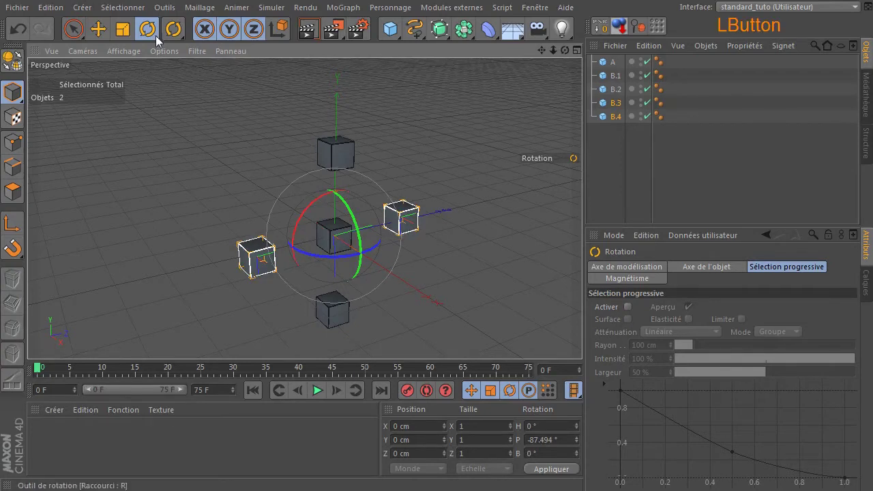
click(20, 30)
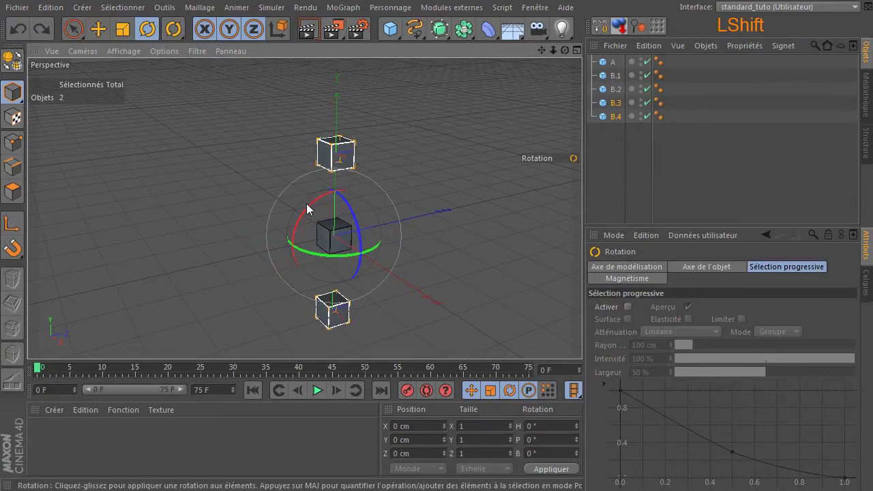
drag(307, 206, 286, 287)
click(490, 271)
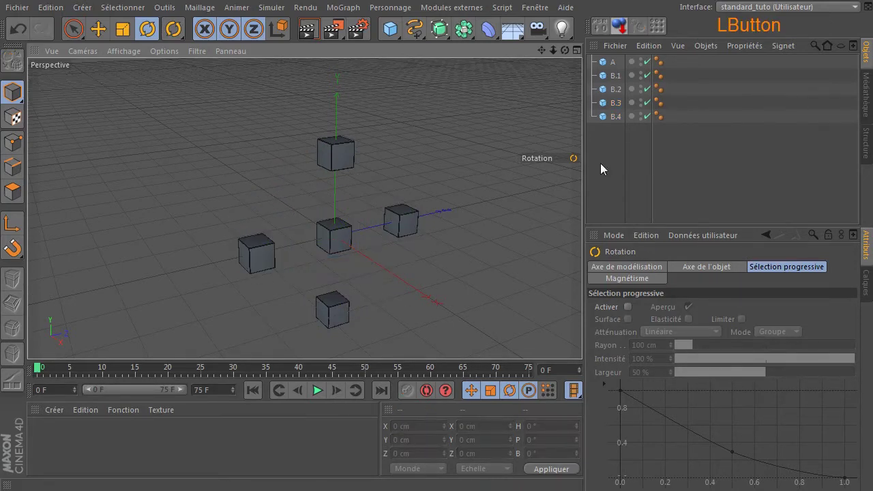
Duplicate cubes B.3 and B.4 in the object hierarchy and rename the copy called B as B.6.
drag(603, 149, 613, 109)
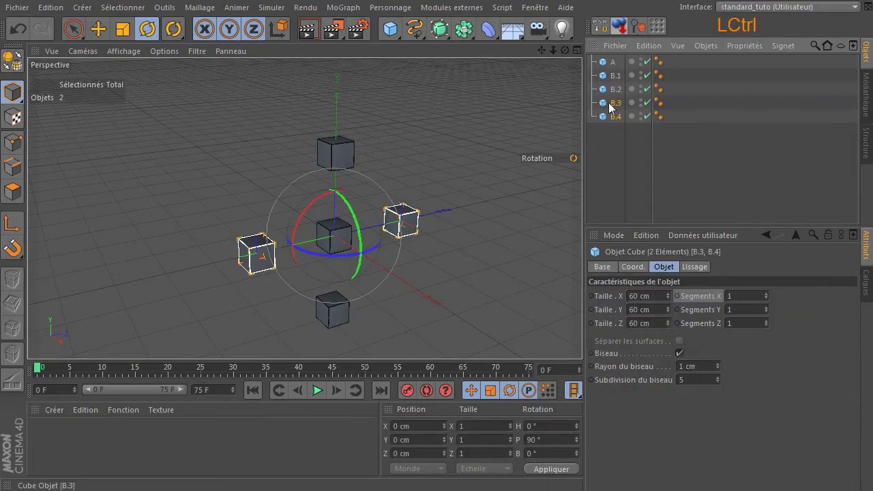
ctrl+drag(604, 164, 604, 164)
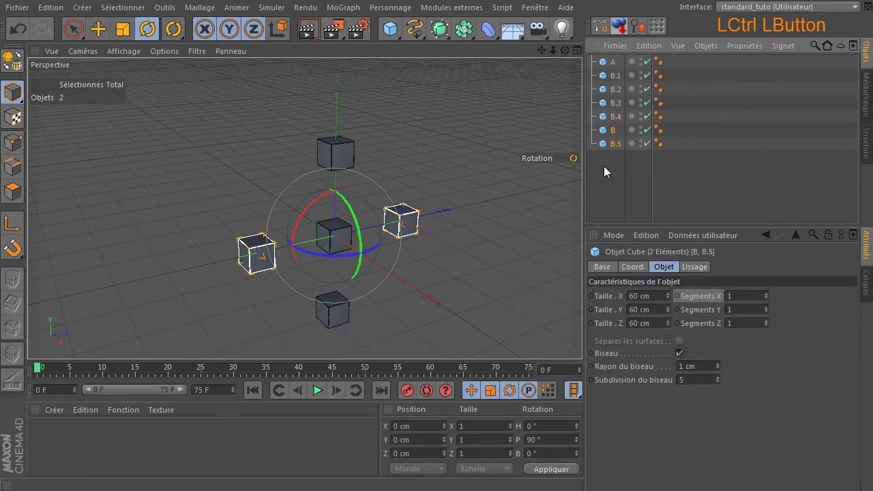
double_click(614, 131)
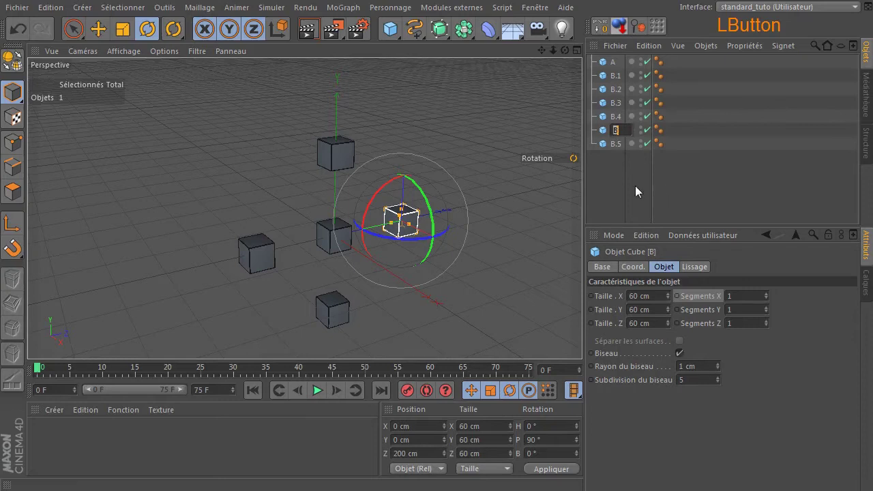
key(Right)
text(.6)
key(Return)
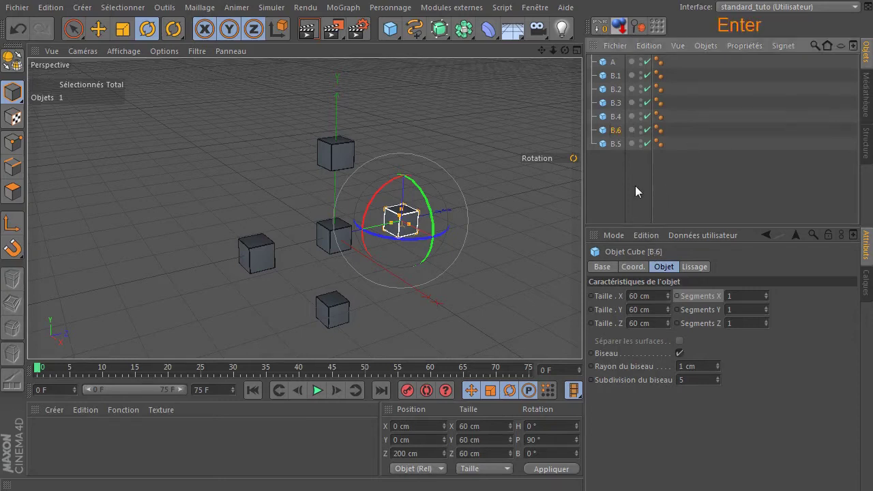
Place B.6 below B.5 in the hierarchy and rotate both cubes horizontally around cube A onto the X axis.
click(607, 158)
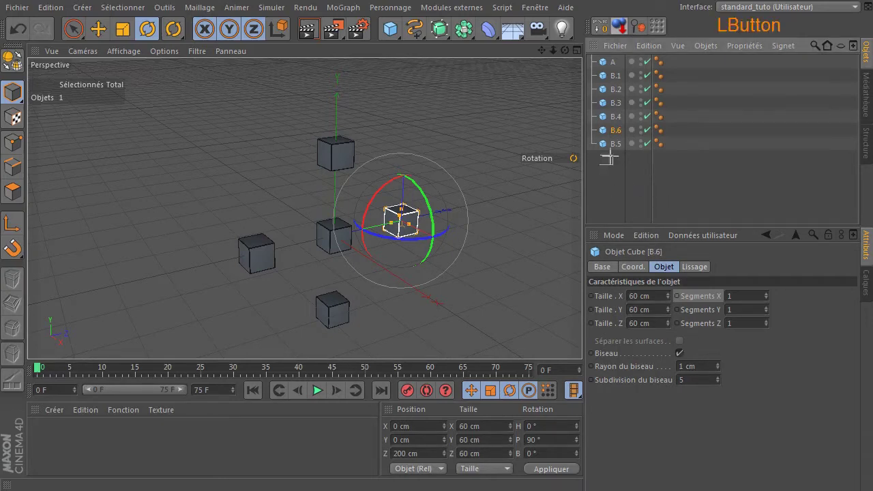
drag(613, 154, 613, 159)
ctrl+click(614, 129)
drag(309, 259, 387, 257)
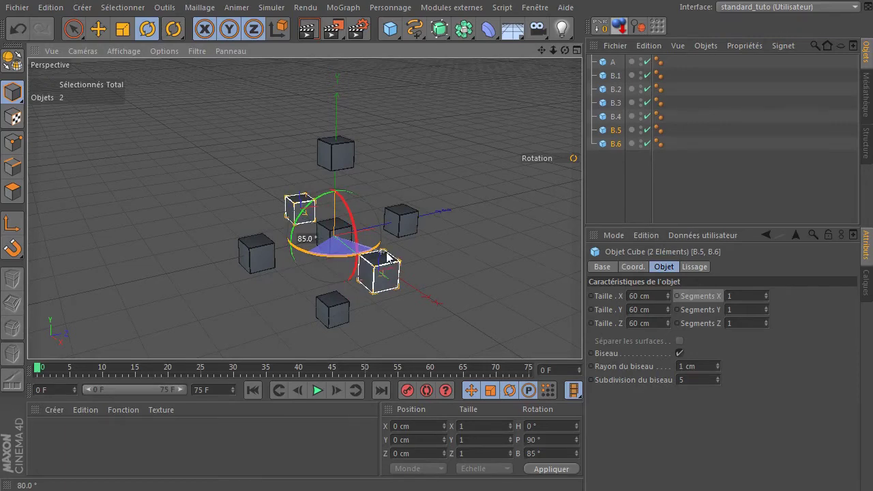
click(479, 246)
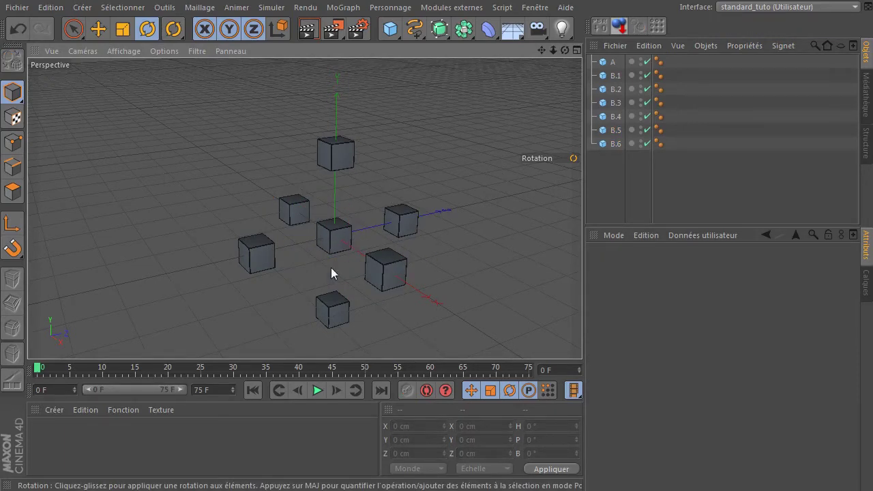
Add a floor object and lower it beneath the cubes to about -506 cm in Y.
click(602, 184)
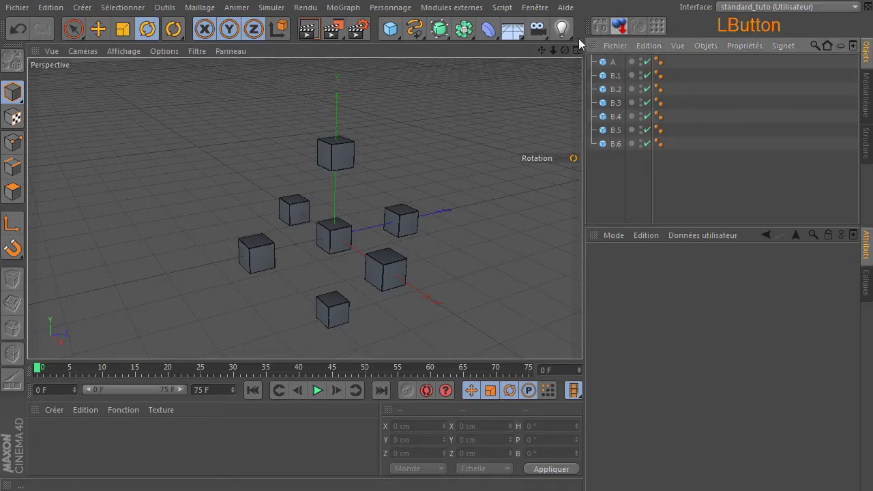
drag(566, 50, 598, 63)
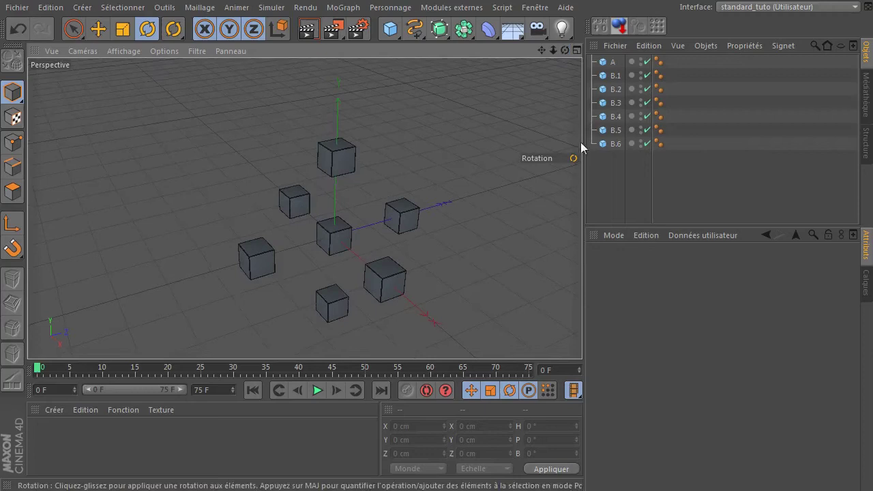
click(609, 184)
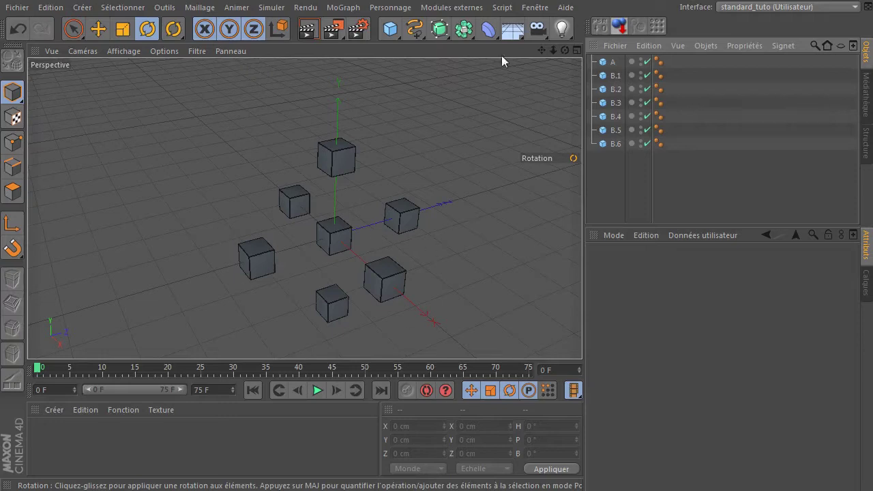
drag(558, 49, 525, 54)
click(510, 33)
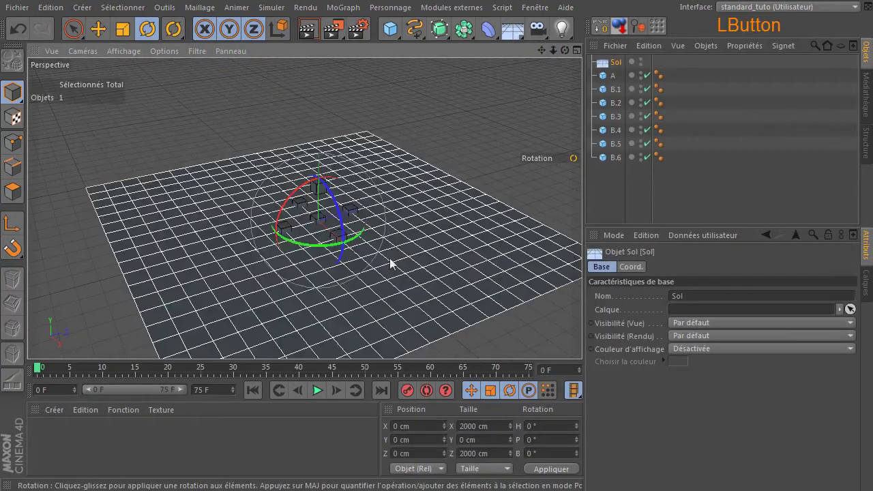
key(e)
drag(320, 148, 319, 233)
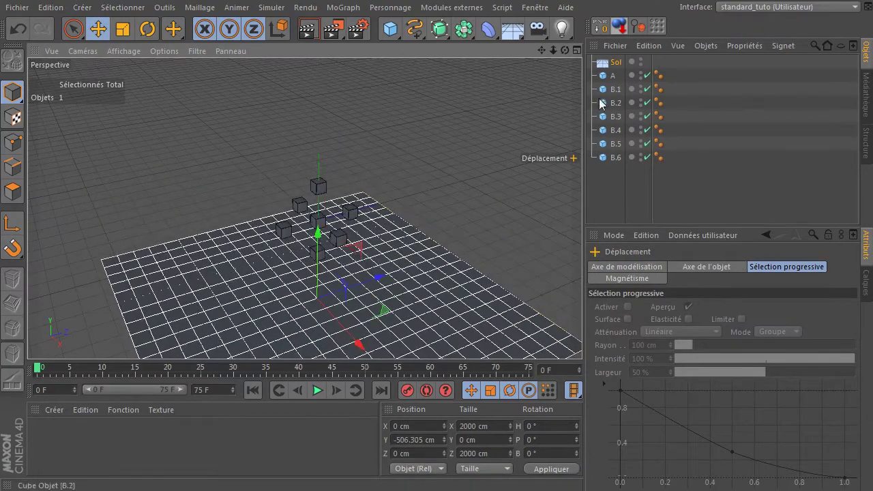
mouse_move(566, 50)
mouse_down()
mouse_move(561, 21)
mouse_move(562, 41)
mouse_up()
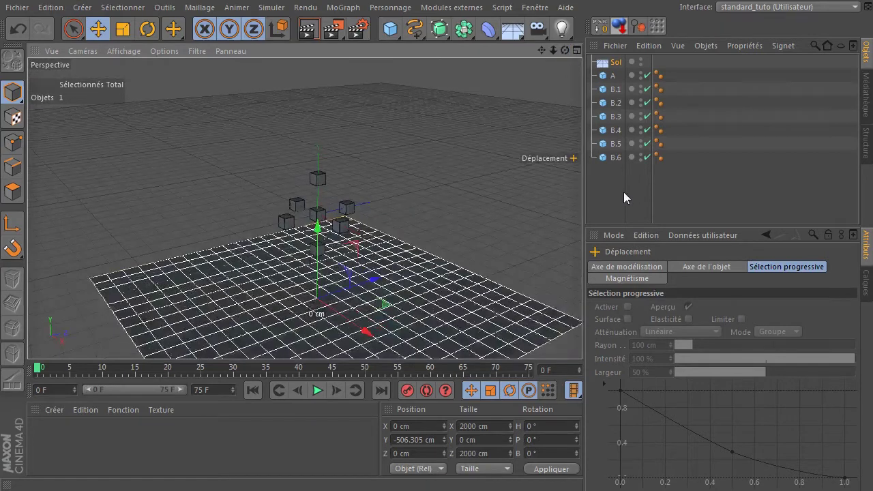
Apply a rigid body (Corps rigide) simulation tag to all seven cubes, A and B.1 to B.6.
drag(606, 194, 631, 71)
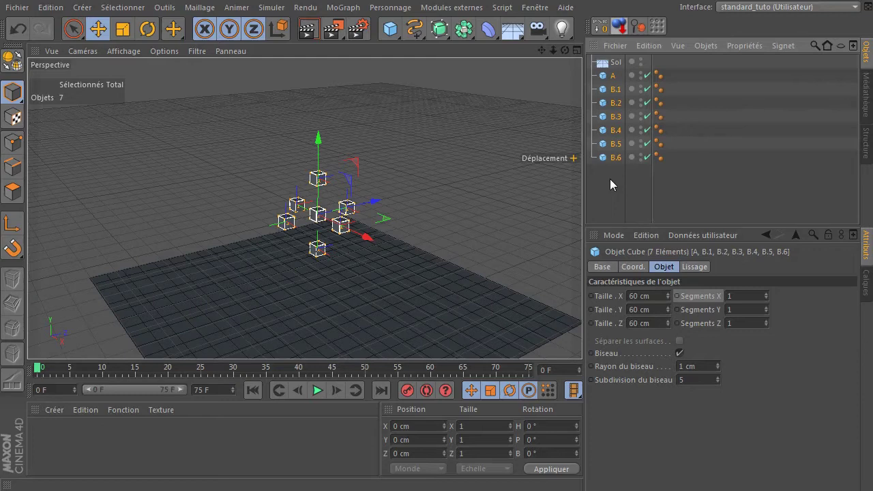
right_click(604, 79)
mouse_move(653, 166)
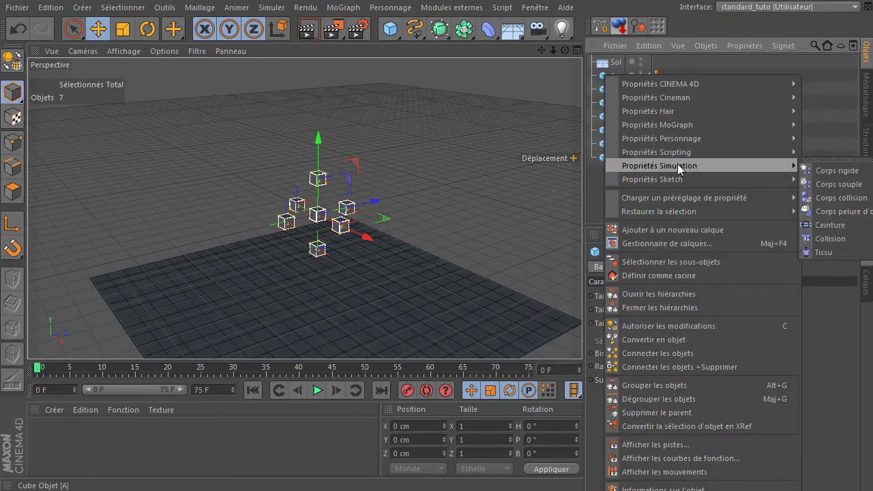
click(836, 170)
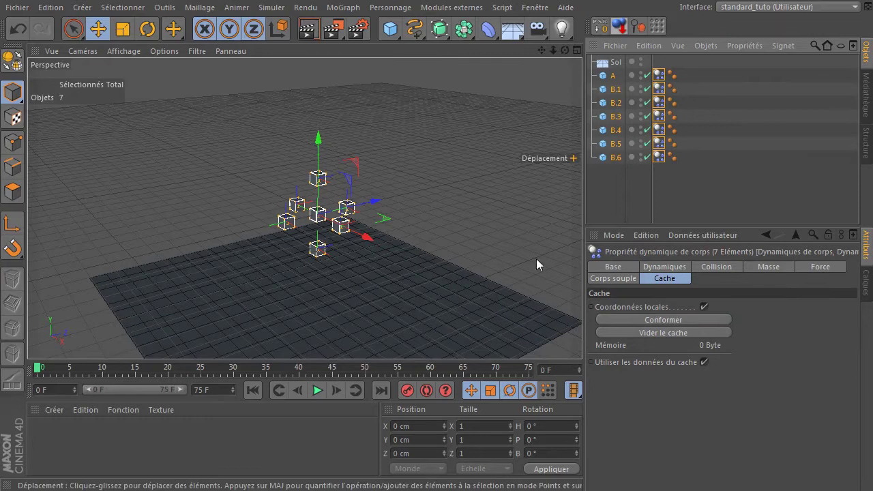
Apply a collision body (Corps collision) simulation tag to the floor object Sol.
click(611, 179)
click(606, 64)
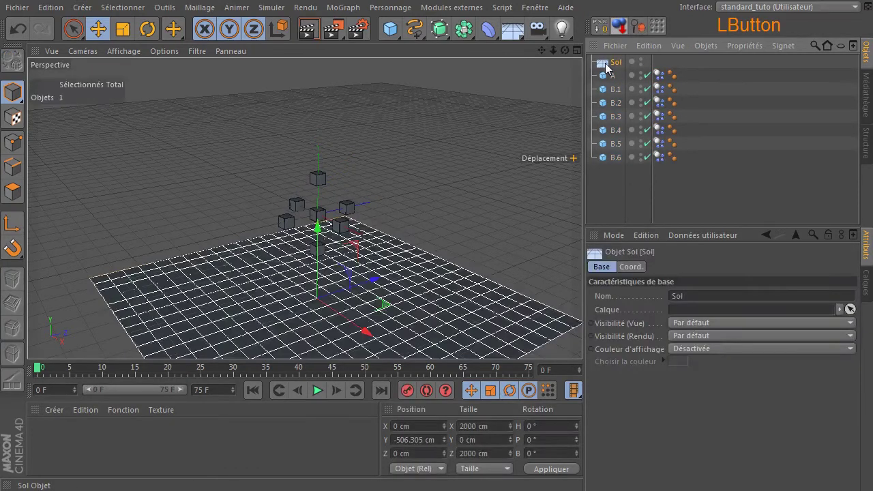
right_click(606, 63)
mouse_move(654, 152)
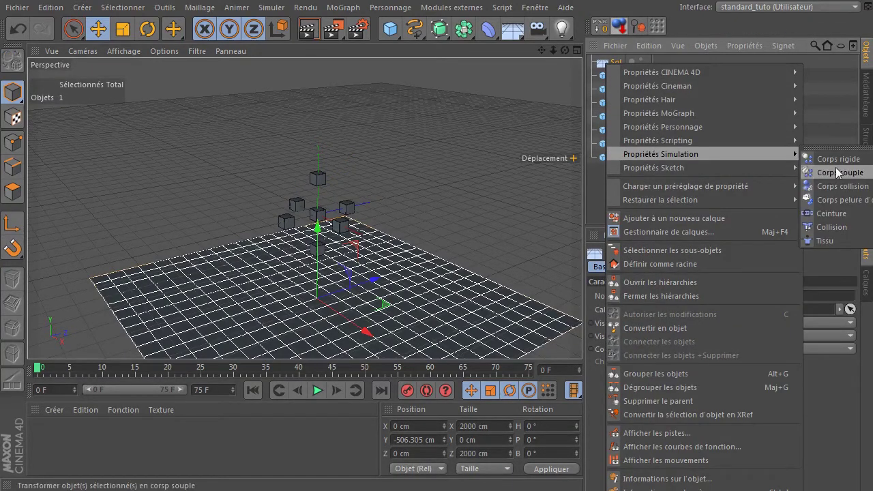
click(829, 186)
click(607, 201)
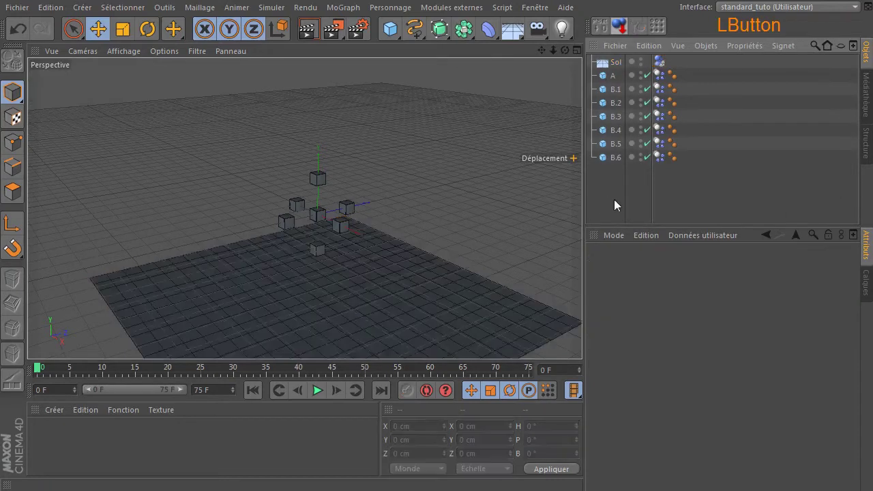
Set the animation's end to 250 frames and extend the timeline's preview range to the full length.
click(214, 391)
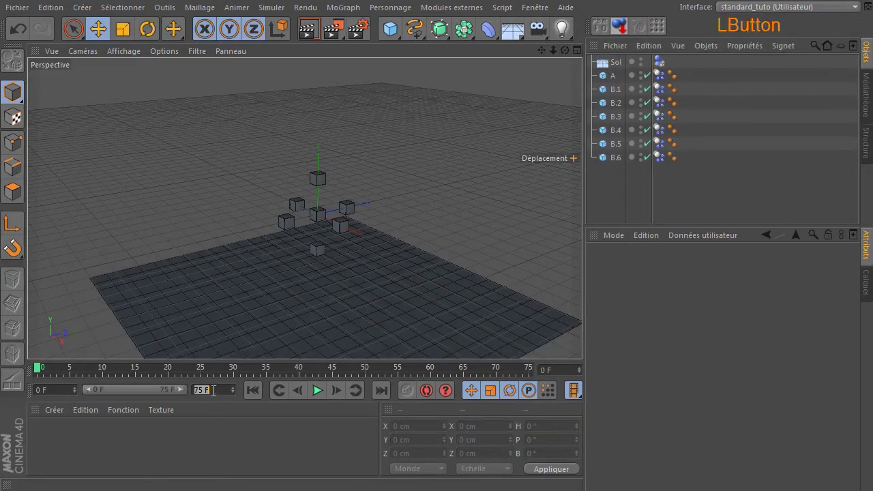
text(250)
key(Return)
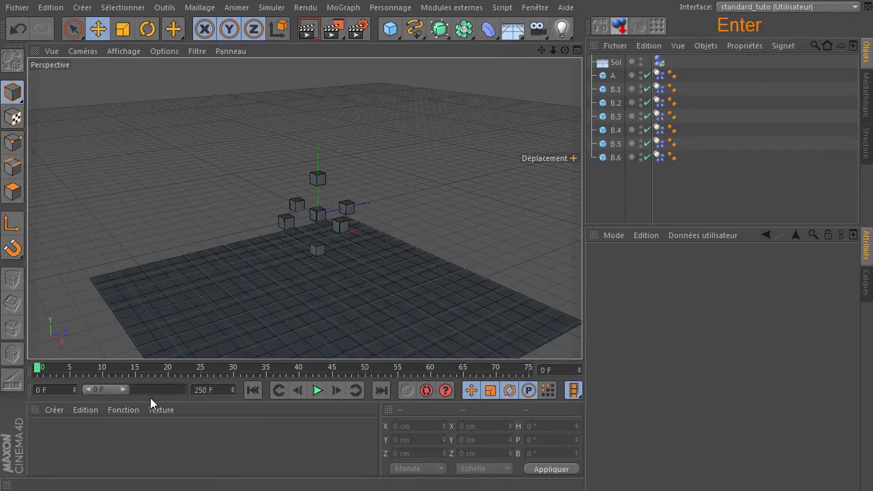
double_click(127, 393)
Play the dynamics simulation to check how the cubes fall on the floor, and return to frame 0.
drag(541, 51, 104, 83)
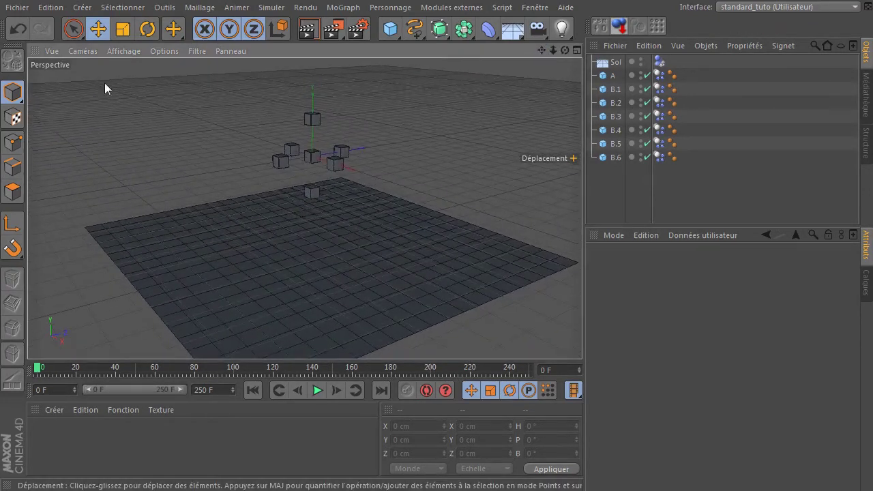
click(123, 51)
click(140, 85)
click(317, 391)
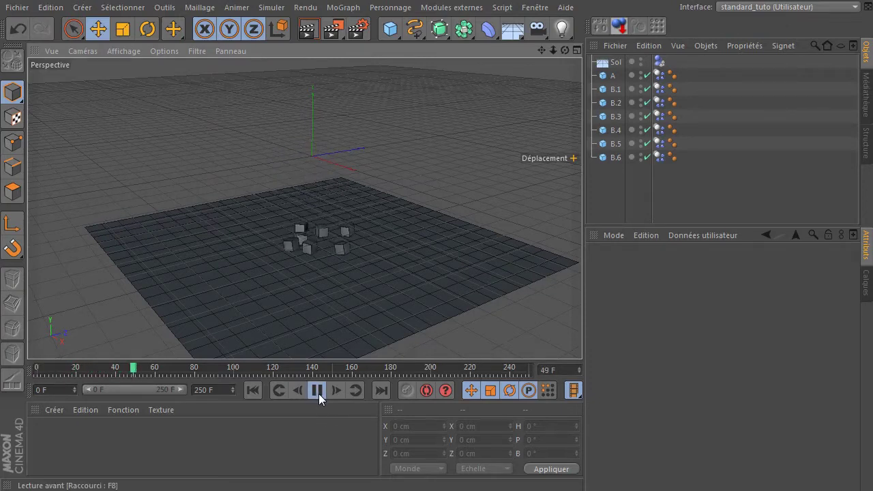
click(318, 393)
click(252, 390)
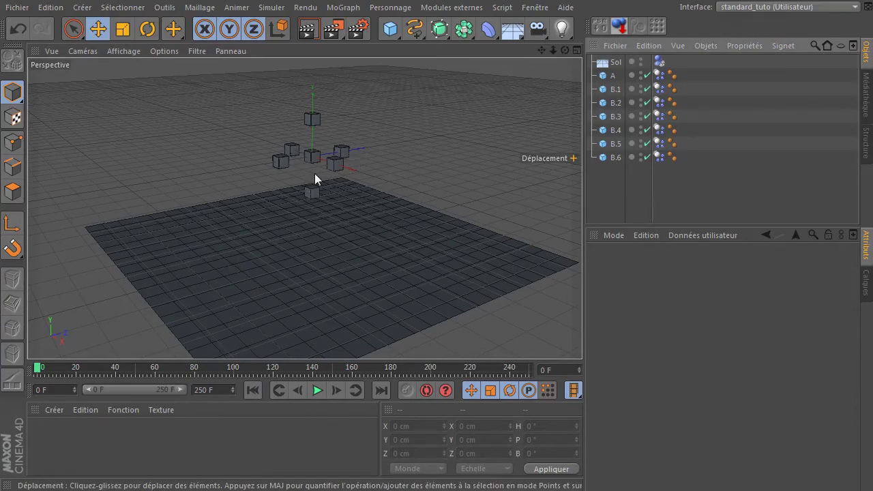
Replay the simulation to examine the falling cubes more closely, stop it, and rewind to the first frame.
scroll(314, 166, up, 3)
drag(541, 50, 506, 161)
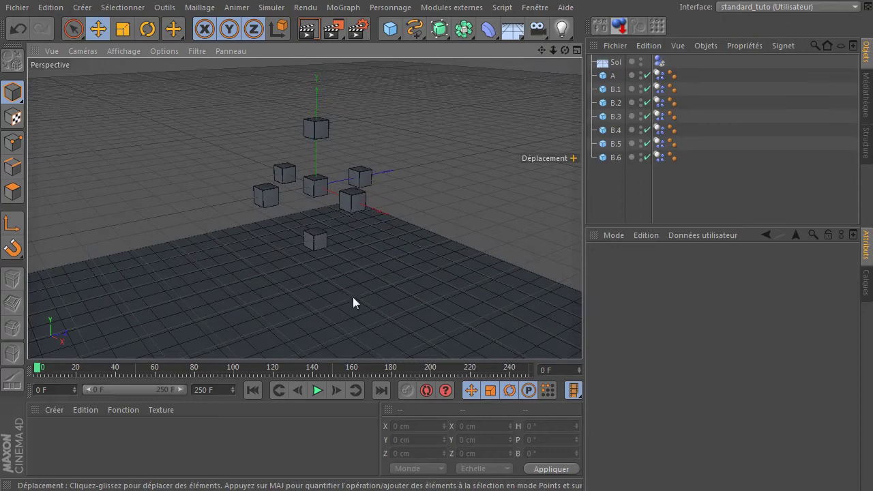
click(317, 390)
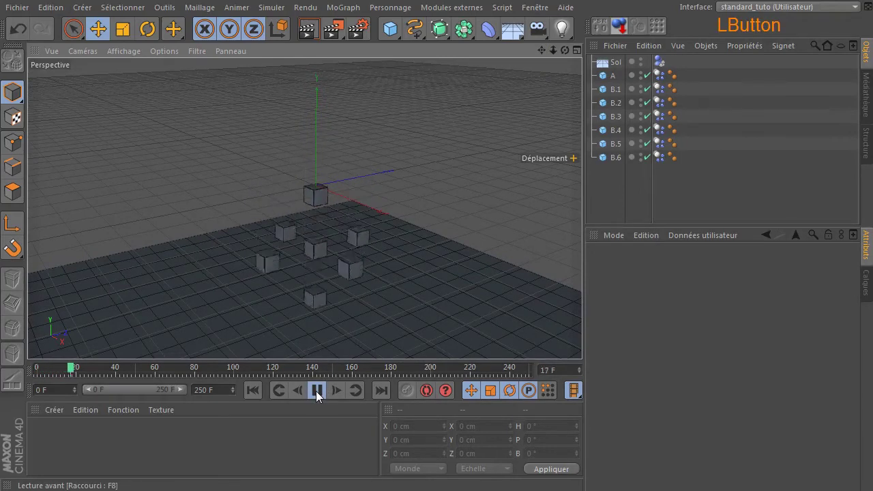
click(317, 393)
click(253, 394)
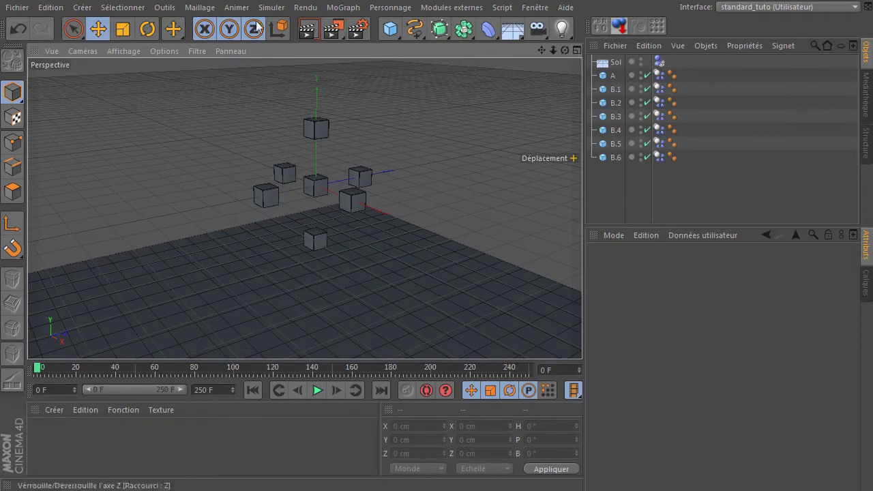
Add a dynamics connector (Connecteur) and place it between A and B.1 in the object hierarchy.
click(272, 8)
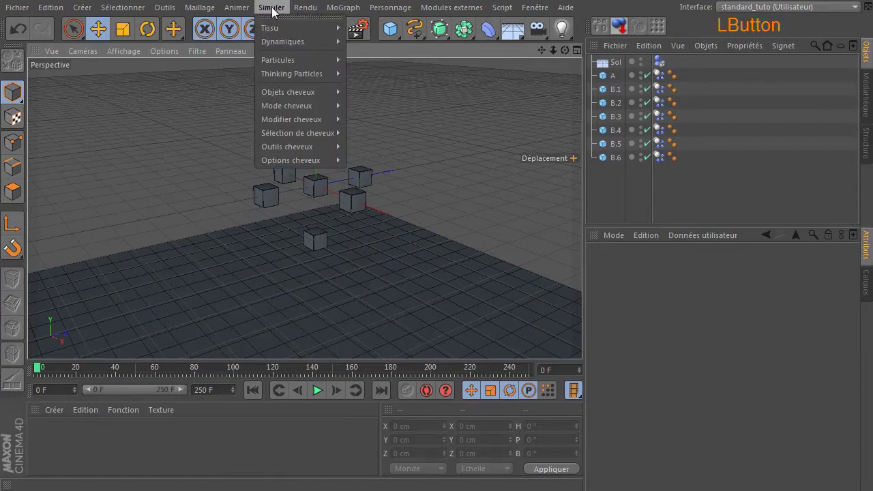
mouse_move(282, 42)
click(385, 44)
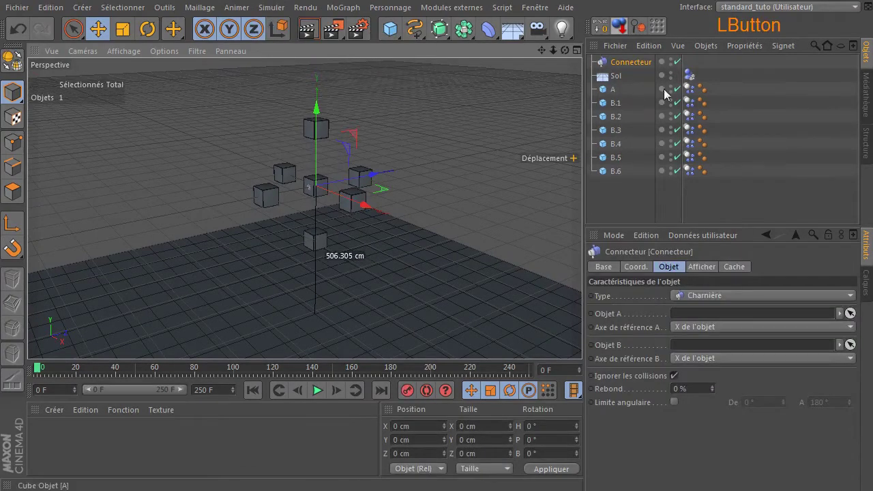
drag(619, 66, 622, 95)
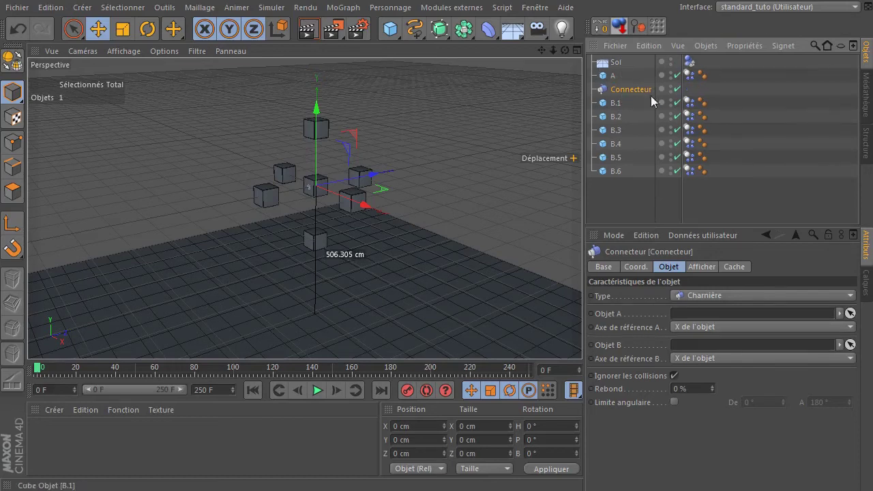
click(623, 88)
Set the connector's type to Curseur and enable its lower and upper Z limits.
click(698, 295)
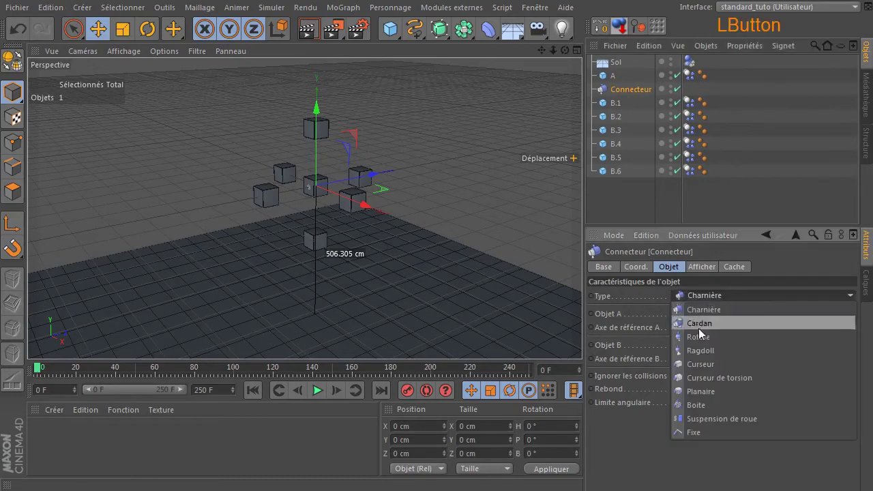
click(694, 364)
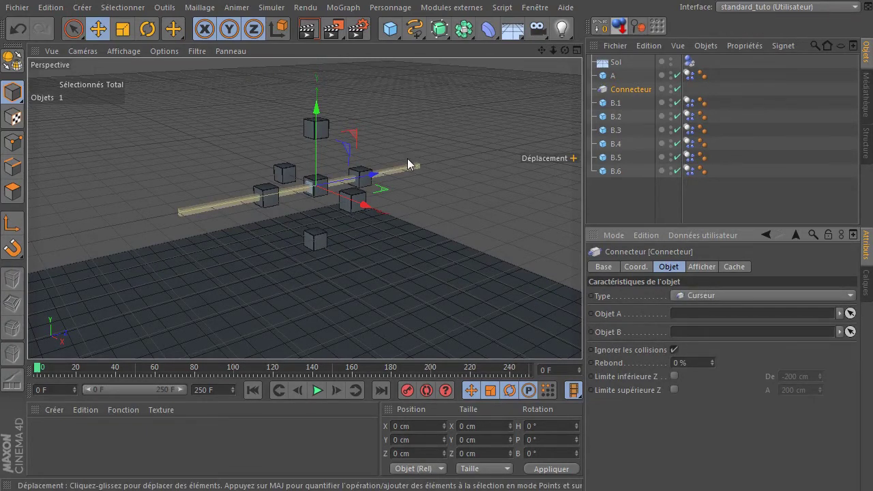
click(674, 376)
click(674, 388)
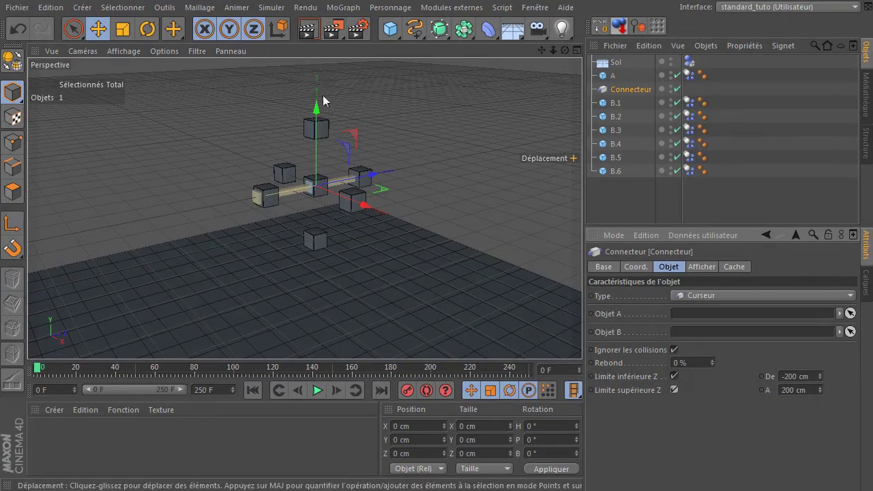
Make the connector always visible (Toujours visible) in the viewport and return to its object properties.
drag(563, 52, 351, 217)
click(613, 103)
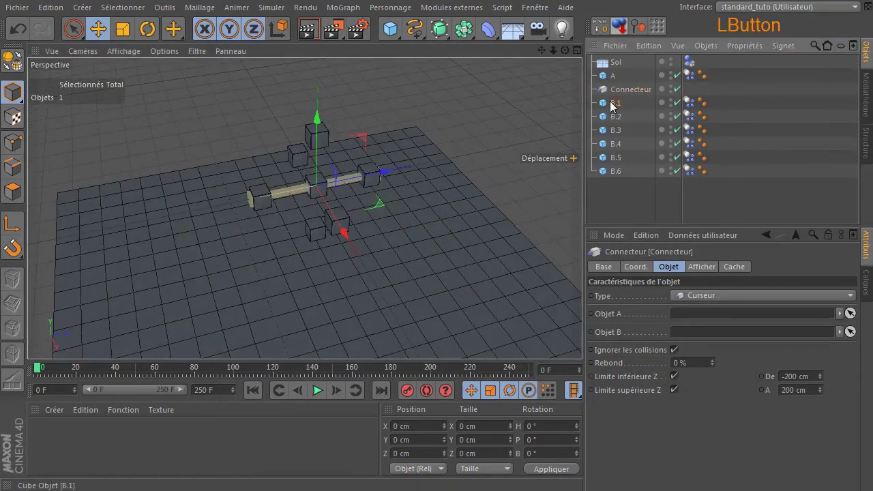
click(619, 116)
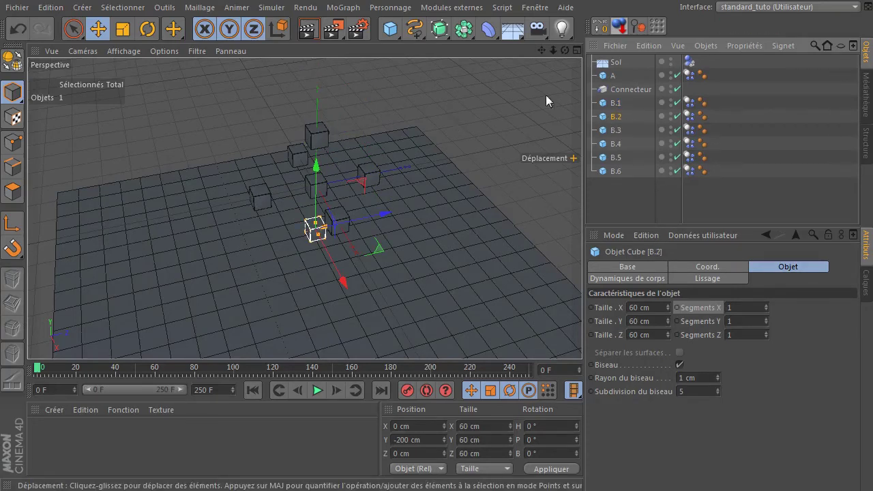
click(630, 89)
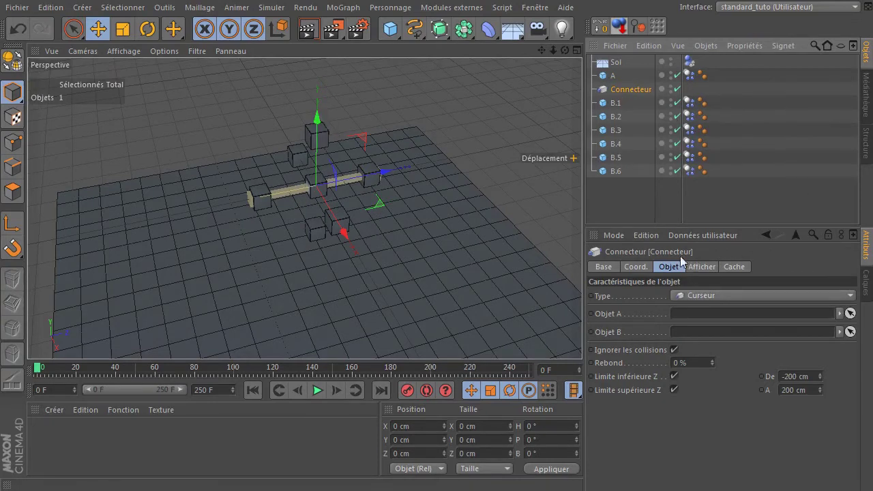
click(700, 267)
click(656, 296)
click(617, 90)
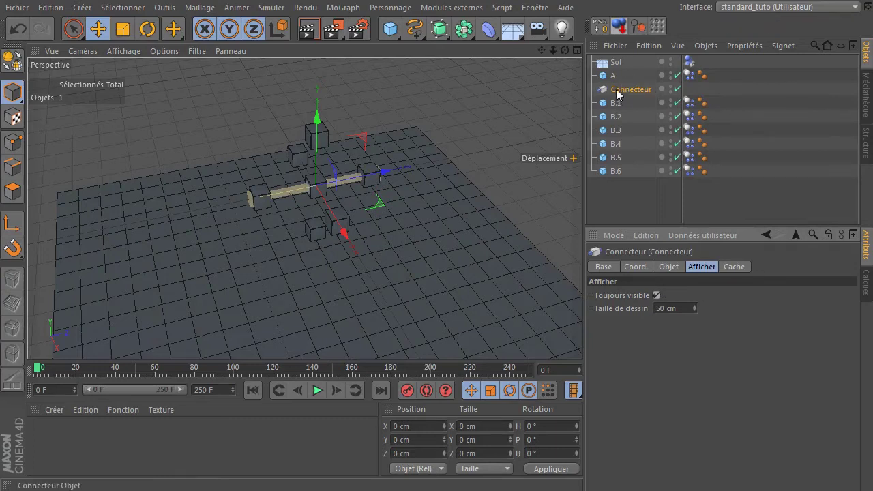
click(669, 266)
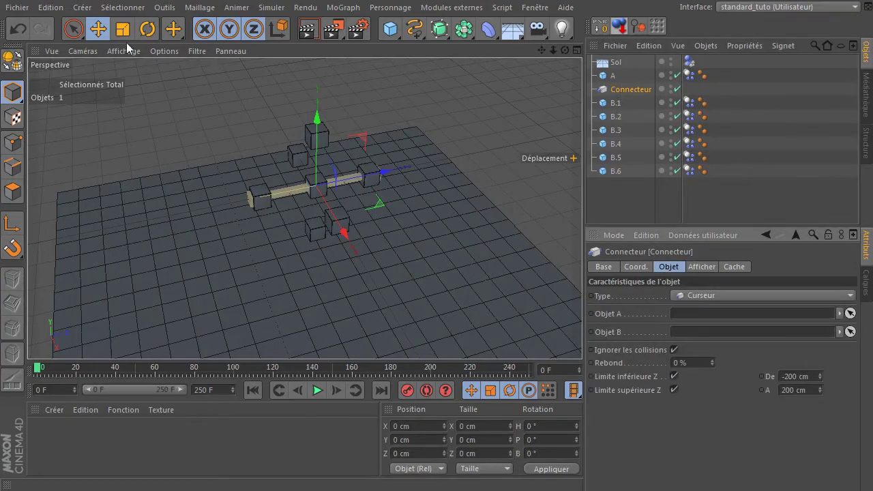
Rotate the connector to a 90° pitch so its slider axis runs vertically through B.1, A and B.2.
click(148, 30)
drag(293, 165, 284, 212)
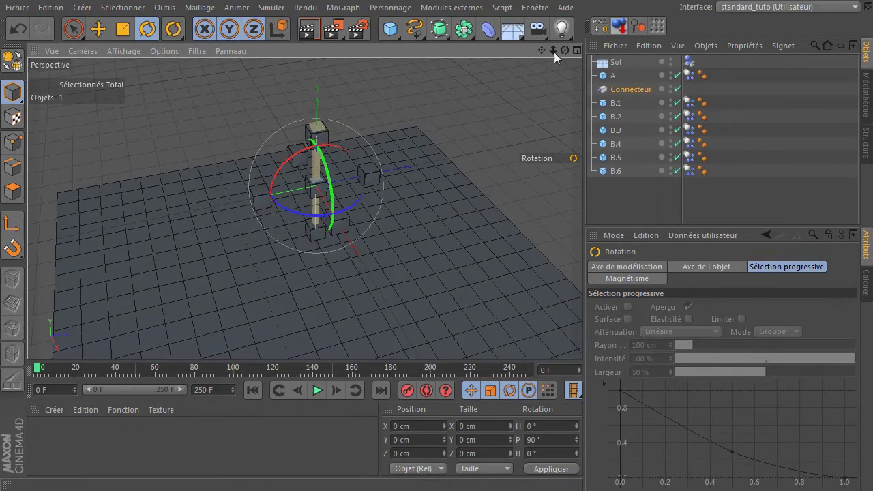
drag(565, 50, 566, 37)
drag(565, 51, 551, 51)
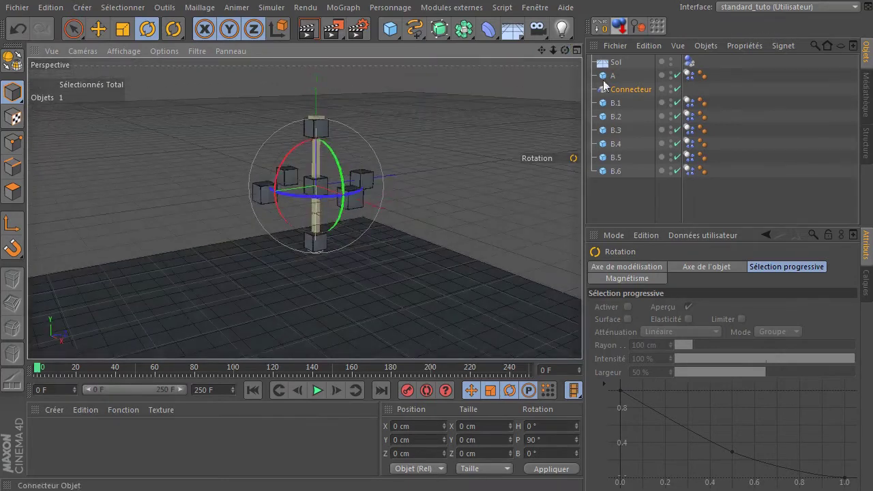
Assign cube A as the connector's Objet A and cube B.1 as its Objet B.
click(613, 103)
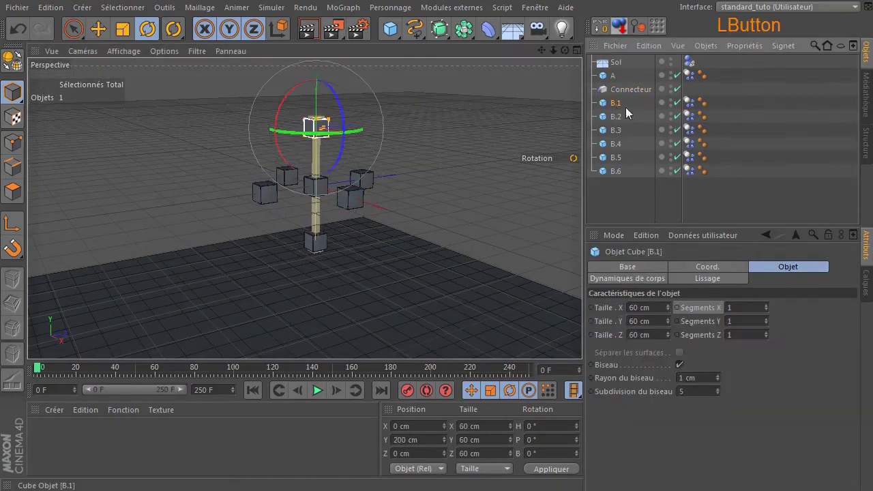
click(74, 29)
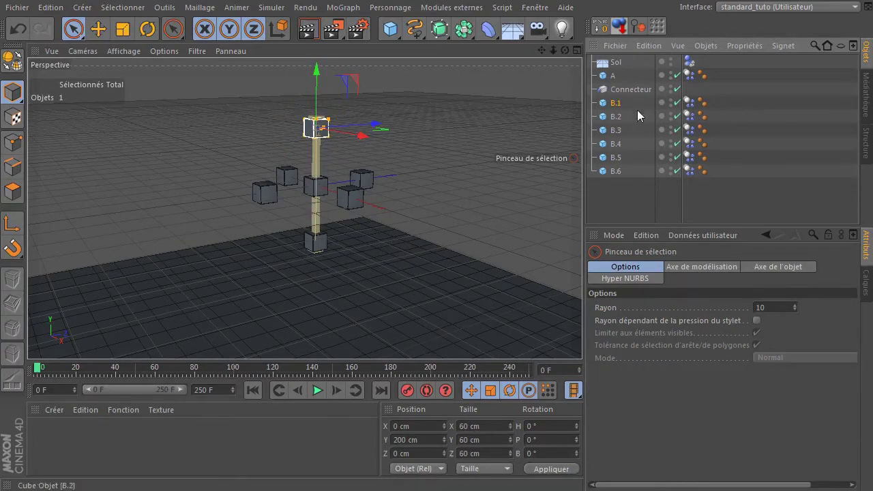
click(631, 89)
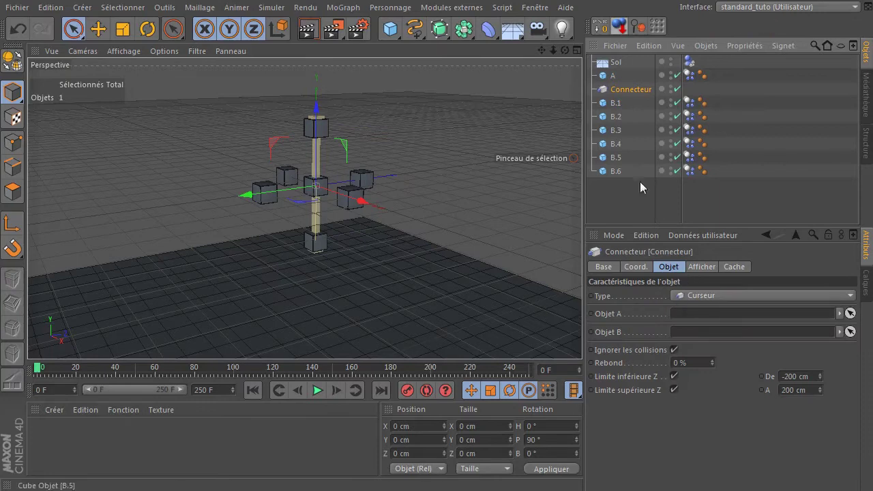
drag(612, 76, 724, 320)
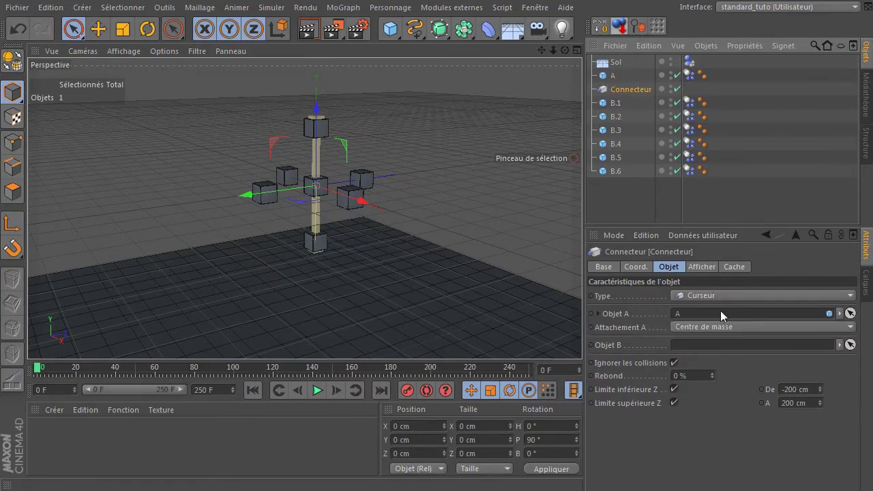
drag(613, 103, 728, 343)
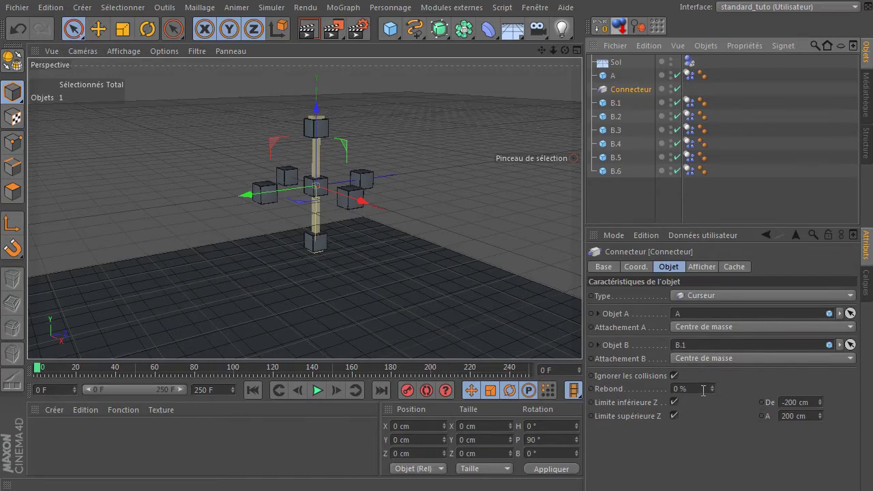
Play the simulation to check how the connector guides B.1 relative to A, stop it, and return to frame 0.
scroll(388, 272, down, 2)
drag(541, 50, 539, 8)
click(318, 391)
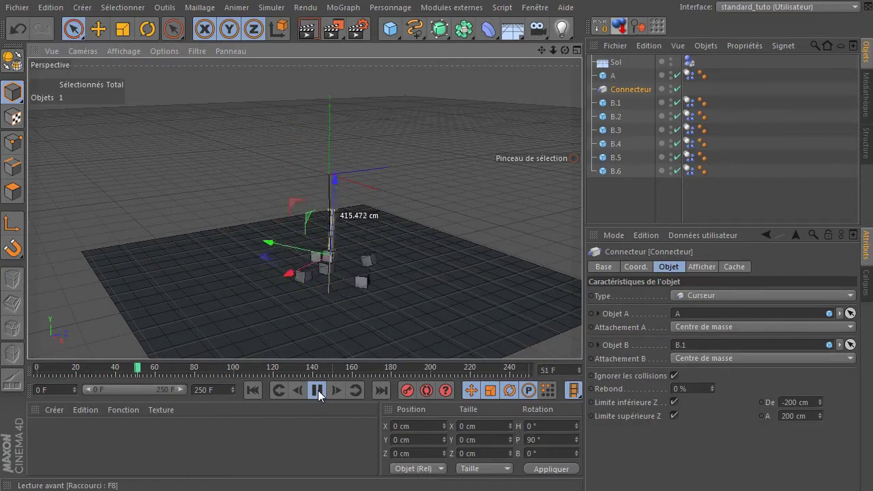
click(318, 391)
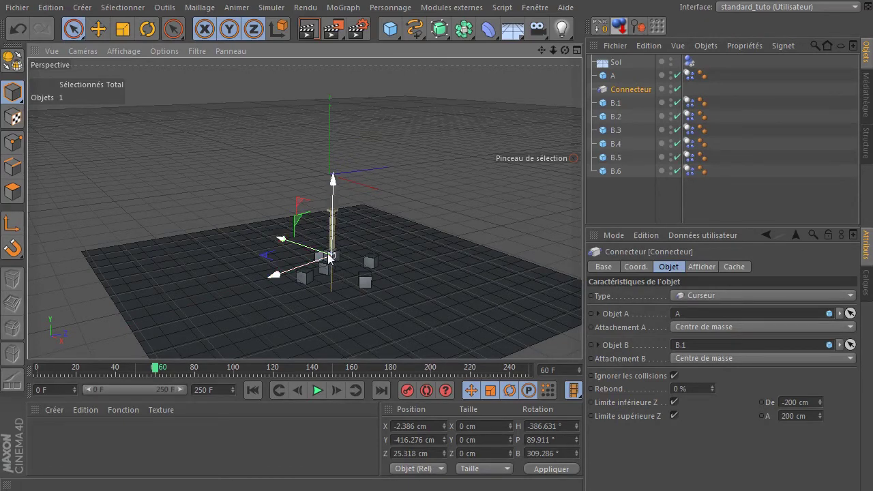
click(253, 390)
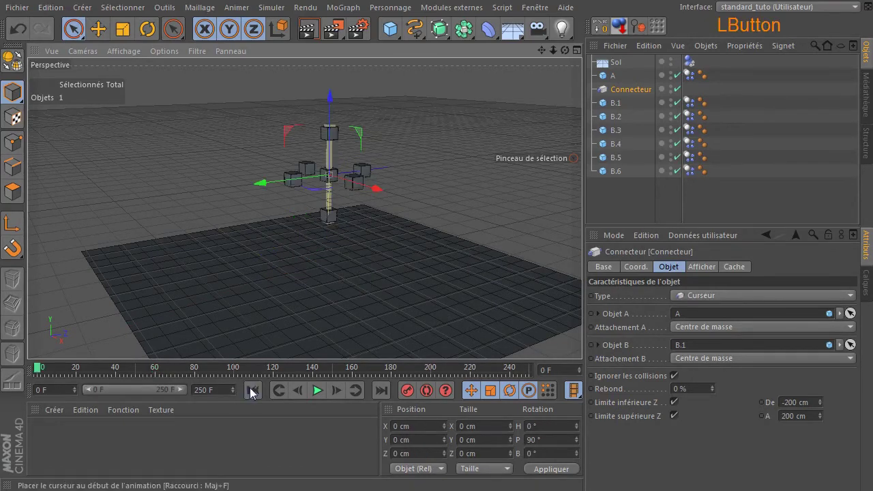
Disable Ignorer les collisions on the connector and test it by playing the simulation, returning to frame 0.
click(675, 375)
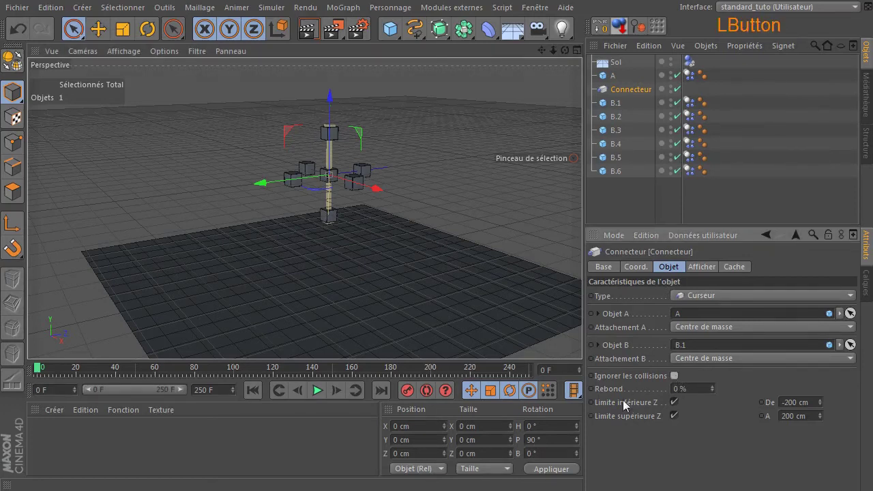
click(317, 390)
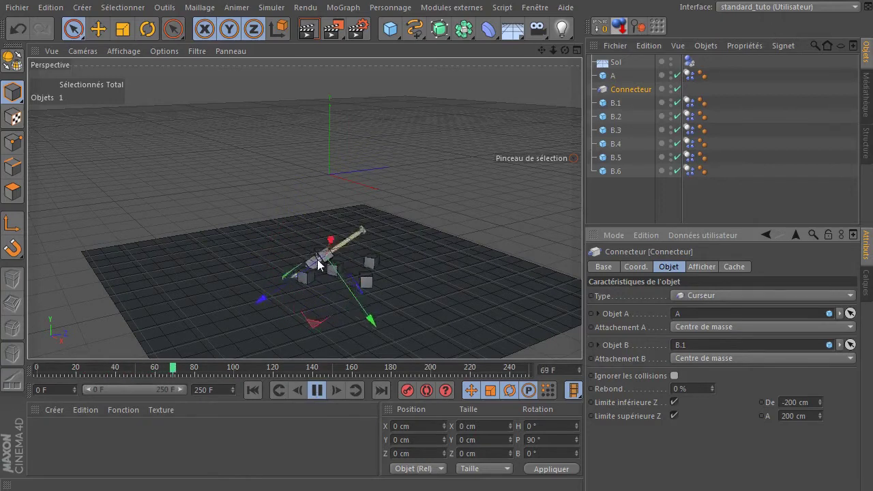
click(315, 390)
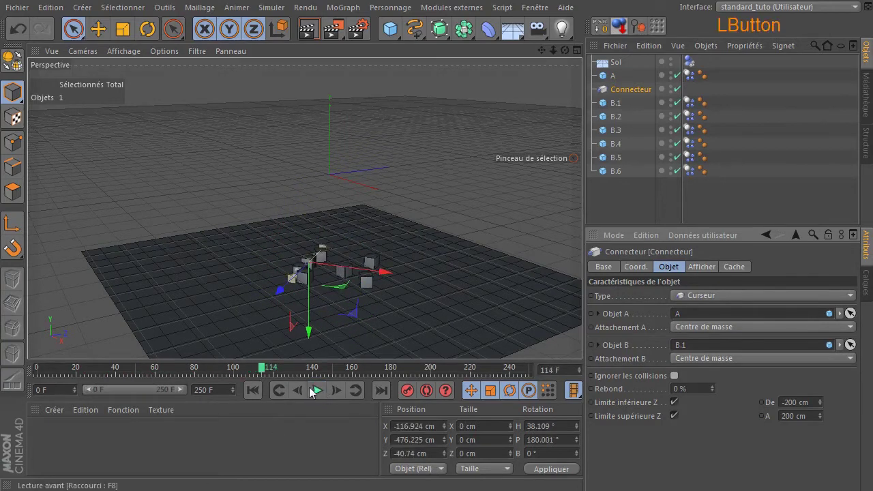
click(252, 390)
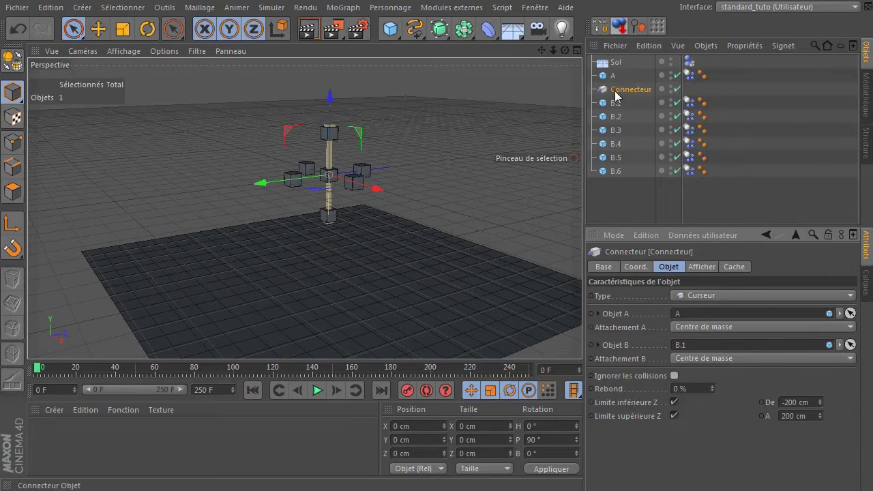
Duplicate the connector between B.1 and B.2 and assign B.2 as the copy's Objet B.
click(734, 121)
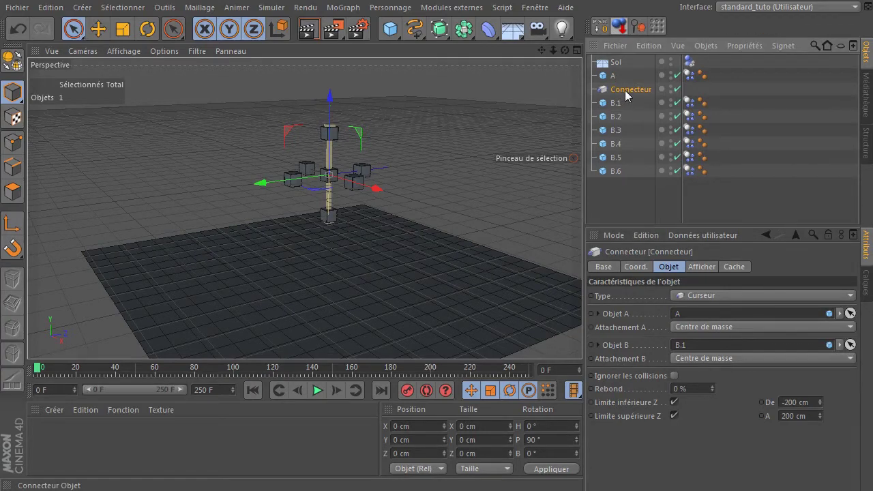
ctrl+drag(632, 89, 629, 109)
click(641, 118)
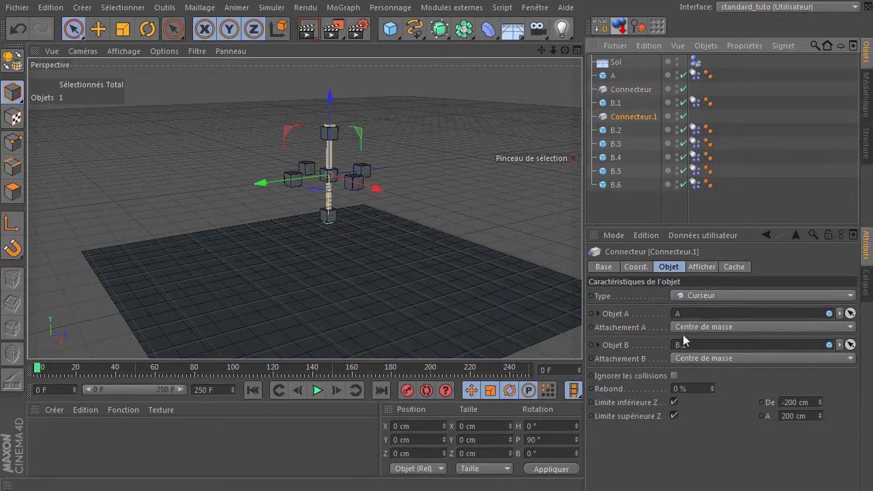
drag(616, 130, 692, 346)
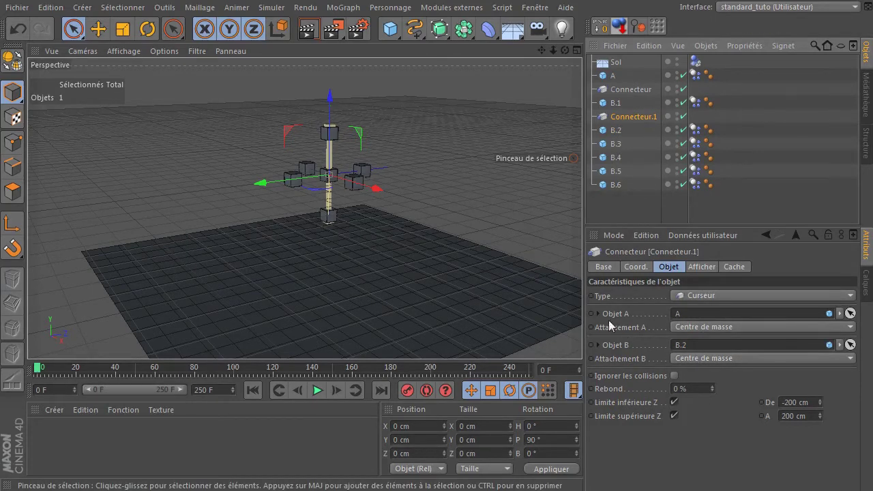
Play the simulation to check both vertical connectors together, stop it, and rewind to the first frame.
click(316, 390)
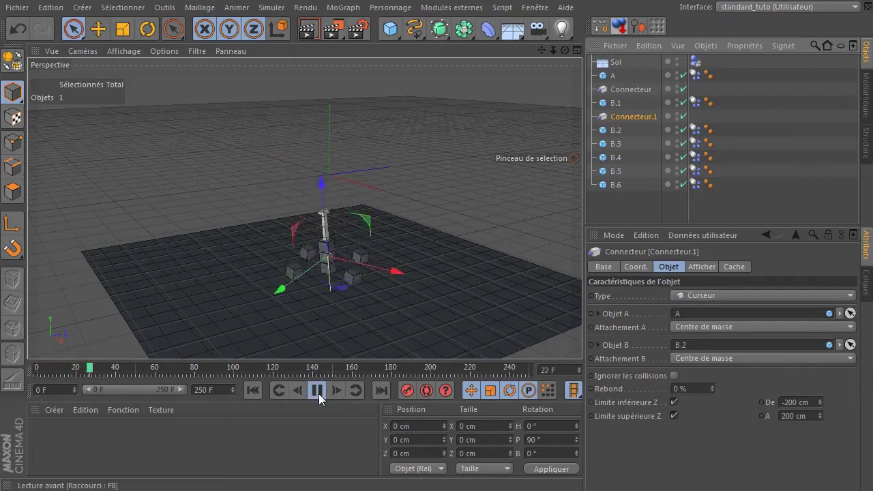
click(316, 390)
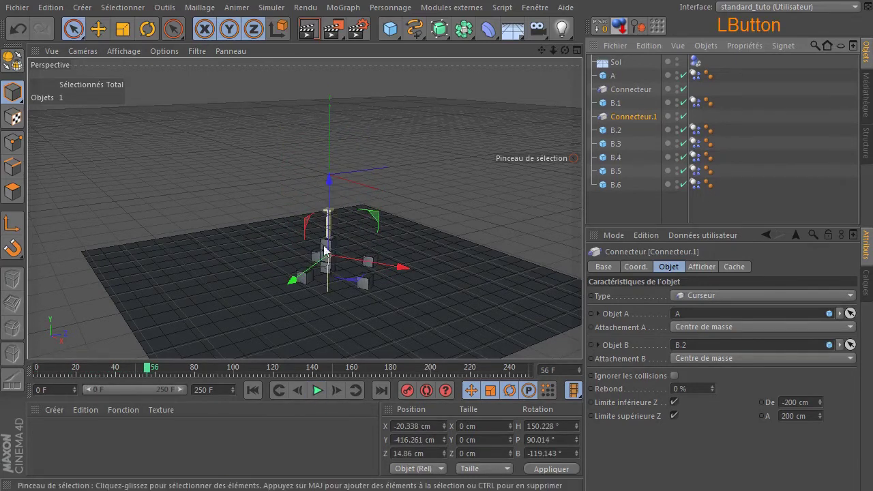
click(253, 390)
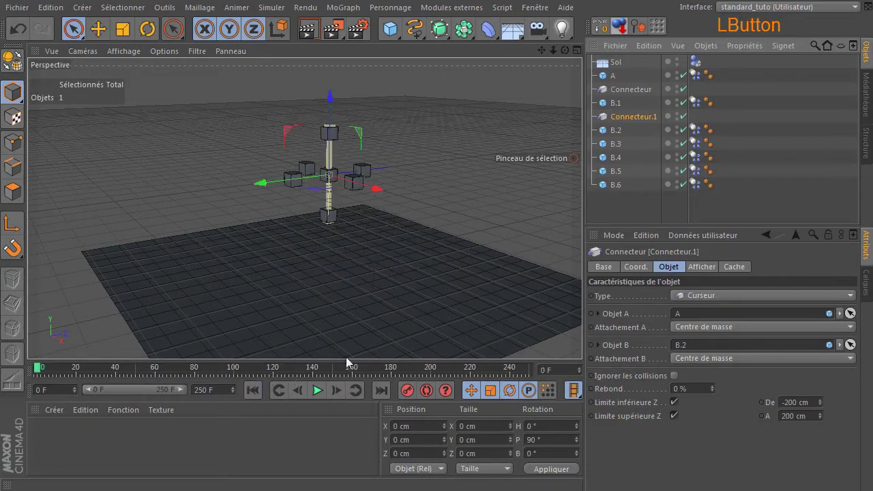
Duplicate both connectors, with one copy directly after B.2 and the other at the end of the object hierarchy.
click(599, 216)
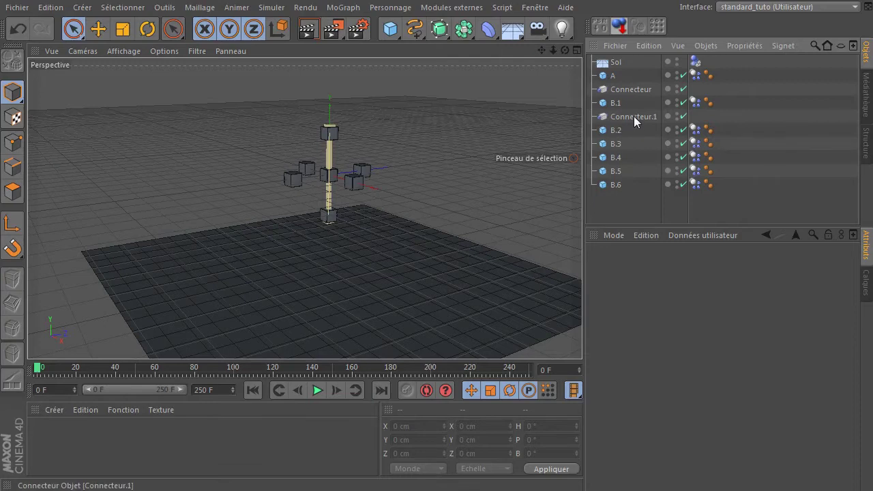
ctrl+click(622, 89)
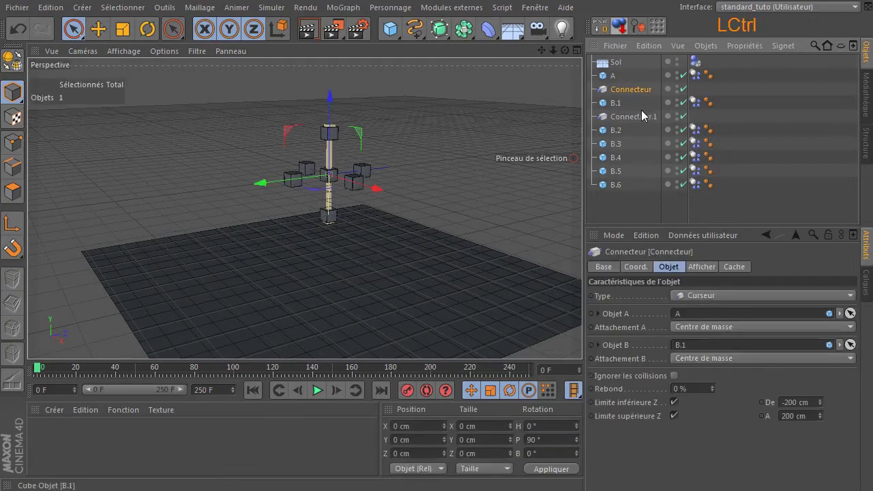
ctrl+click(633, 116)
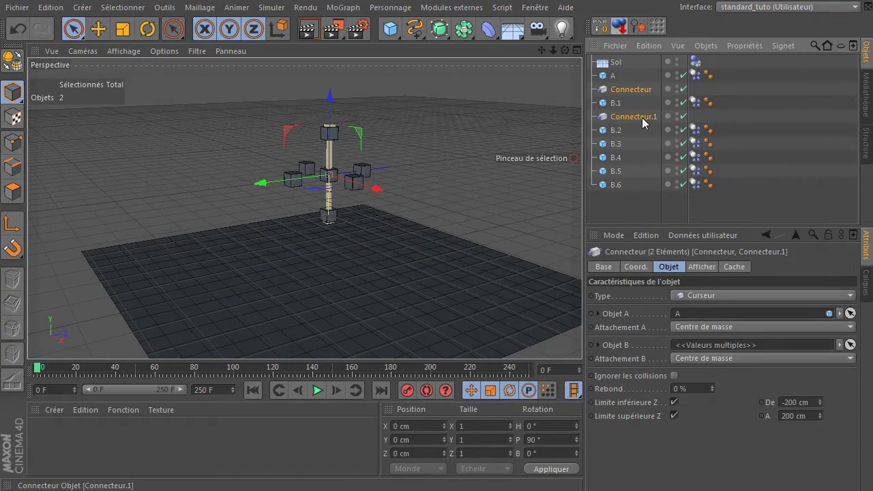
ctrl+drag(642, 117, 629, 138)
click(634, 203)
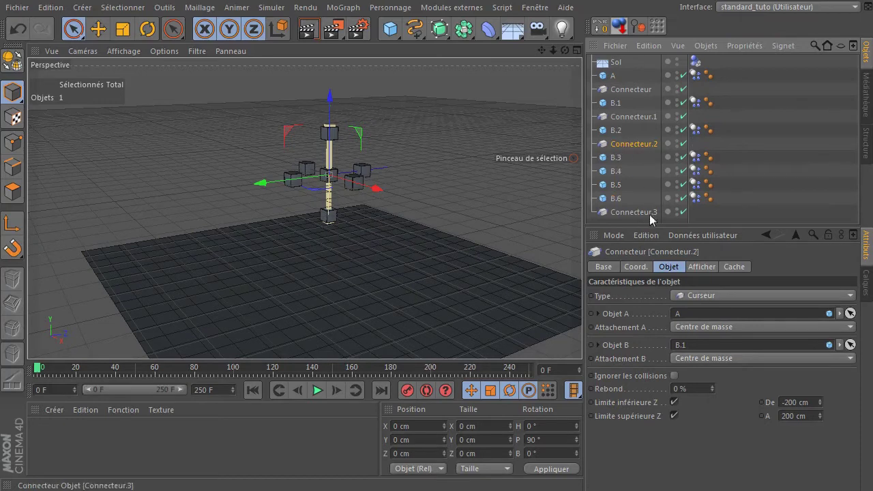
Place Connecteur.3 between B.3 and B.4 in the hierarchy, and assign Objet B as B.3 for Connecteur.2 and B.4 for Connecteur.3.
drag(635, 213, 631, 168)
click(641, 144)
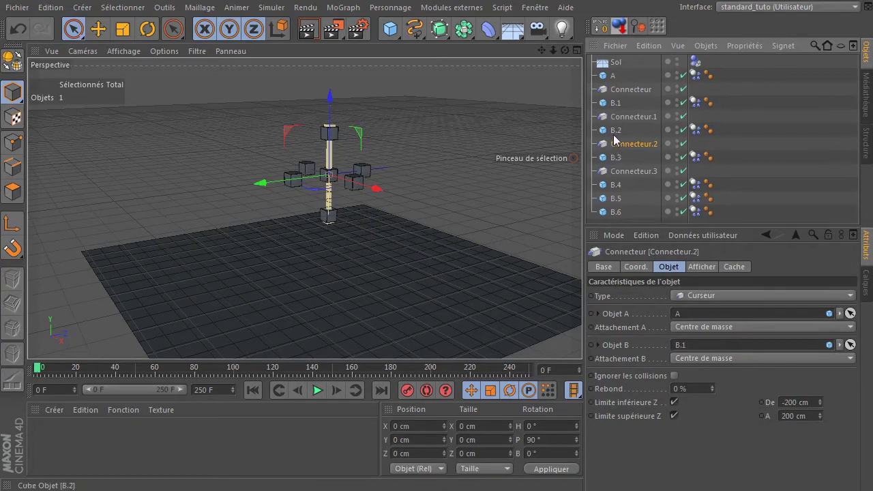
drag(616, 159, 695, 342)
click(634, 171)
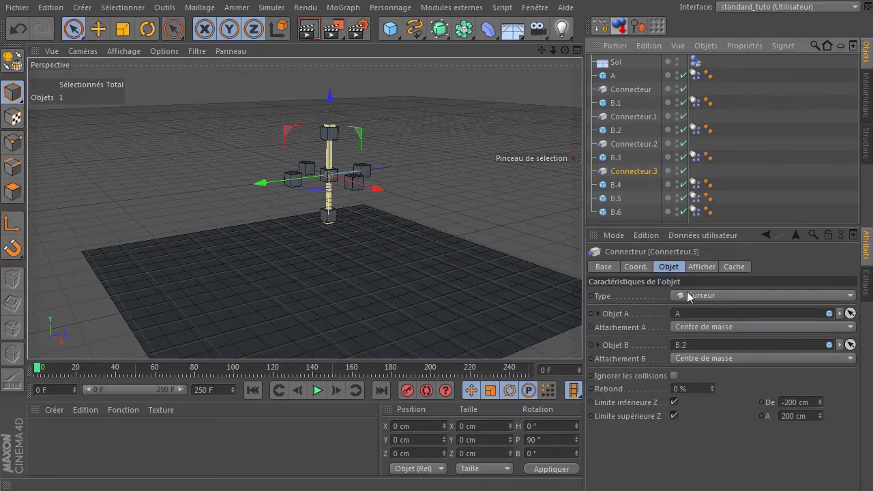
drag(615, 186, 697, 345)
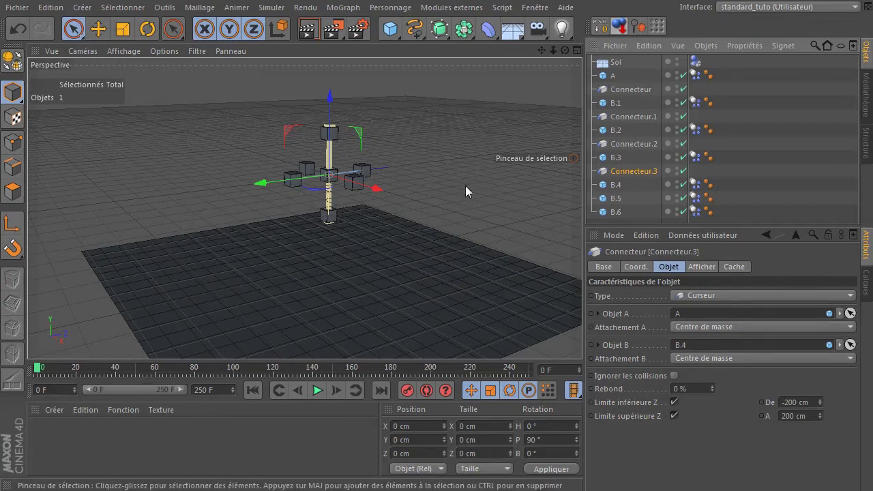
click(466, 187)
Rotate Connecteur.2 and Connecteur.3 together by 90° so they lie horizontally in line with B.3 and B.4.
click(618, 144)
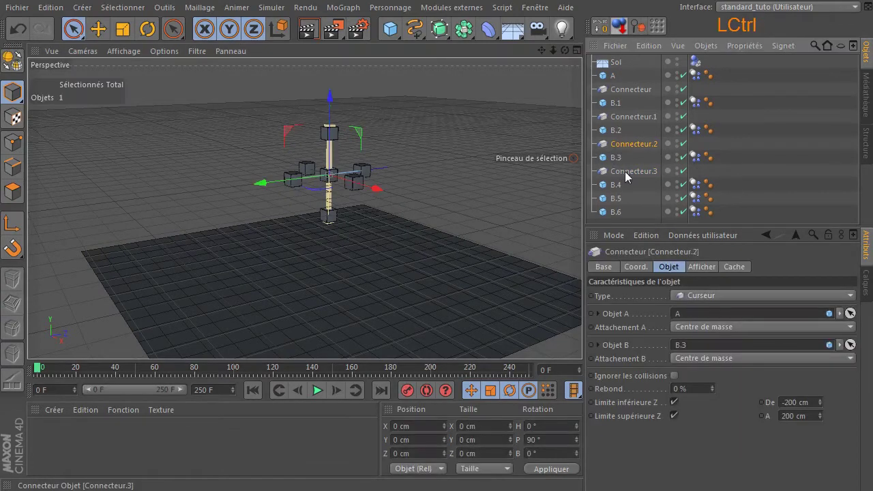
ctrl+click(625, 171)
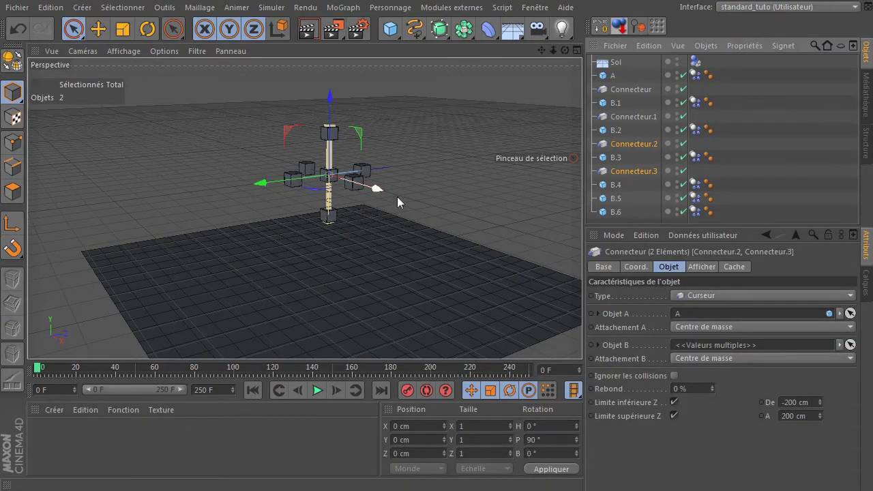
click(615, 158)
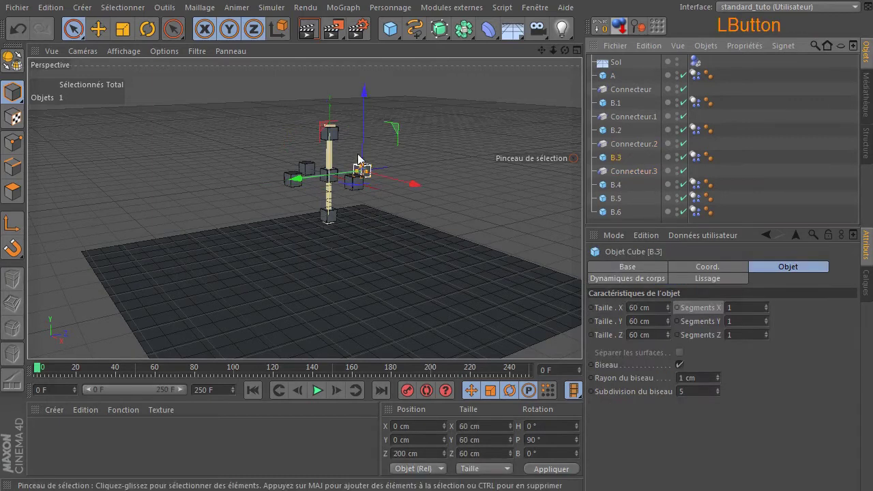
click(623, 172)
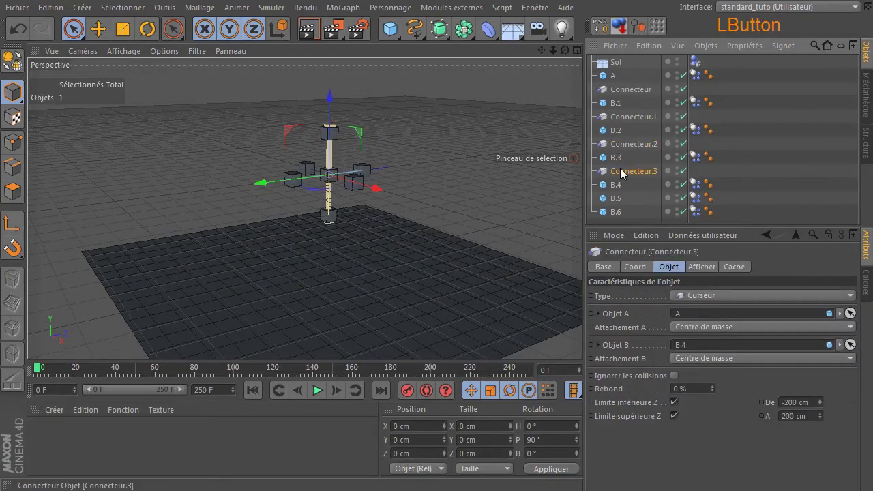
ctrl+click(631, 144)
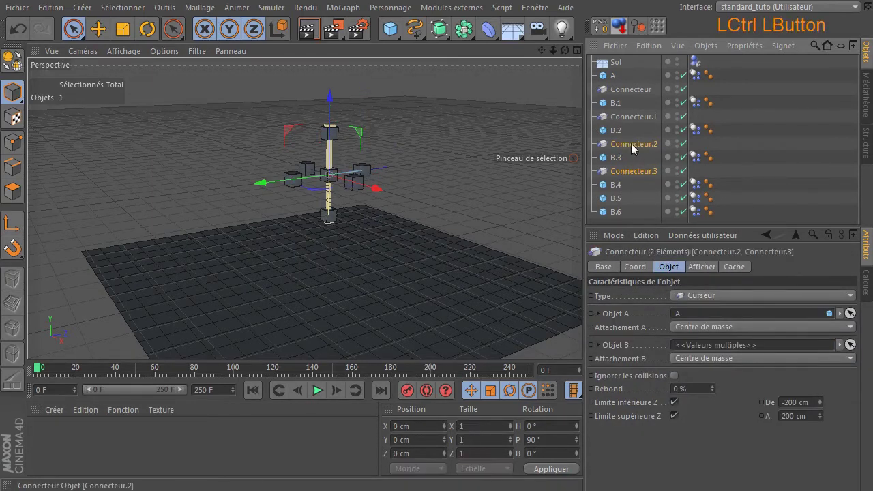
click(148, 28)
drag(307, 143, 300, 206)
Play the simulation to test the vertical connectors and the B.3 and B.4 connectors together, stop it, and return to frame 0.
click(429, 323)
click(318, 389)
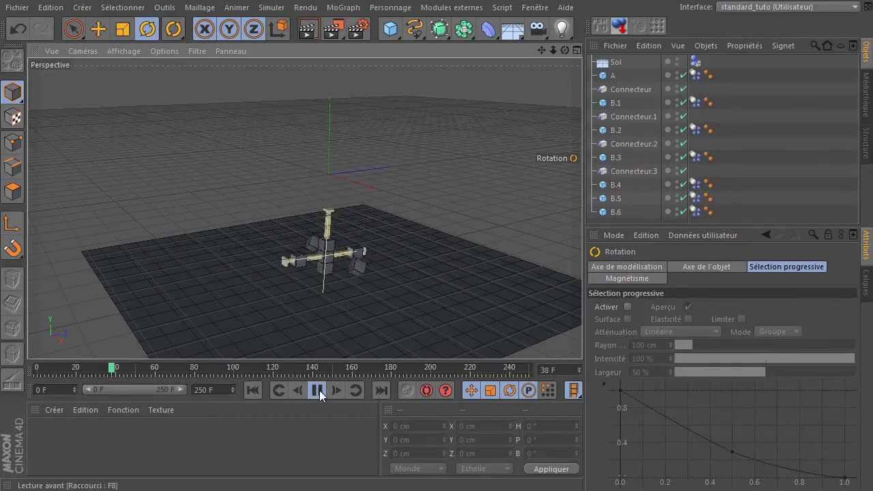
click(319, 389)
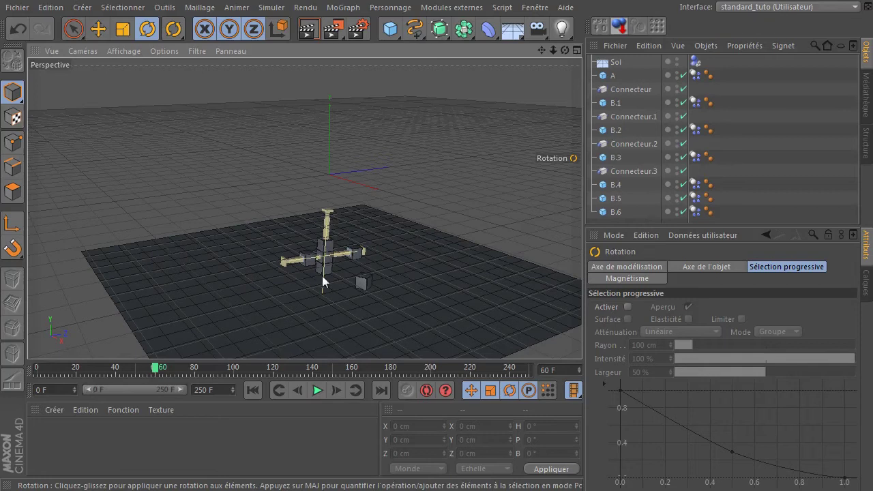
click(245, 388)
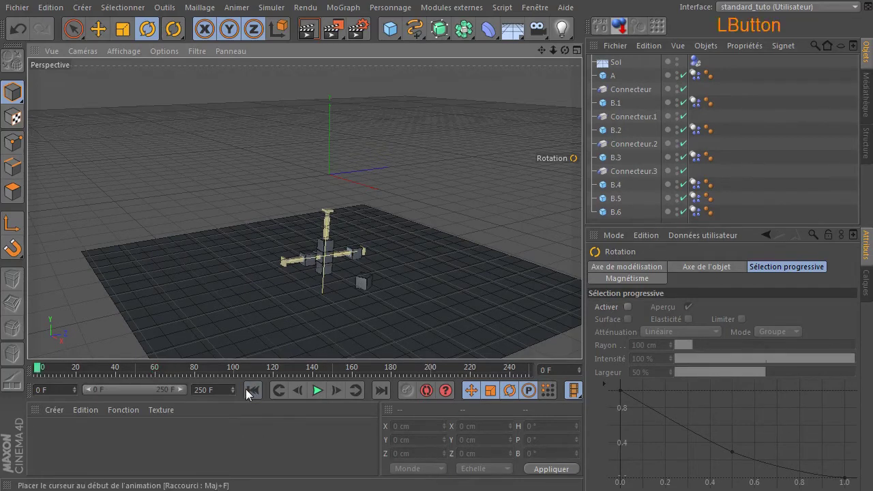
Duplicate Connecteur.2 and Connecteur.3 to the end of the object hierarchy, after B.6.
drag(652, 227, 650, 305)
click(633, 144)
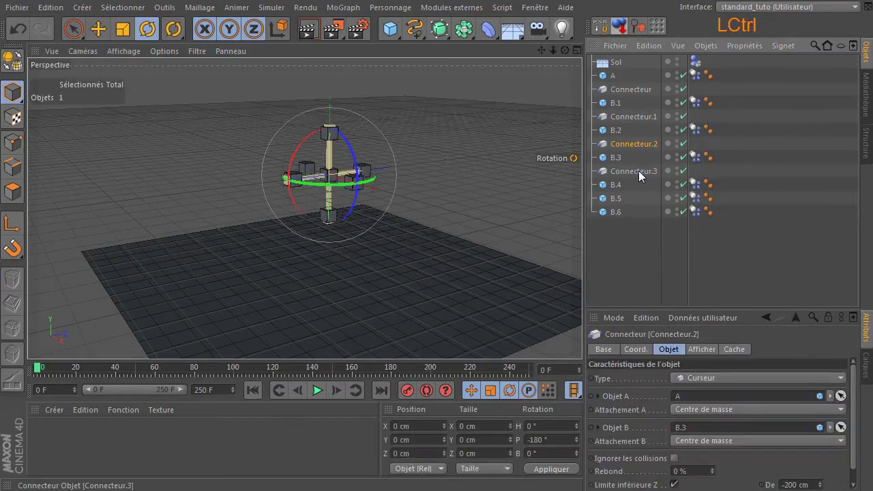
ctrl+click(638, 171)
ctrl+drag(637, 171, 630, 267)
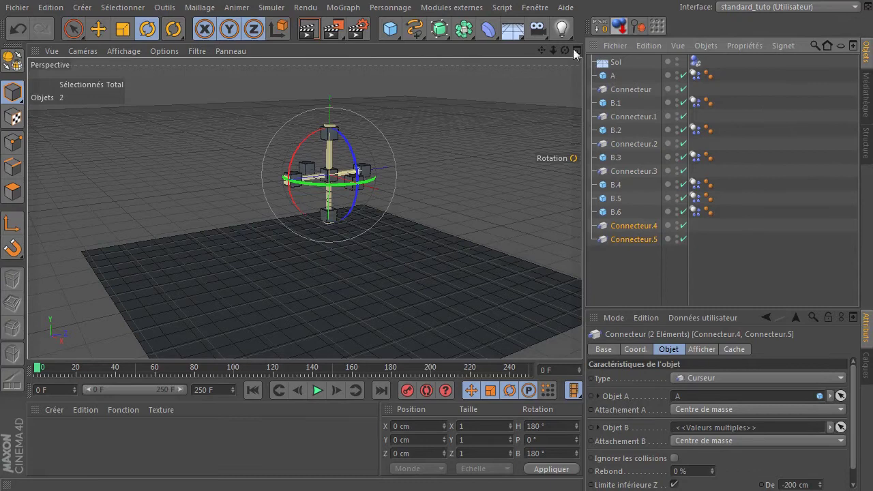
Rotate the two new connector copies 90° horizontally so they line up with B.5 and B.6.
drag(564, 51, 622, 91)
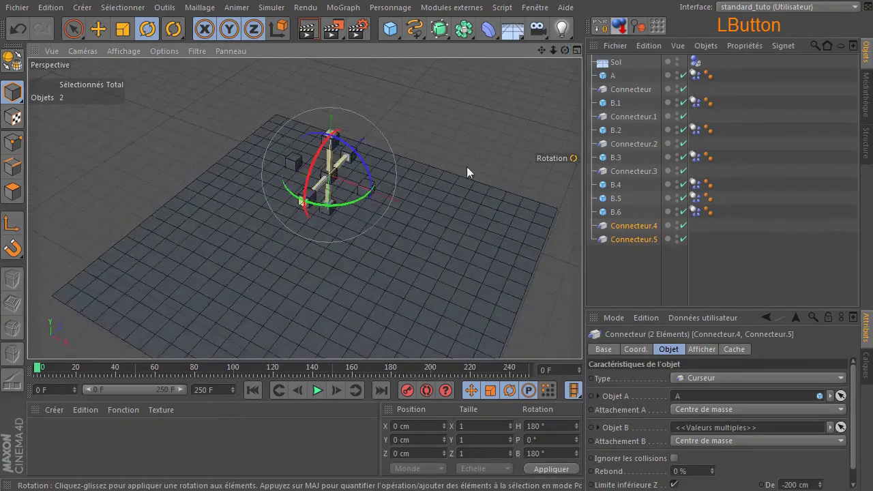
drag(352, 200, 231, 199)
click(16, 31)
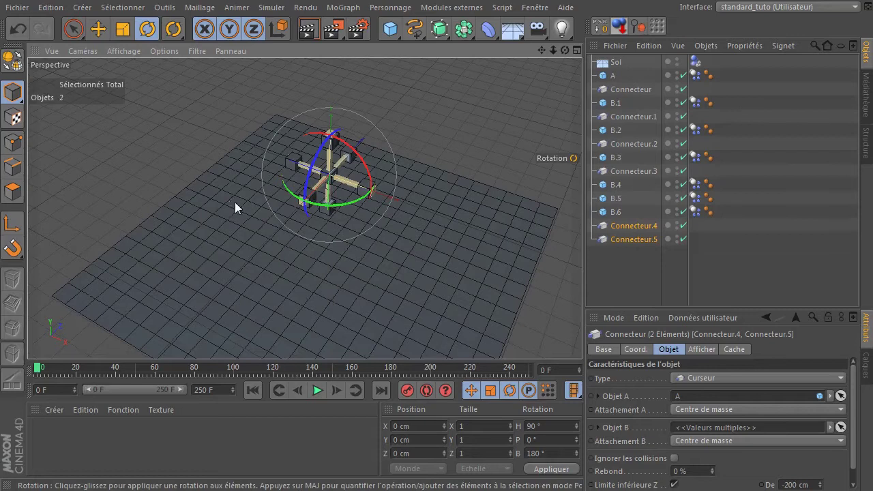
click(617, 270)
Place Connecteur.4 between B.4 and B.5, and Connecteur.5 between B.5 and B.6, in the object hierarchy.
click(637, 225)
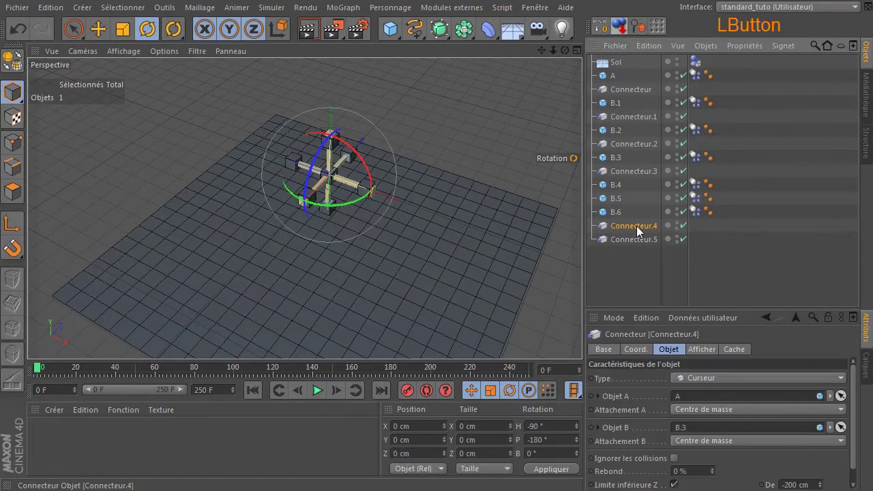
drag(626, 195, 624, 191)
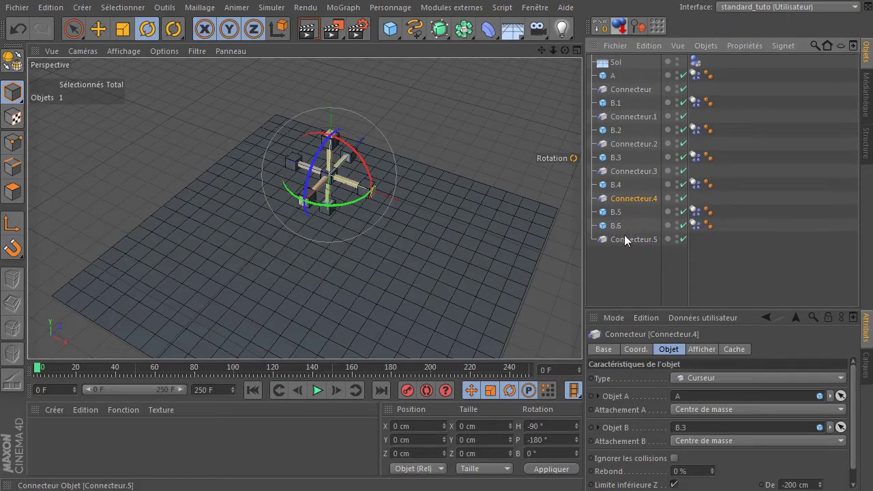
click(637, 238)
drag(638, 238, 655, 217)
Assign B.5 as Objet B of Connecteur.4 and B.6 as Objet B of Connecteur.5.
click(631, 198)
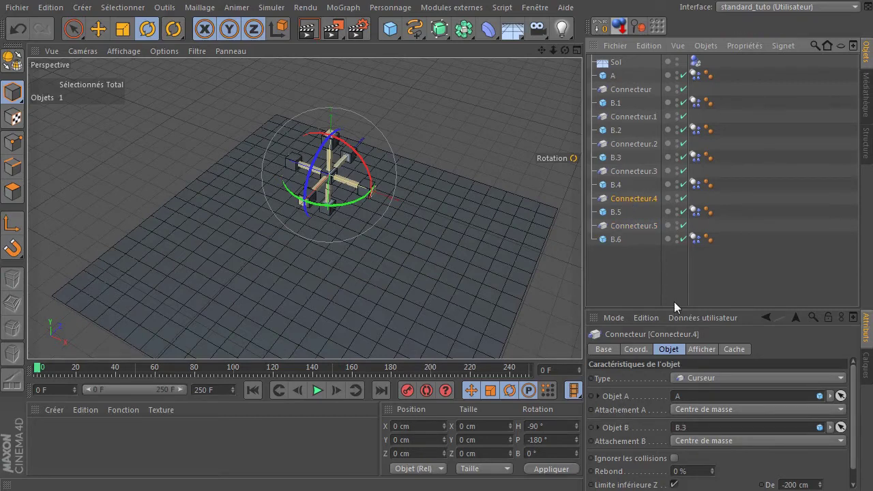
drag(667, 307, 667, 263)
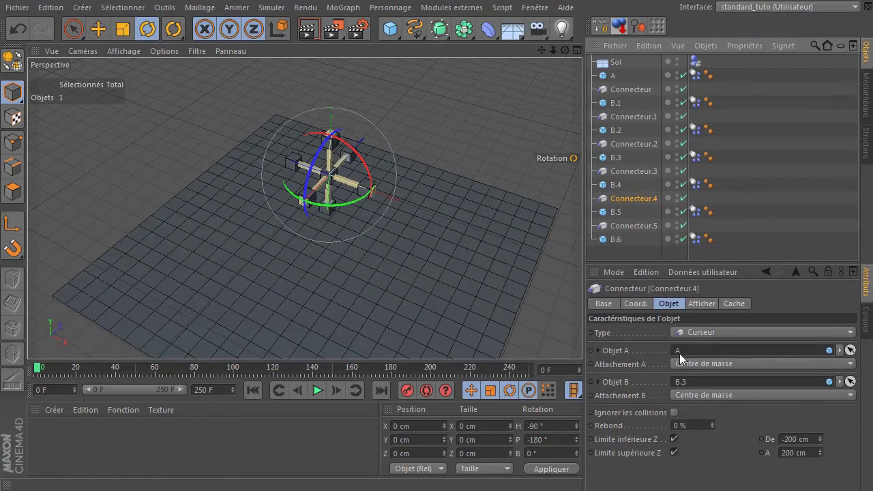
drag(617, 212, 697, 383)
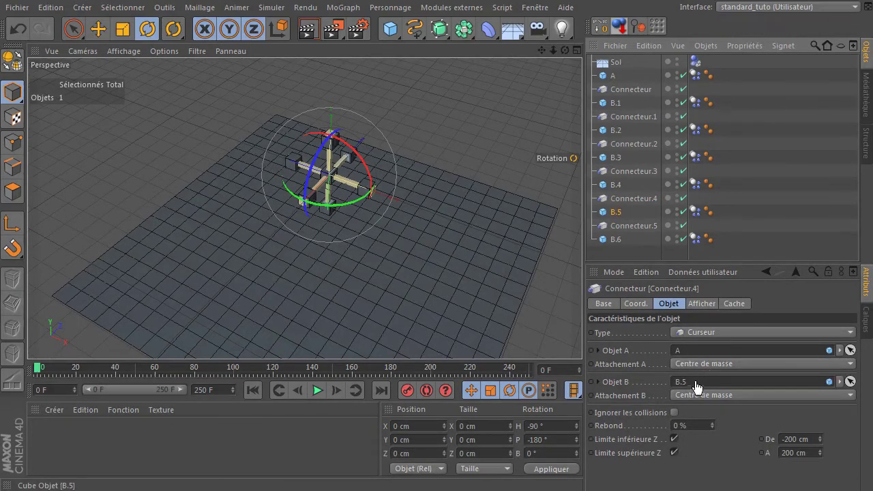
click(646, 225)
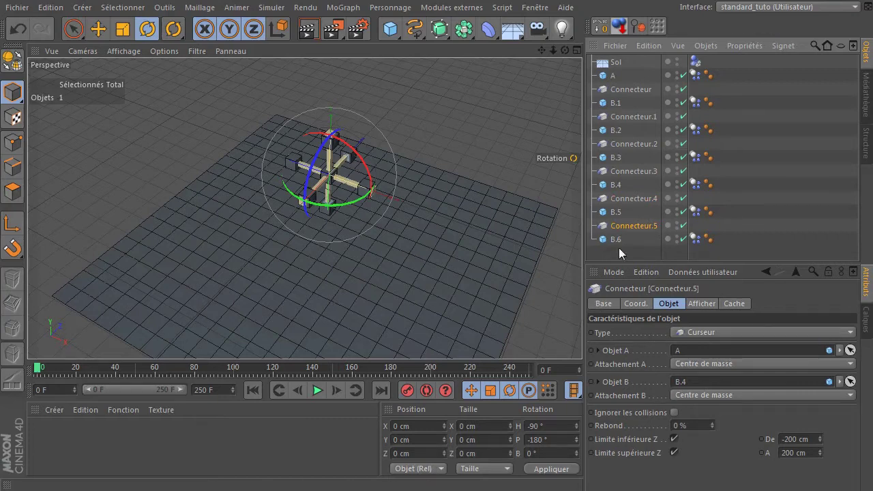
drag(613, 240, 704, 385)
click(623, 250)
Check the settings of the four horizontal connectors, and play the simulation with all six connectors before returning to frame 0.
click(627, 224)
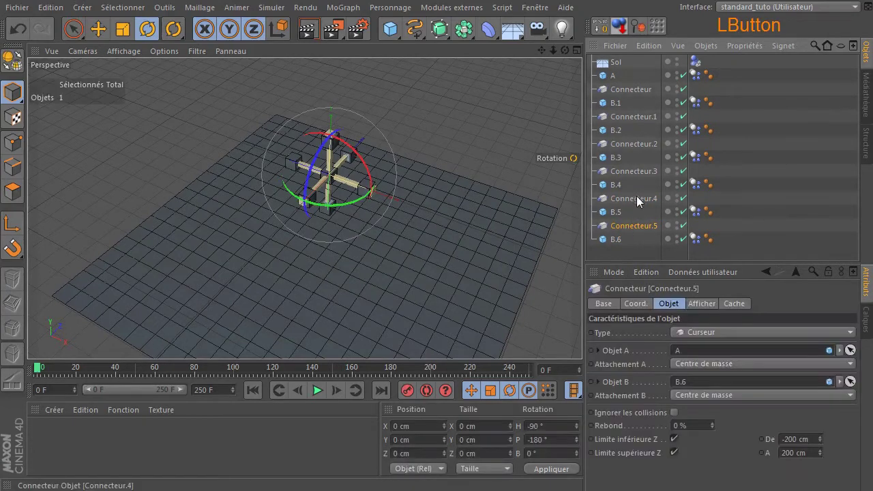
click(635, 198)
click(641, 170)
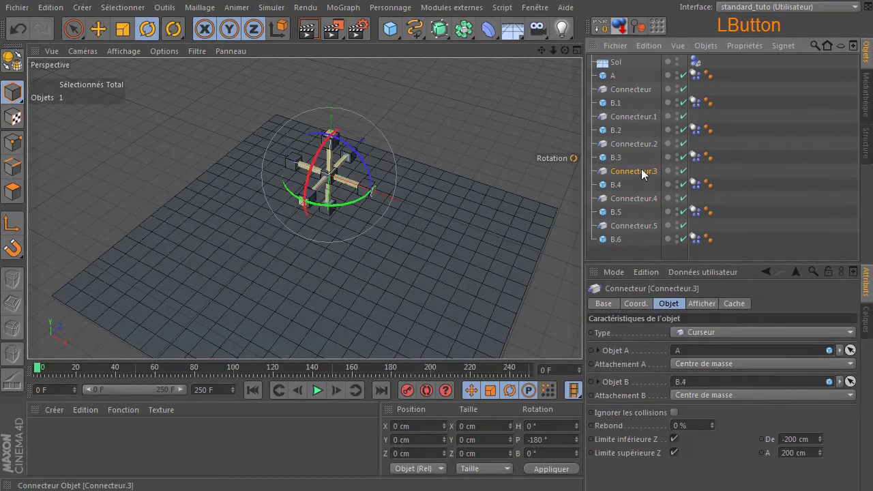
click(632, 144)
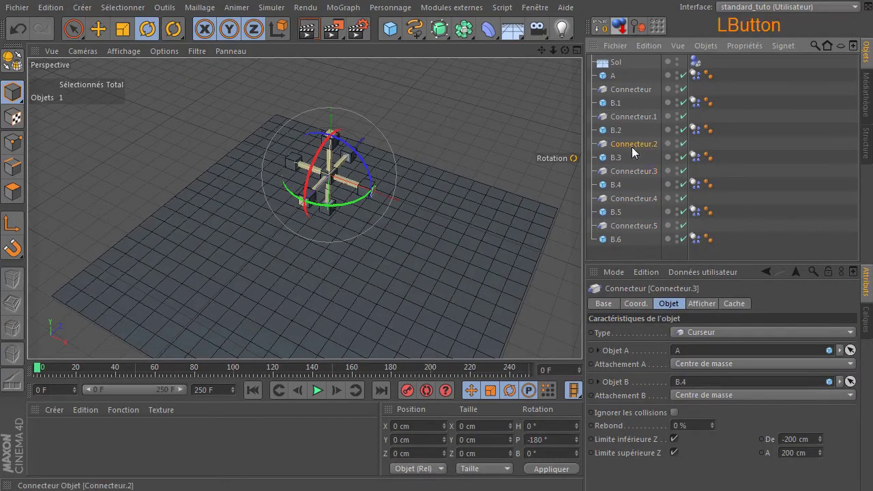
click(614, 254)
drag(564, 50, 462, 195)
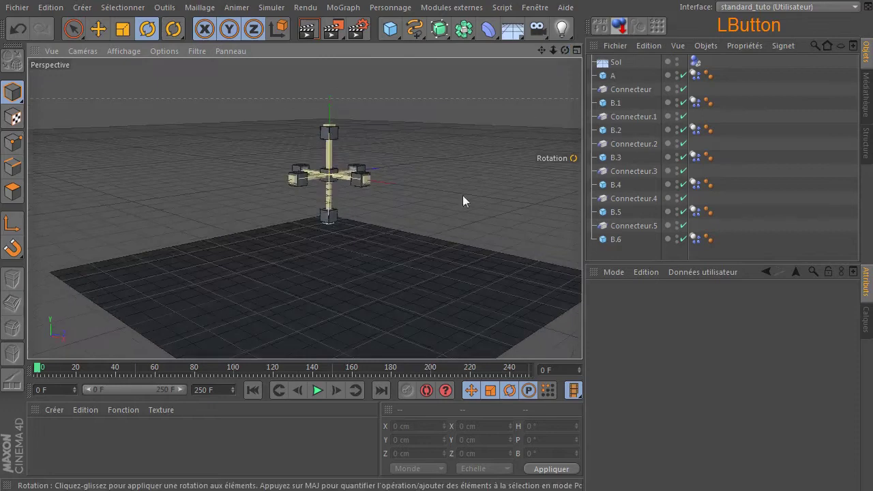
click(317, 390)
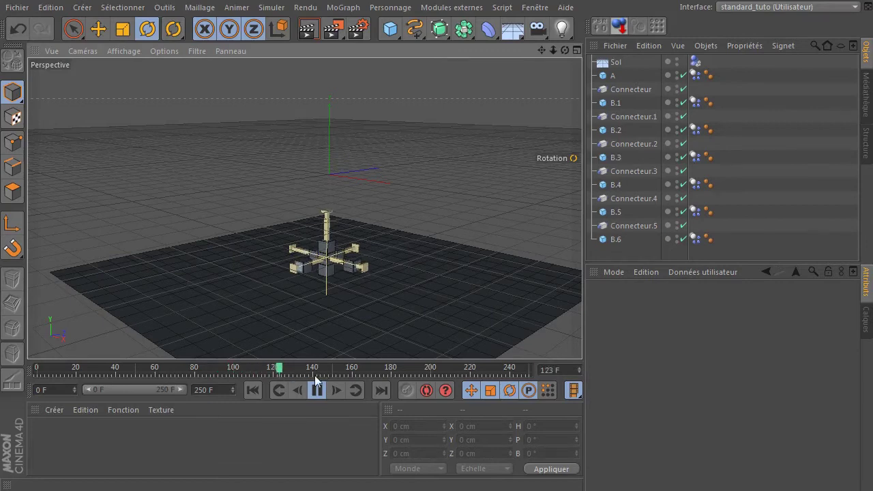
click(314, 390)
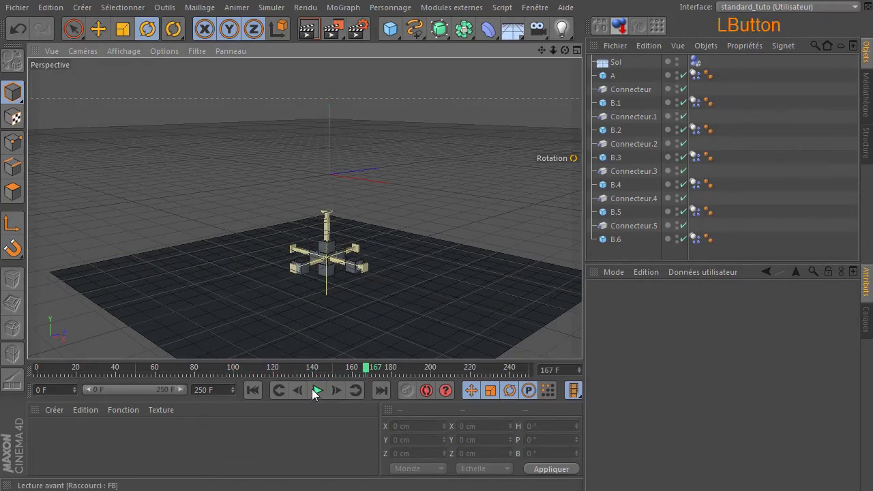
click(257, 390)
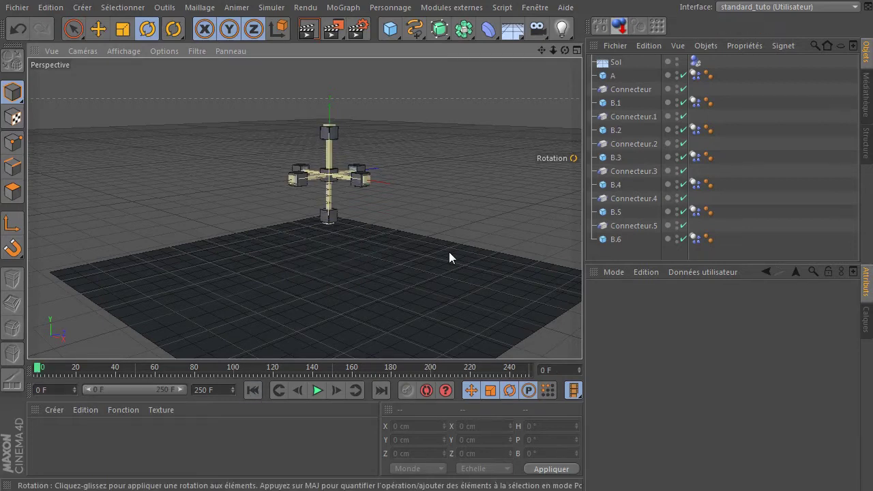
Add a Ressort dynamics object and place it between Connecteur and B.1 in the object hierarchy.
mouse_move(564, 51)
mouse_down()
mouse_move(525, 75)
mouse_move(565, 51)
mouse_up()
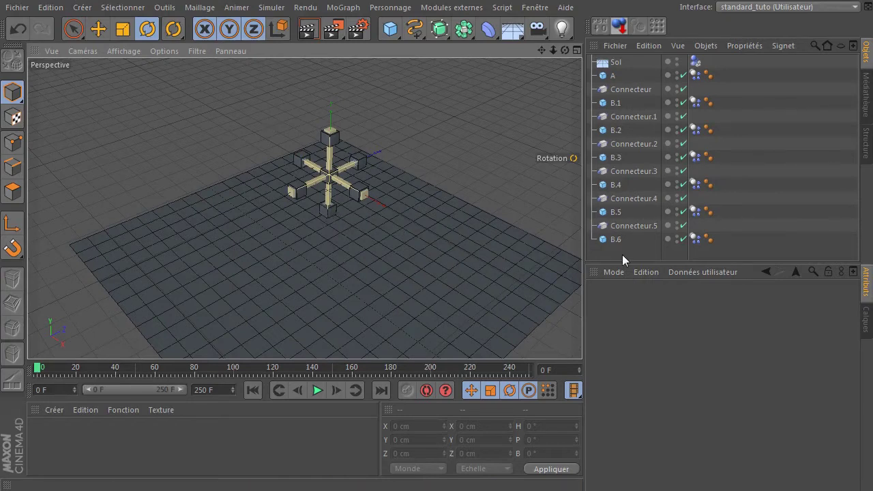
drag(565, 50, 649, 115)
drag(542, 50, 508, 89)
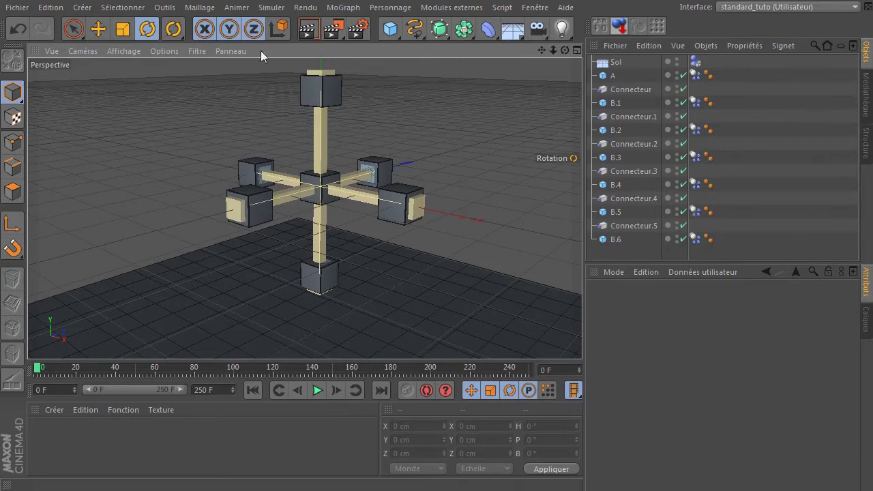
click(279, 8)
mouse_move(299, 45)
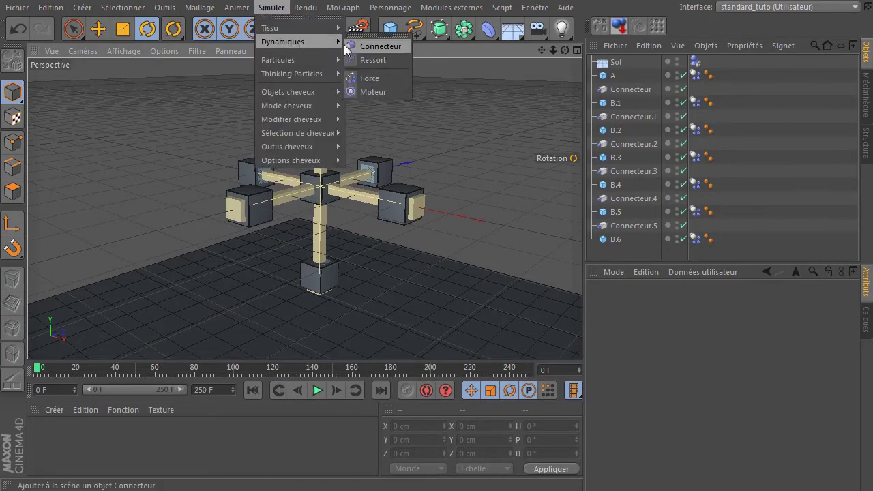
click(379, 59)
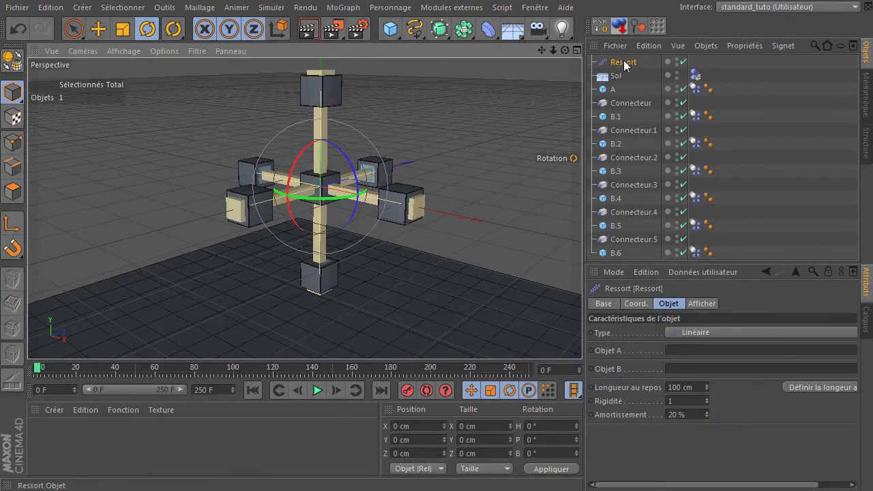
drag(622, 62, 634, 96)
drag(634, 109, 632, 109)
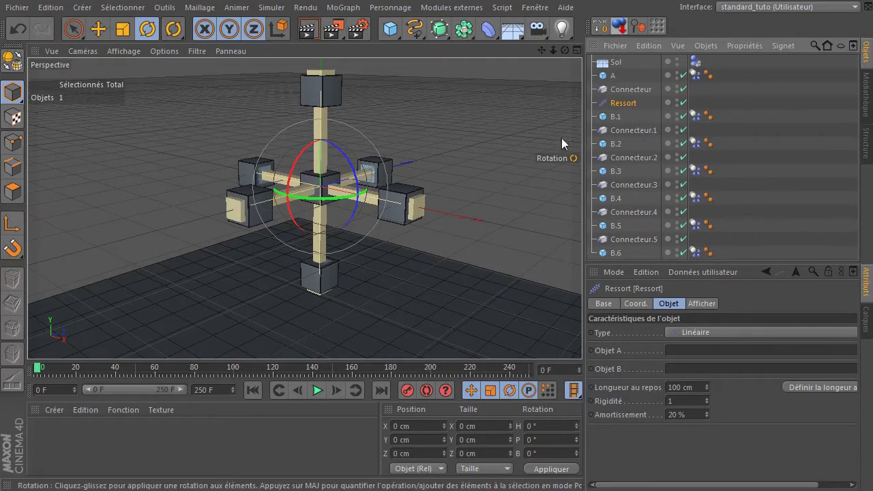
Assign cube A as Objet A and cube B.1 as Objet B of Ressort.
drag(564, 50, 525, 55)
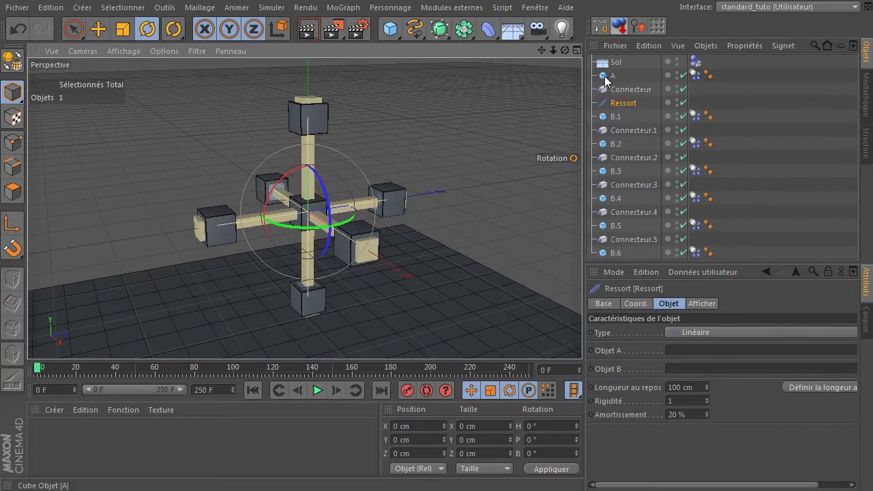
drag(605, 80, 713, 358)
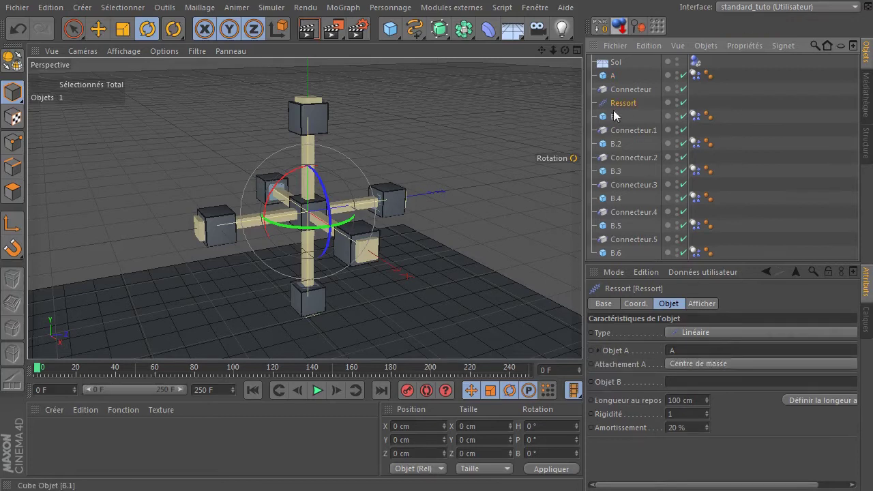
drag(613, 116, 634, 202)
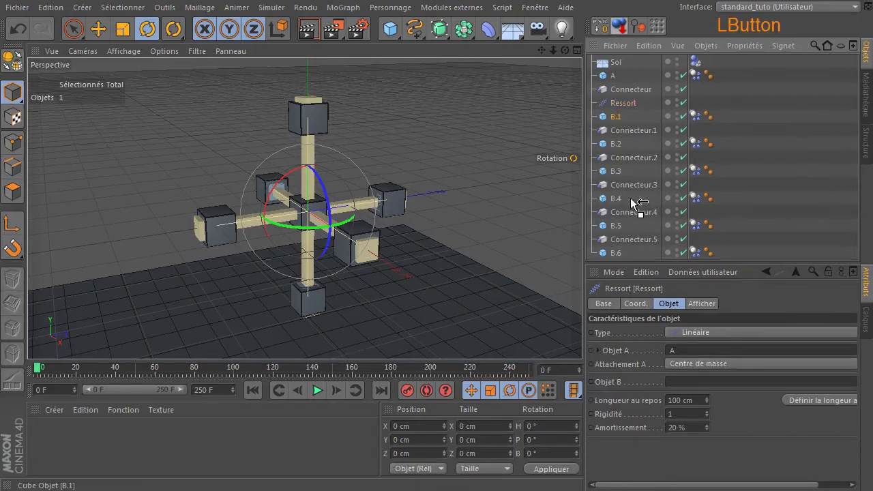
drag(691, 386, 685, 375)
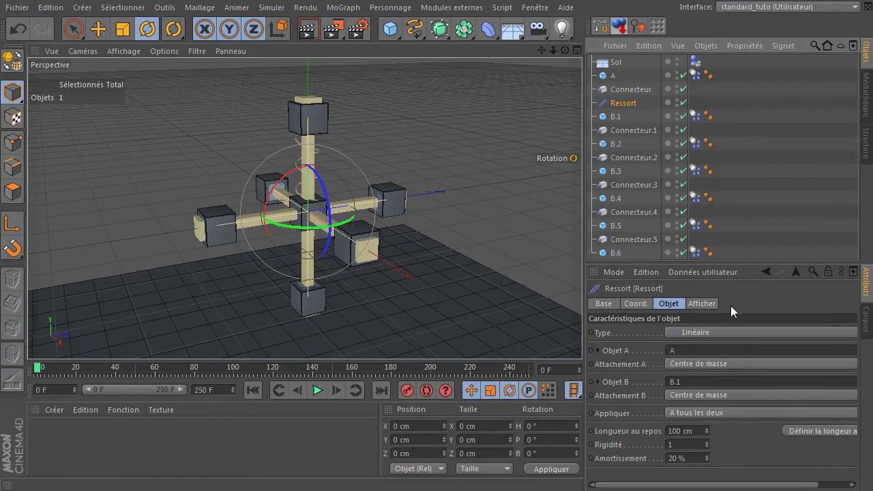
Set Ressort's drawing size to 60 cm and make the spring always visible in the viewport.
click(703, 304)
click(684, 345)
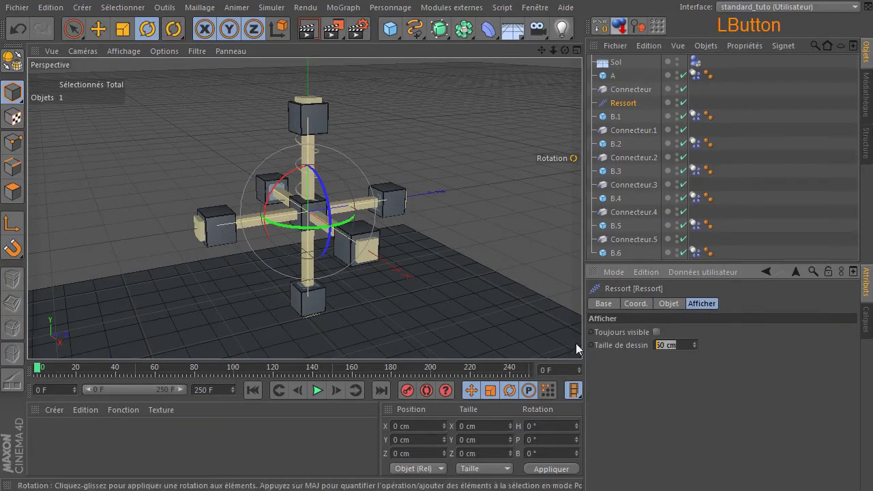
text(100)
key(Return)
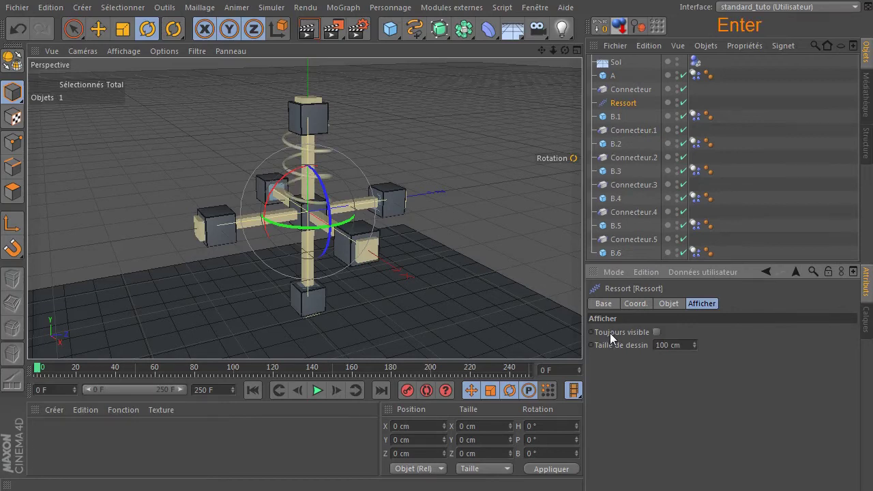
double_click(677, 345)
text(60)
key(Return)
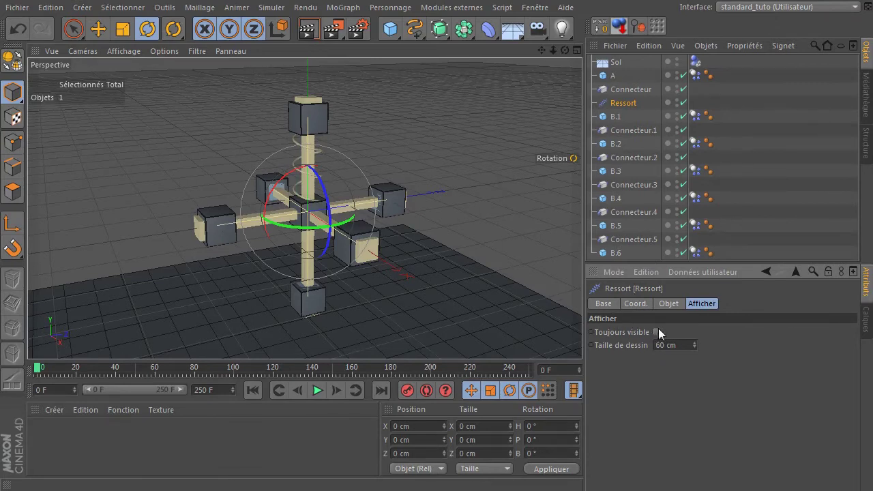
click(656, 332)
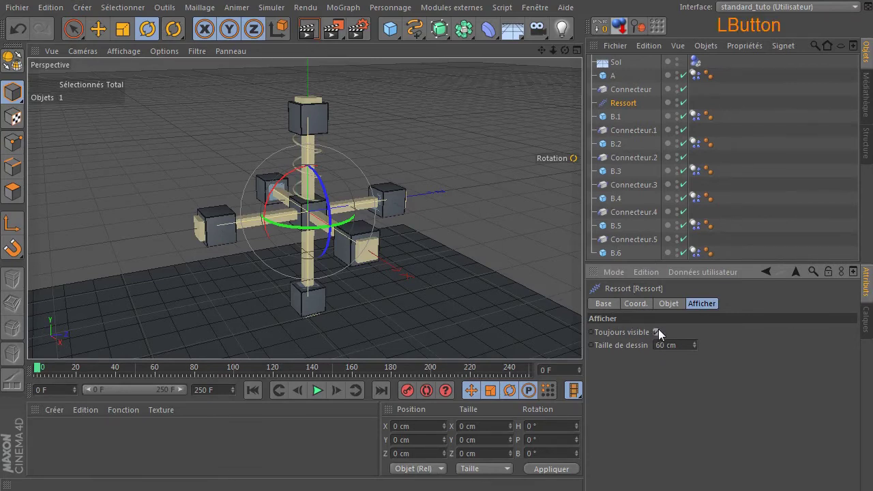
Deselect the spring, play the simulation to check its behaviour, and return to frame 0.
click(477, 133)
drag(567, 51, 508, 62)
click(318, 389)
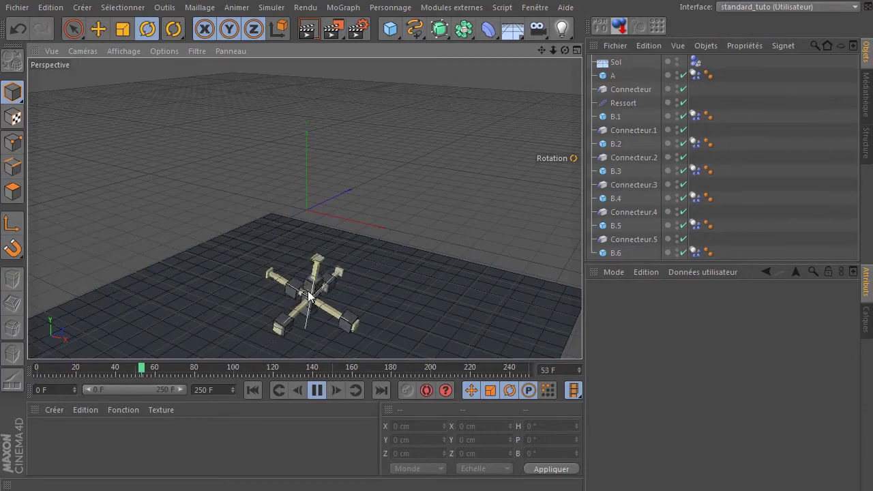
click(317, 389)
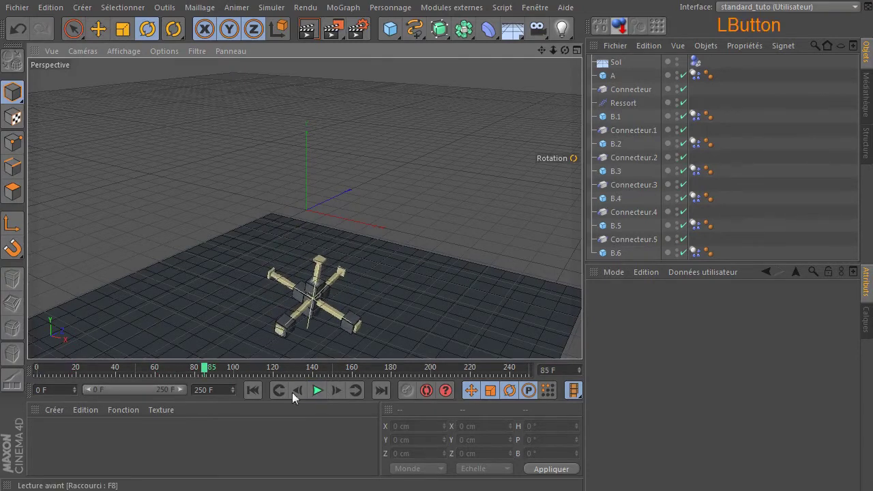
click(252, 389)
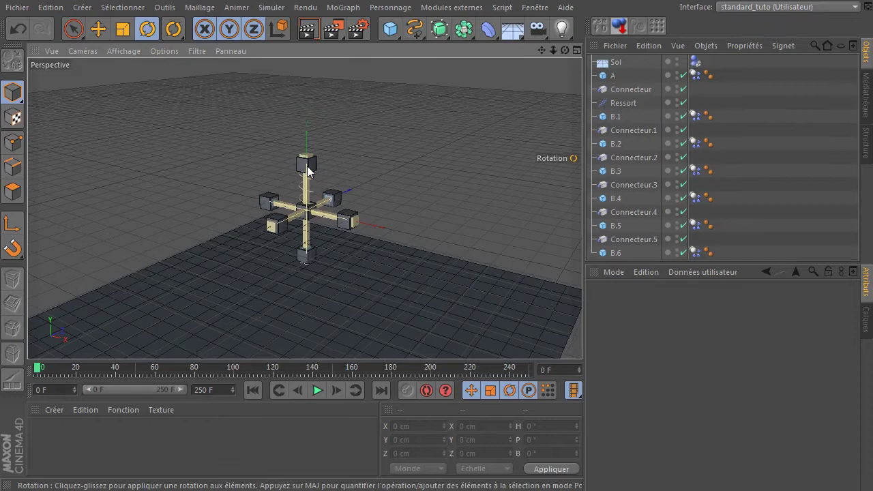
Define Ressort's rest length from the current distance between A and B.1, giving 200 cm.
scroll(306, 220, up, 5)
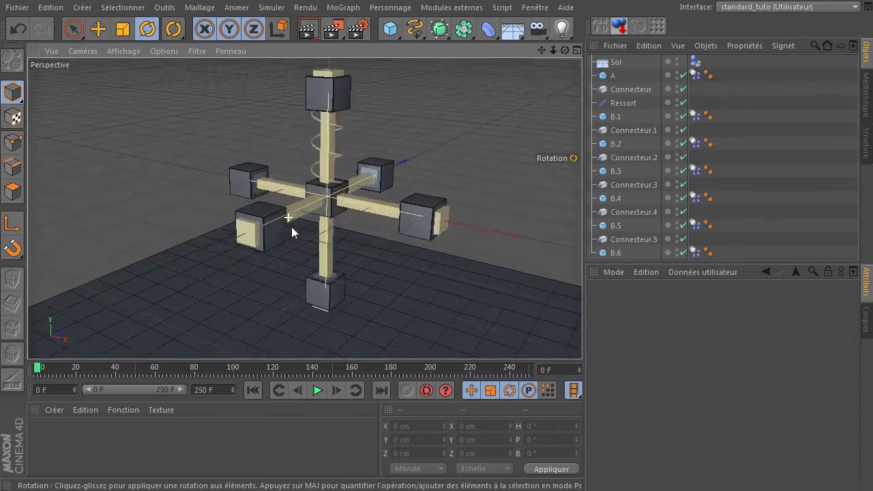
click(617, 103)
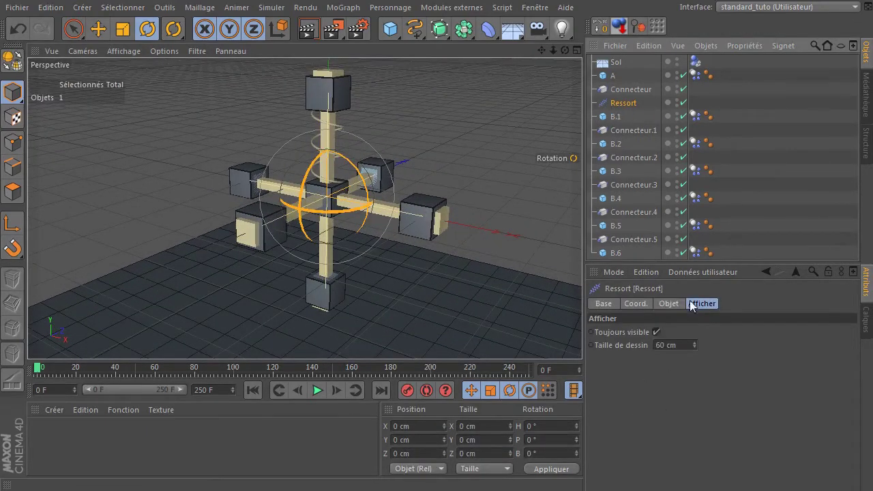
click(668, 303)
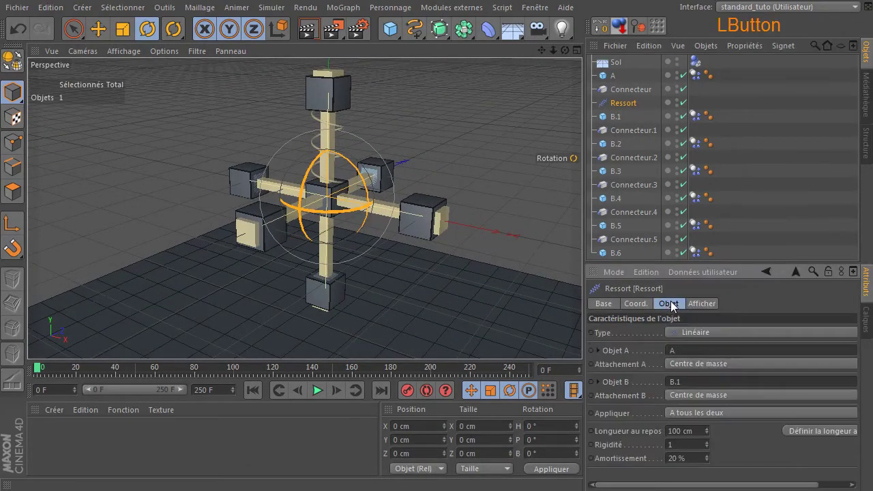
click(71, 34)
mouse_move(541, 51)
mouse_down()
mouse_move(528, 72)
mouse_move(514, 73)
mouse_up()
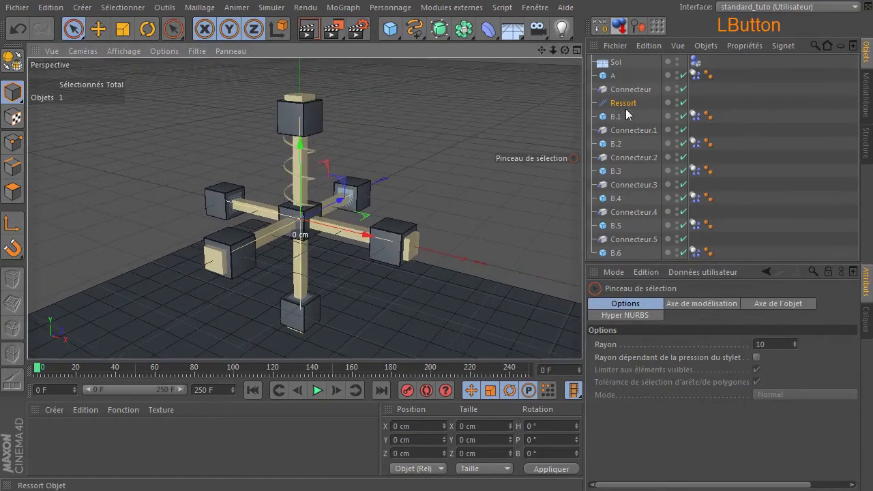
click(644, 104)
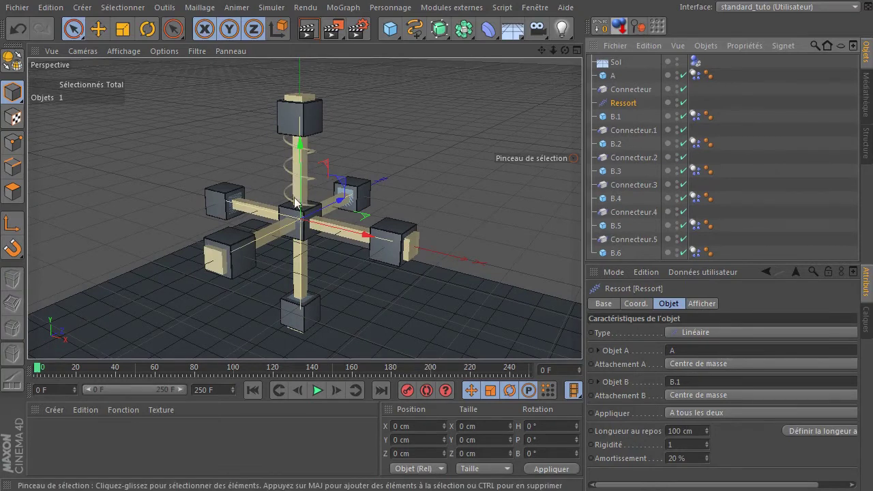
click(619, 487)
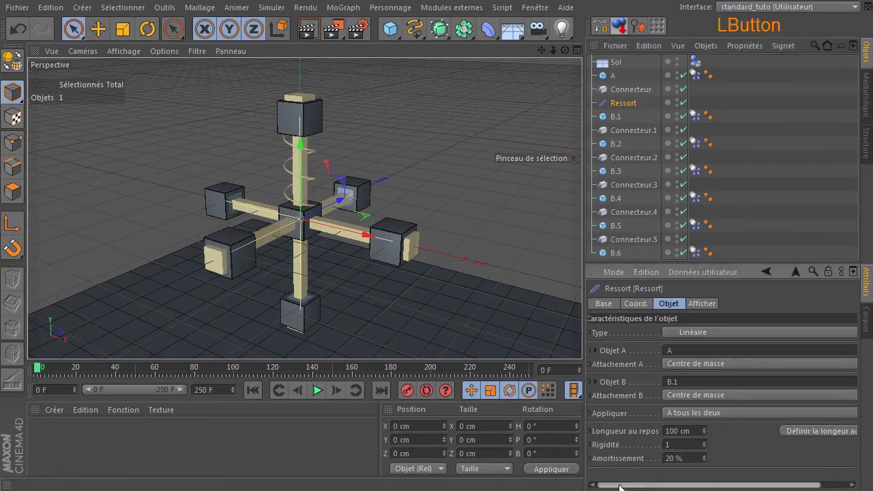
drag(620, 487, 696, 473)
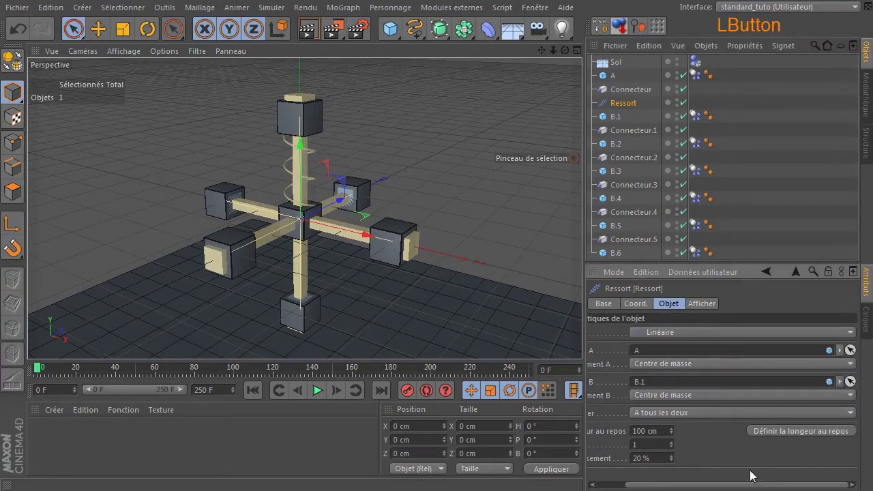
click(772, 431)
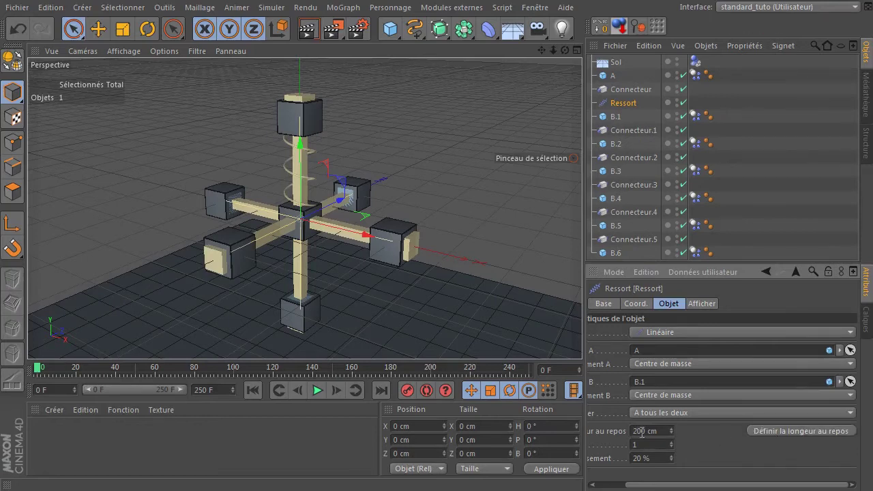
drag(660, 486, 631, 485)
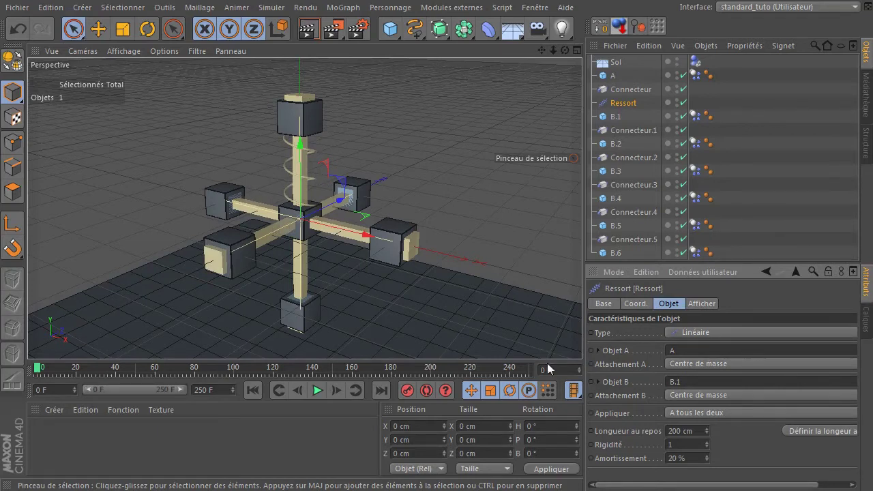
Set Ressort's stiffness (Rigidité) to 10 and its damping (Amortissement) to 5 %.
click(696, 447)
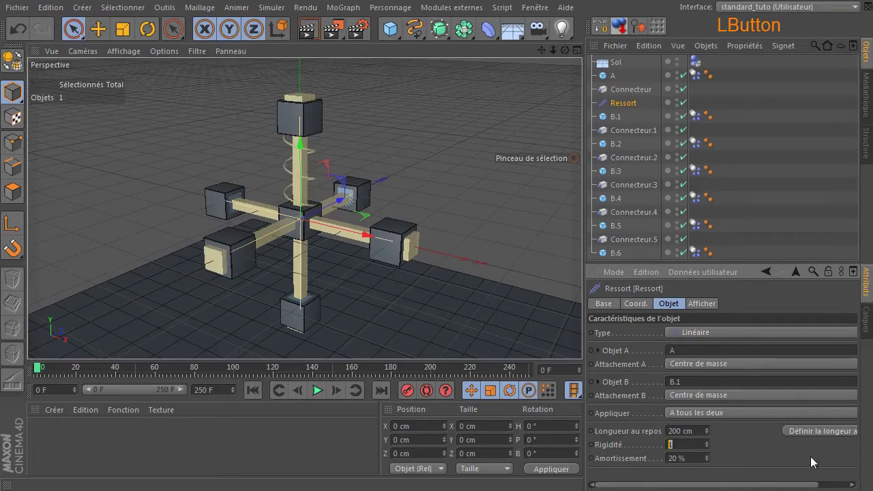
text(10)
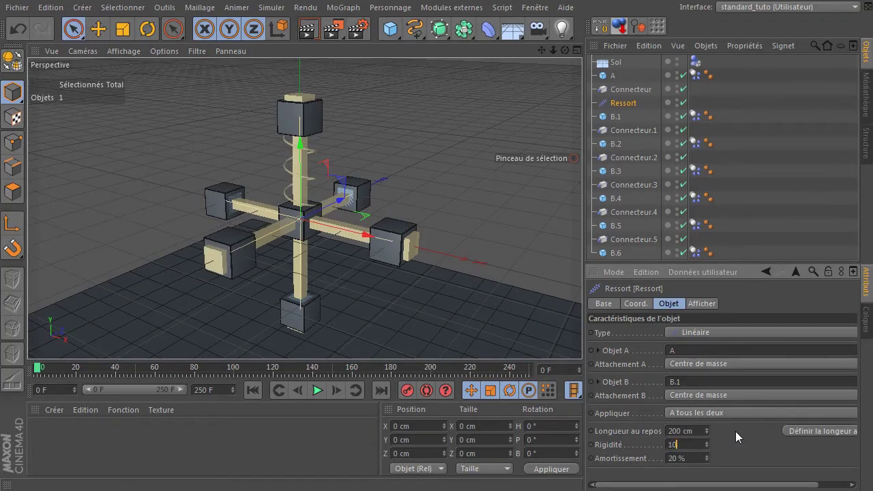
click(691, 455)
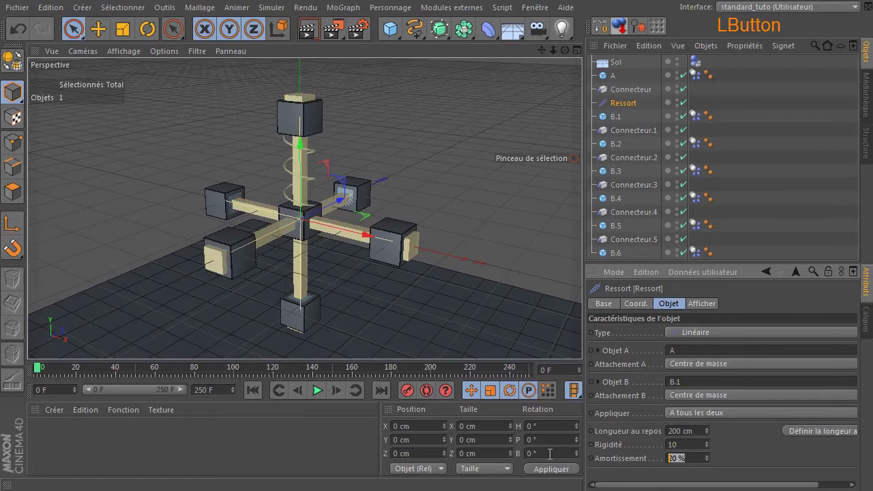
text(5)
key(Return)
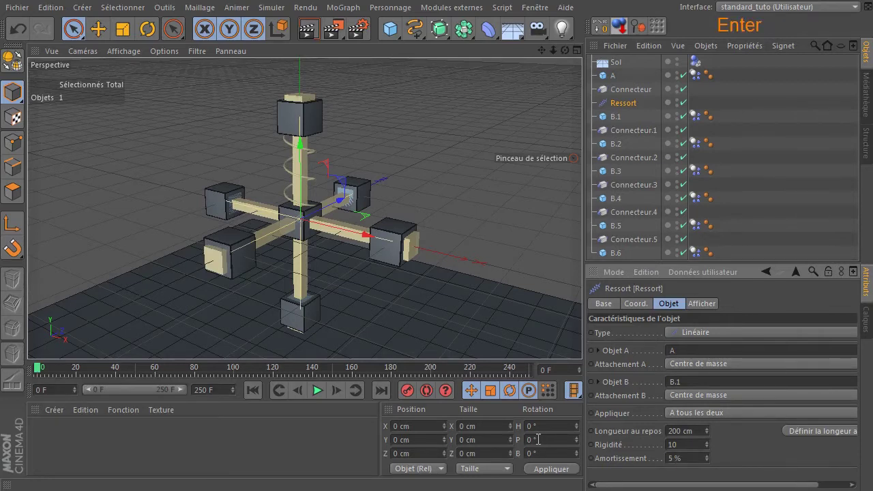
Play the simulation with the stiffer spring, observe it from a low side angle, and return to frame 0.
drag(542, 49, 302, 207)
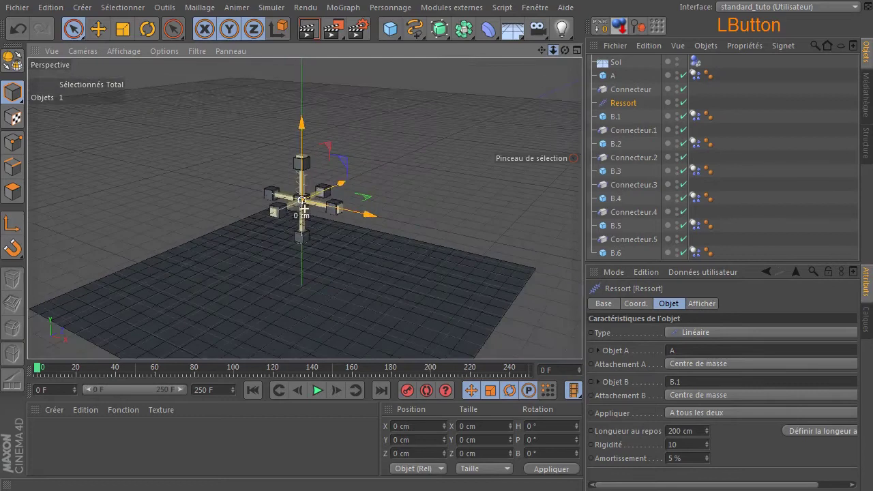
click(316, 390)
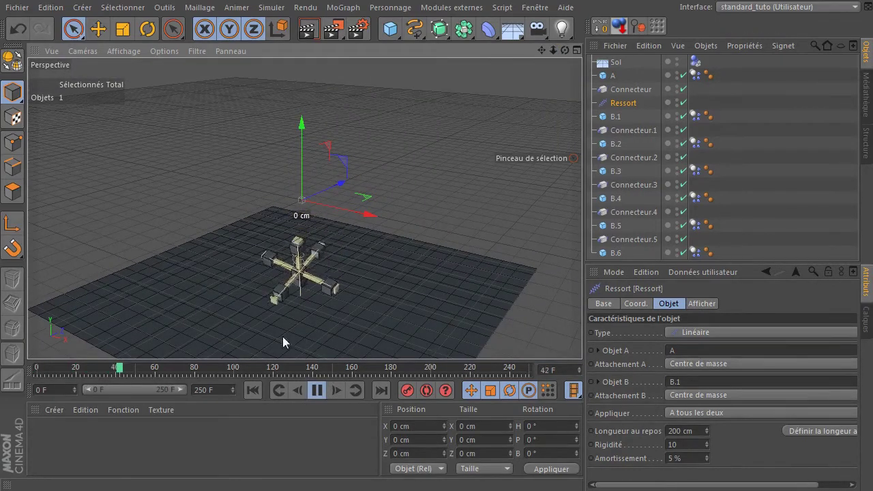
drag(564, 50, 515, 23)
drag(302, 200, 292, 246)
click(316, 389)
click(251, 390)
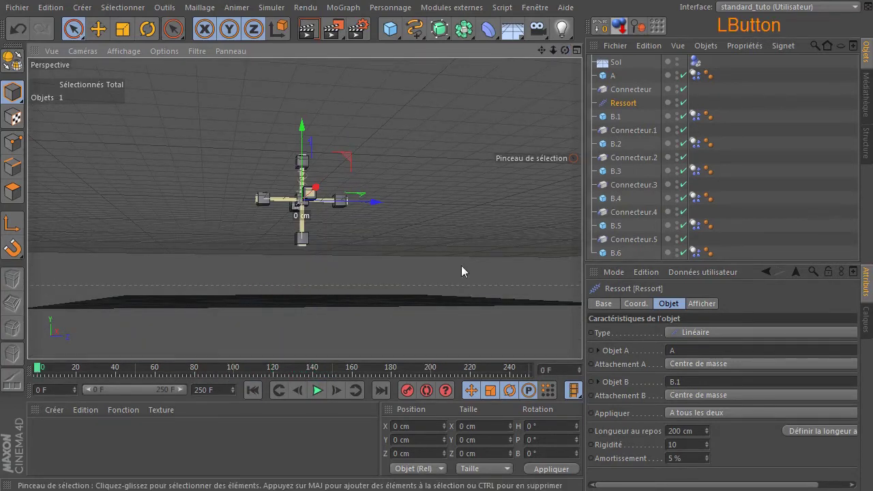
drag(565, 50, 687, 135)
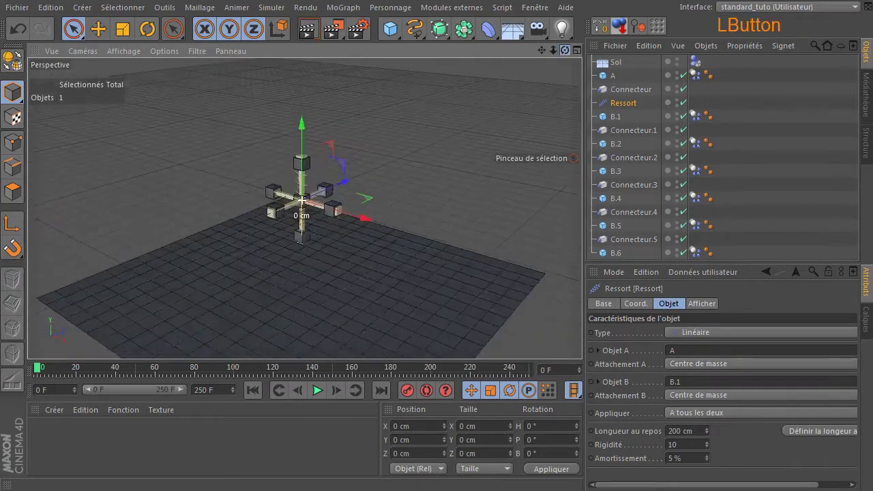
Duplicate Ressort between Connecteur.1 and B.2 in the object hierarchy, and assign B.2 as Objet B of the copy.
click(630, 106)
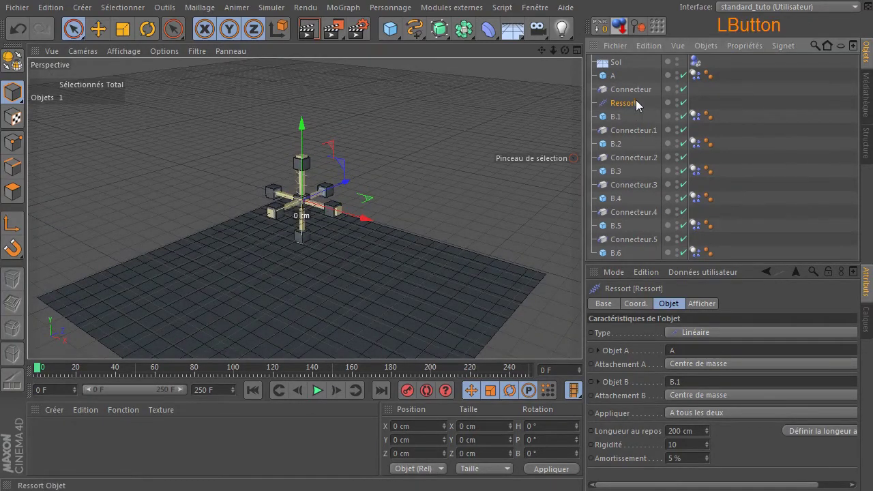
ctrl+drag(632, 102, 632, 133)
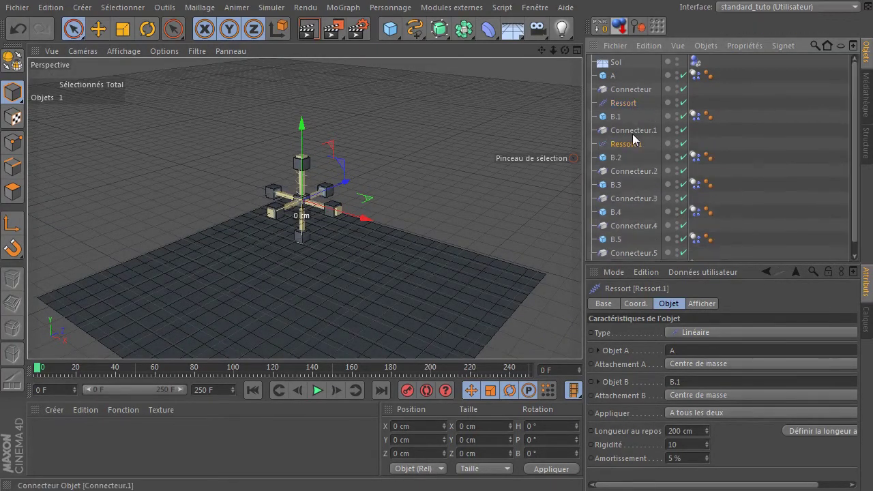
click(629, 144)
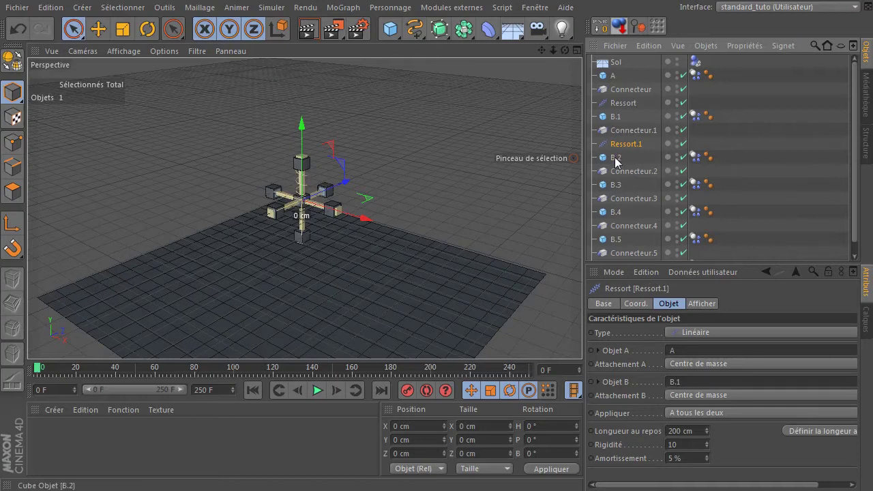
drag(615, 161, 694, 318)
drag(695, 383, 690, 379)
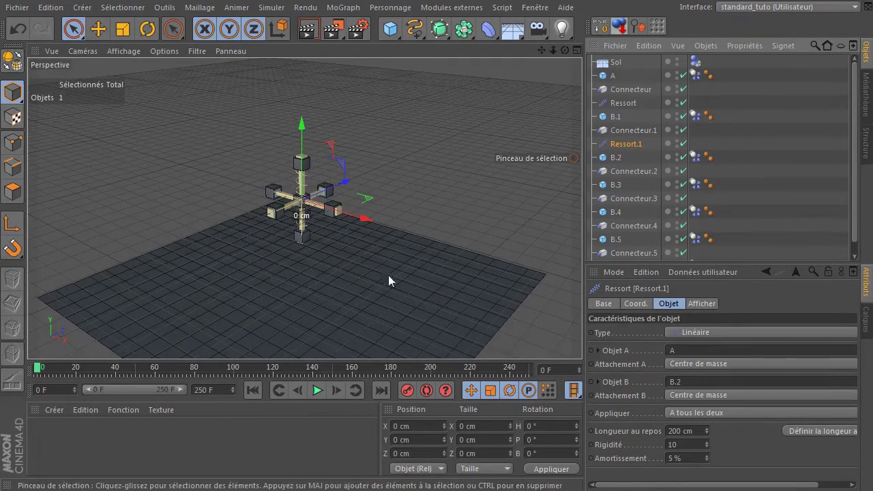
Inspect the two vertical springs, play the simulation with both, and return to frame 0.
scroll(279, 229, up, 5)
scroll(298, 296, down, 5)
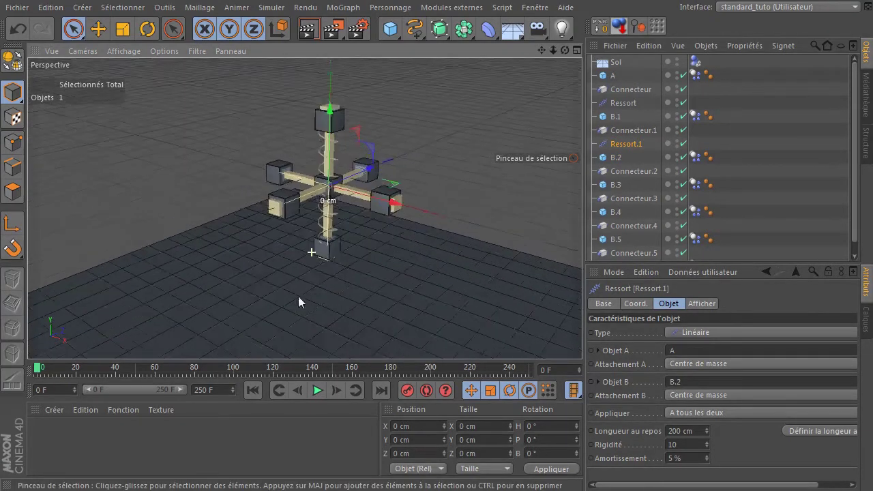
drag(541, 51, 529, 2)
click(318, 392)
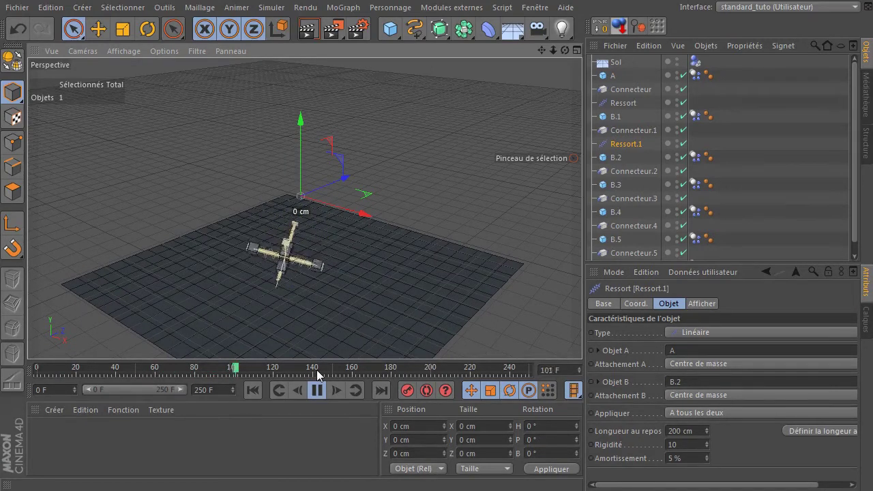
click(316, 390)
click(252, 390)
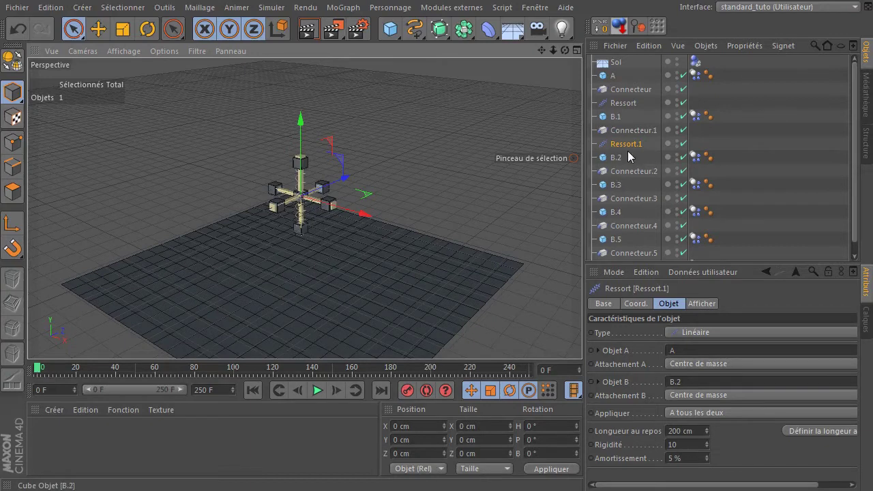
Duplicate the spring above B.3 and above B.4 in the object hierarchy, and assign each cube as Objet B of its copy.
ctrl+drag(625, 149, 732, 340)
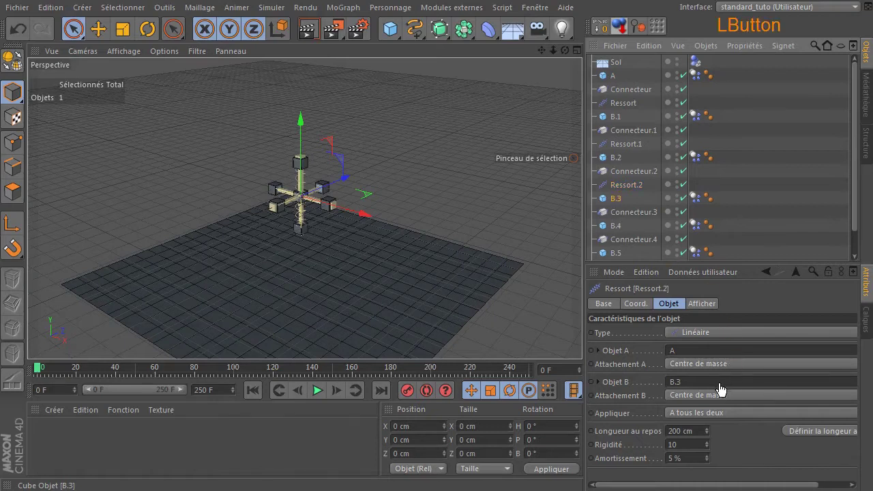
drag(720, 388, 720, 384)
ctrl+drag(622, 185, 632, 274)
click(622, 226)
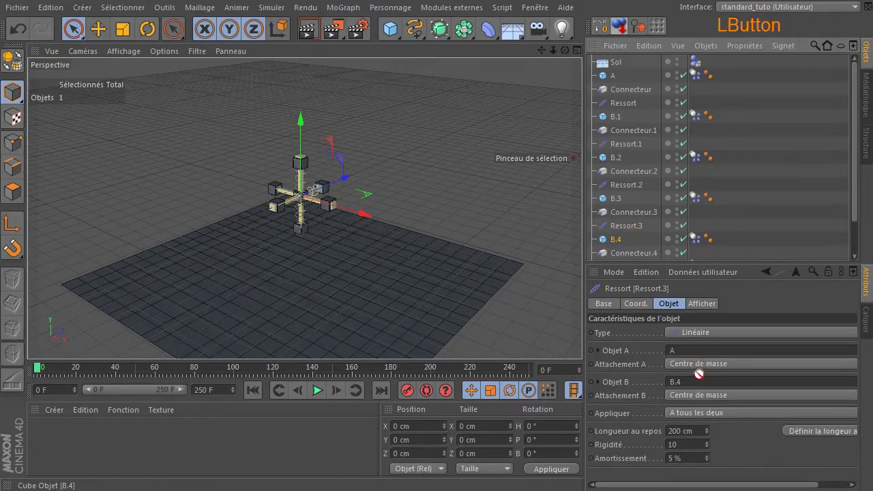
drag(698, 374, 699, 380)
Duplicate the spring between Connecteur.4 and B.5 and between Connecteur.5 and B.6, assigning B.5 and B.6 as their respective Objet B.
scroll(631, 198, down, 3)
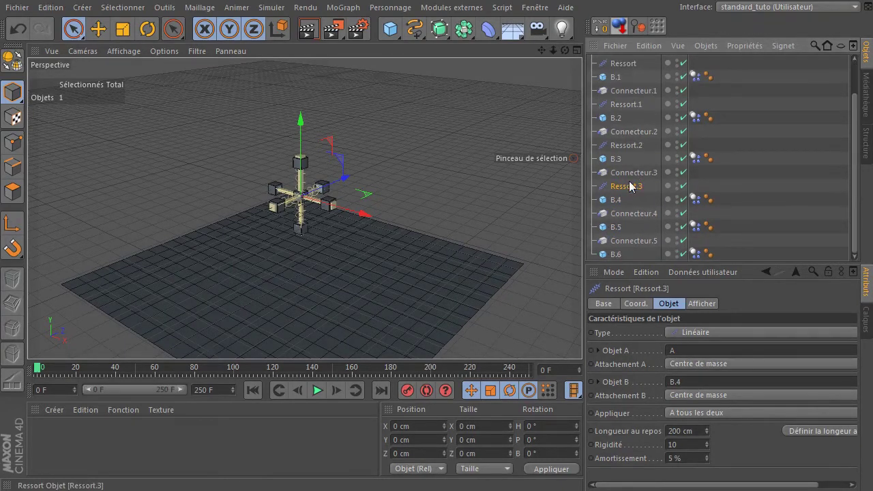
ctrl+drag(623, 185, 694, 383)
click(615, 240)
scroll(696, 254, down, 1)
ctrl+drag(633, 217, 637, 251)
scroll(665, 234, down, 1)
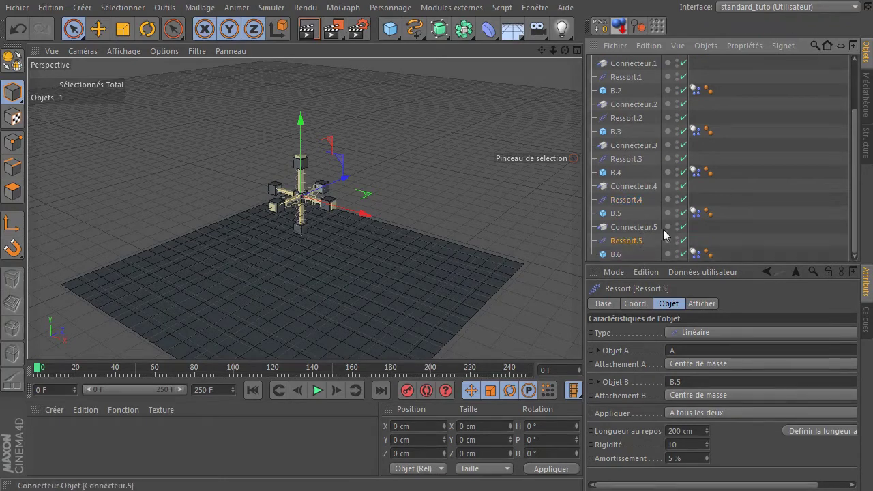
click(613, 255)
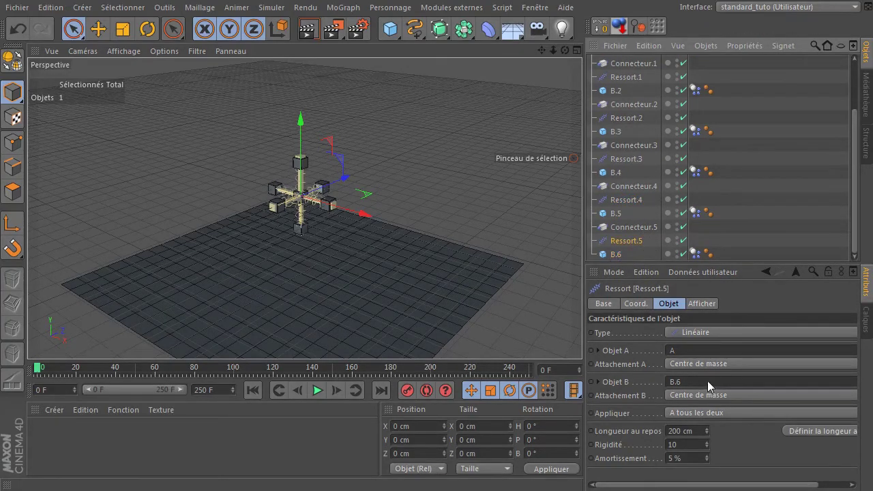
Inspect the six springs around cube A, play the simulation, and return to frame 0.
click(422, 176)
scroll(306, 195, up, 5)
scroll(263, 193, up, 2)
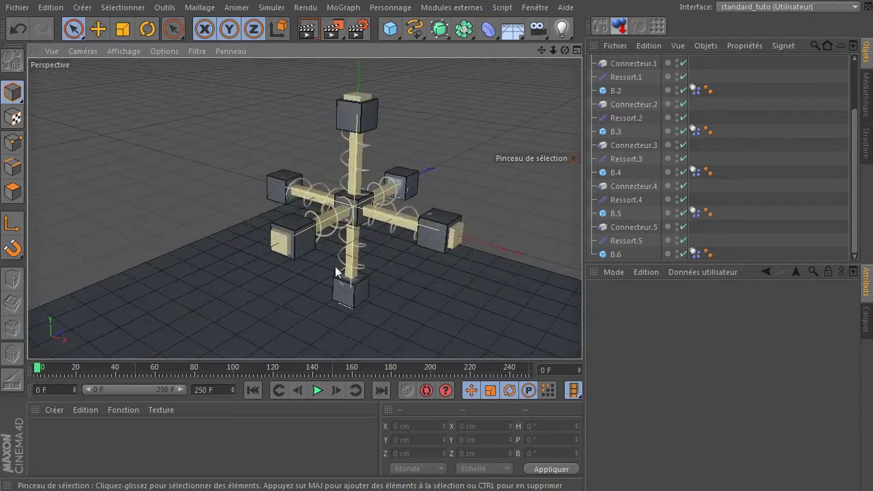
scroll(358, 301, down, 6)
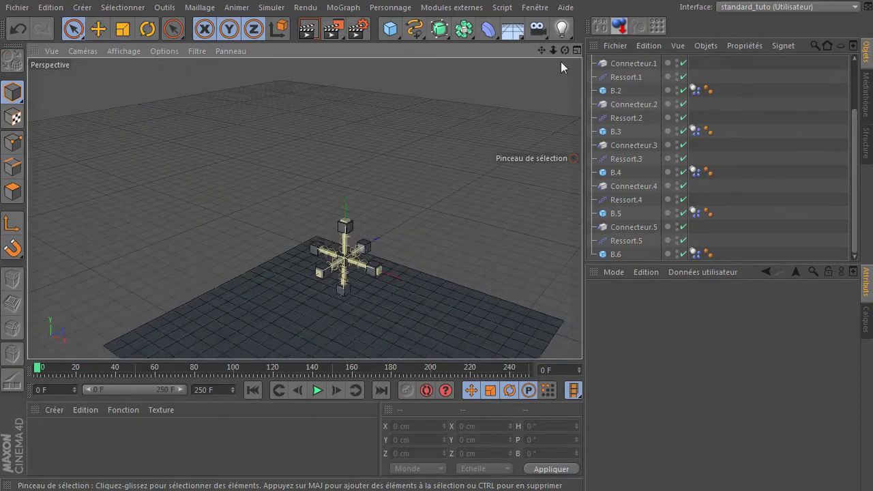
drag(541, 51, 305, 209)
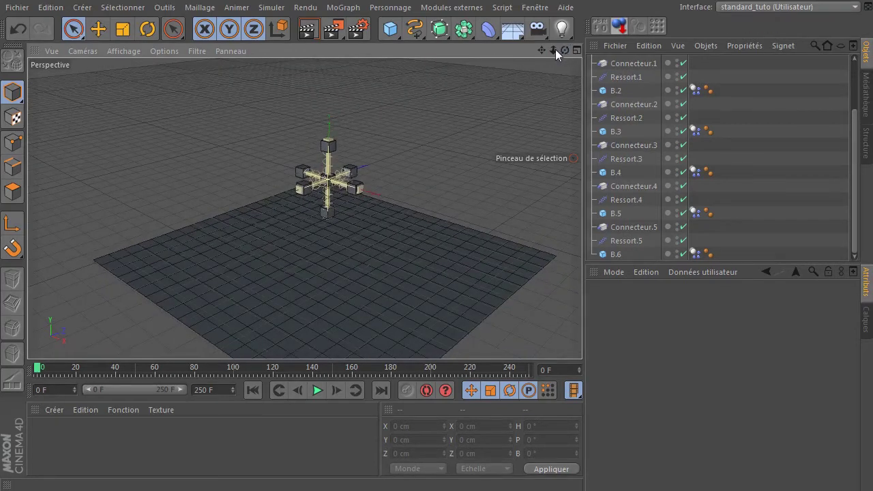
drag(554, 50, 304, 209)
click(317, 390)
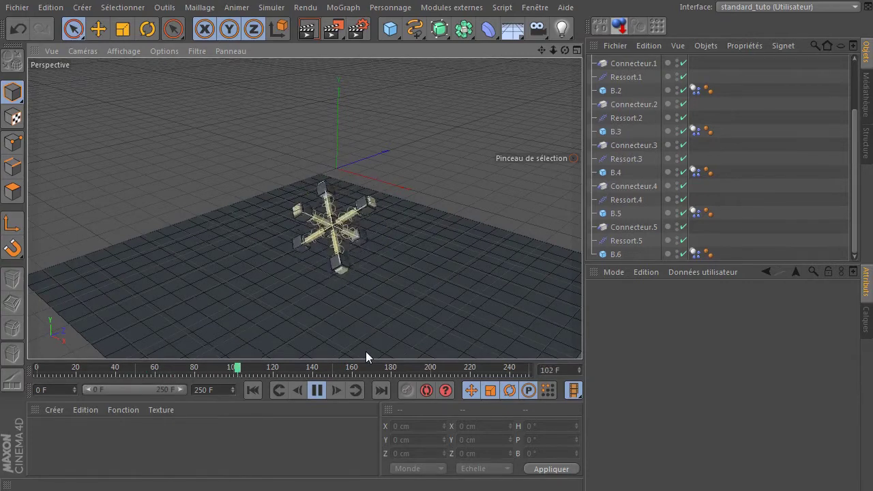
click(316, 390)
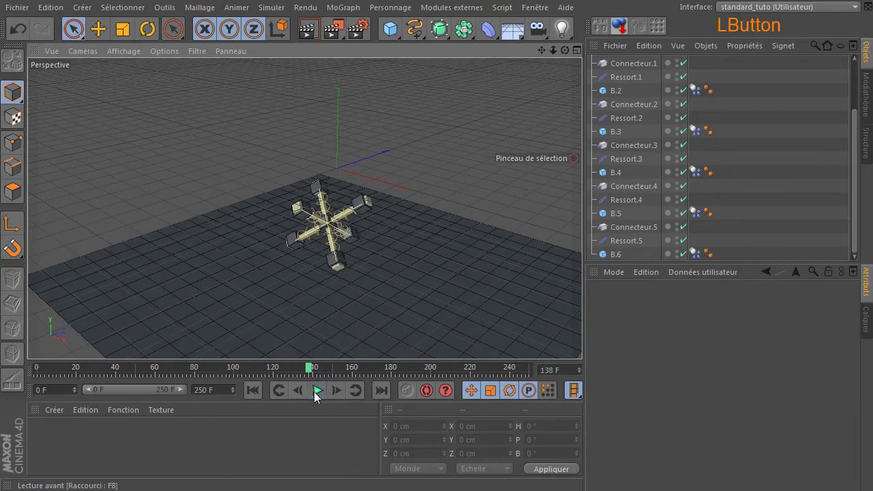
click(252, 390)
scroll(415, 265, down, 3)
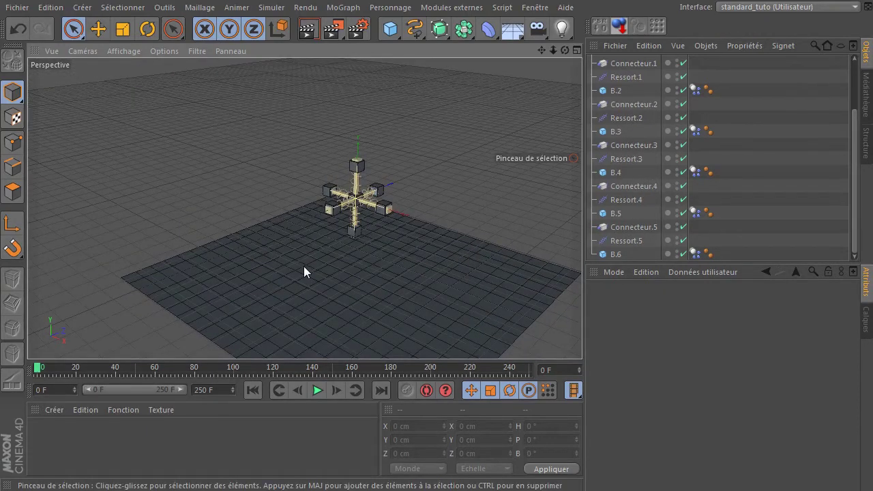
Render the view to check which objects appear, and examine Connecteur and Ressort together in the object hierarchy.
click(630, 61)
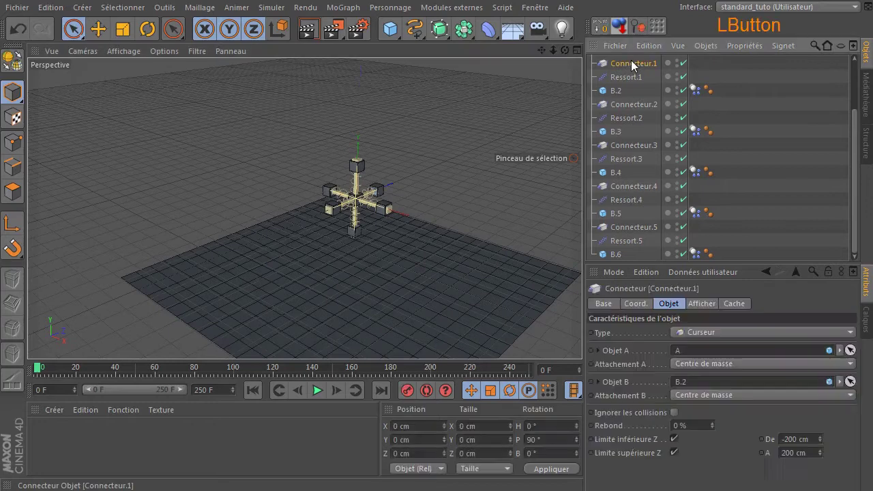
click(303, 28)
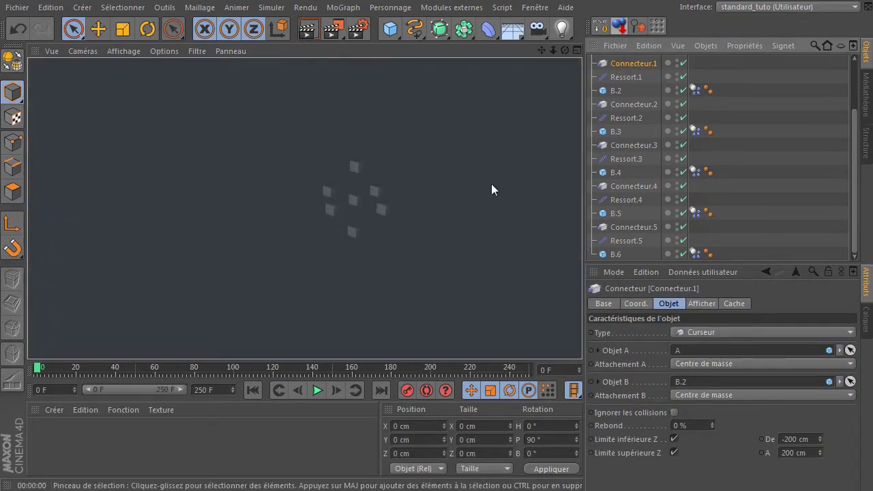
click(628, 68)
scroll(643, 176, up, 2)
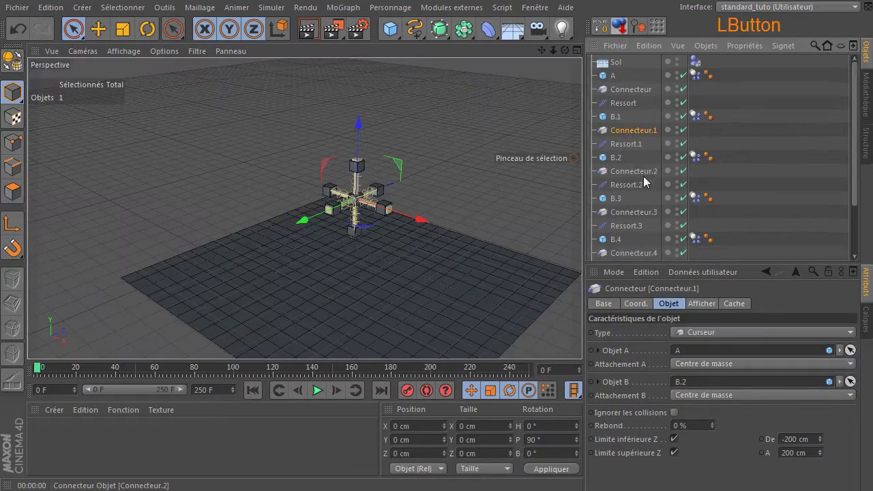
click(624, 91)
ctrl+click(620, 104)
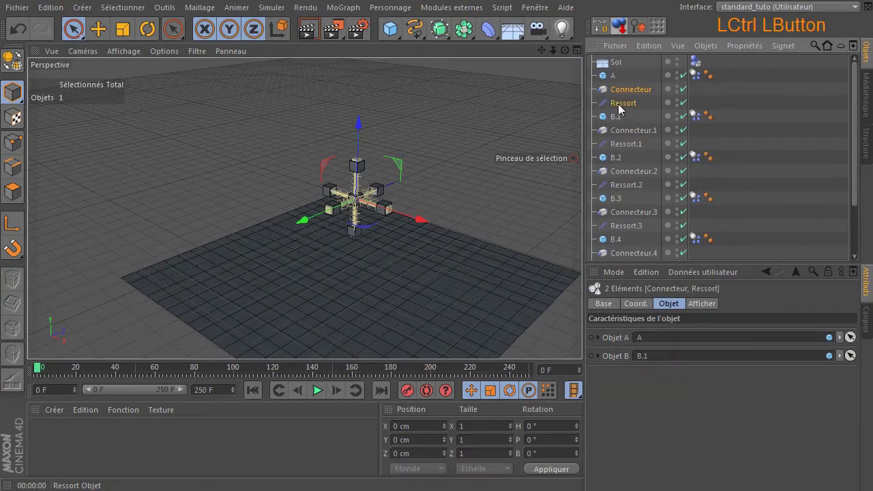
click(633, 103)
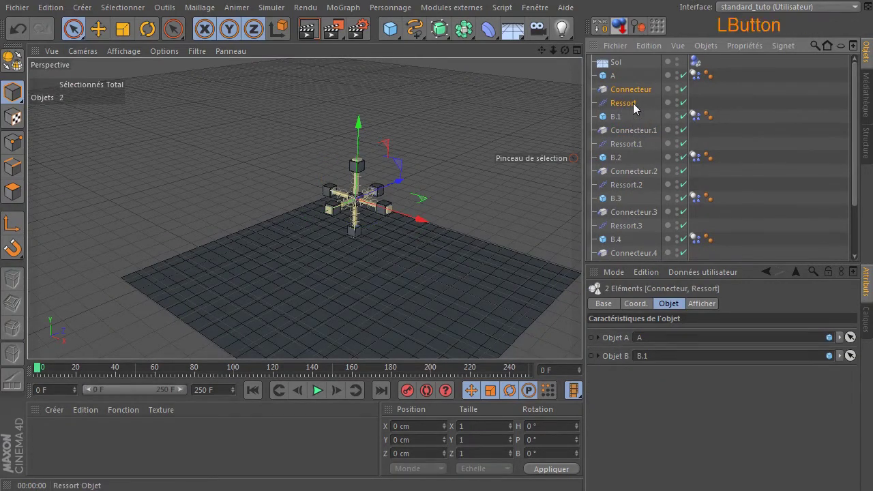
Select all six connectors, from Connecteur to Connecteur.5, turn off their Toujours visible display option, and deselect them.
click(654, 93)
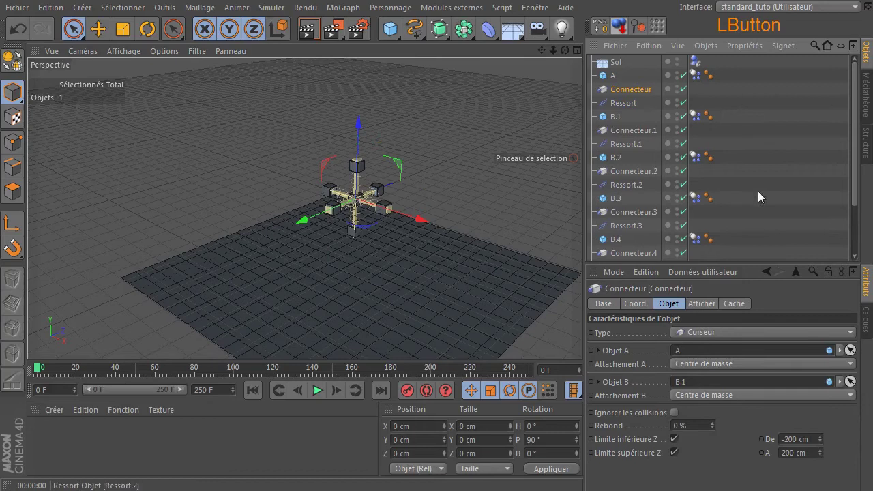
ctrl+click(648, 131)
ctrl+click(645, 171)
ctrl+click(649, 212)
ctrl+click(650, 252)
scroll(645, 238, down, 3)
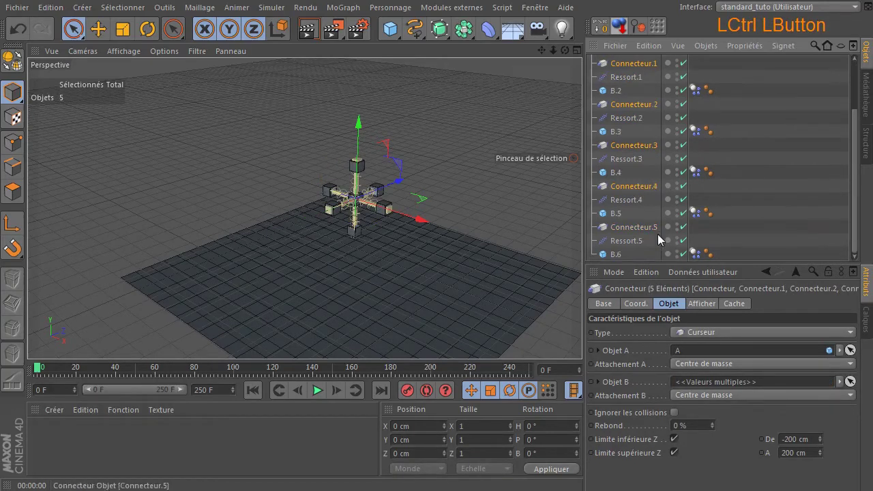
ctrl+click(635, 228)
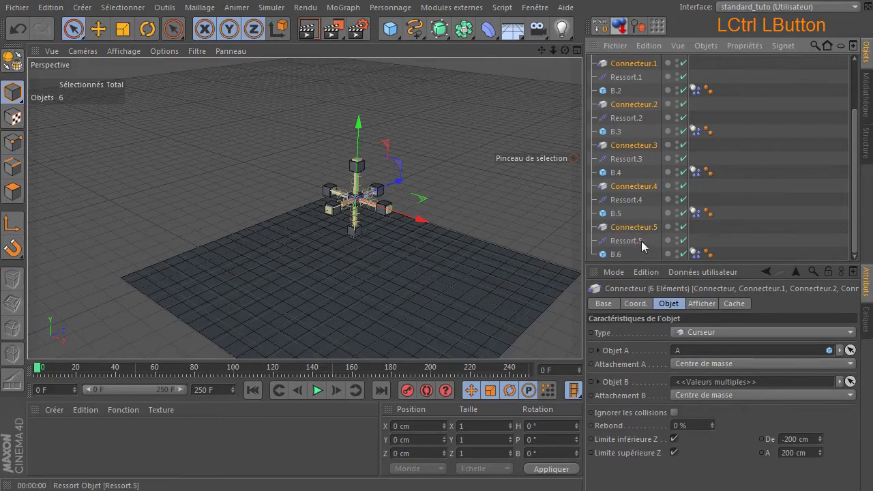
click(703, 304)
click(656, 332)
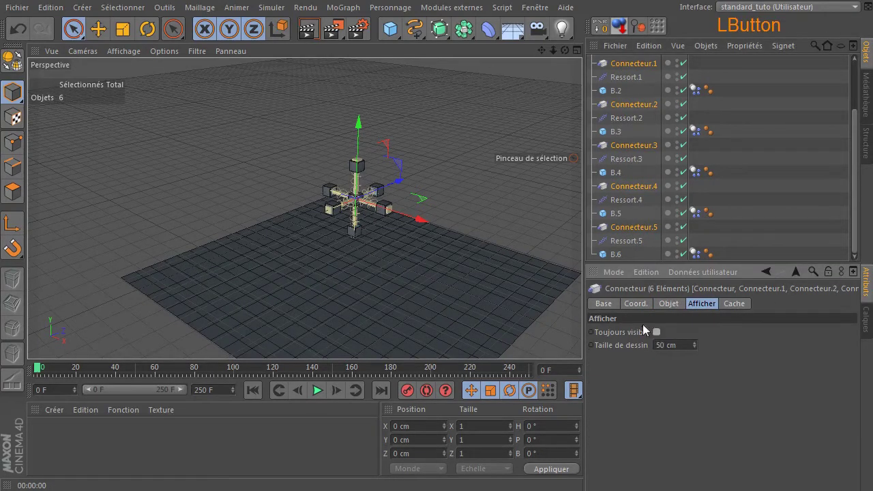
click(506, 144)
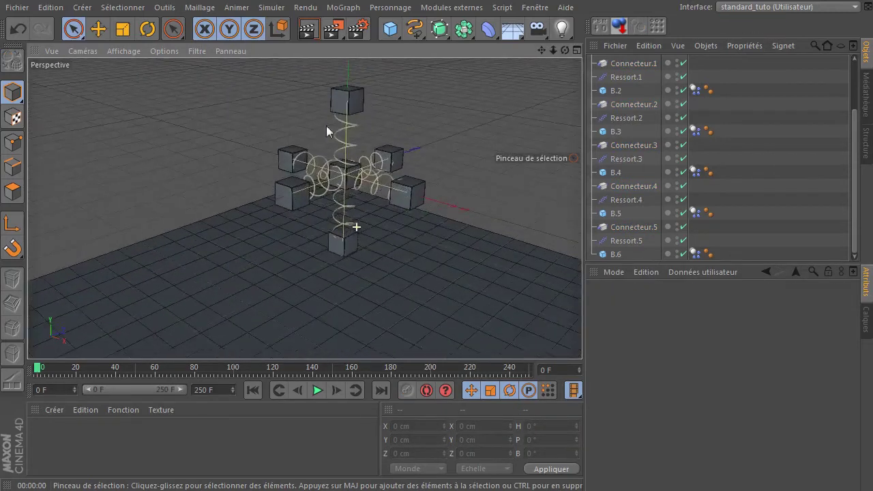
Render the view with the connector display hidden, and inspect the cubes and springs from a higher angle.
click(308, 29)
click(482, 108)
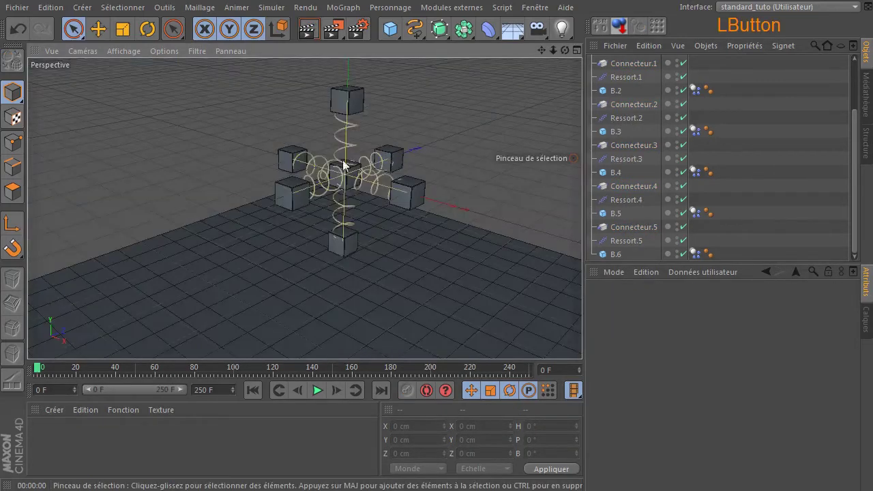
drag(542, 49, 535, 97)
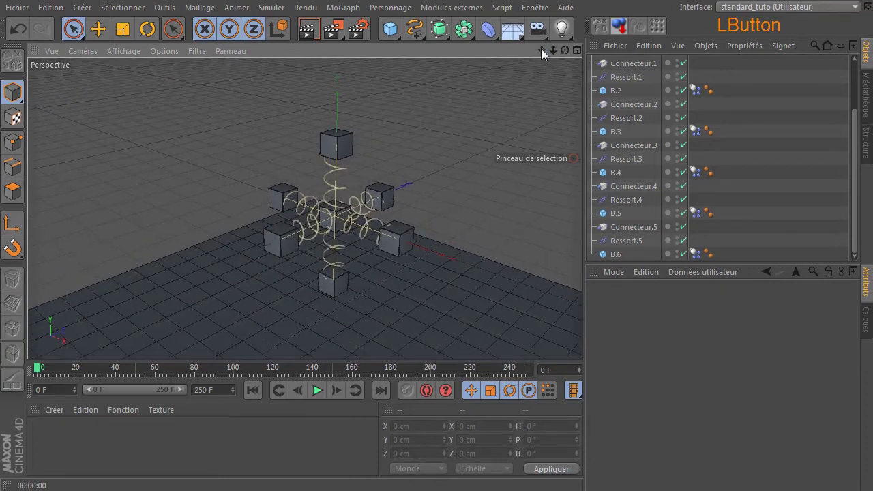
drag(564, 50, 548, 74)
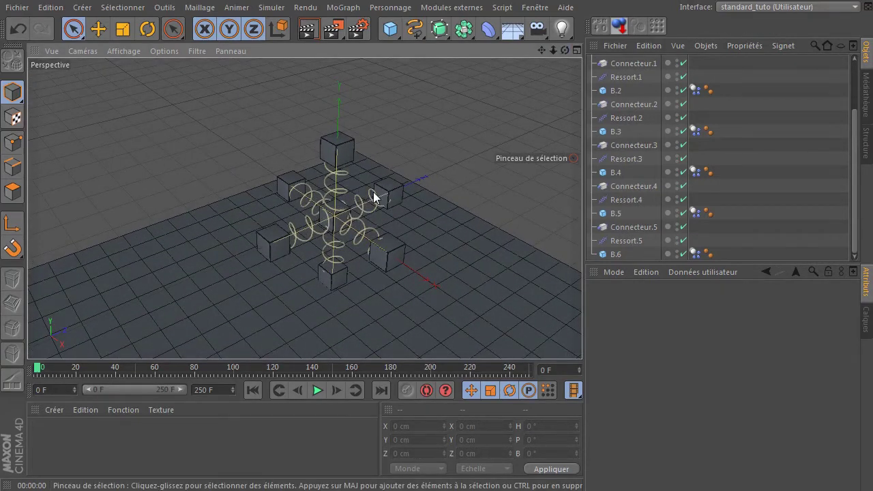
Add a cylinder at the centre of the assembly and set its radius (Rayon) to 10 cm.
click(390, 29)
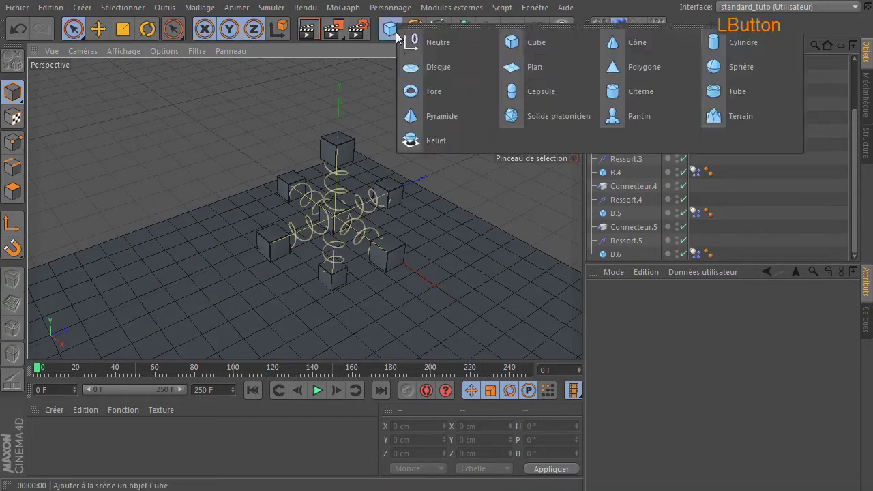
click(706, 56)
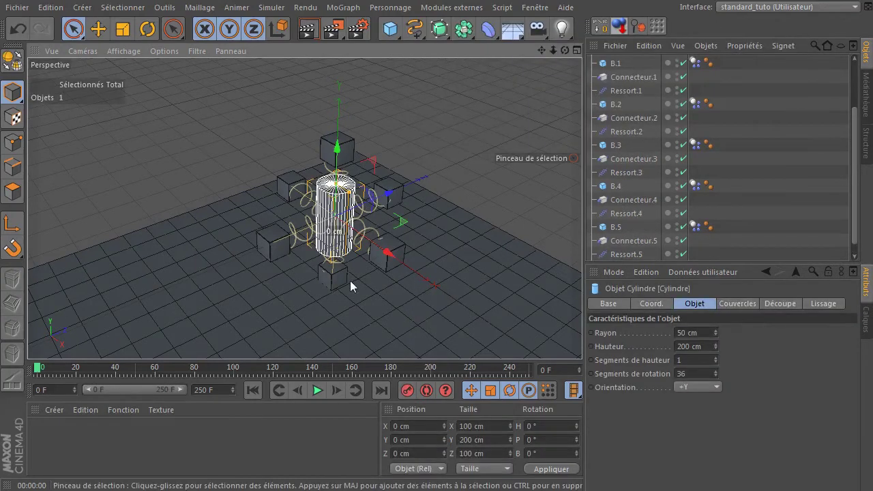
click(707, 333)
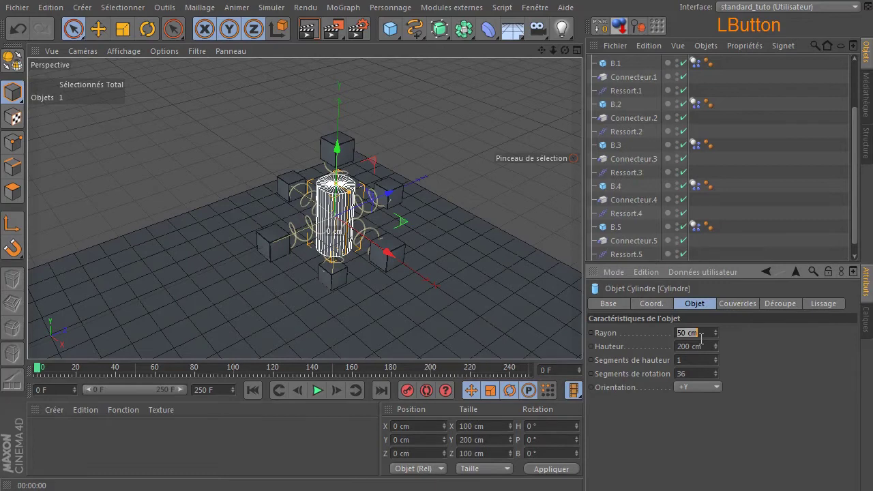
text(20)
key(Return)
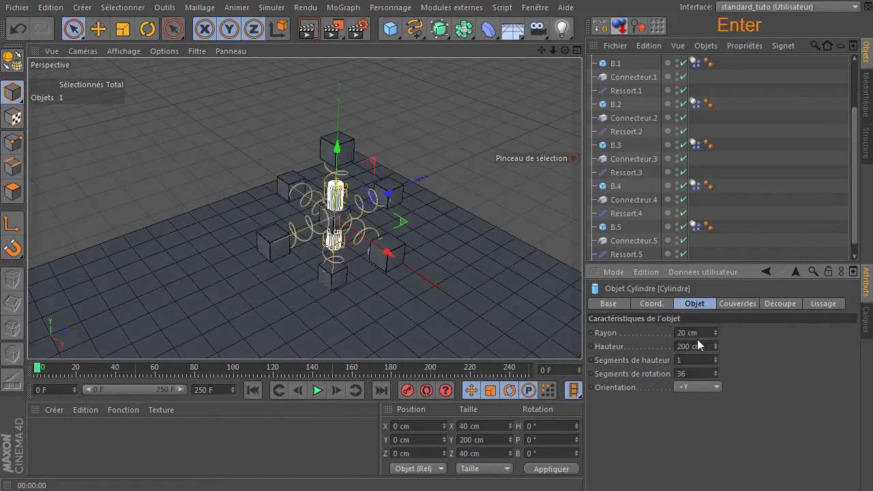
click(698, 334)
text(10)
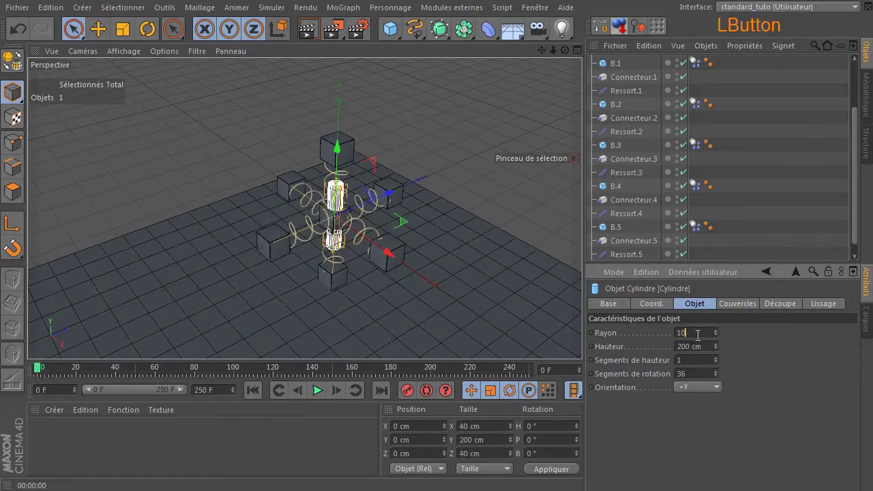
key(Return)
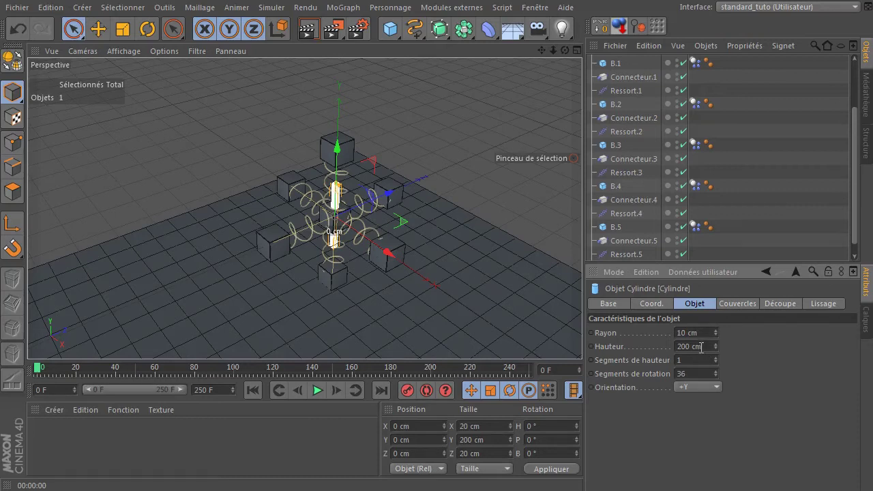
Set the vertical cylinder's height (Hauteur) to 340 cm so that it spans between the upper and lower cubes.
click(701, 347)
text(300)
key(Return)
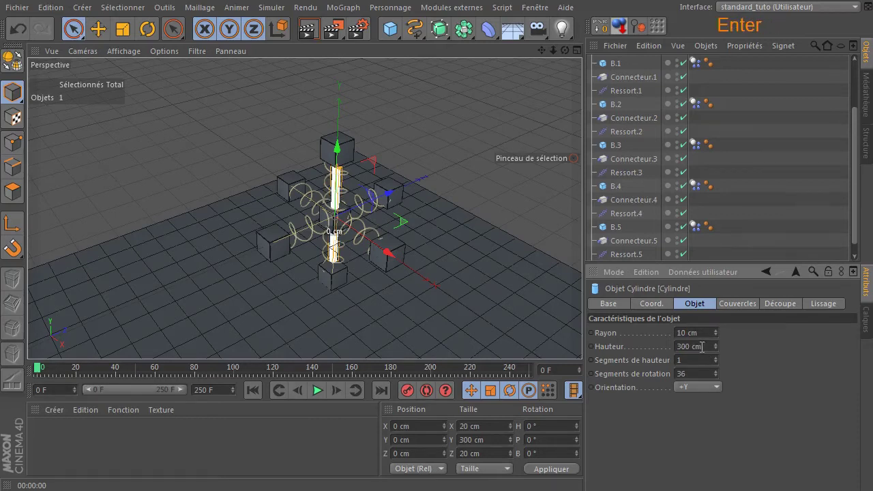
drag(564, 51, 567, 54)
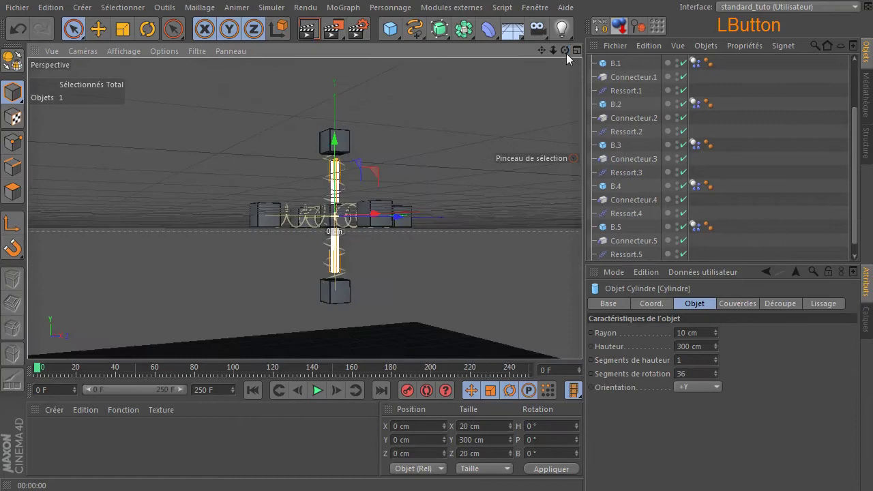
click(701, 349)
text(340)
key(Return)
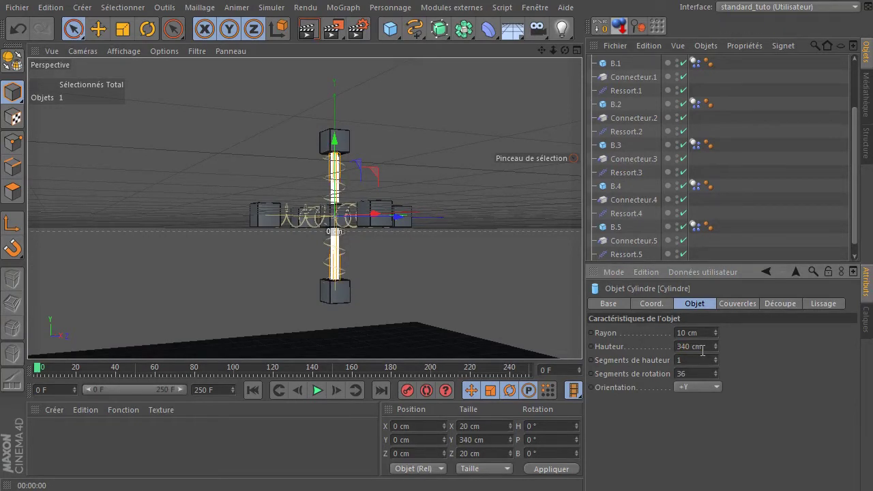
Disable the cylinder's caps (Couvercles) and return to its object properties.
click(736, 304)
click(639, 332)
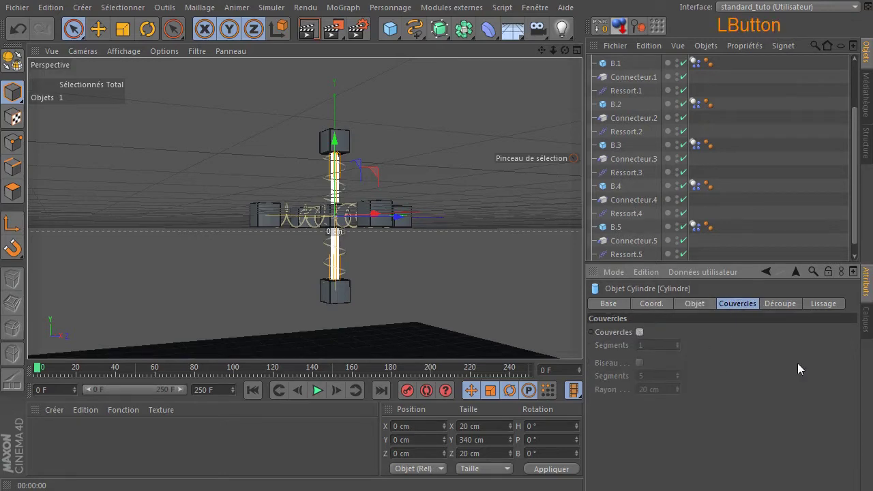
click(694, 303)
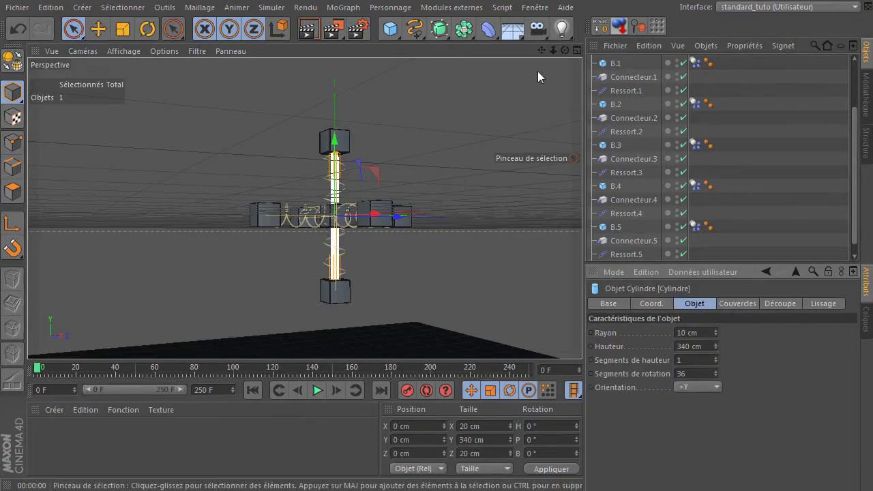
Make the vertical cylinder (Cylindre) a child of cube A.
drag(564, 51, 562, 176)
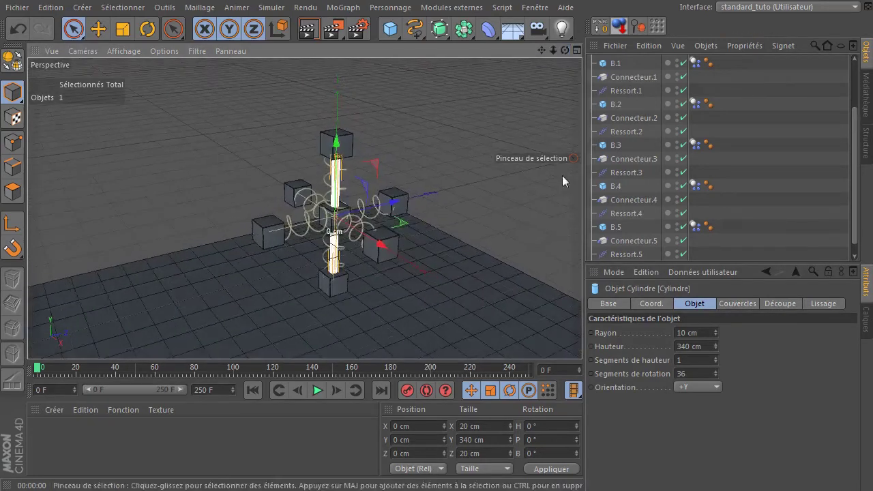
click(617, 63)
scroll(696, 249, up, 3)
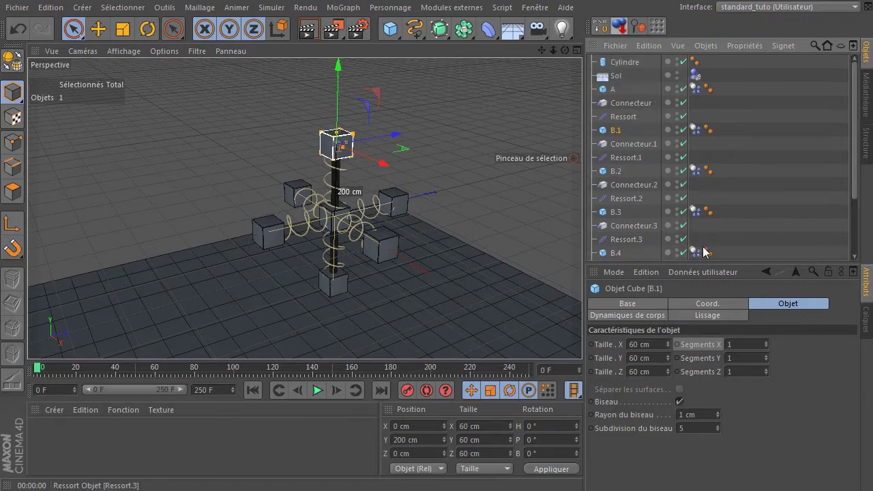
click(634, 63)
drag(625, 101, 615, 89)
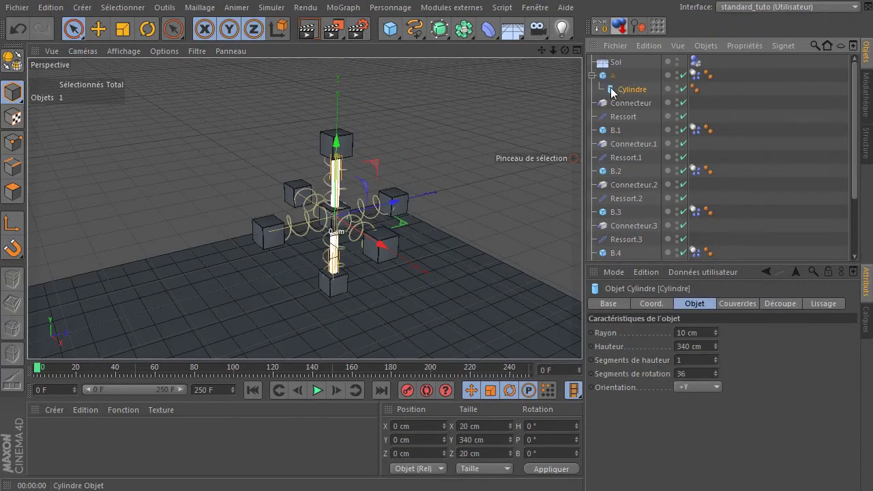
Deselect everything, play the dynamics simulation in a wider view of the assembly and floor, and return to frame 0.
click(530, 221)
scroll(412, 345, down, 7)
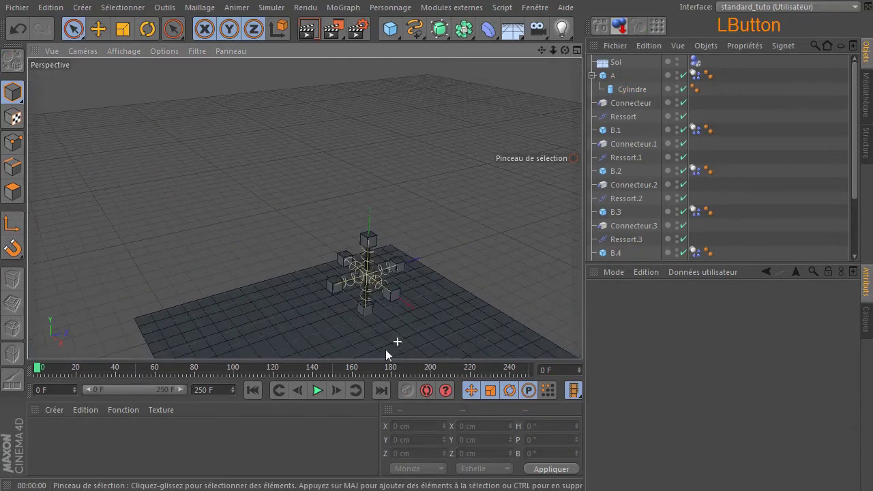
drag(540, 51, 421, 357)
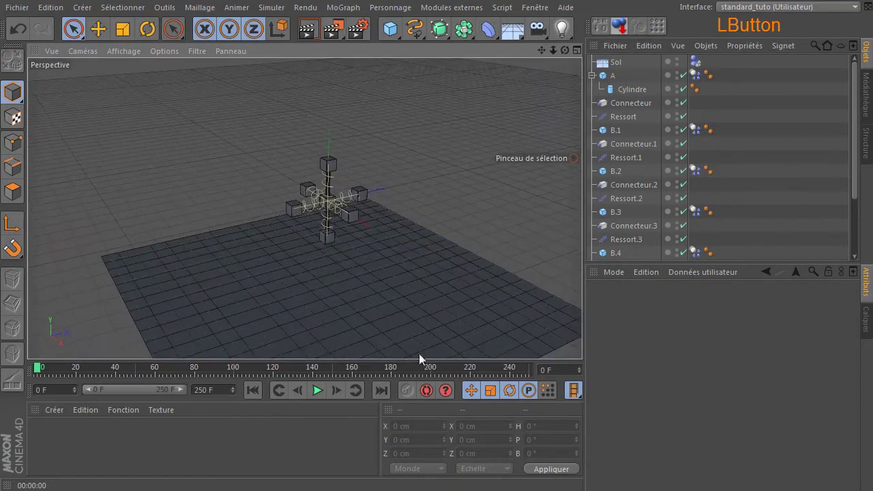
click(317, 390)
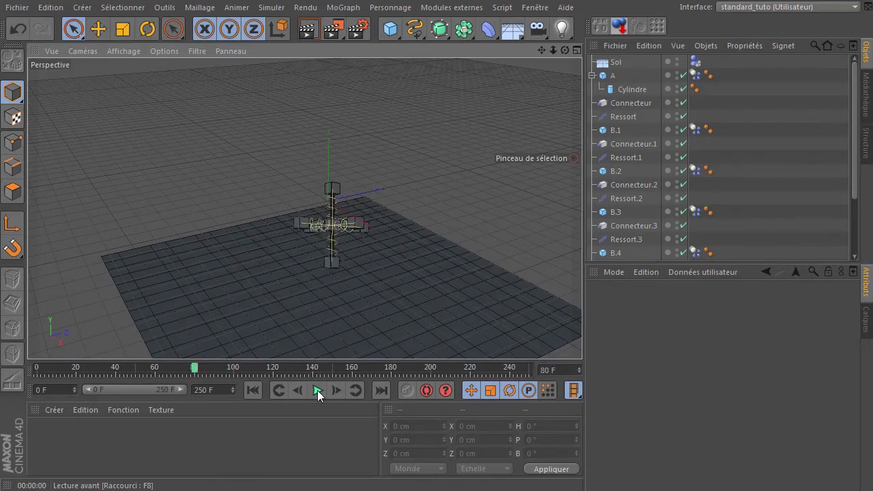
click(317, 390)
click(252, 390)
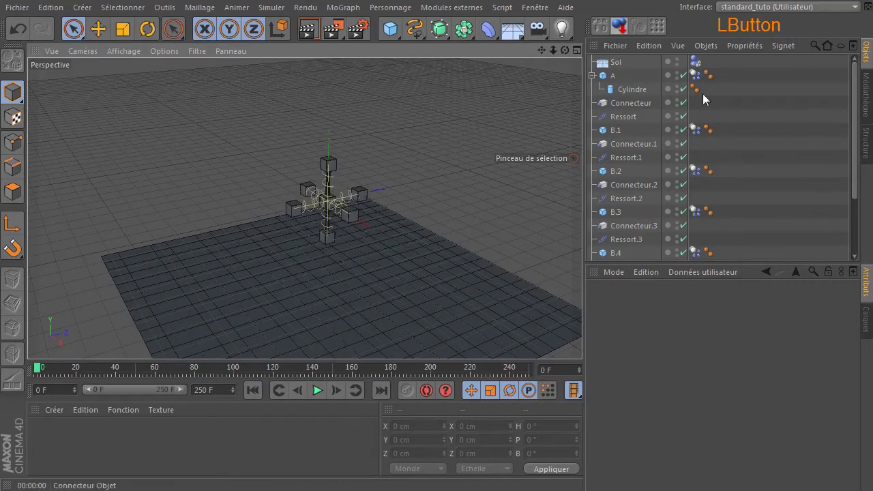
Hide the floor (Sol) in the viewport, test the simulation from a view below the floor, and return to frame 0.
double_click(676, 62)
drag(565, 51, 565, 7)
click(317, 390)
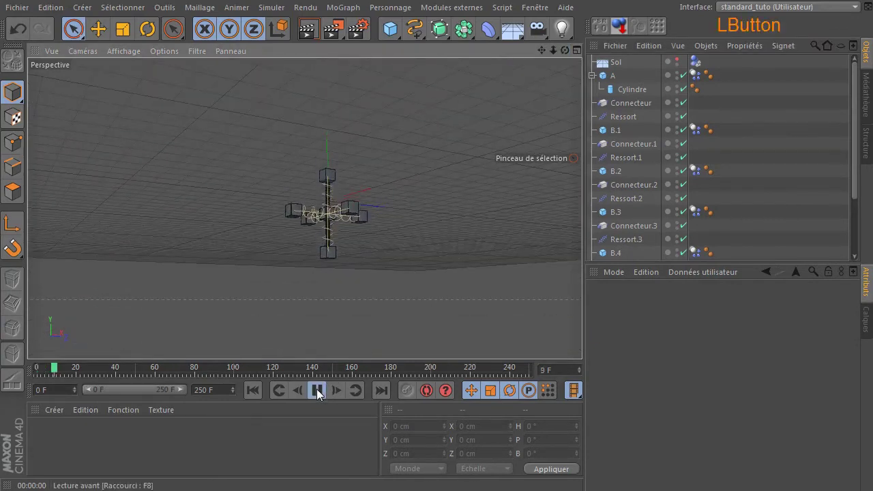
click(313, 390)
click(253, 390)
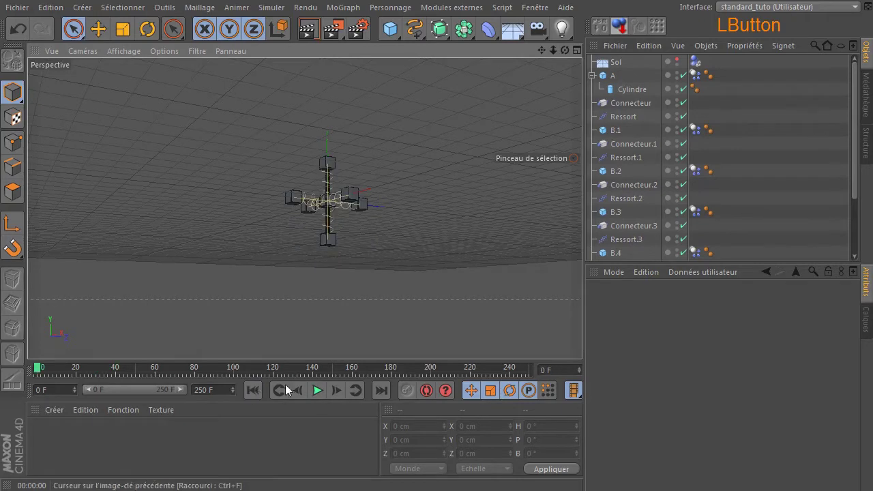
Play the simulation again, pause it at the impact, and advance frame by frame to frame 24 to examine the compressed springs.
click(316, 392)
click(317, 390)
click(337, 390)
click(336, 390)
click(337, 390)
click(337, 390)
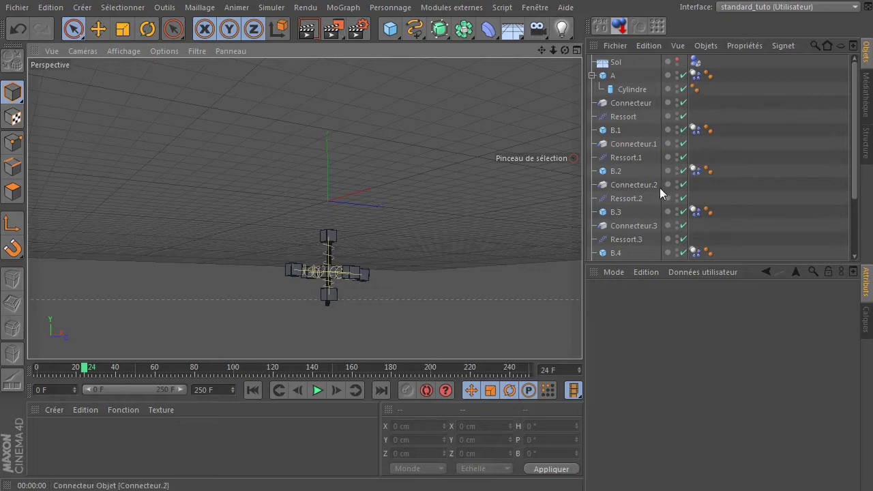
Set the stiffness (Rigidité) of all six springs, Ressort to Ressort.5, to 20 and test the simulation.
click(621, 119)
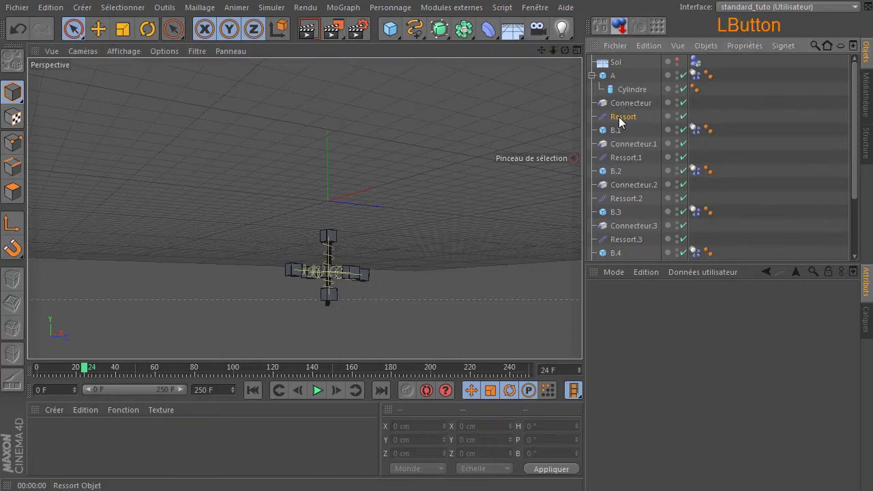
ctrl+click(624, 158)
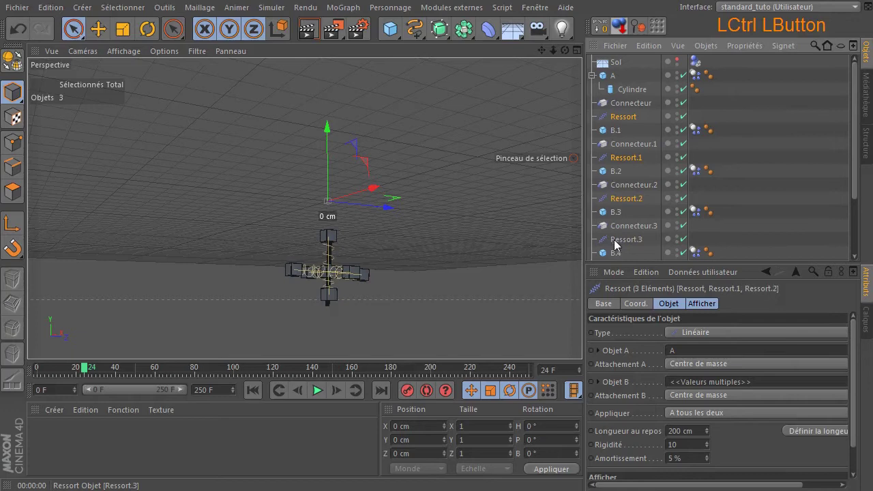
scroll(623, 243, down, 3)
ctrl+click(621, 200)
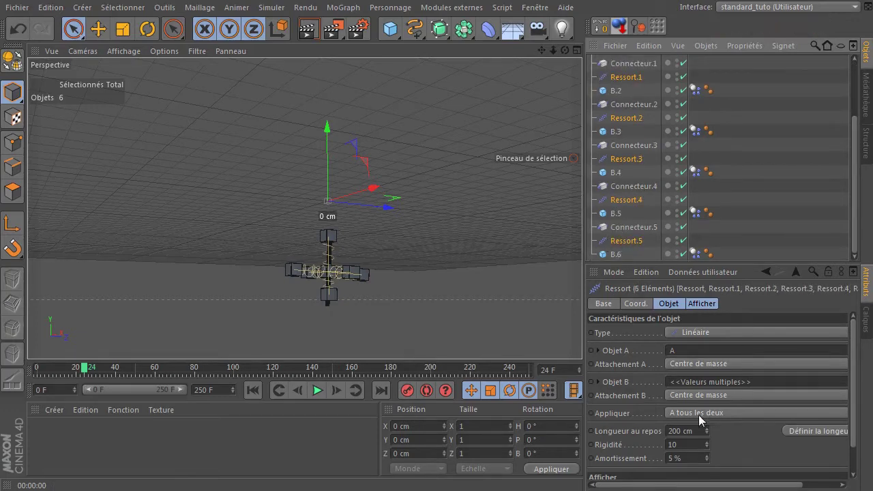
click(688, 447)
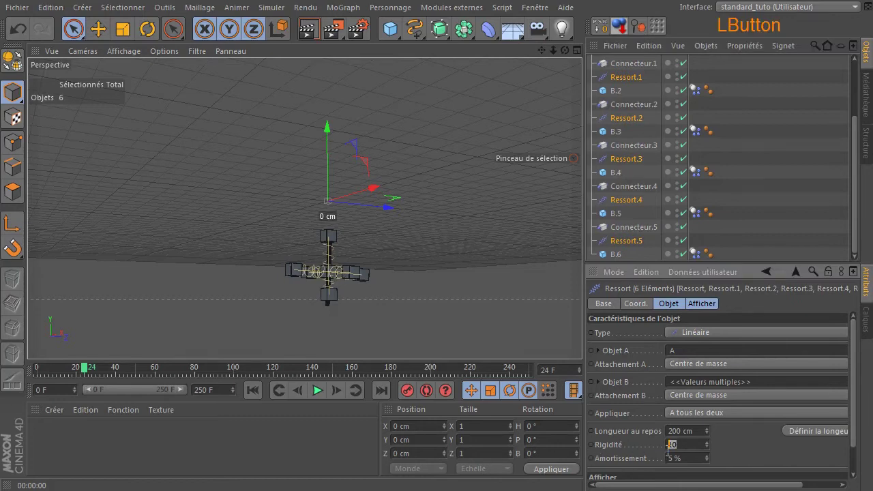
text(20)
click(742, 450)
click(318, 390)
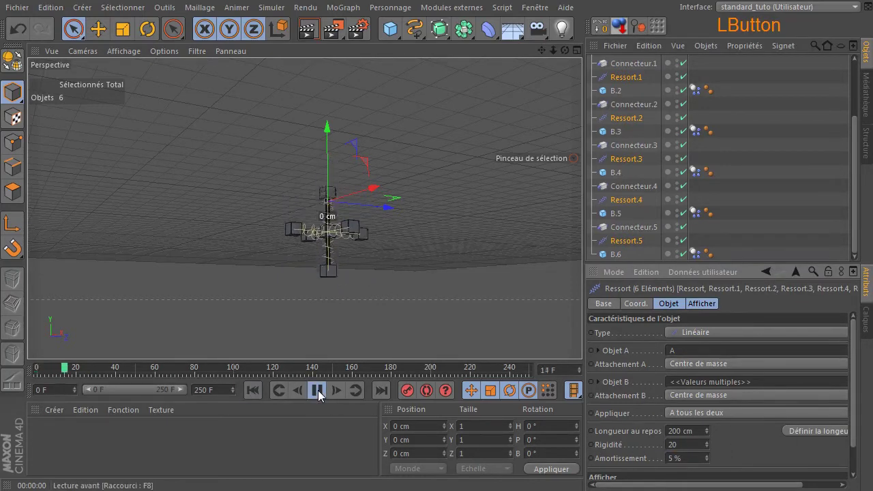
click(318, 391)
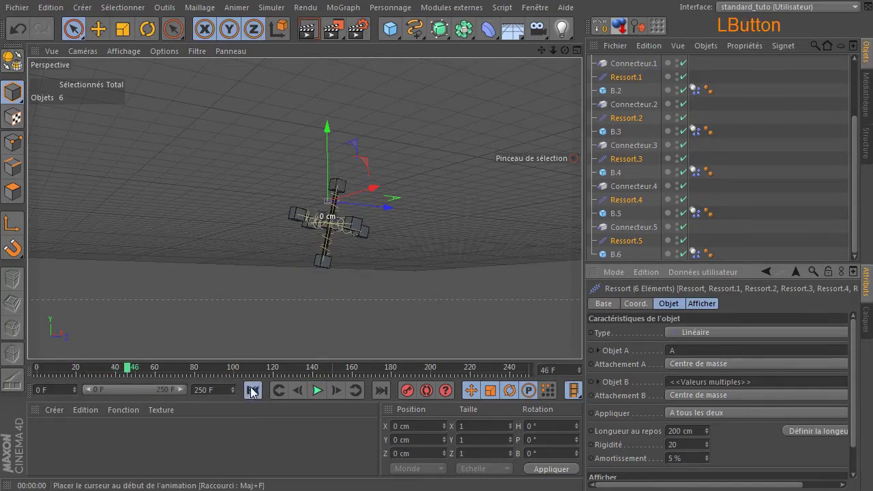
Play the spring simulation from frame 0 and advance it frame by frame to examine how the connected cubes move.
click(252, 390)
click(317, 391)
click(317, 391)
click(335, 392)
click(335, 392)
click(335, 392)
click(335, 392)
click(334, 392)
click(335, 392)
click(335, 392)
drag(565, 54, 551, 52)
click(253, 394)
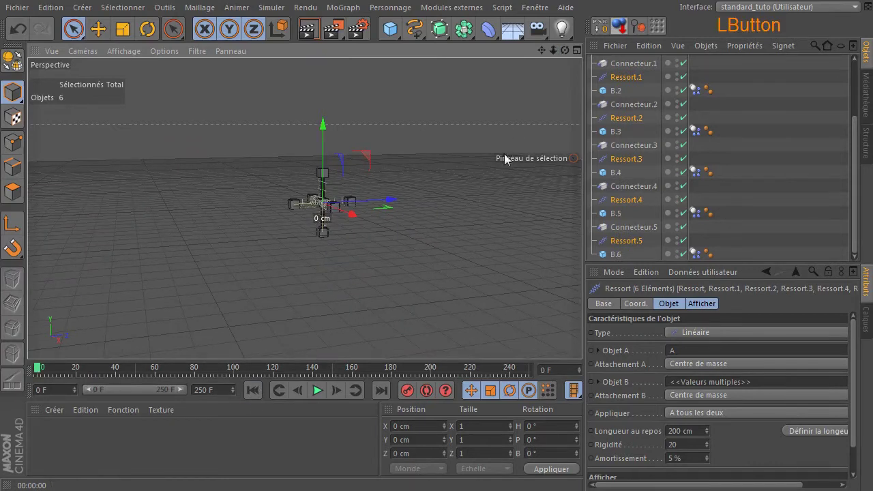
Clear the object selection and make the Sol floor visible beneath the cube assembly.
scroll(639, 170, up, 3)
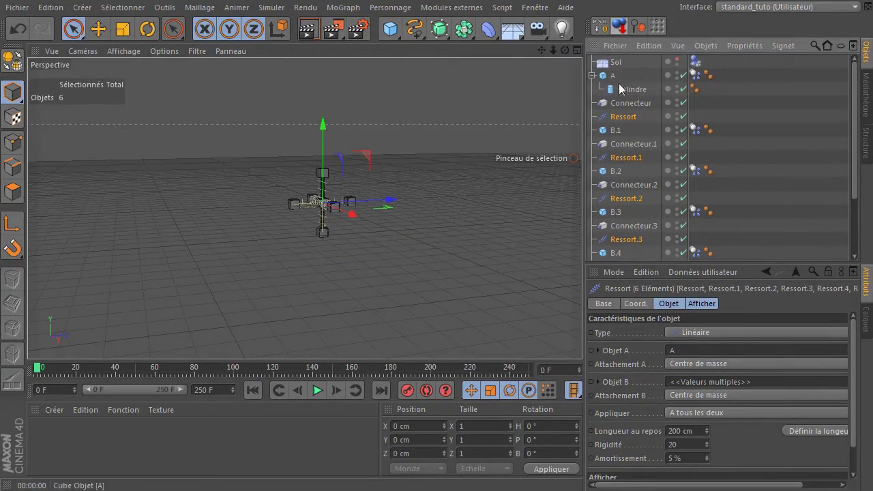
click(520, 116)
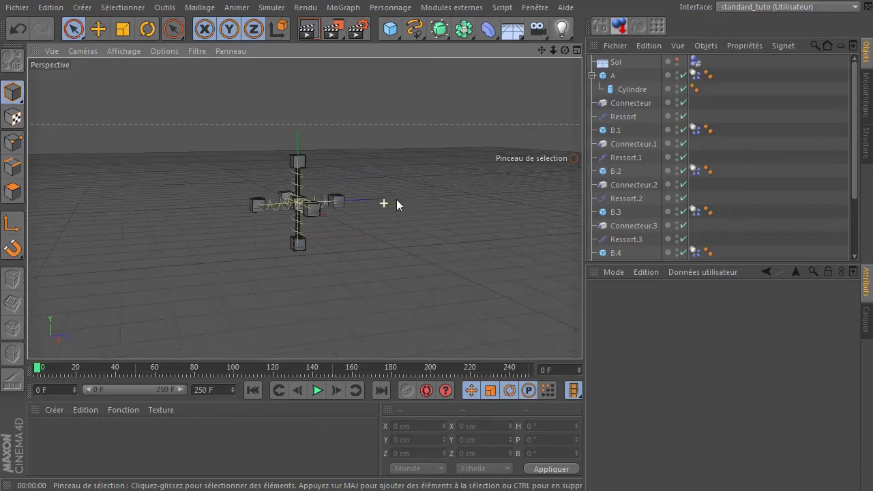
click(675, 62)
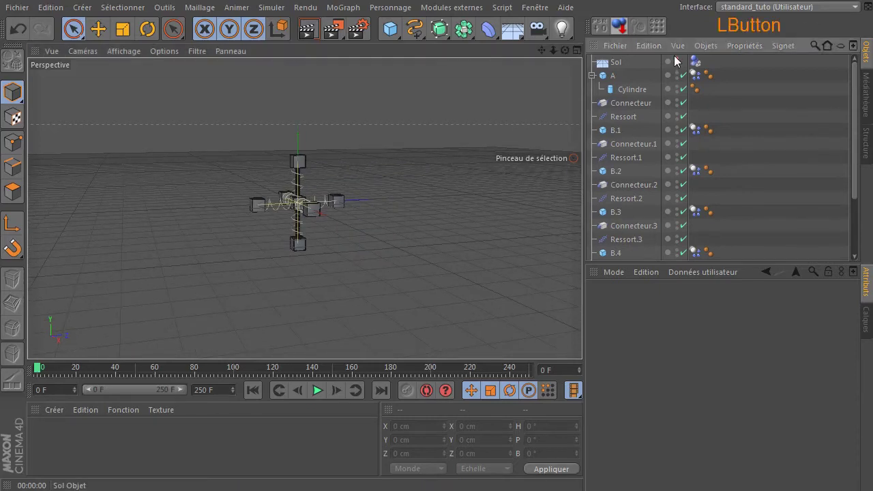
drag(564, 51, 617, 75)
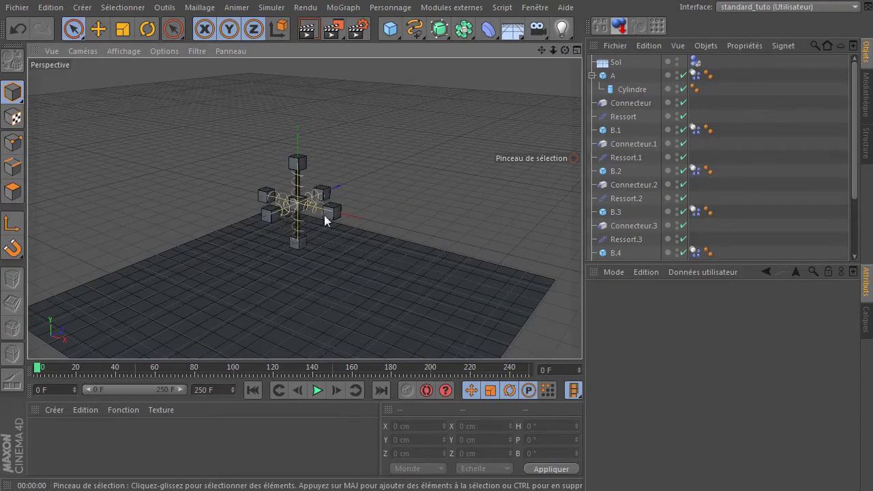
drag(564, 51, 587, 170)
Duplicate the Cylindre under cube A and set the copy's orientation to +X.
click(626, 91)
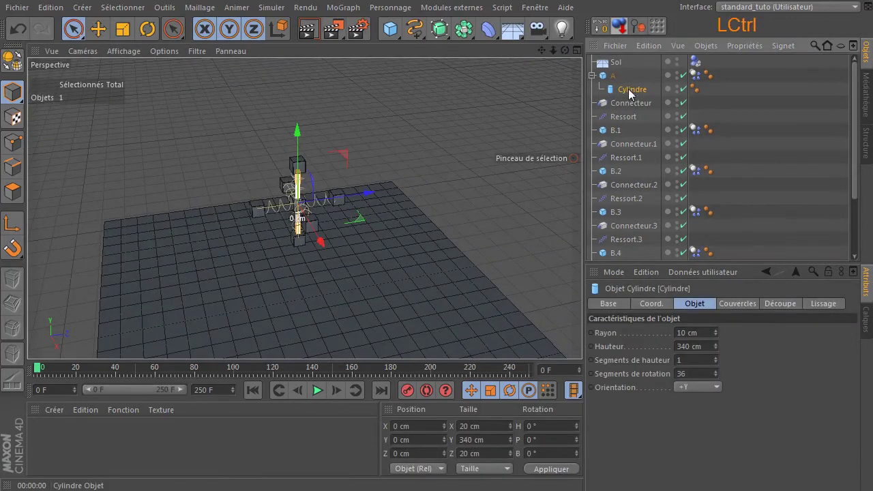
ctrl+drag(624, 95, 626, 101)
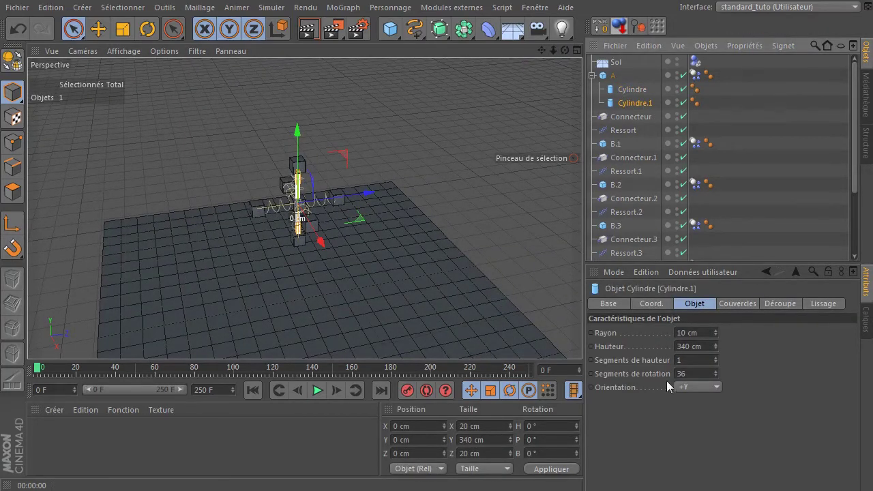
click(687, 389)
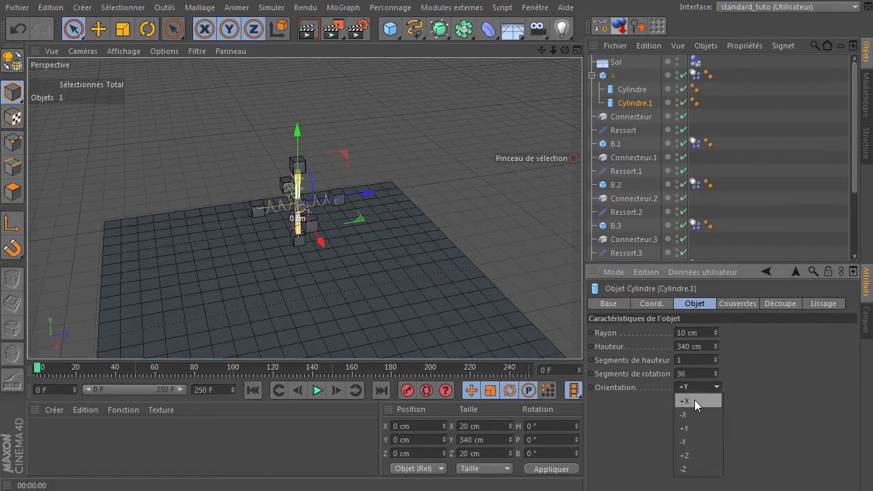
click(694, 402)
Duplicate the +X cylinder under cube A and set the new copy's orientation to +Z.
mouse_move(630, 103)
ctrl+mouse_down()
mouse_move(634, 124)
mouse_move(631, 115)
mouse_move(644, 113)
ctrl+mouse_up()
click(702, 388)
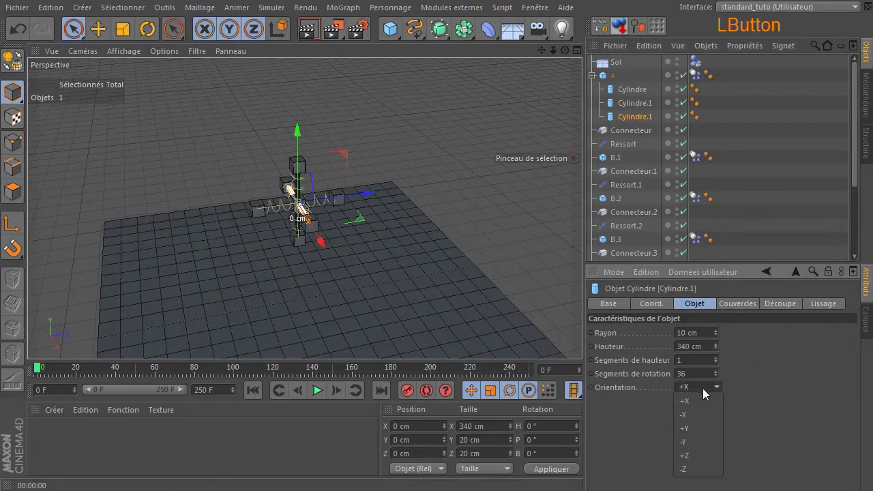
click(695, 457)
click(466, 221)
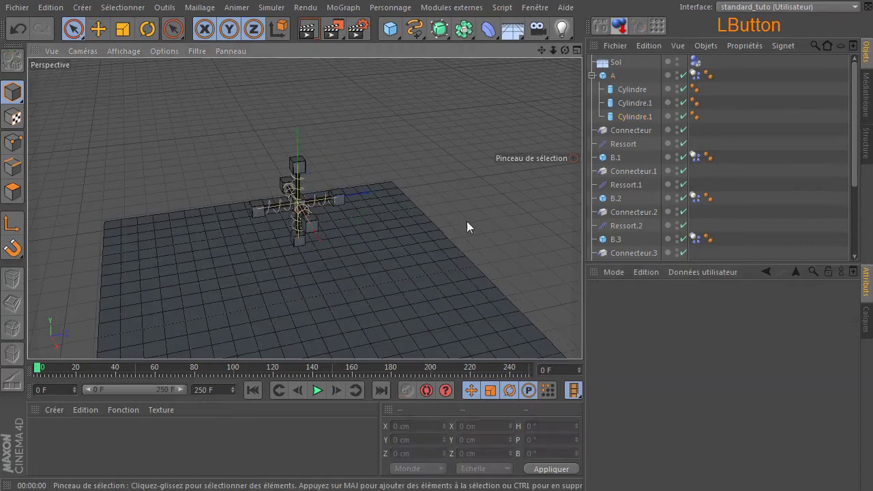
Render the perspective view to check the cube and cylinder assembly.
drag(565, 51, 617, 49)
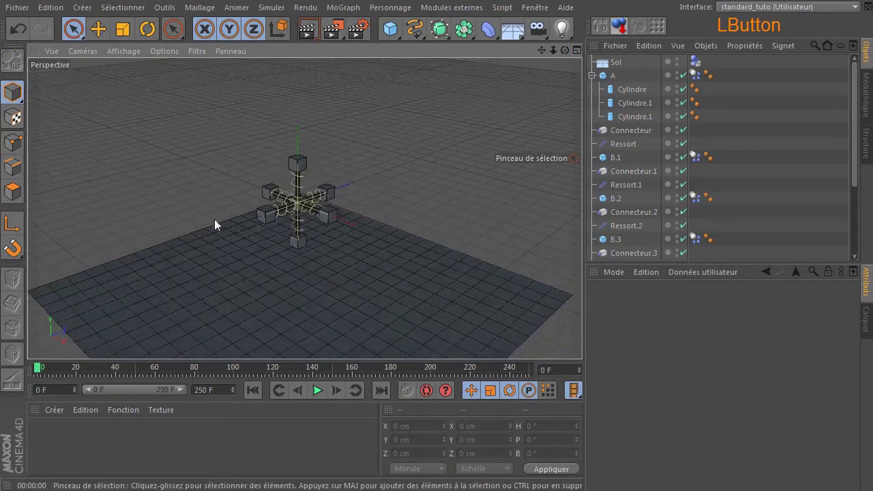
click(316, 27)
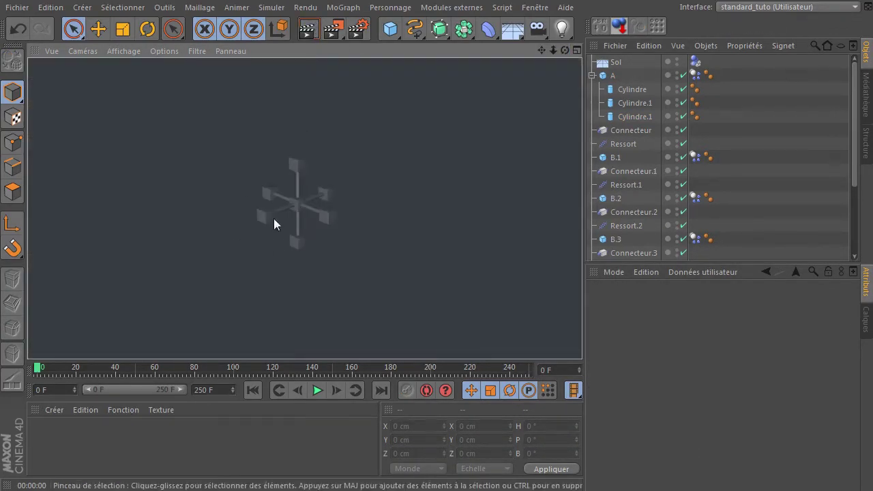
click(445, 217)
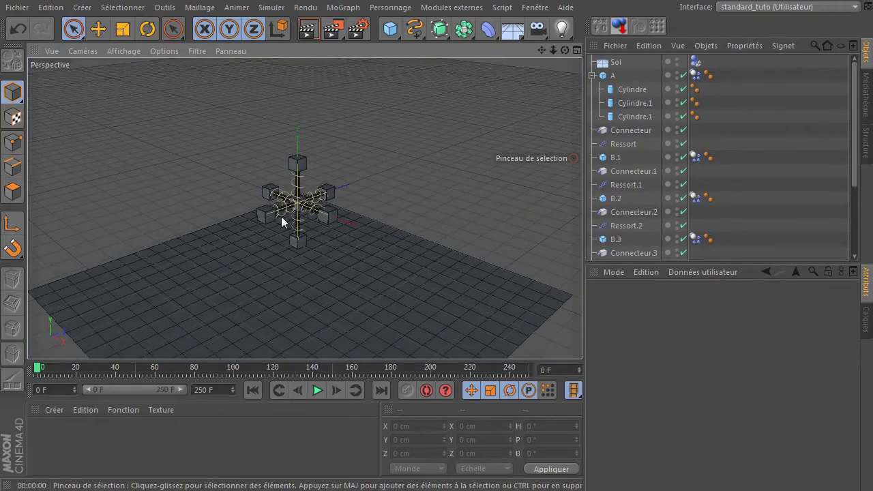
Create three new materials for the assembly.
double_click(85, 440)
double_click(149, 445)
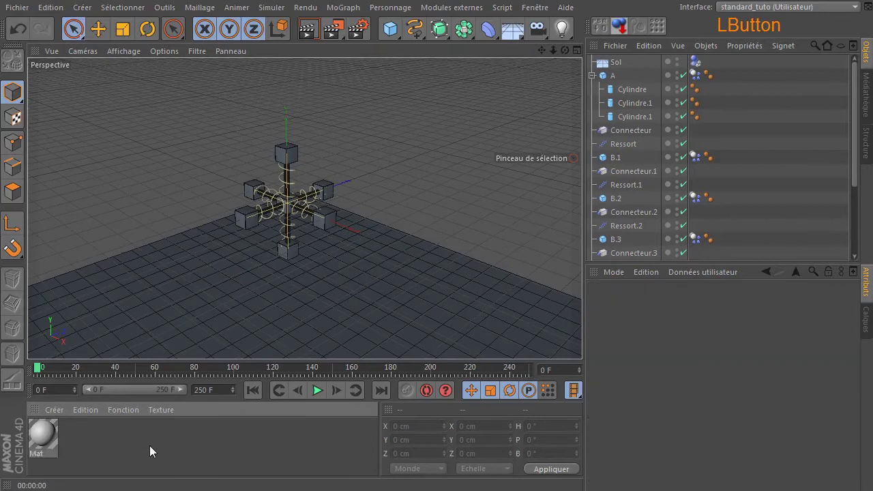
double_click(214, 436)
Turn off the Spécularité channel for all three materials at once.
drag(159, 434, 30, 456)
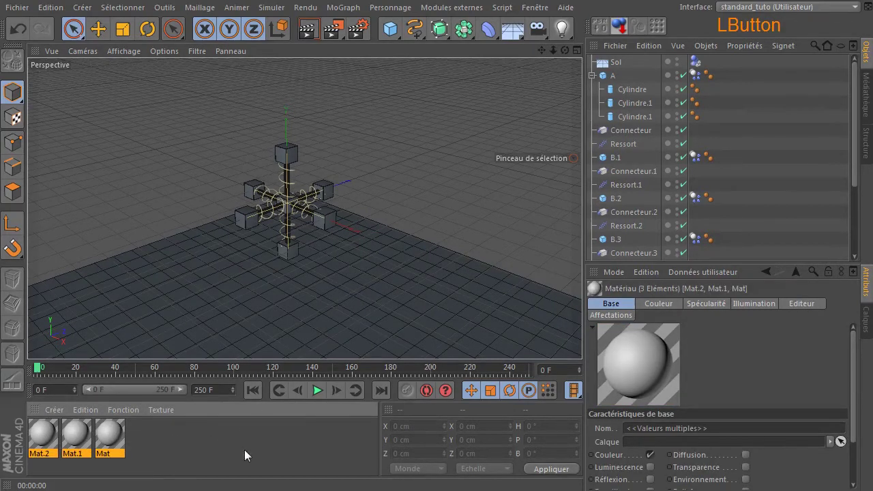
click(602, 305)
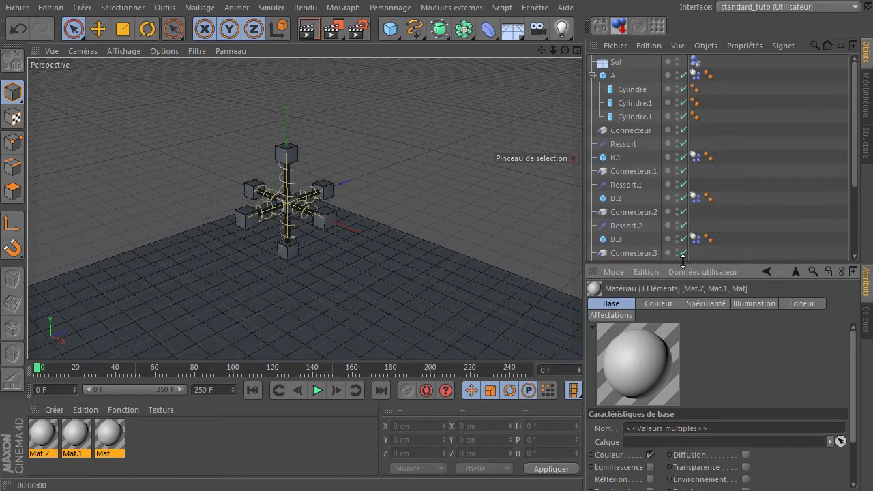
drag(682, 260, 672, 94)
click(650, 349)
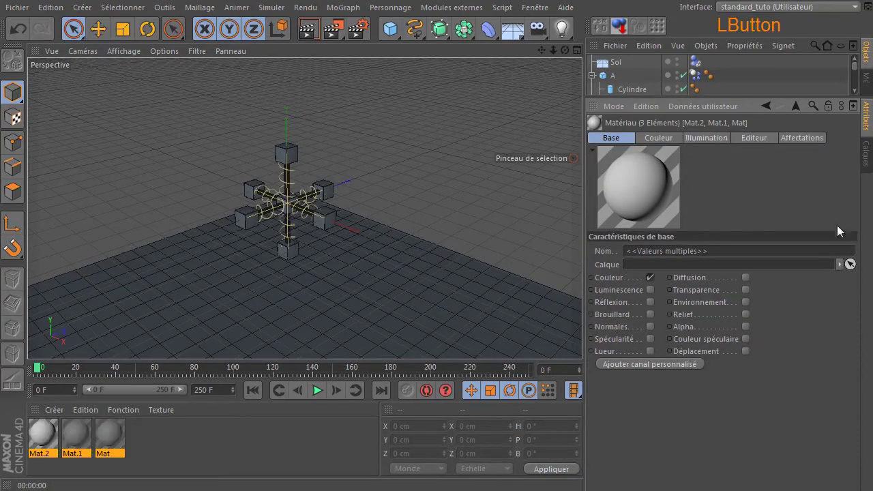
drag(726, 94, 731, 186)
click(254, 446)
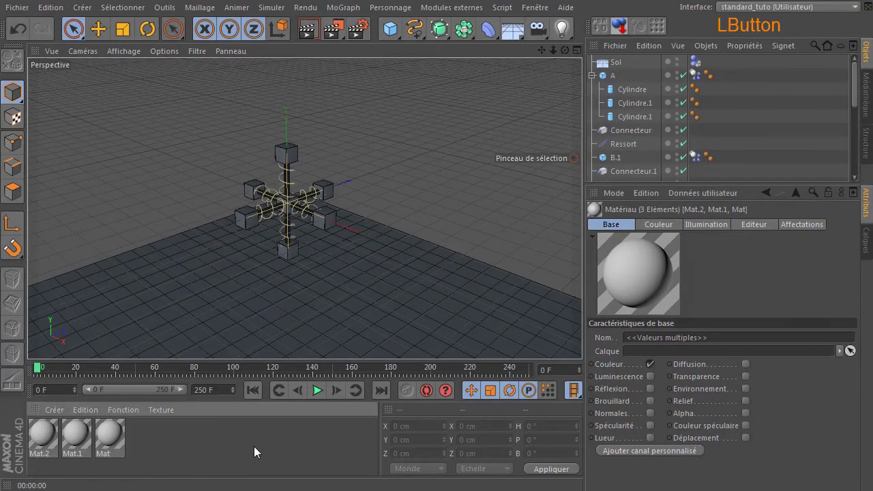
Set the Mat.2 material's colour to near-white, RGB 241, 241, 241.
click(46, 434)
double_click(45, 435)
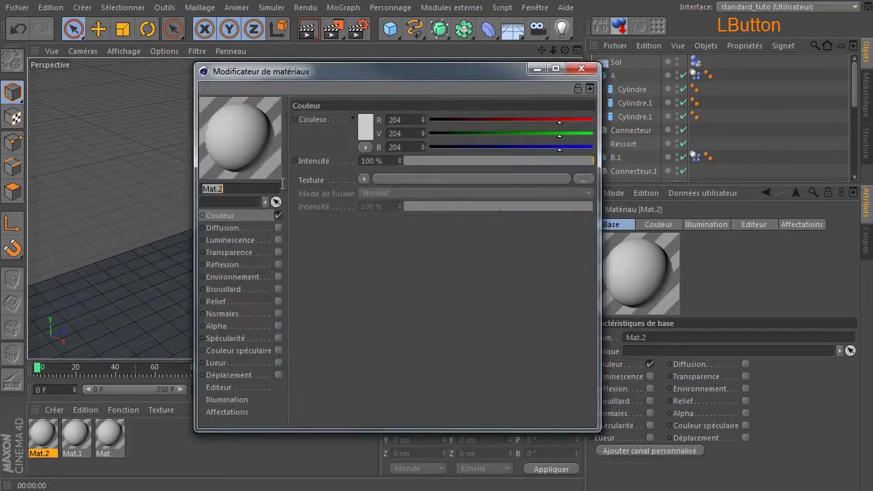
click(369, 129)
drag(327, 127, 274, 90)
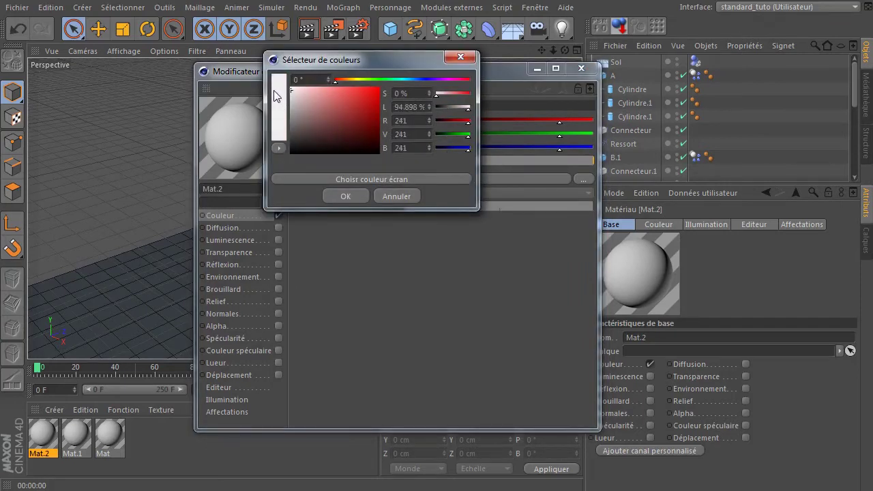
click(354, 197)
click(578, 71)
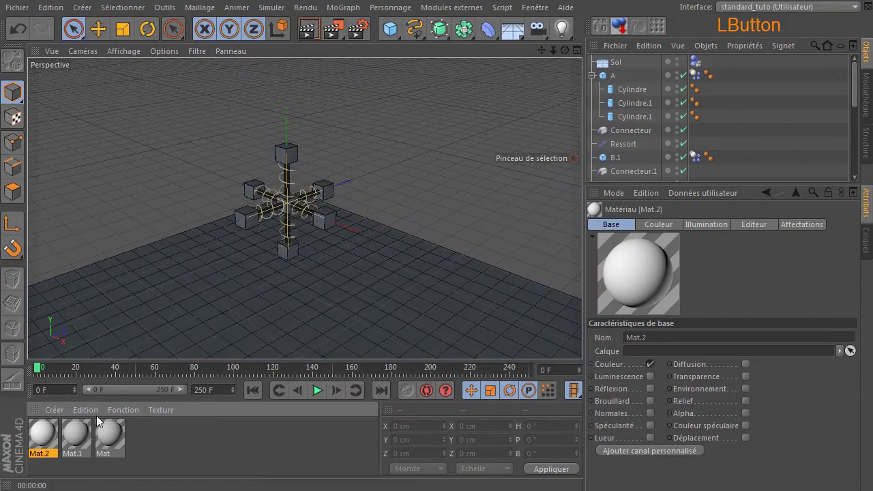
Set the Mat.1 material's colour to orange, RGB 255, 144, 0.
double_click(76, 434)
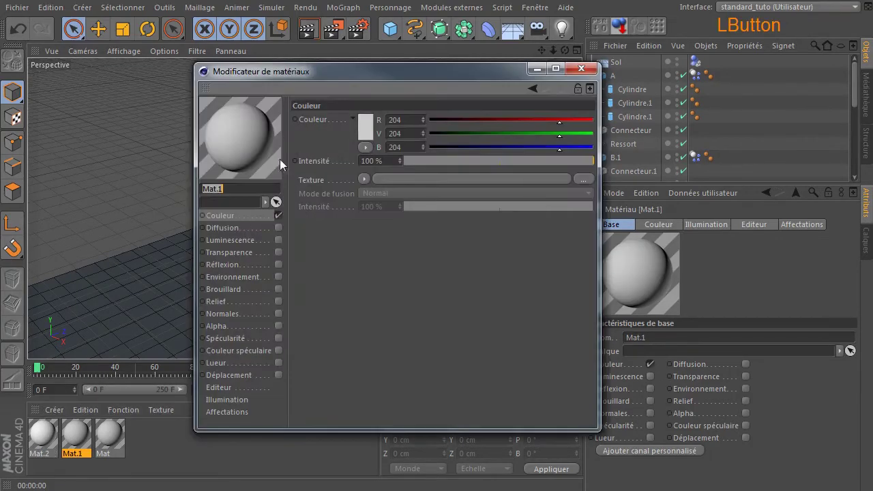
click(364, 121)
drag(367, 121, 340, 68)
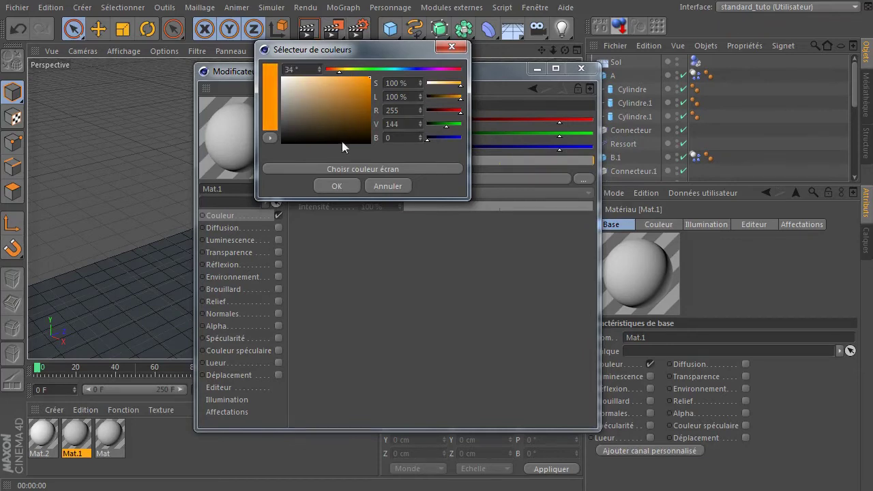
click(339, 187)
Set the Mat material's colour to blue, RGB 14, 141, 239.
click(109, 433)
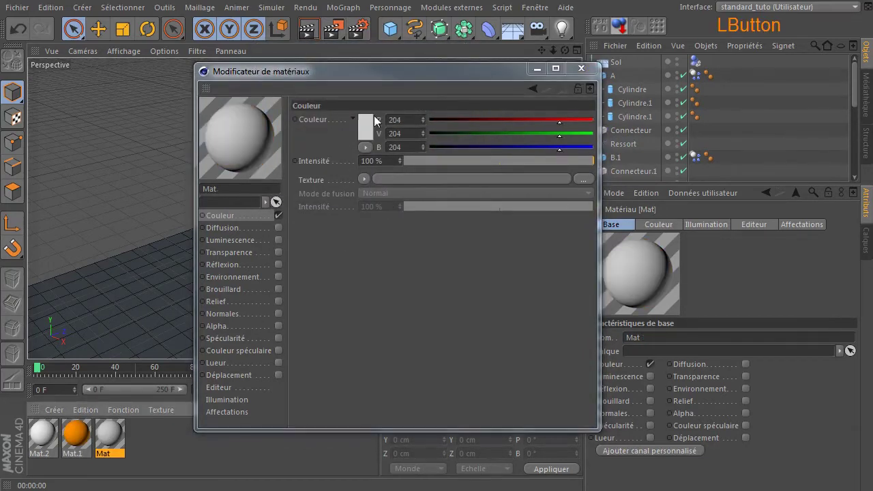
drag(365, 121, 366, 80)
click(329, 186)
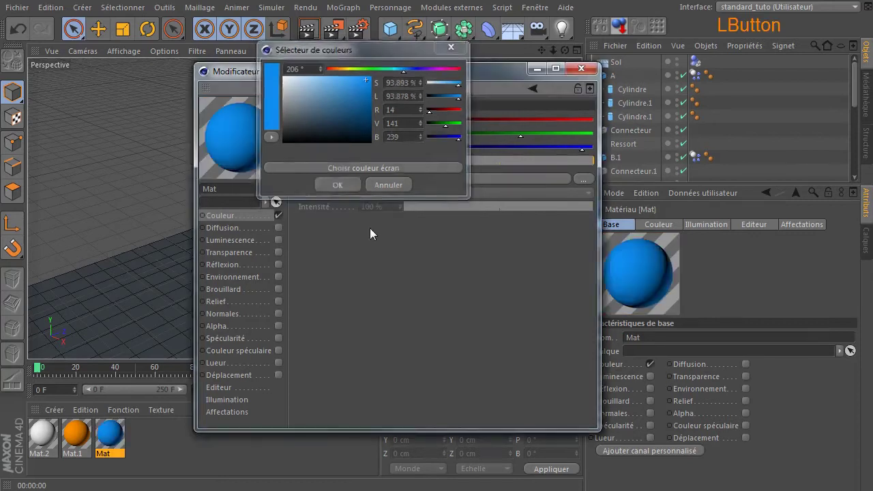
click(580, 69)
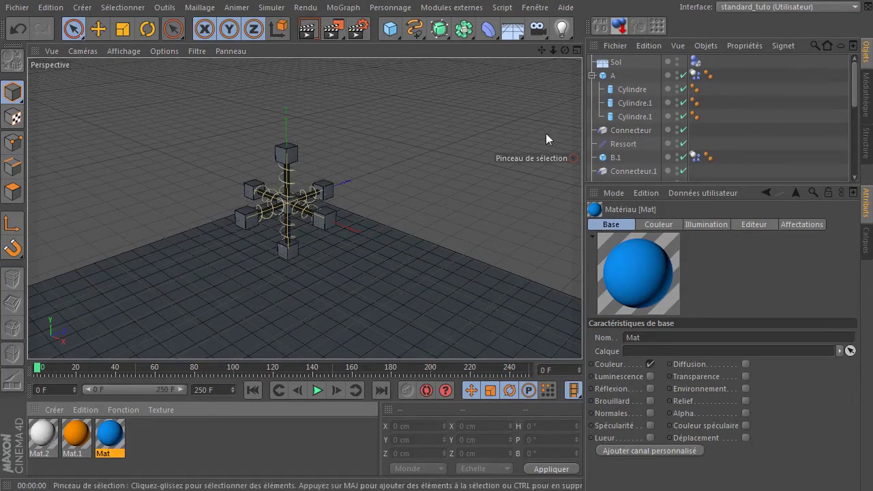
Apply the white Mat.2 material to the three cylinders under cube A.
click(622, 90)
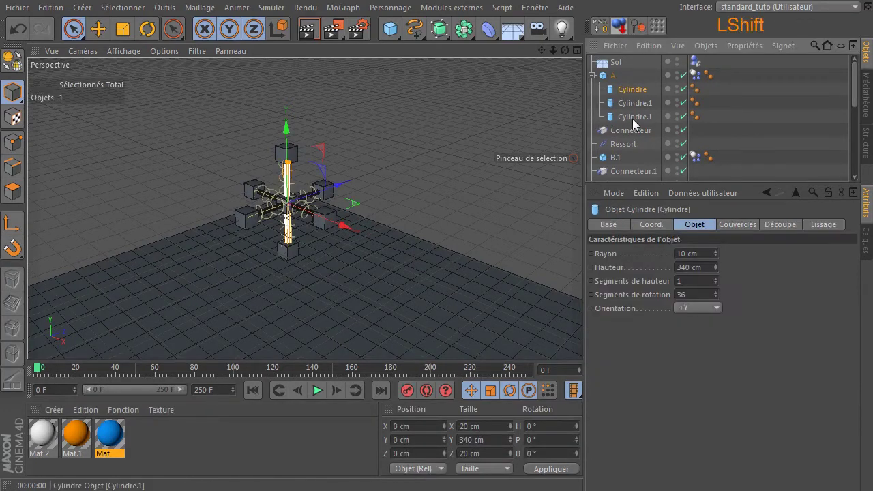
shift+click(632, 117)
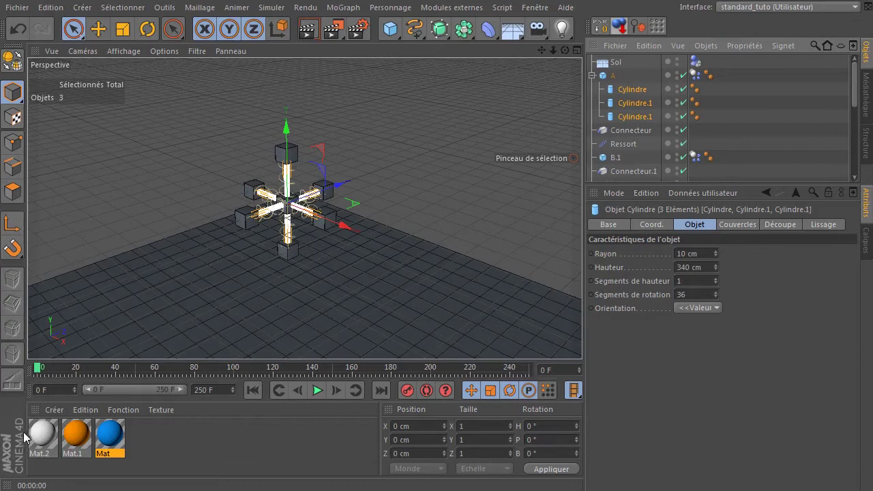
drag(135, 359, 135, 206)
right_click(41, 280)
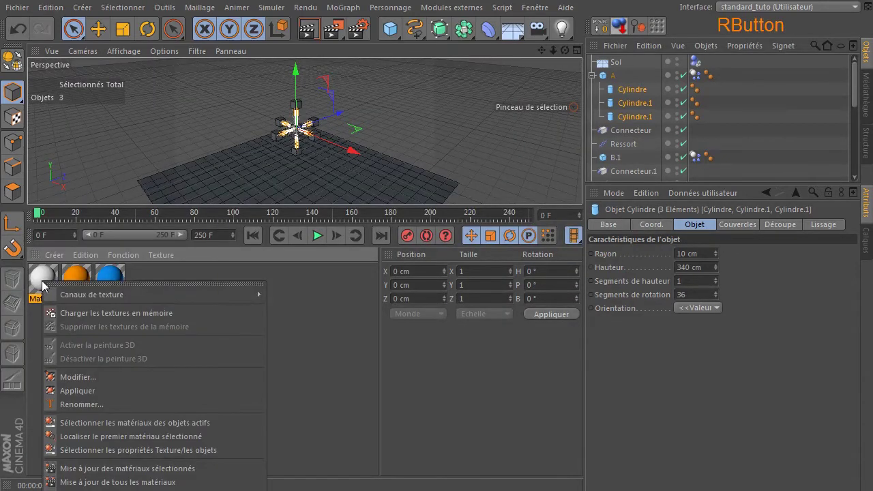
click(80, 390)
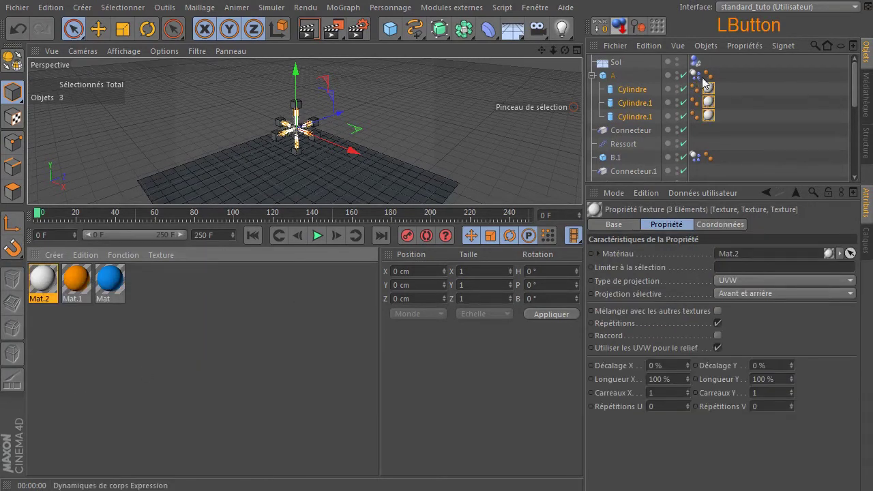
click(186, 319)
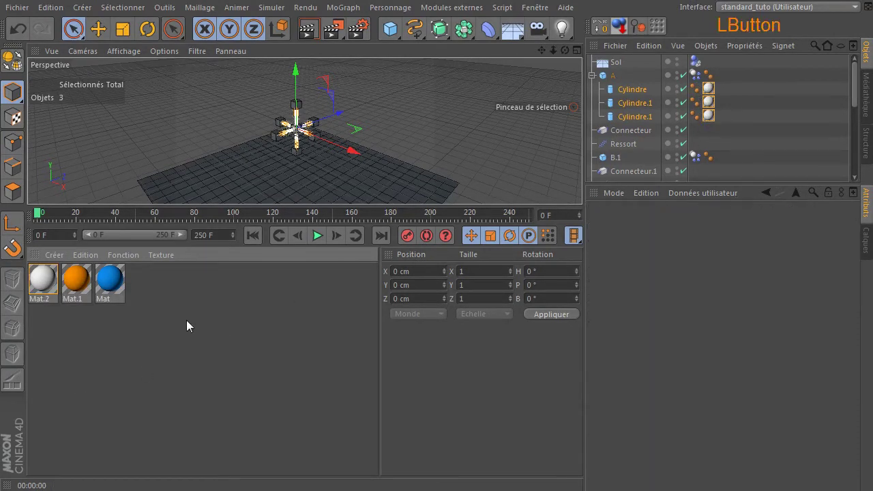
Enlarge the object list and assign the orange Mat.1 material to cube A.
drag(663, 184, 484, 345)
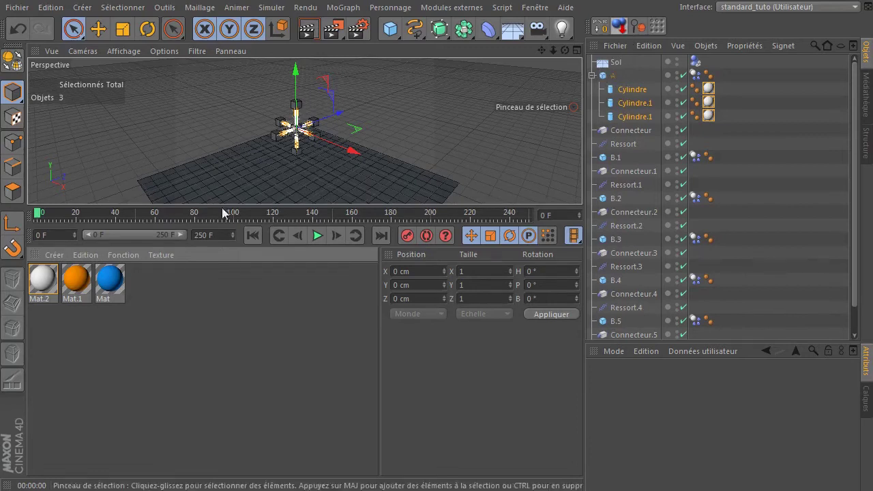
click(69, 287)
drag(449, 190, 613, 76)
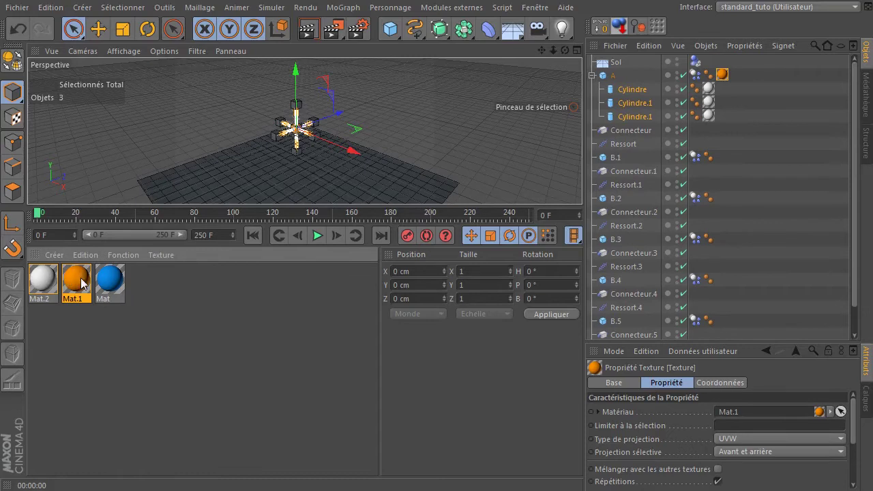
Apply the blue Mat material to cubes B.1 to B.6, and enlarge the perspective view with nothing selected.
click(111, 282)
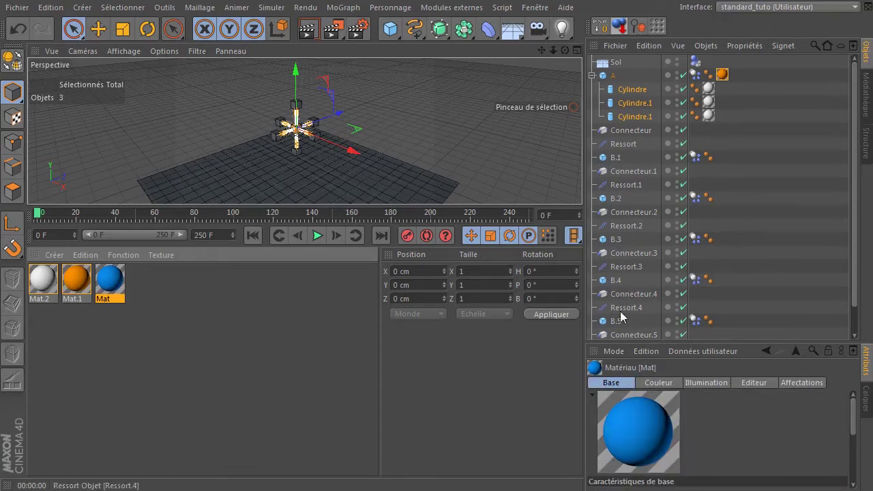
click(616, 161)
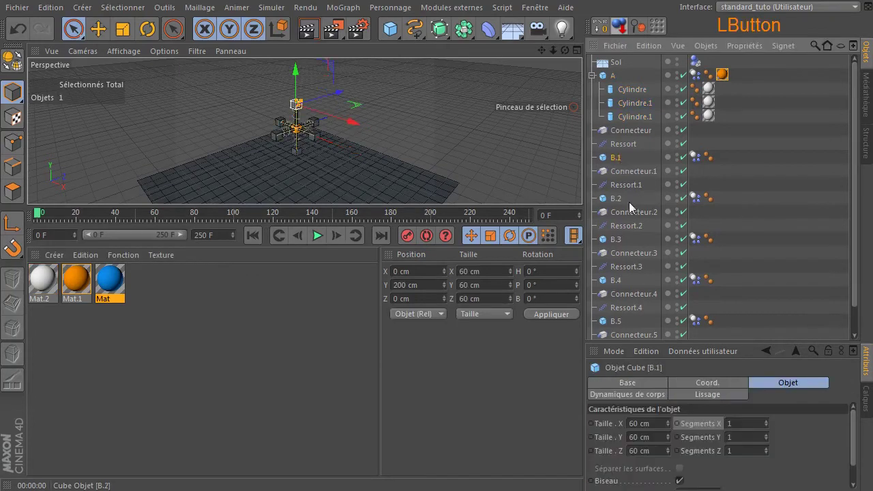
ctrl+click(616, 198)
ctrl+click(616, 239)
ctrl+click(616, 280)
ctrl+click(616, 321)
scroll(629, 328, down, 1)
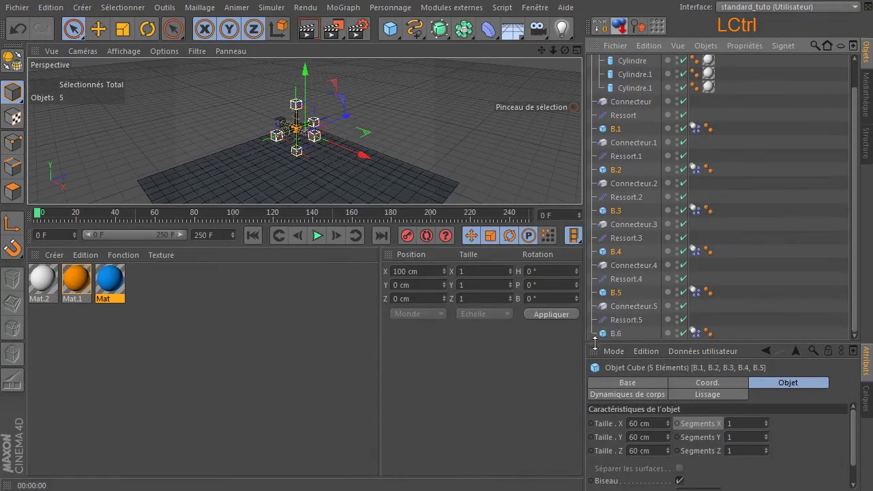
ctrl+click(612, 334)
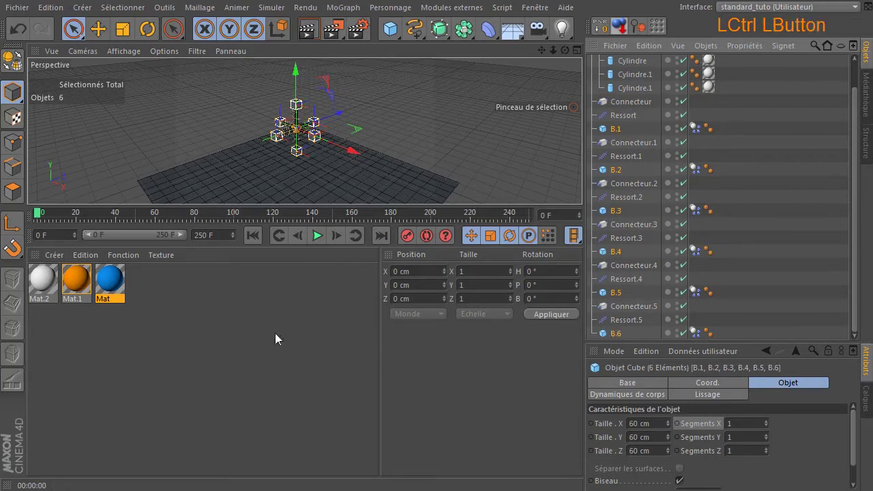
right_click(116, 281)
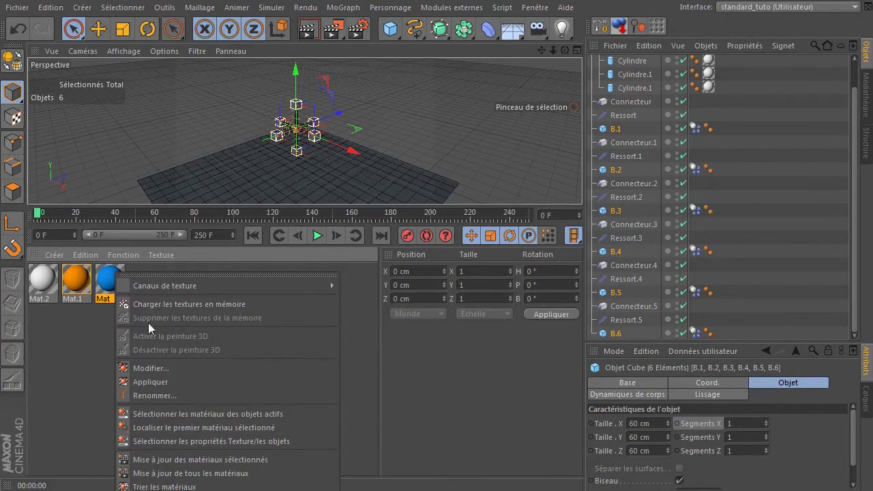
click(147, 383)
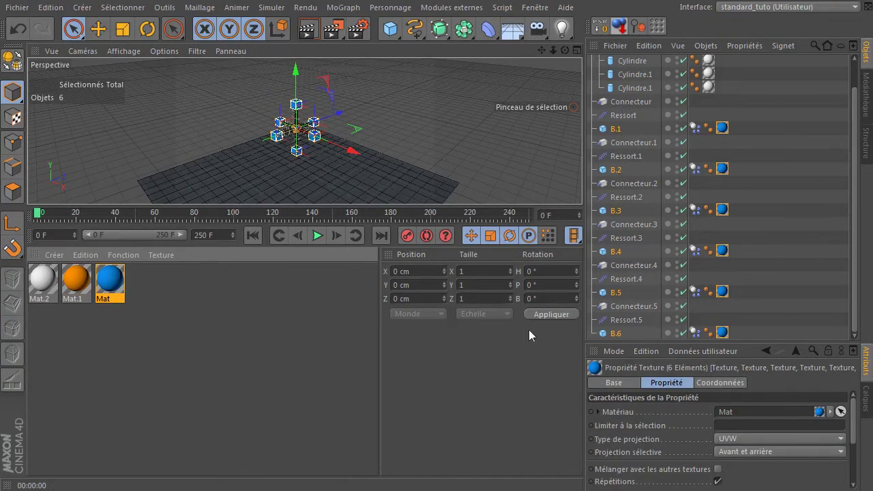
drag(287, 203, 287, 359)
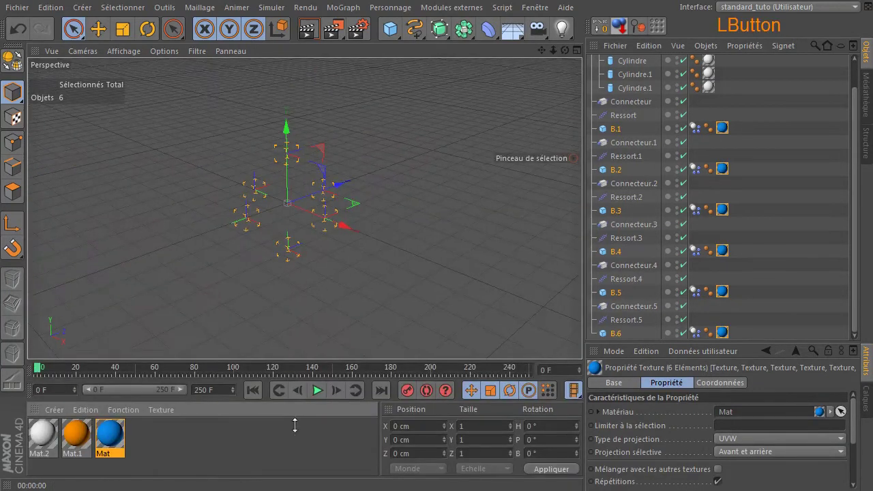
click(425, 155)
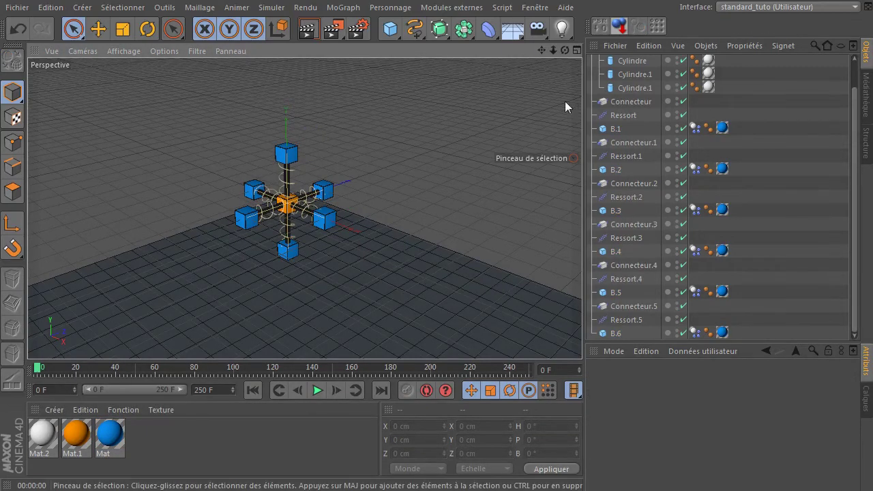
Group cube A, all connectors, springs and cubes B.1 to B.6 under one null named structure funny.
scroll(682, 191, up, 2)
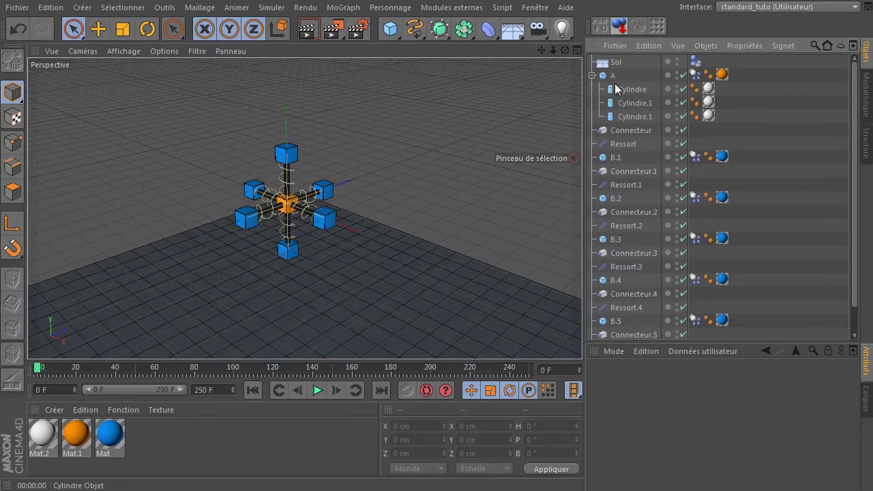
click(592, 75)
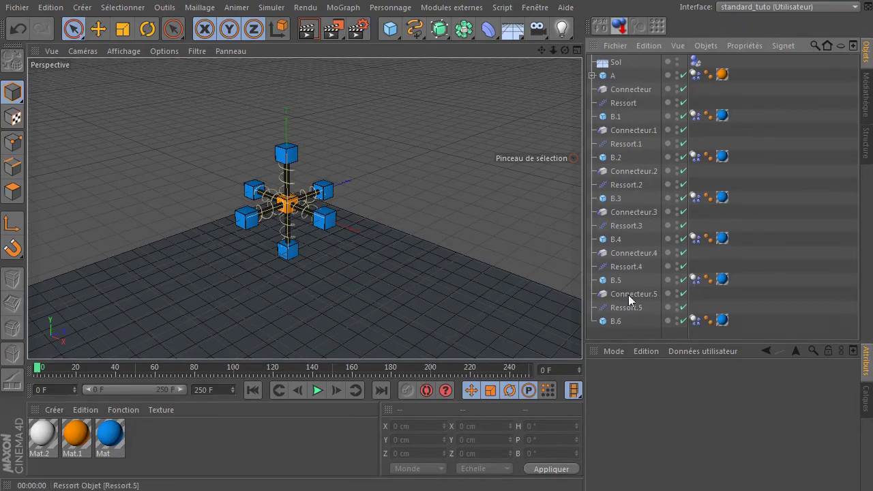
click(612, 75)
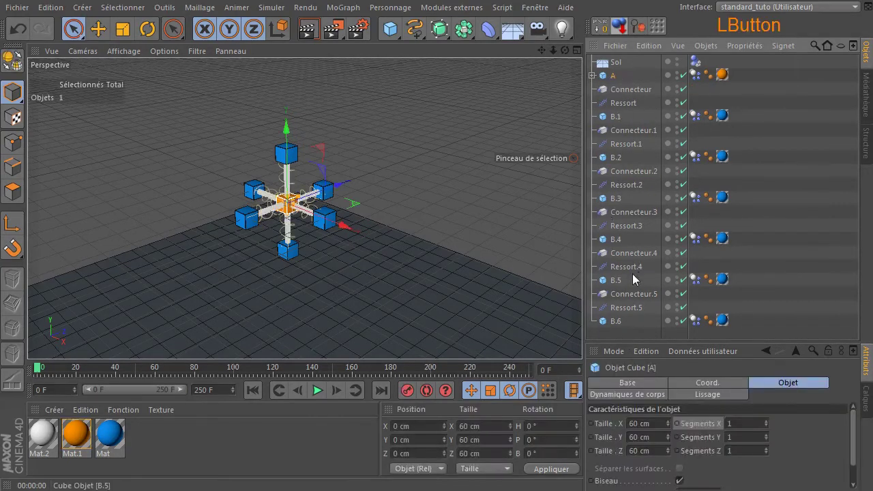
shift+click(603, 323)
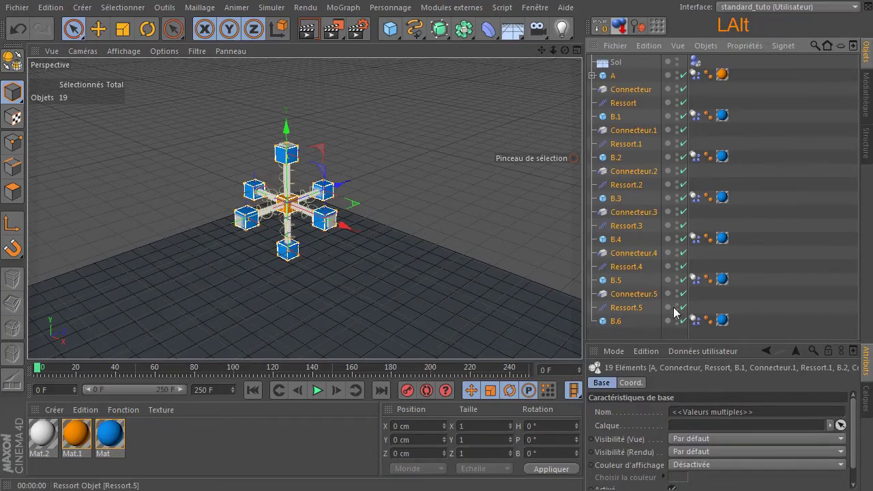
key(alt+g)
double_click(618, 75)
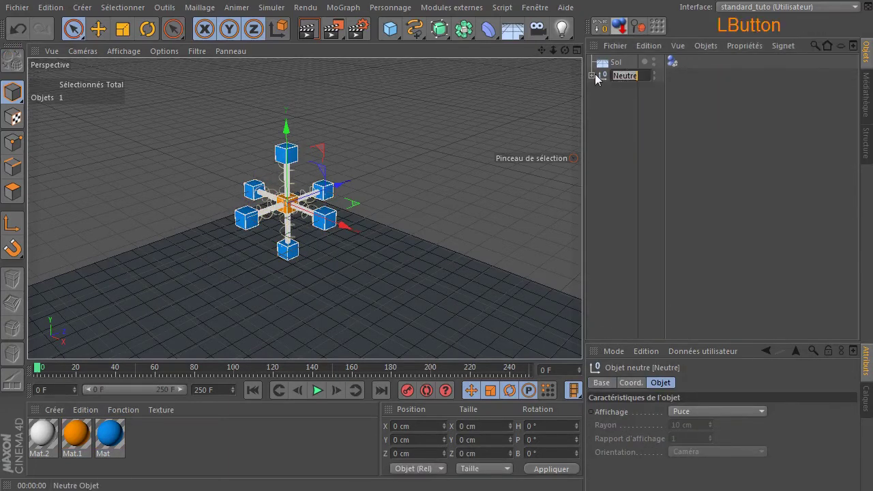
text(structure funny)
key(Return)
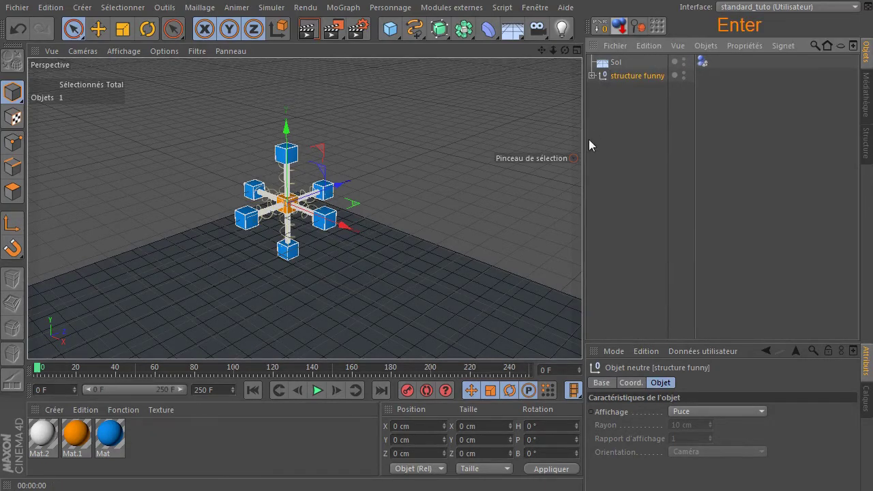
click(616, 133)
Apply the white Mat.2 material to the Sol floor and preview-render the perspective view.
scroll(418, 138, down, 3)
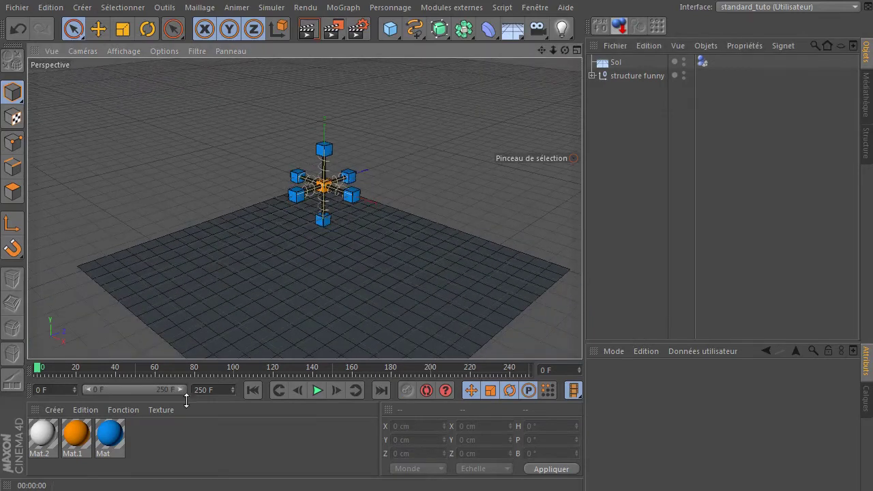
click(163, 437)
drag(37, 433, 279, 287)
click(275, 444)
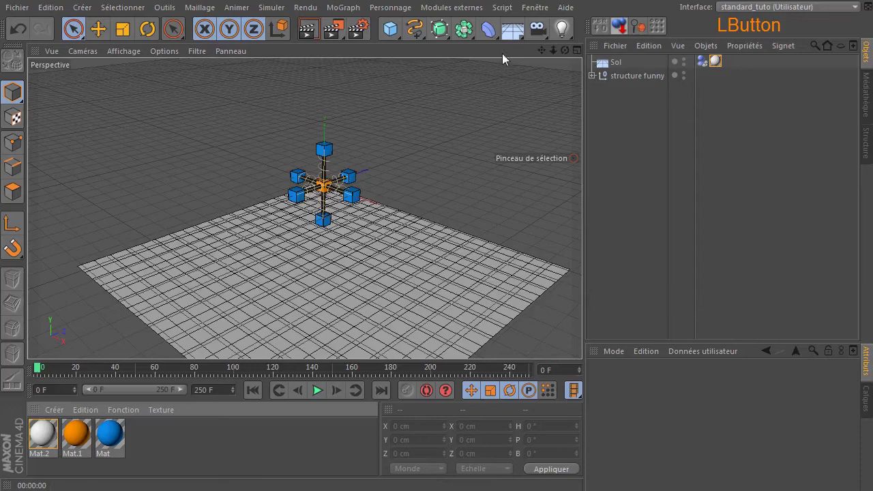
click(309, 30)
click(598, 102)
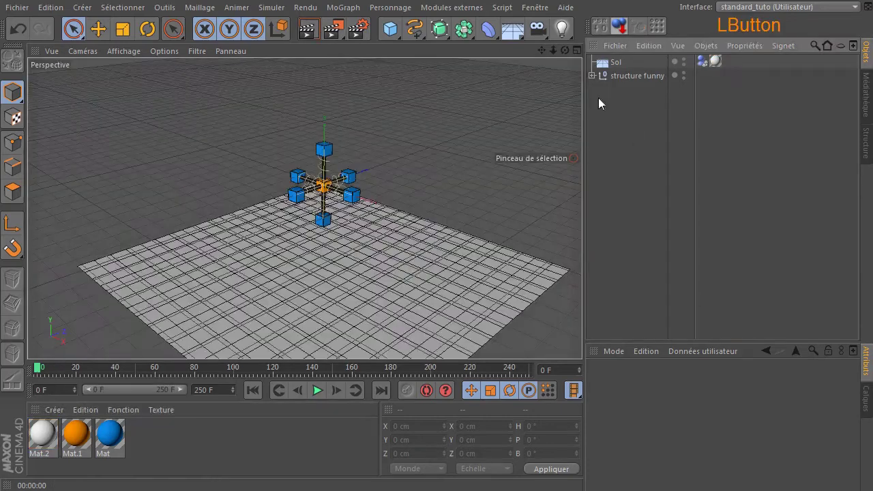
Play the dynamics simulation of the coloured structure on the floor, stop it and return to frame 0.
mouse_move(553, 50)
mouse_down()
mouse_move(586, 49)
mouse_move(553, 50)
mouse_up()
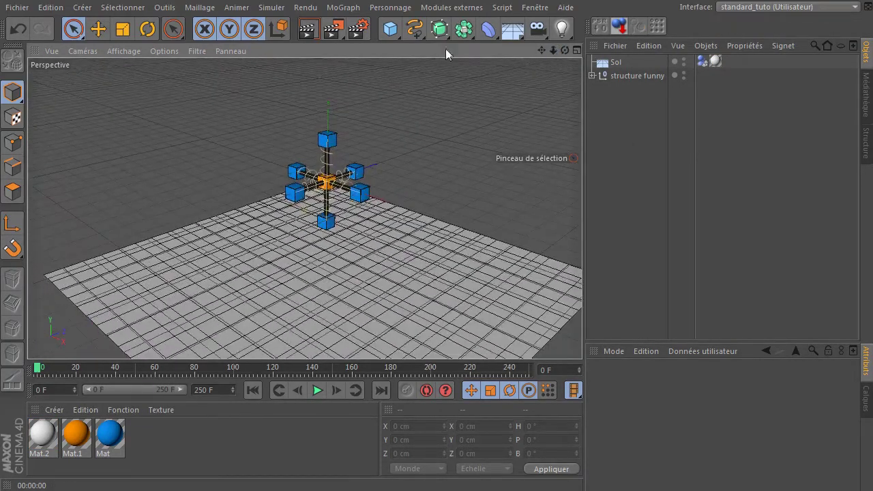
click(318, 390)
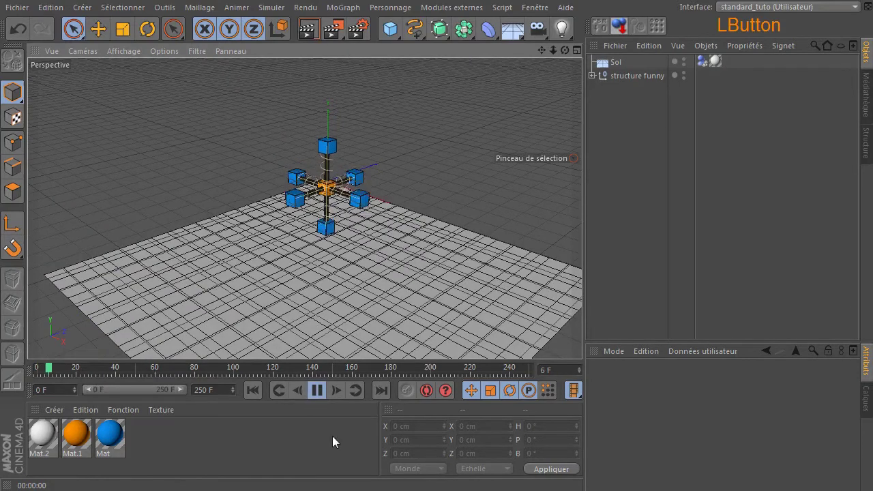
click(317, 390)
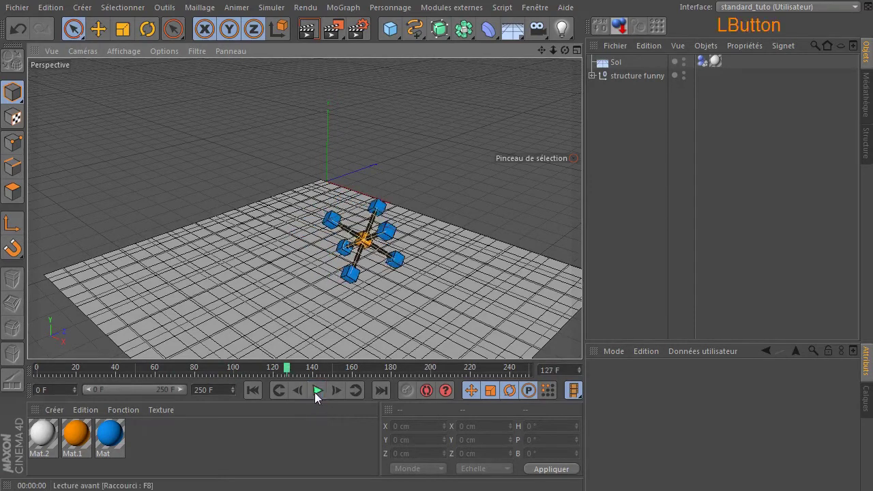
click(252, 390)
Raise the structure funny group to about 462.5 cm in Y, and test its fall by playing the simulation before rewinding.
click(648, 75)
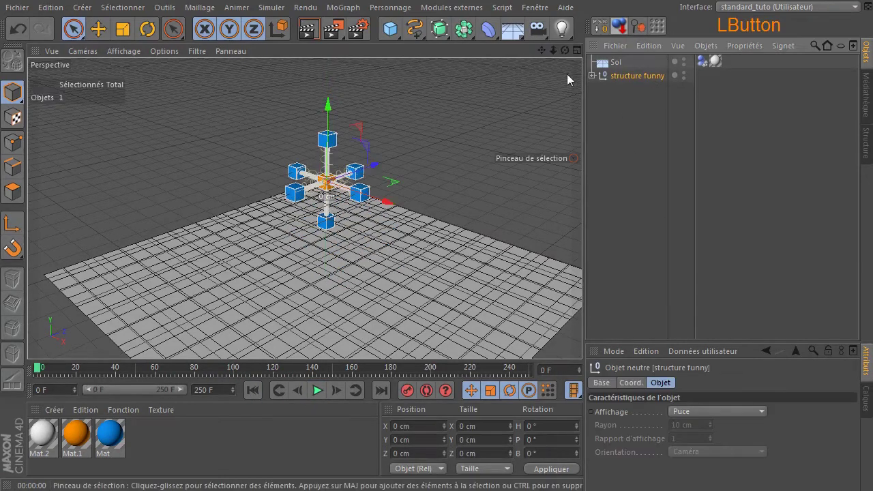
mouse_move(328, 104)
mouse_down()
mouse_move(335, 88)
mouse_move(326, 123)
mouse_move(329, 112)
mouse_up()
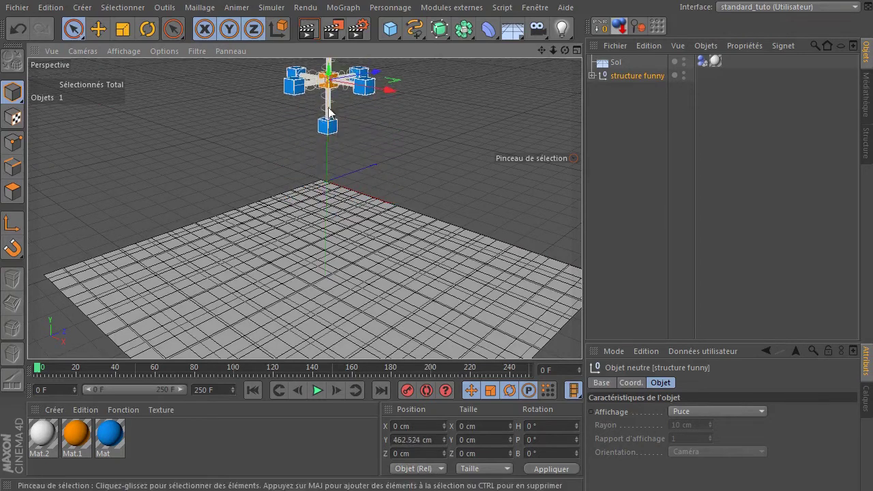
click(317, 390)
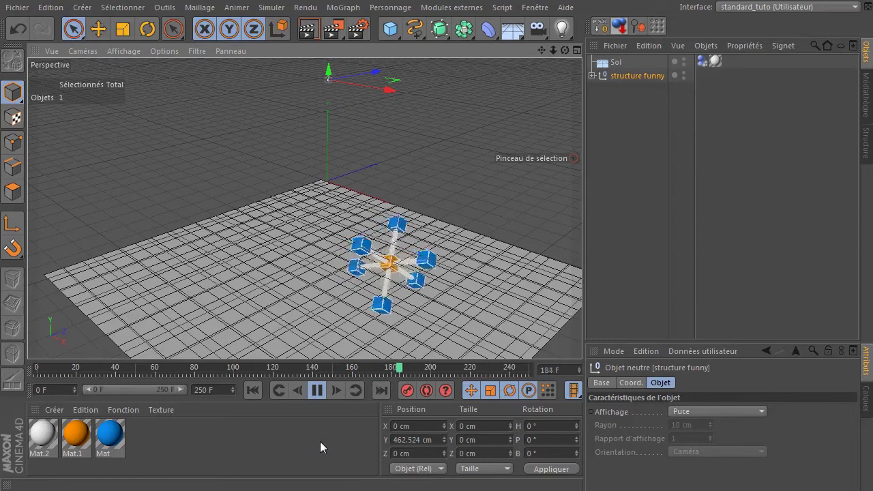
click(316, 389)
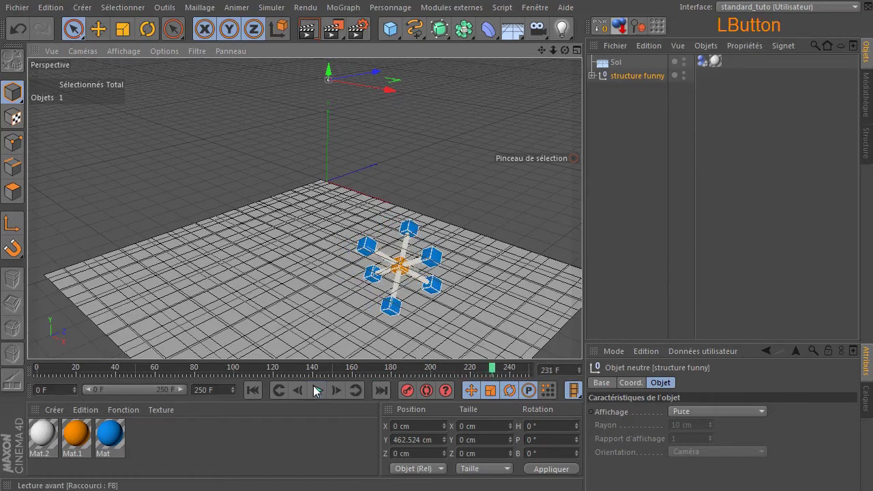
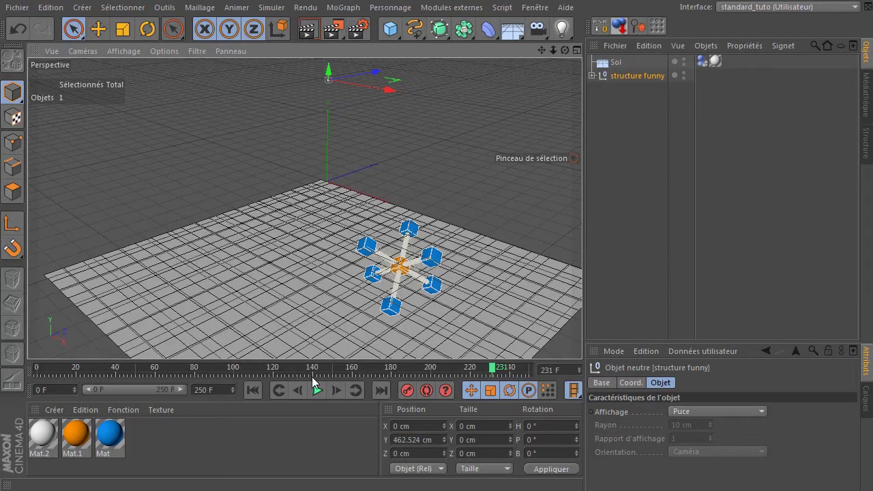
click(252, 389)
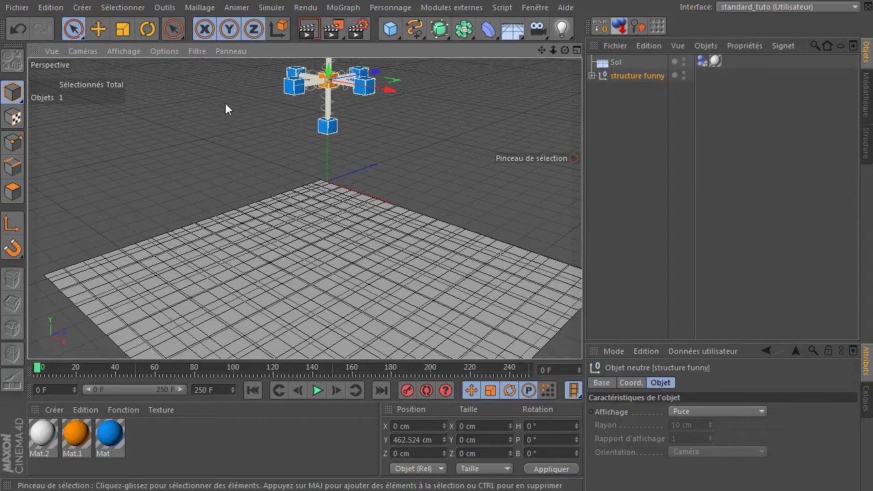
Replay the raised structure's fall with the whole structure in view, and return to the first frame.
drag(537, 56, 542, 58)
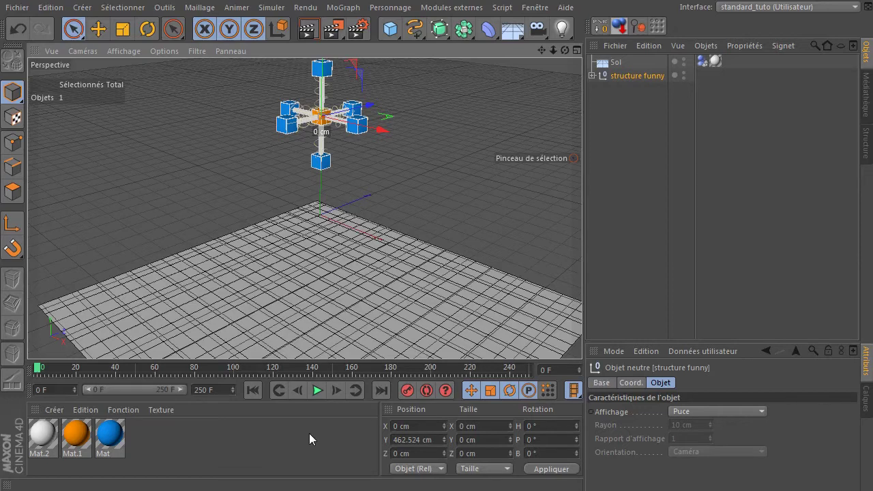
click(316, 390)
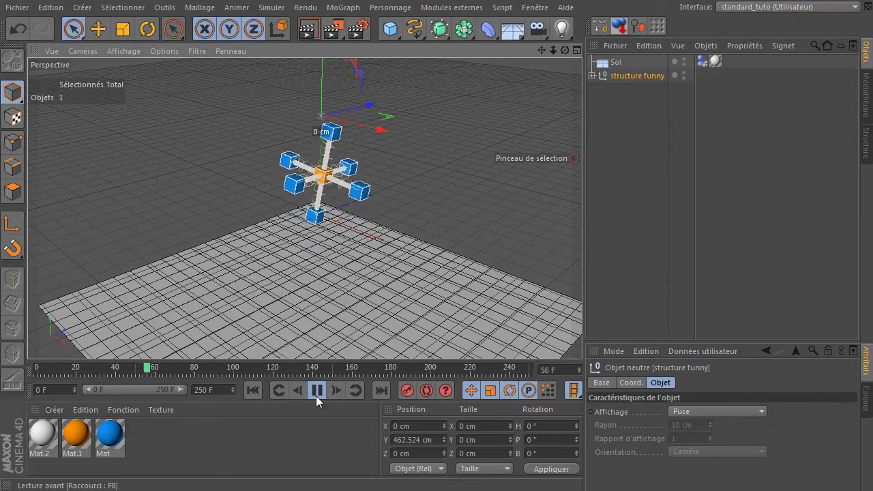
click(317, 395)
click(253, 390)
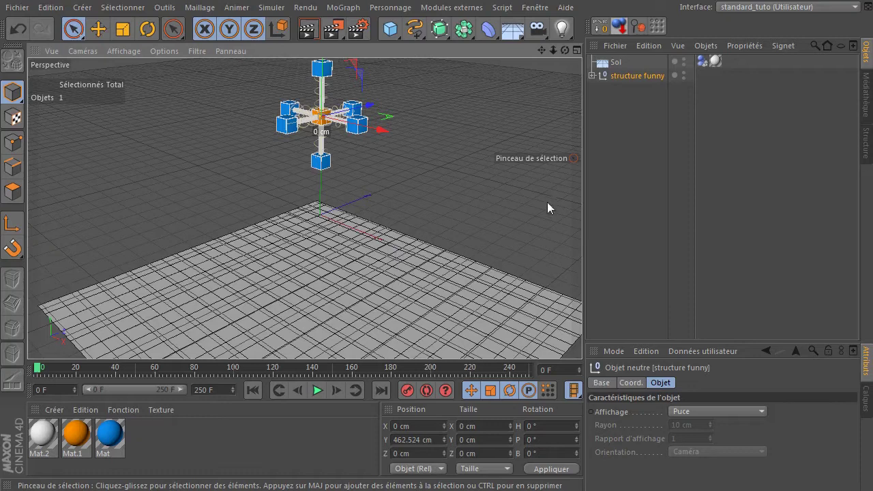
Bake the dynamics caches of object A and cubes B.1 to B.6 of the structure together.
click(591, 75)
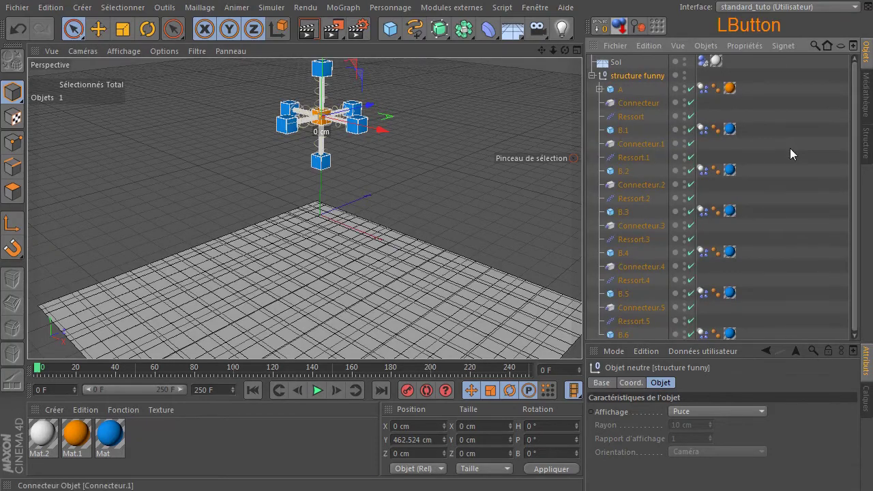
click(702, 87)
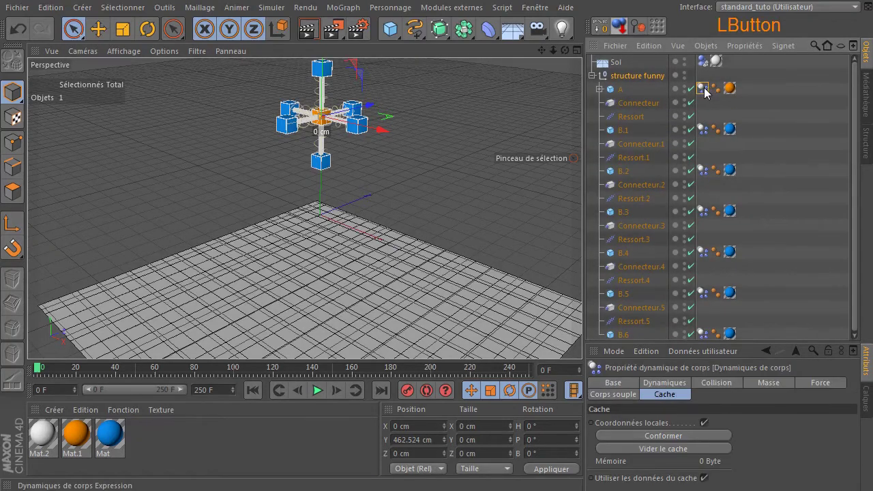
ctrl+click(703, 129)
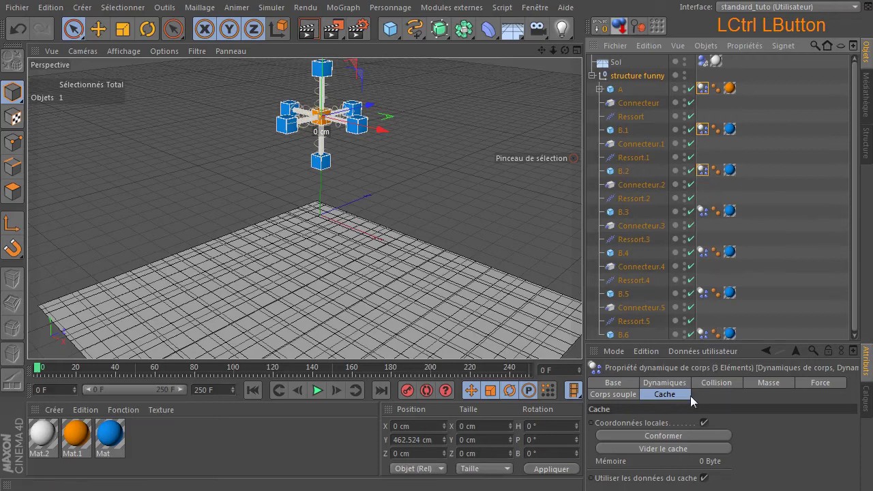
ctrl+click(701, 215)
ctrl+click(703, 251)
ctrl+click(702, 334)
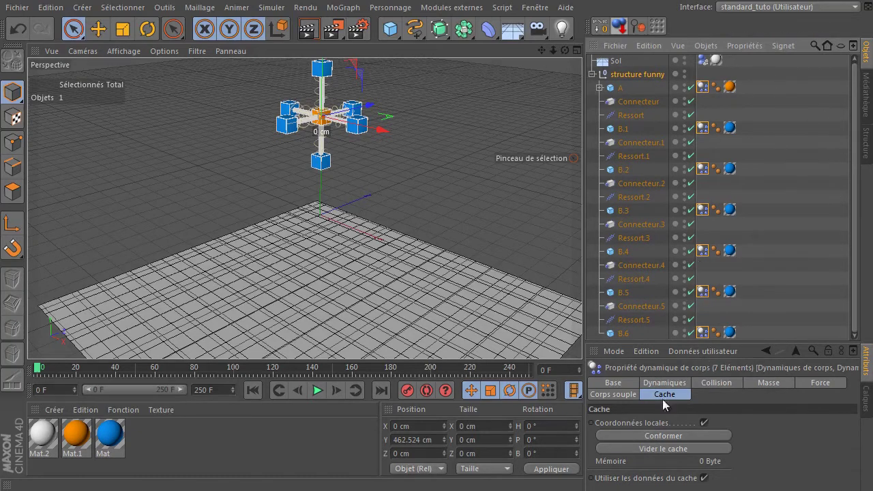
drag(679, 383, 737, 380)
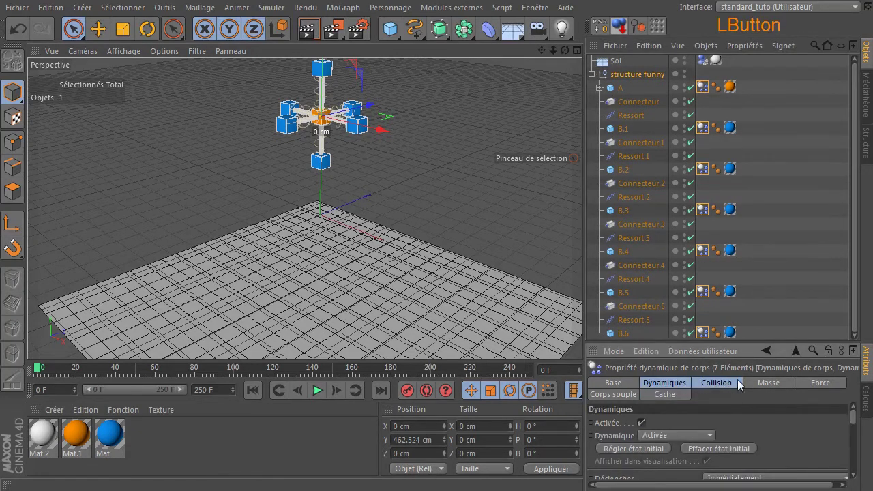
click(661, 395)
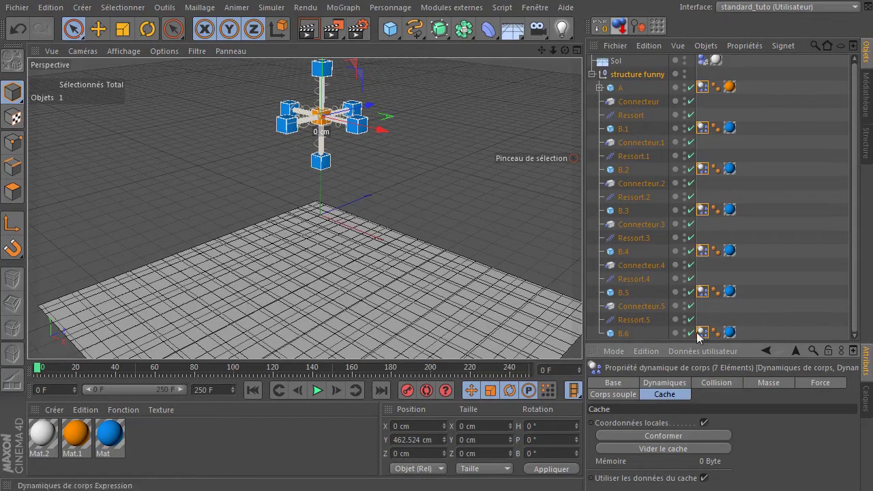
drag(684, 342, 691, 227)
click(675, 318)
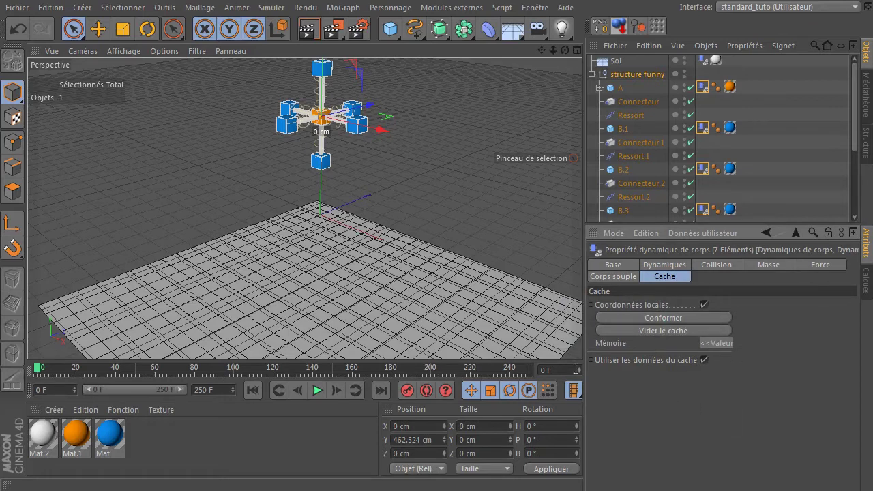
click(682, 317)
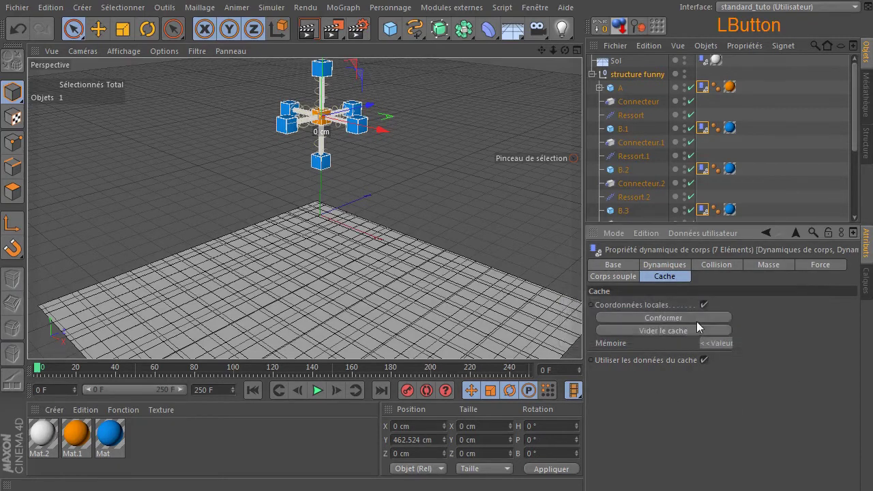
click(677, 333)
click(680, 317)
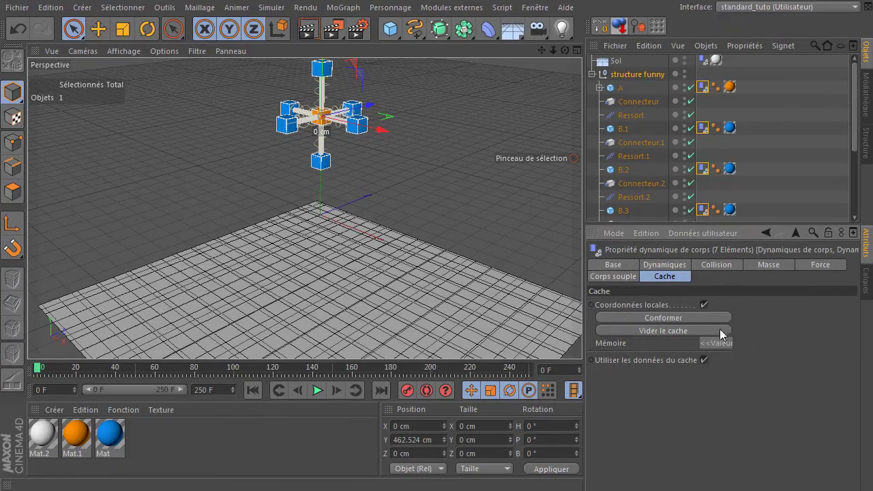
Play back the baked fall of the structure, stop it and return to frame 0.
click(318, 391)
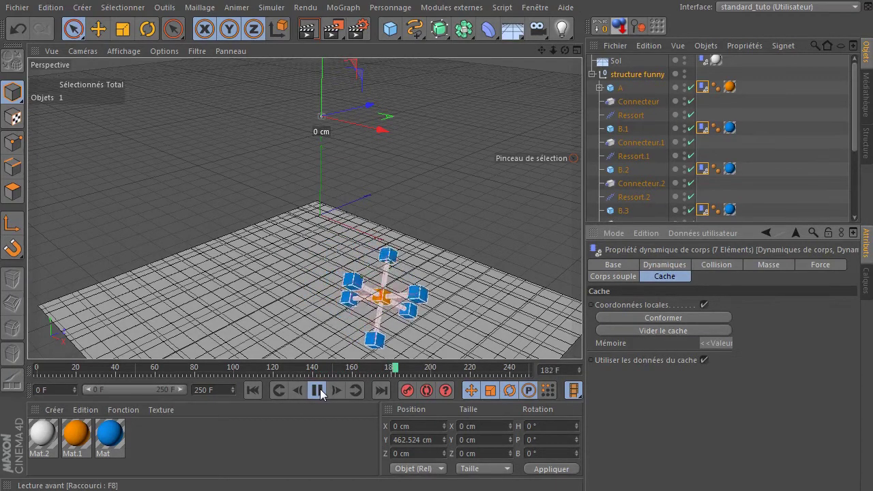
click(319, 392)
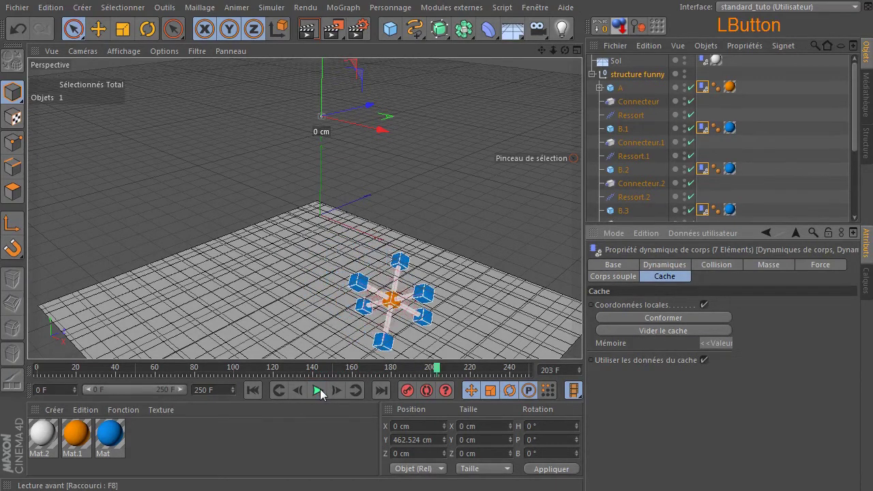
click(252, 390)
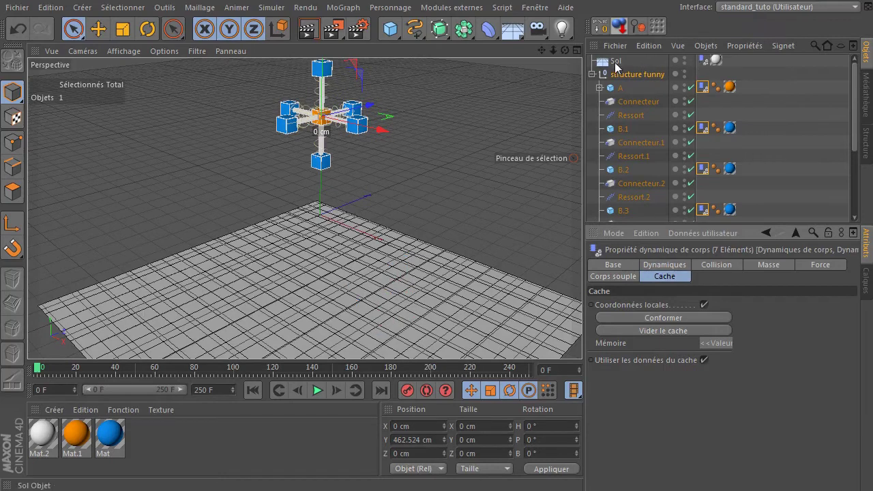
Empty the dynamics cache of the Sol floor.
click(702, 60)
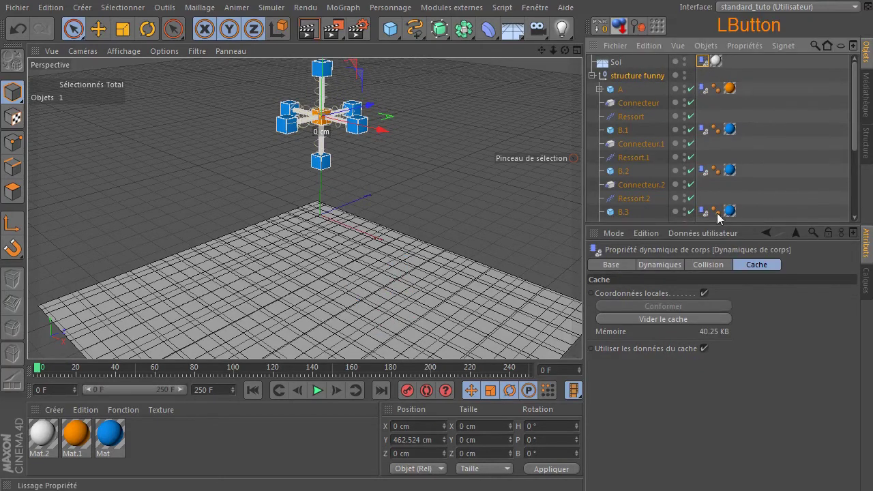
click(659, 319)
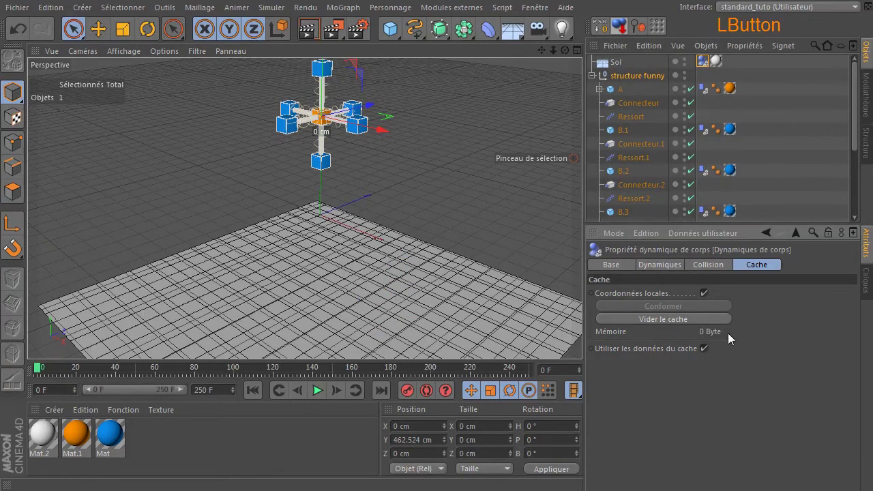
Delete the Sol floor to test the baked fall without it, rewind, and undo the deletion.
click(613, 63)
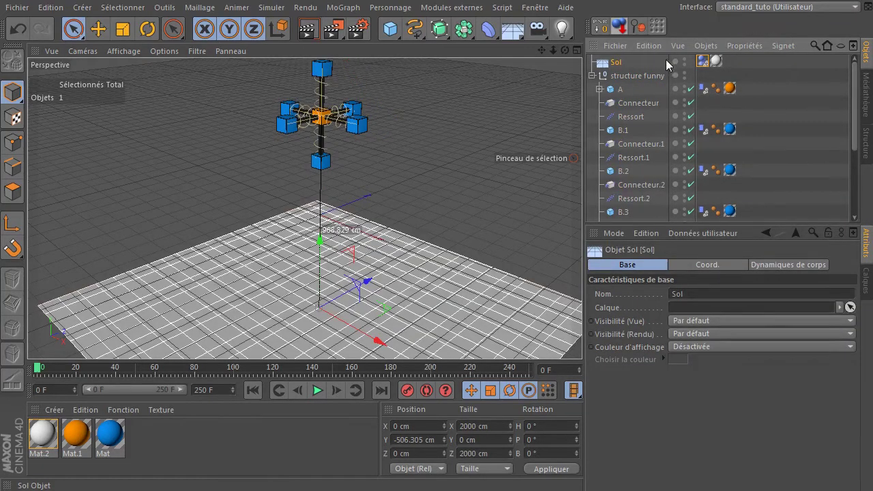
key(Delete)
click(317, 390)
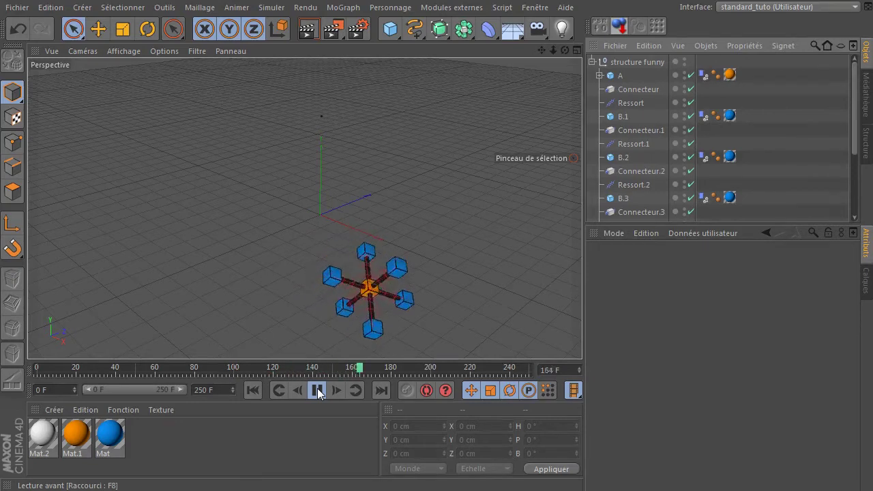
click(318, 390)
click(252, 390)
click(18, 30)
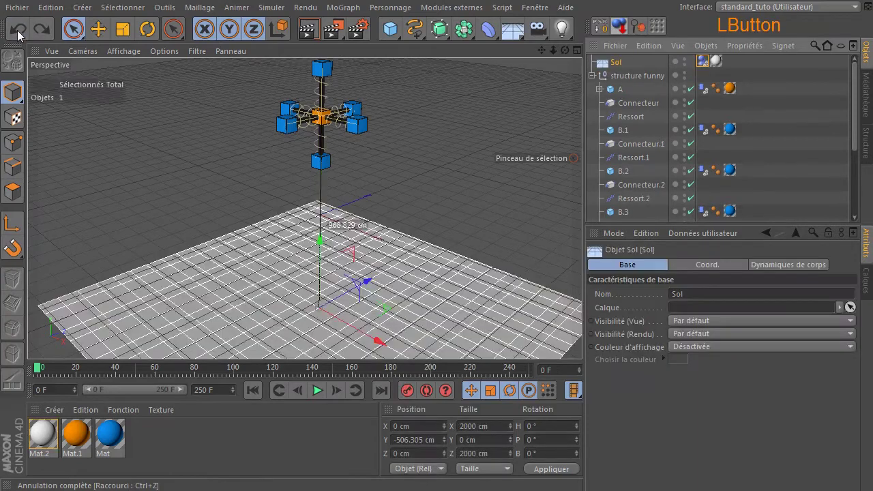
Empty the dynamics caches of object A and cubes B.1 to B.6 together, and deselect everything.
click(702, 89)
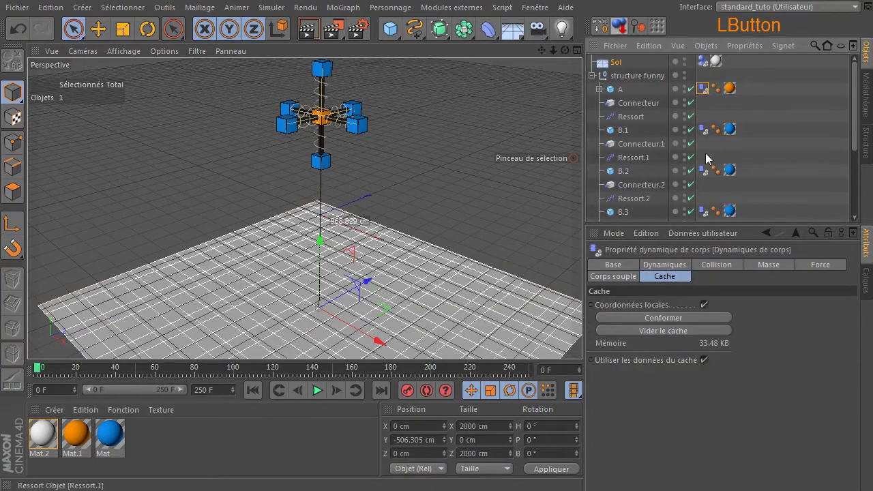
ctrl+click(702, 130)
ctrl+click(704, 170)
ctrl+click(703, 211)
scroll(716, 194, down, 3)
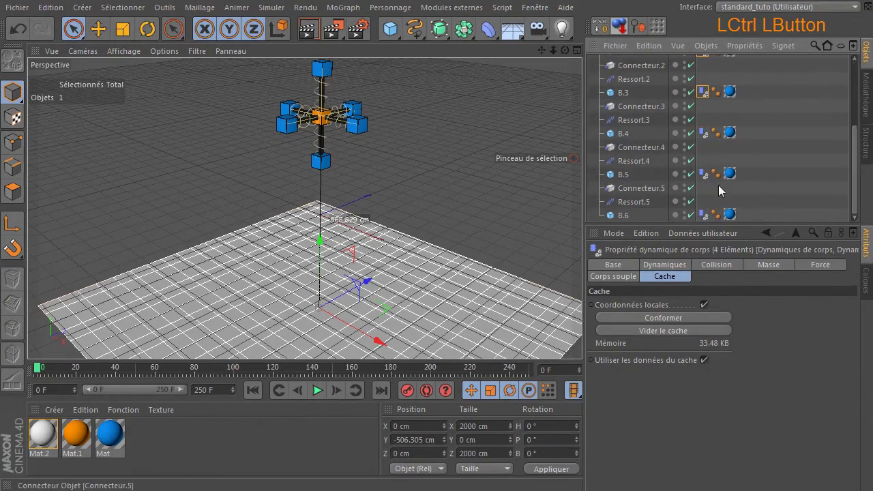
ctrl+click(704, 133)
ctrl+click(703, 174)
ctrl+click(703, 214)
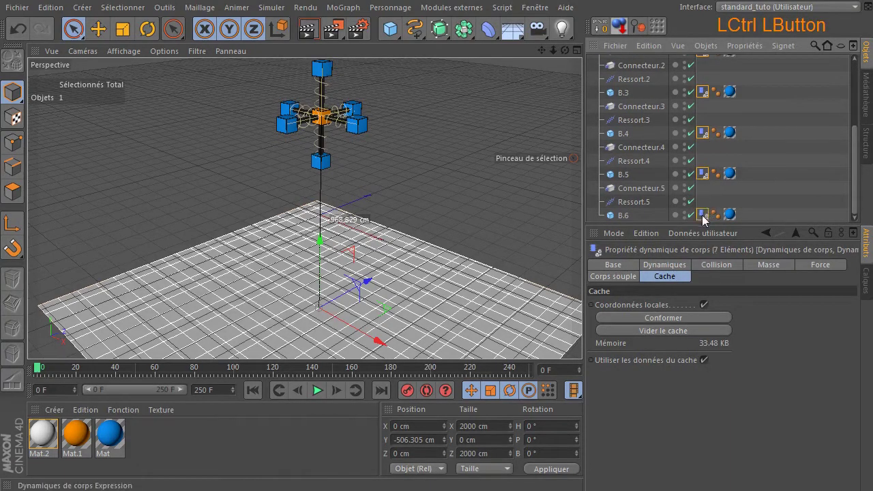
click(636, 332)
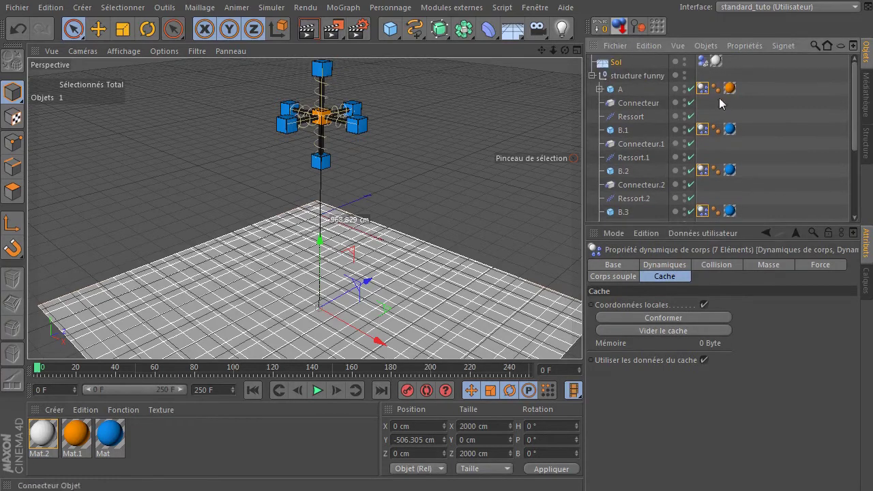
click(467, 139)
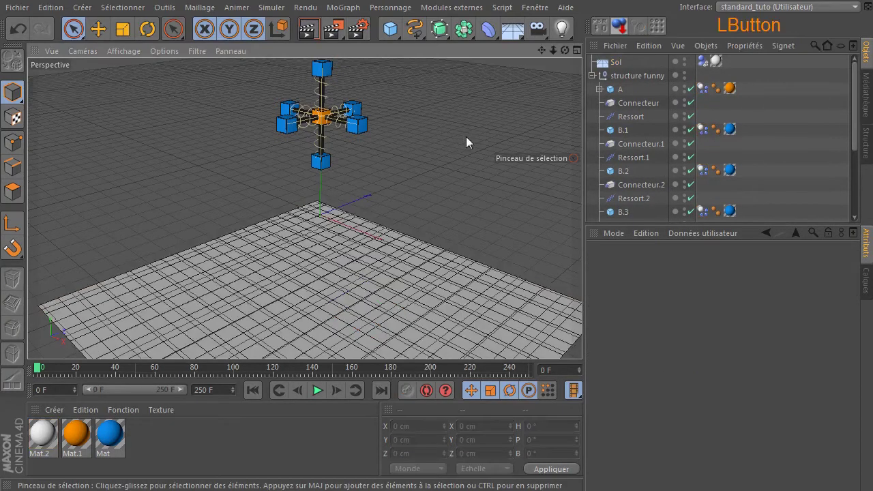
Play the structure's fall with its caches emptied, stop it and return to the first frame.
click(317, 390)
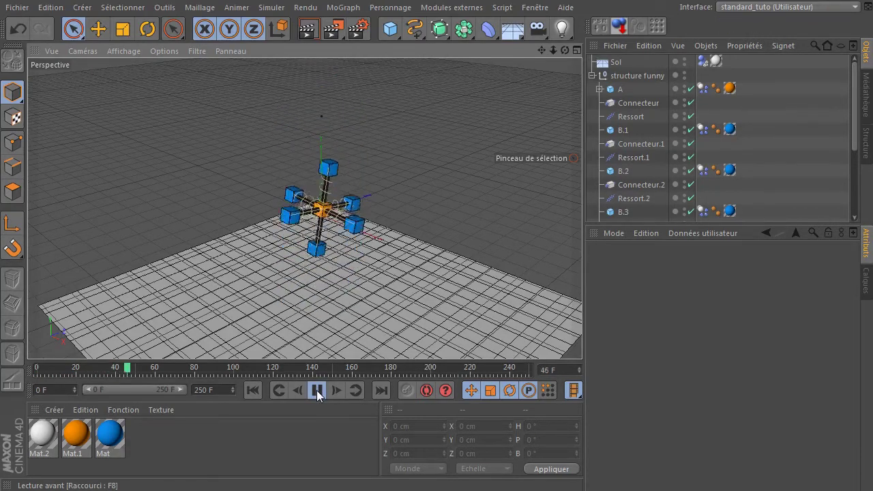
click(317, 390)
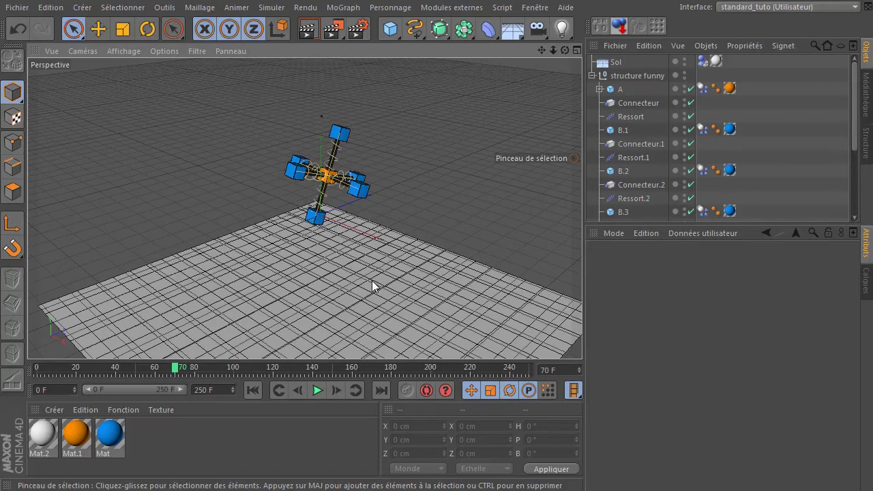
click(253, 390)
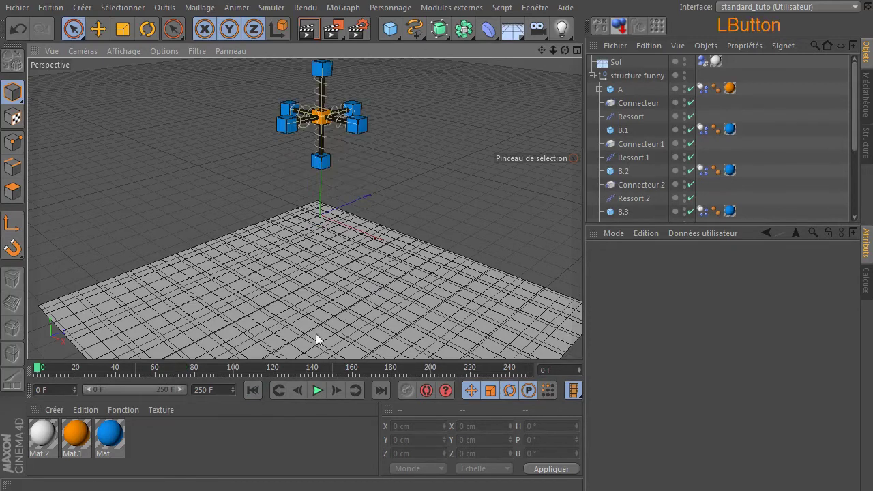
Add a cube lowered to about -474.5 cm in Y, enlarge it to about 632.6 by 504 cm in X and Z, and make it a collision body.
drag(391, 28, 513, 39)
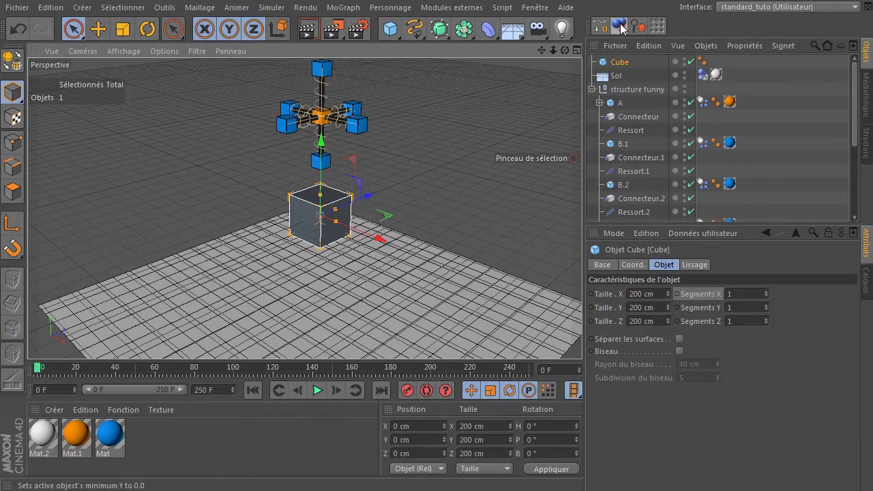
drag(332, 143, 336, 273)
drag(339, 316, 353, 284)
right_click(625, 62)
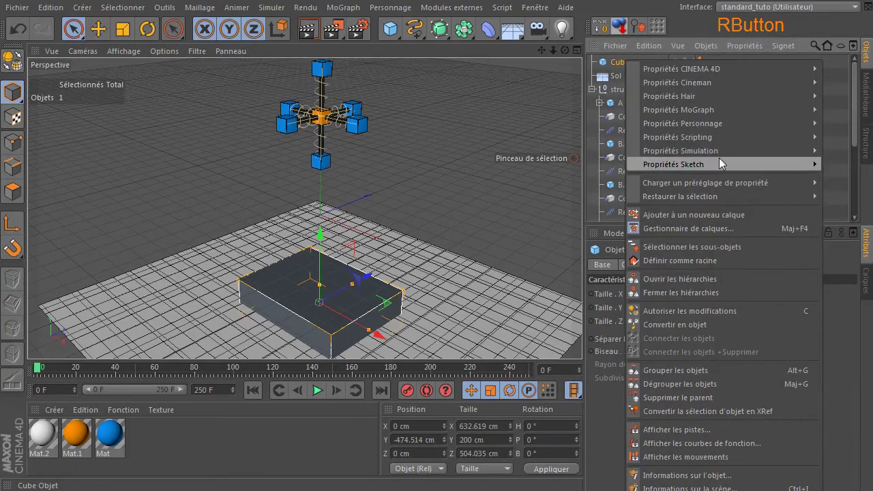
mouse_move(819, 150)
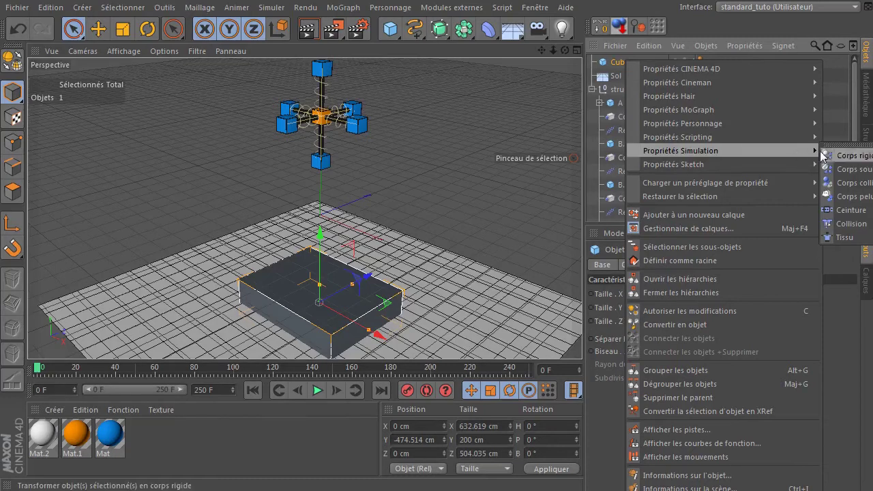
click(849, 166)
Test the structure's fall onto the flat cube, return to frame 0, and delete the cube.
click(317, 391)
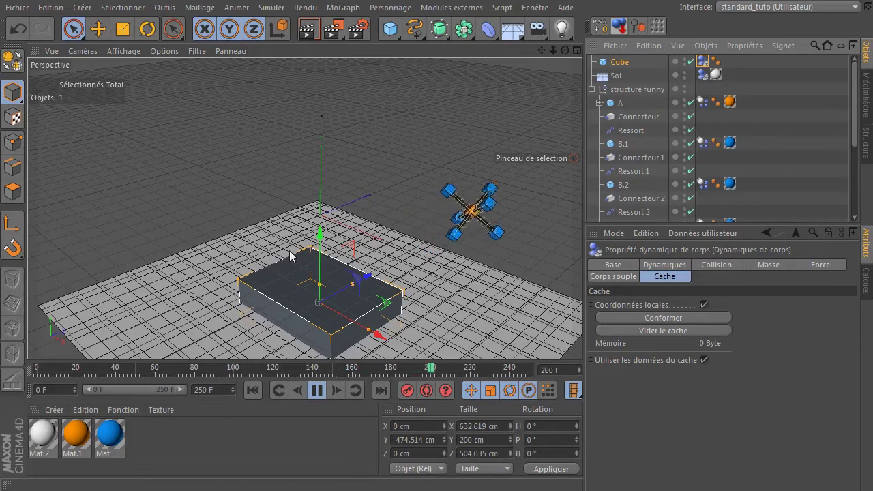
click(316, 390)
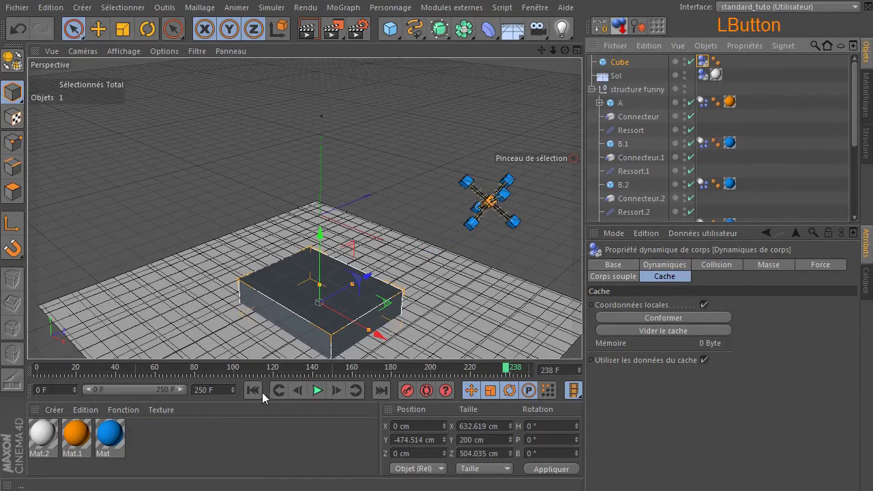
click(252, 390)
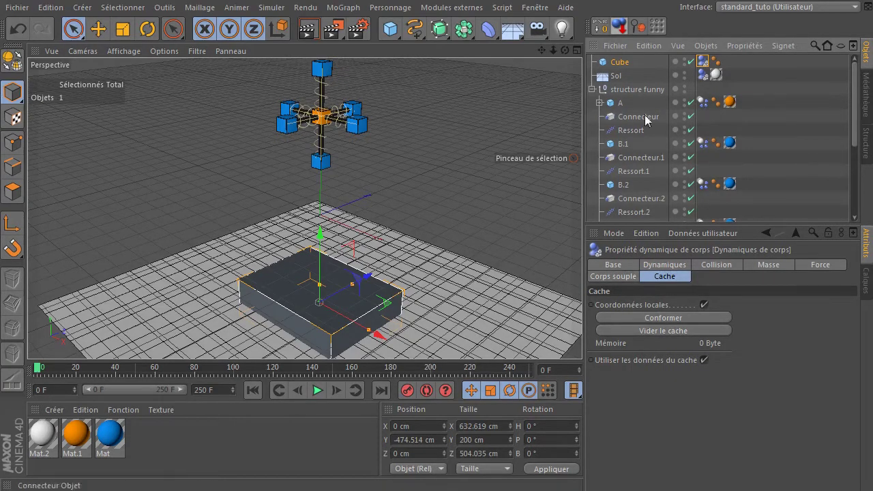
click(604, 64)
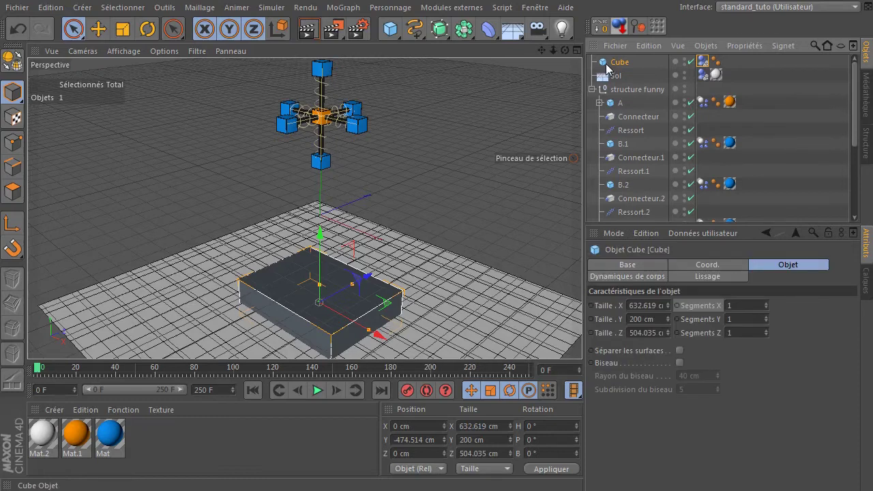
key(Delete)
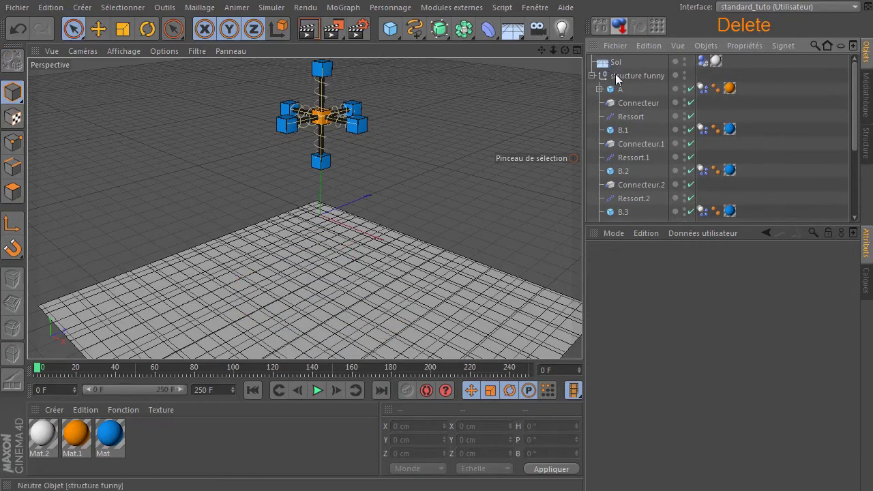
Replay the structure's fall onto the bare floor from the first frame, and stop the playback.
click(251, 393)
click(317, 390)
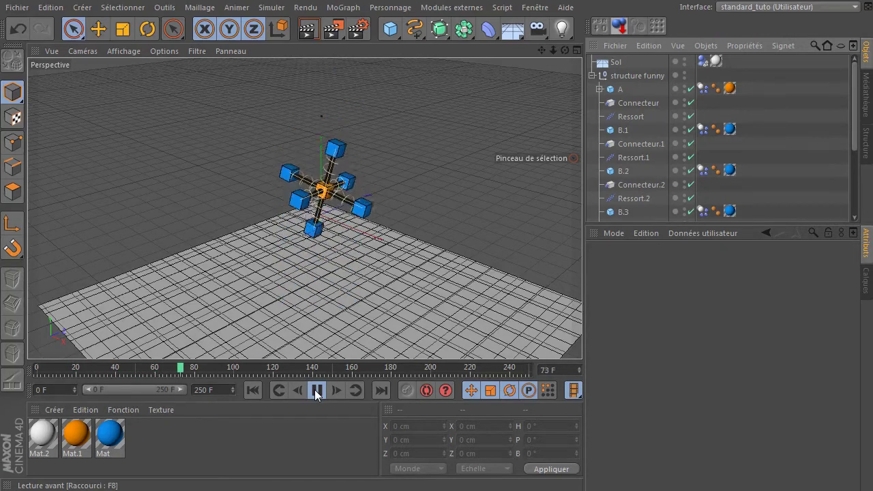
click(316, 391)
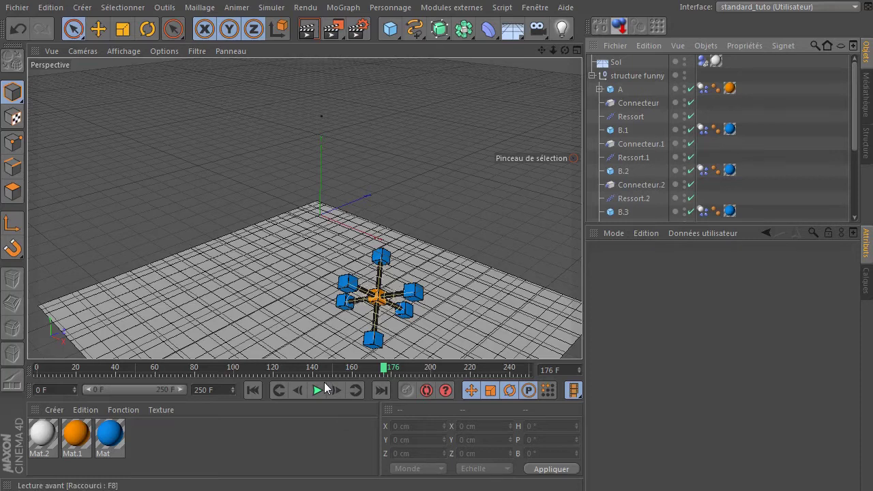
Play the structure's fall once more from the start, and render the view with the playhead back at frame 0.
click(249, 389)
click(318, 391)
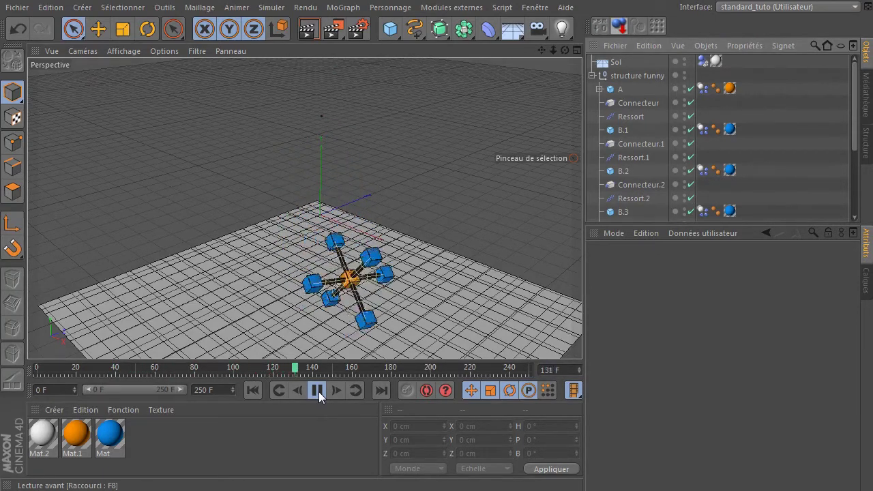
click(319, 390)
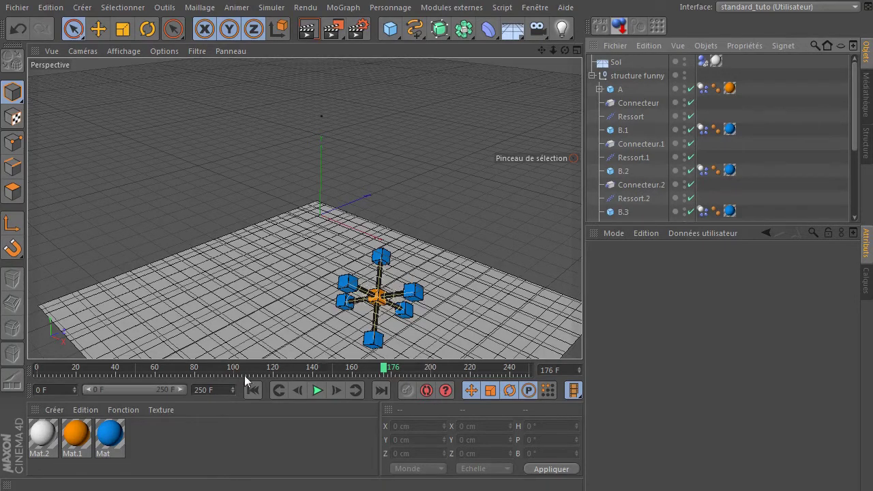
click(253, 390)
drag(555, 47, 527, 51)
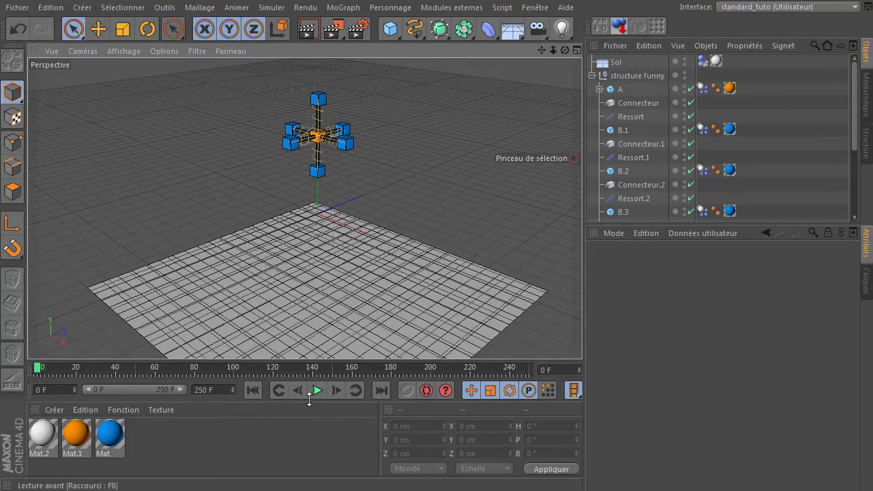
click(308, 28)
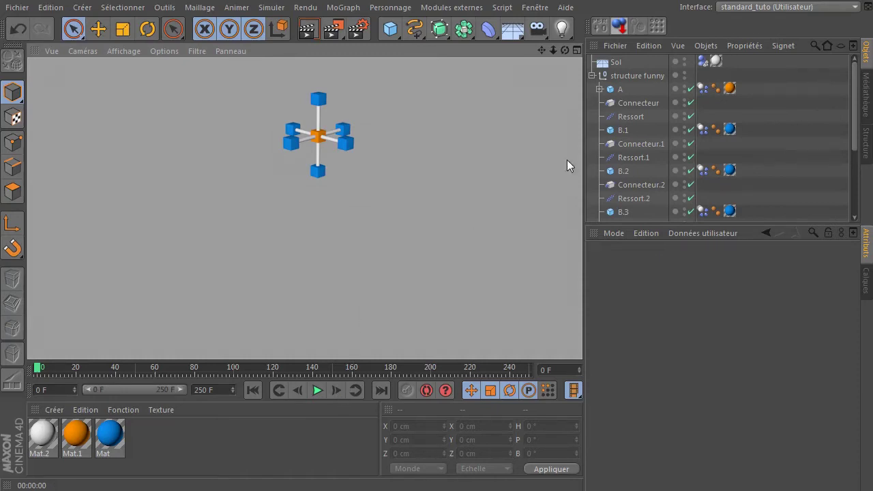
Add a plane, move the Sol floor's dynamics body tag onto it, and delete the Sol object.
click(390, 28)
click(531, 68)
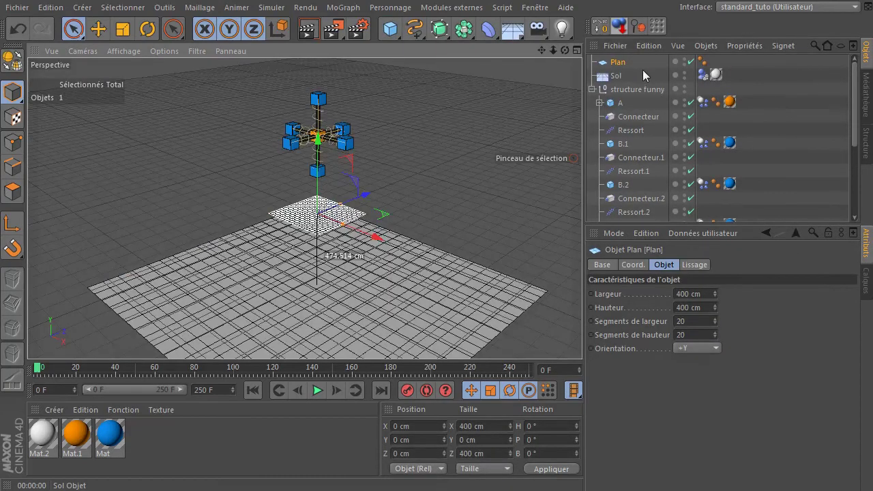
drag(703, 76, 714, 62)
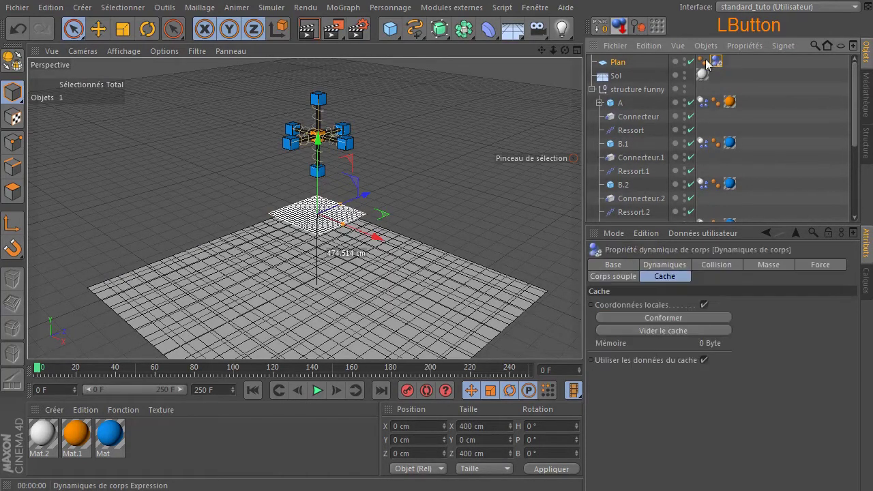
click(616, 77)
key(Delete)
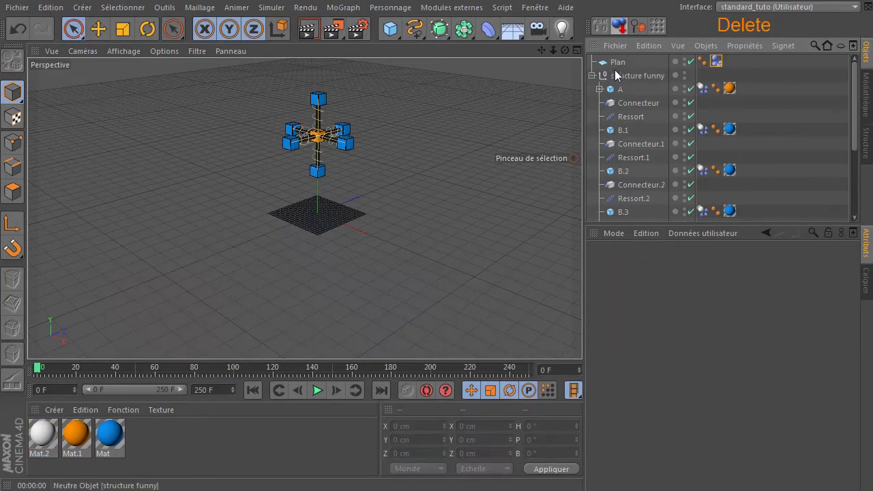
Set the plane to 2000 by 2000 cm with 10 by 10 segments, and lower it to about -622.6 cm in Y.
click(617, 63)
click(705, 305)
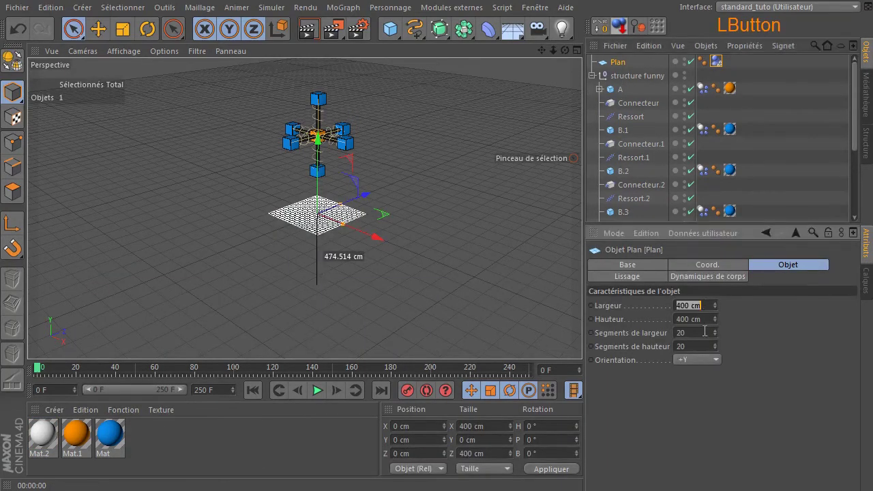
text(10)
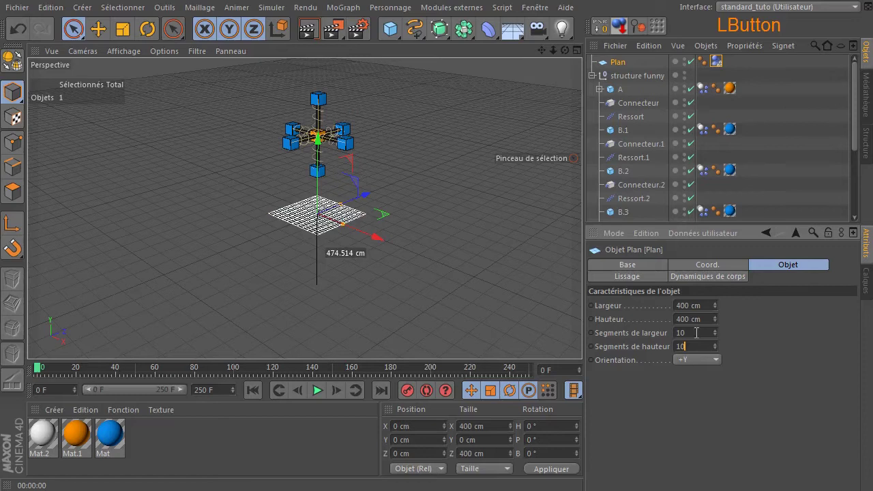
click(699, 305)
text(200)
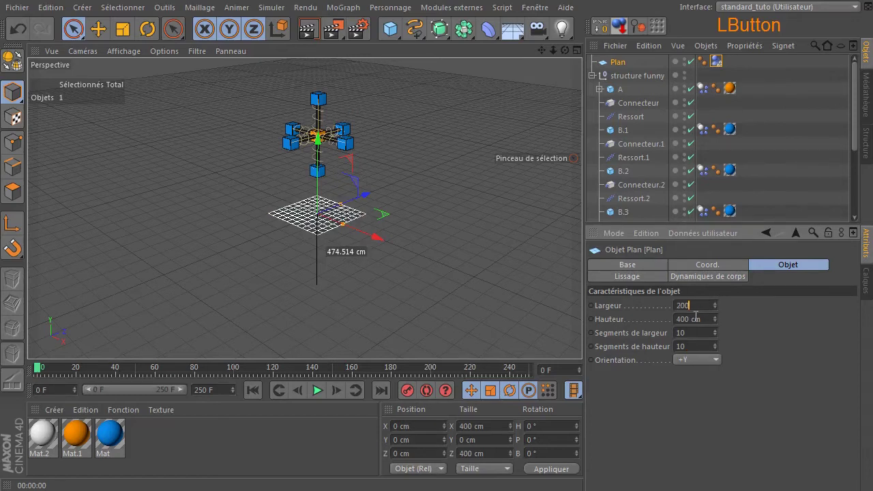
click(695, 318)
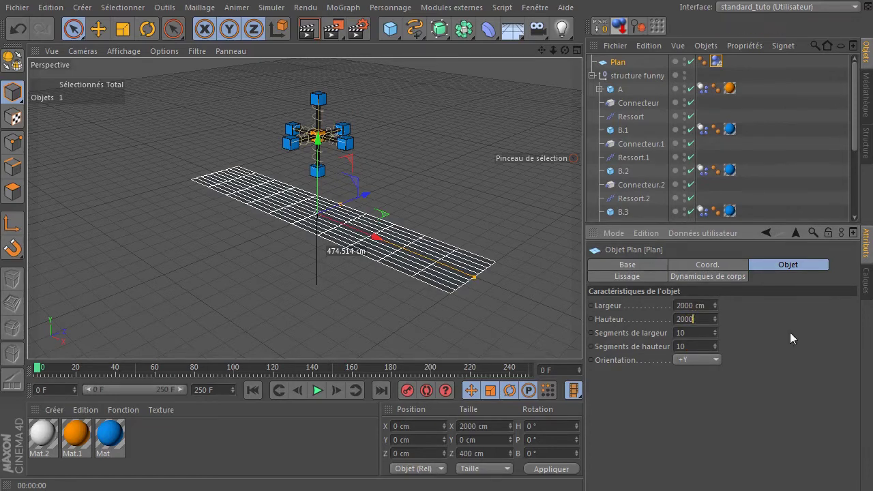
click(790, 332)
drag(317, 139, 321, 314)
Test the structure's fall onto the plane, stop at about frame 140, and render the view.
click(317, 390)
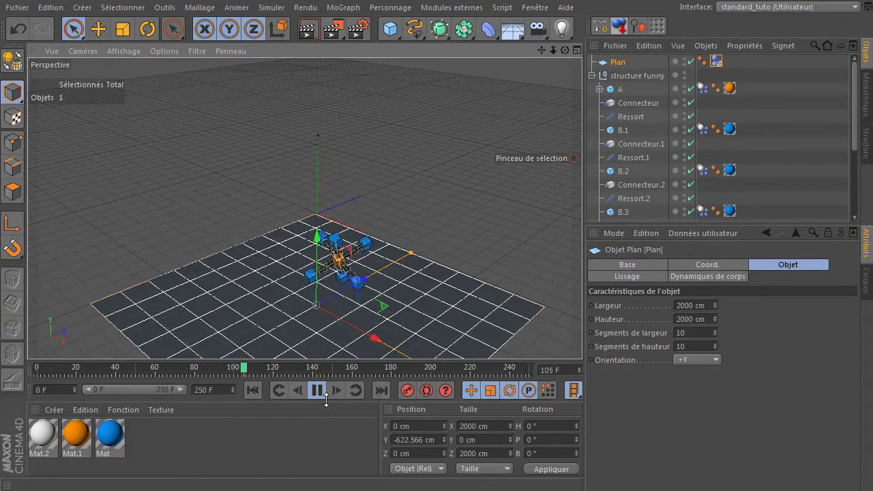
click(317, 391)
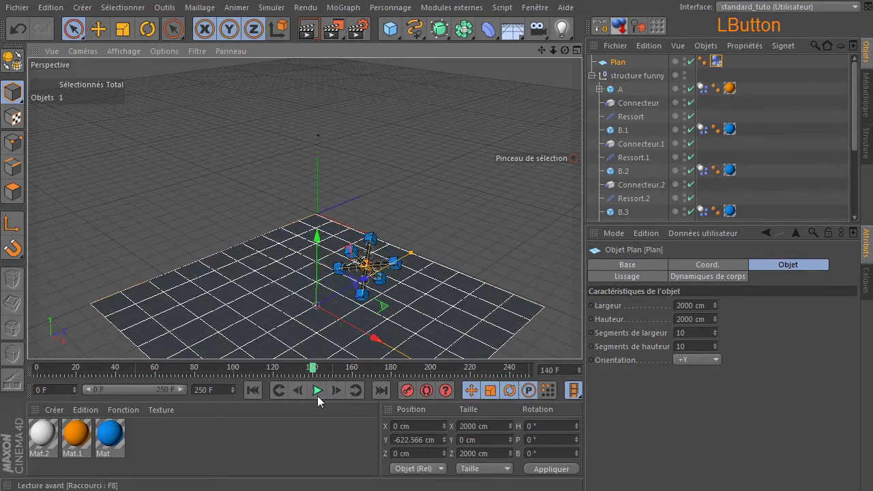
click(307, 29)
Apply the white Mat.2 material to the plane and add an Arrière plan background object.
drag(43, 433, 308, 260)
drag(510, 34, 576, 140)
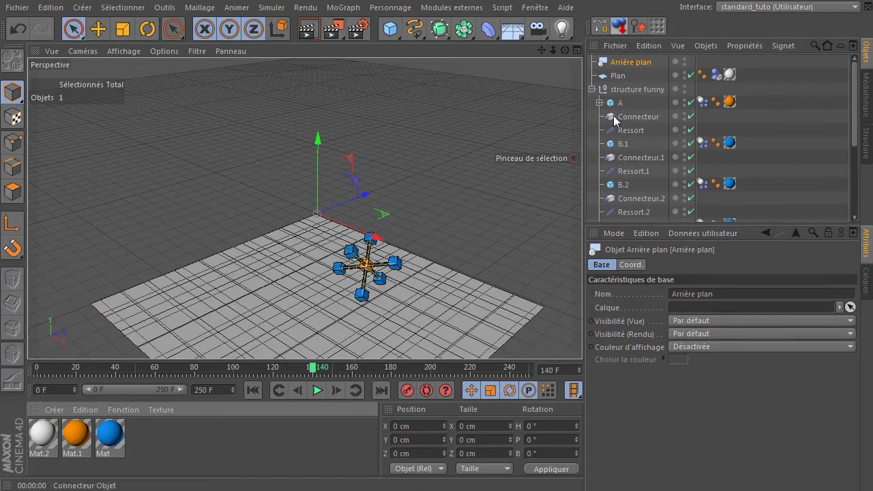
Remove the white material from the plane, and create a new material assigned to the Arrière plan object.
click(731, 75)
key(Delete)
click(631, 63)
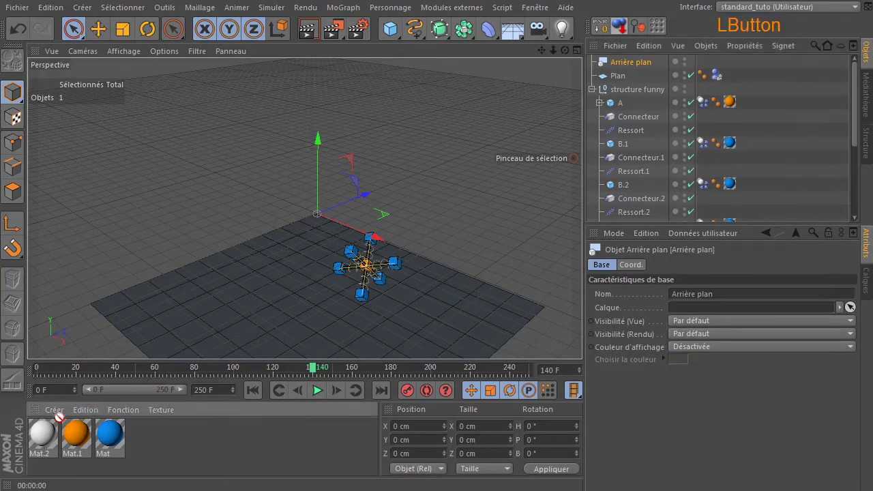
double_click(252, 453)
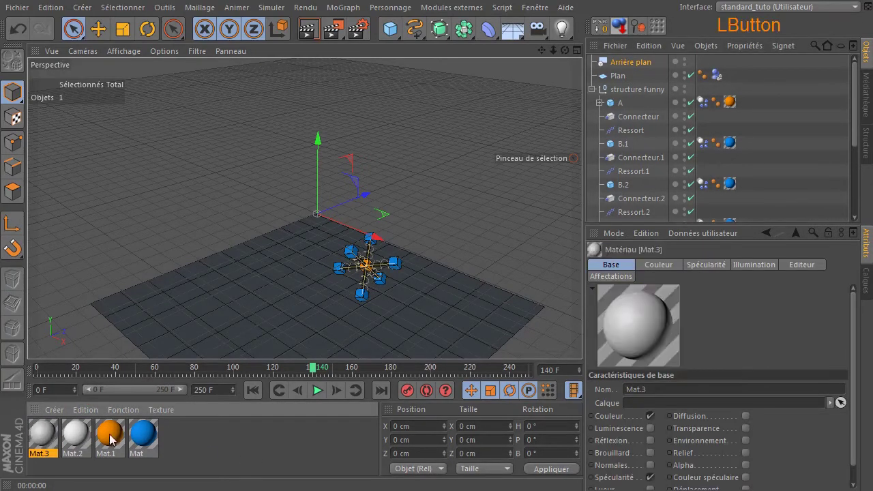
drag(654, 66, 651, 63)
Disable specularity on Mat.3 and give its colour channel a Dégradé texture of type 2D - Circulaire.
double_click(42, 437)
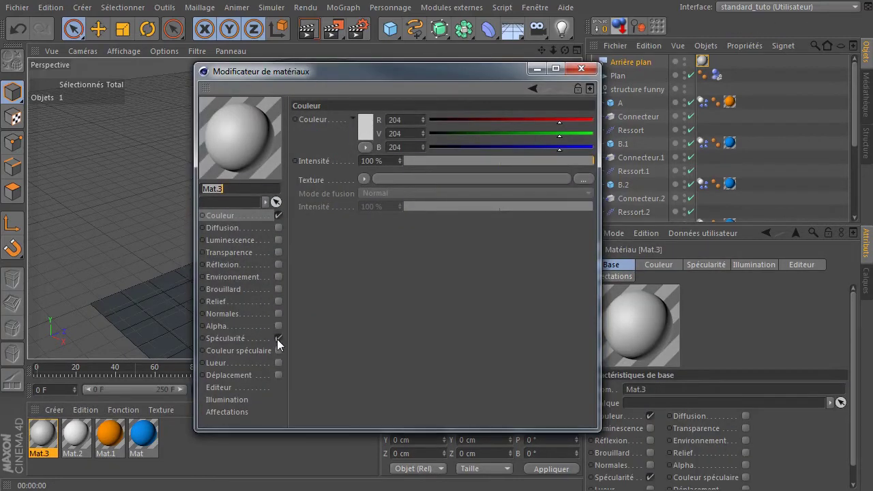
click(279, 338)
click(363, 179)
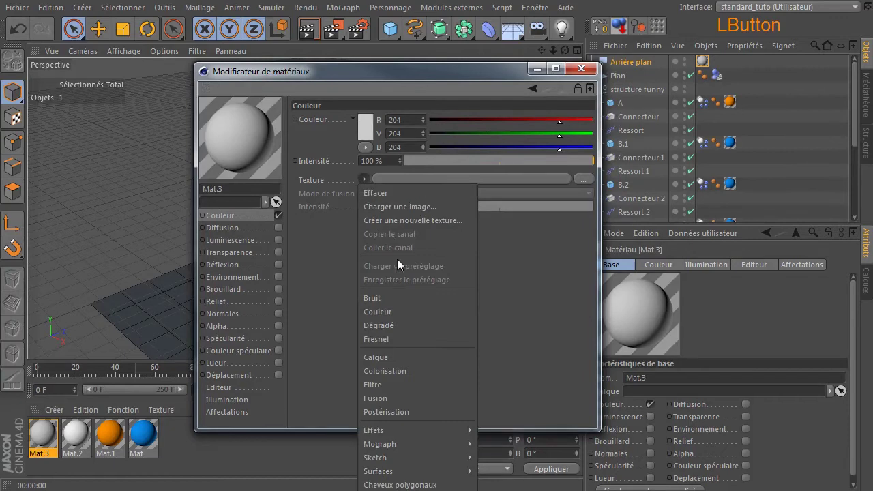
click(385, 322)
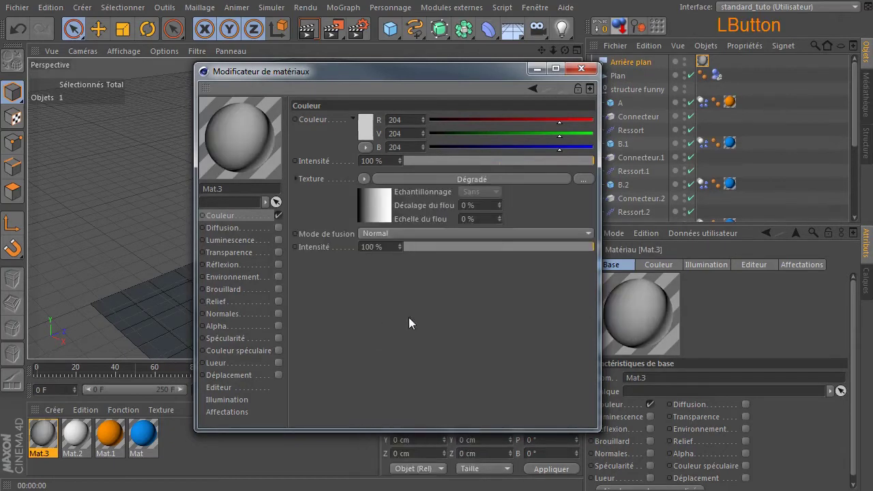
click(436, 185)
click(409, 236)
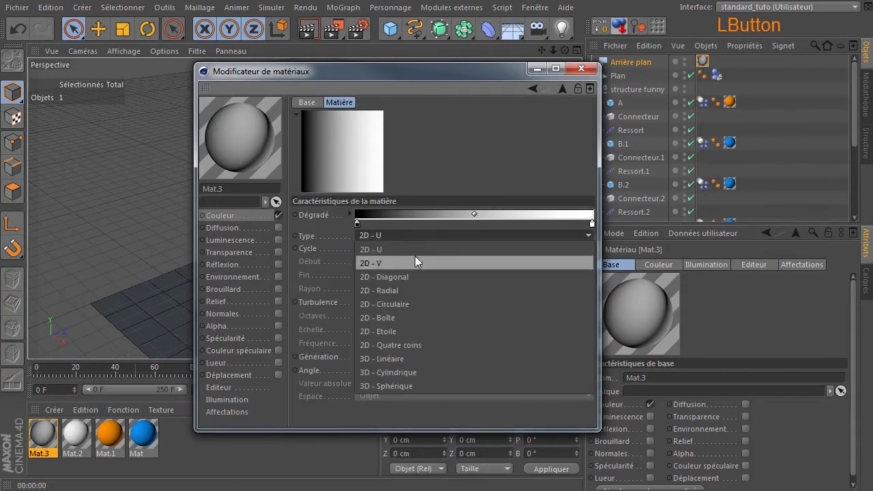
click(398, 301)
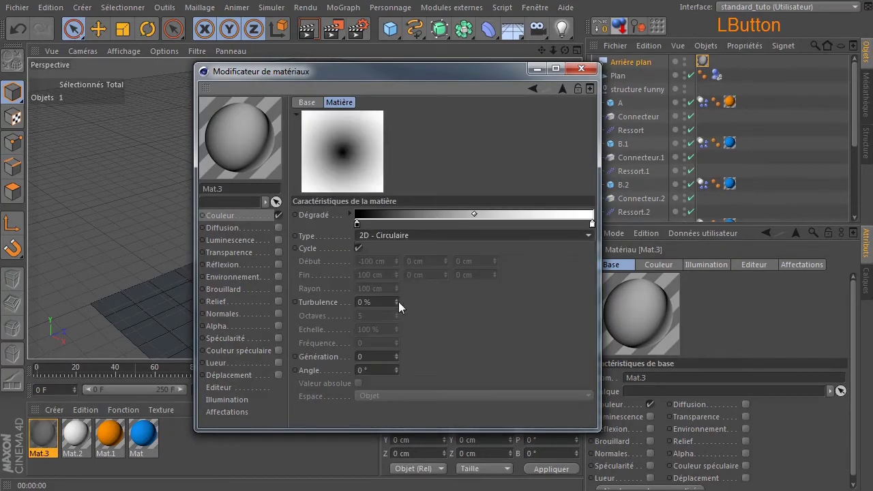
Set the gradient's start colour to grey RGB 145 and its end colour to dark grey RGB 78, and close the material editor.
double_click(356, 224)
drag(310, 222, 256, 209)
click(325, 289)
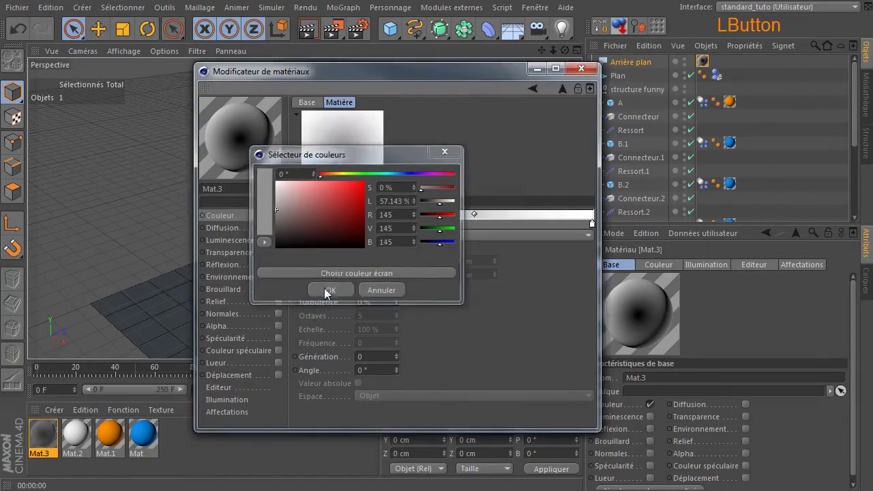
double_click(592, 225)
drag(591, 224, 492, 226)
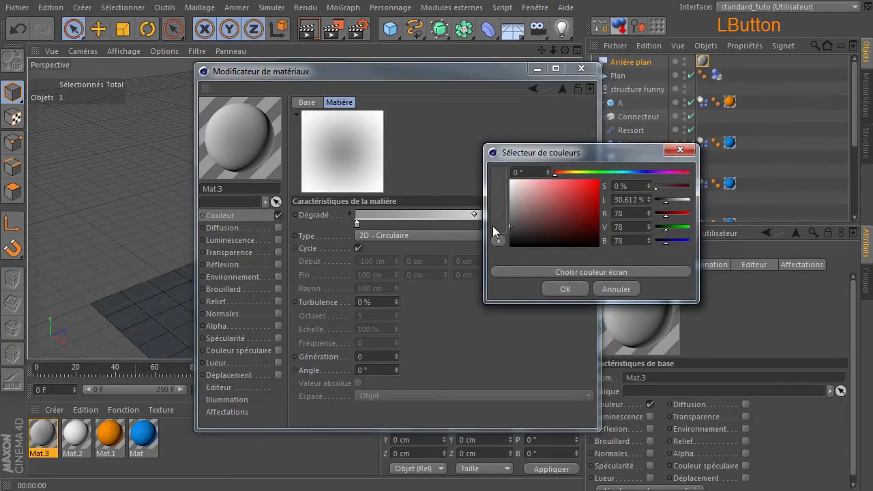
click(564, 288)
click(597, 69)
click(581, 68)
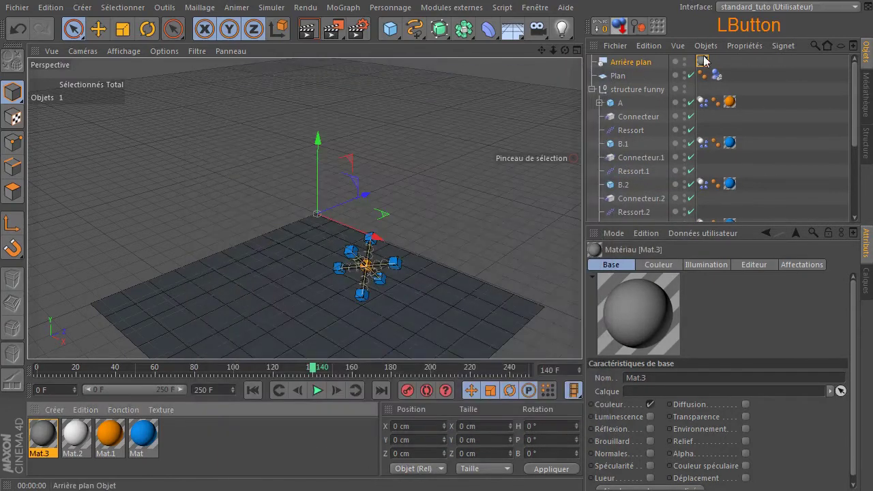
Copy the background's Mat.3 texture tag to the plane, and add a Rendu tag with Composition avec le fond enabled.
ctrl+click(707, 62)
ctrl+drag(727, 73, 728, 75)
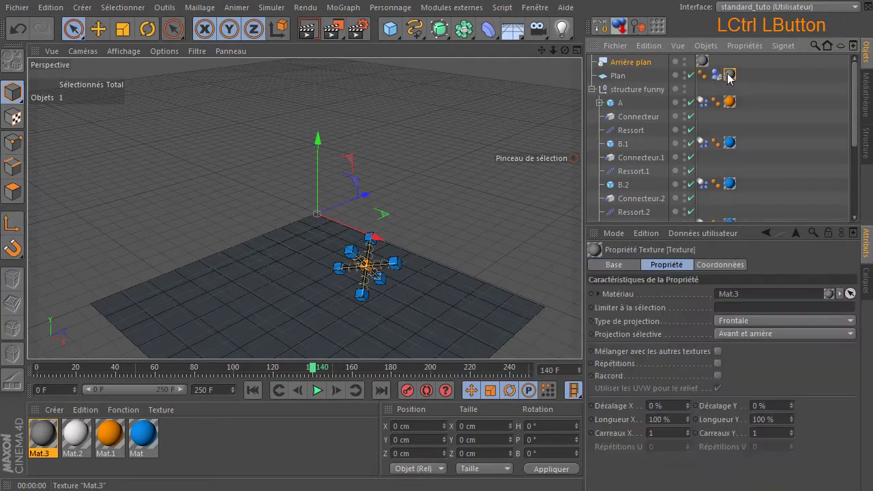
click(624, 78)
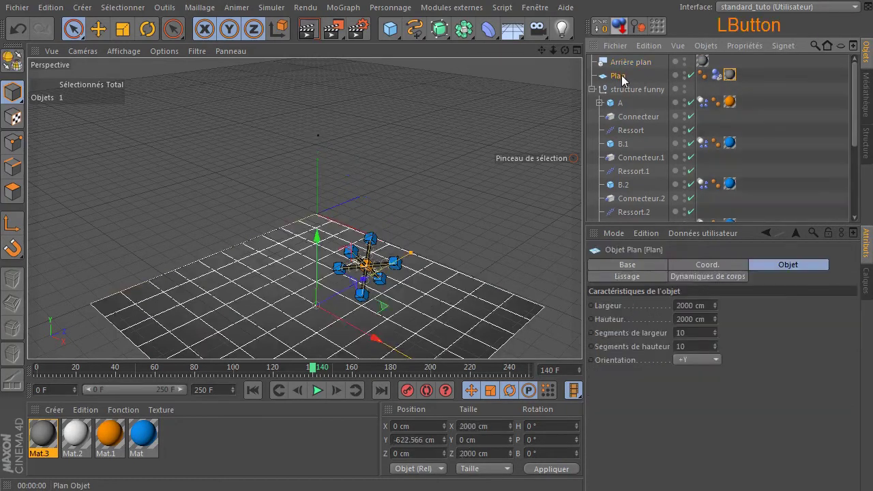
right_click(624, 78)
mouse_move(667, 84)
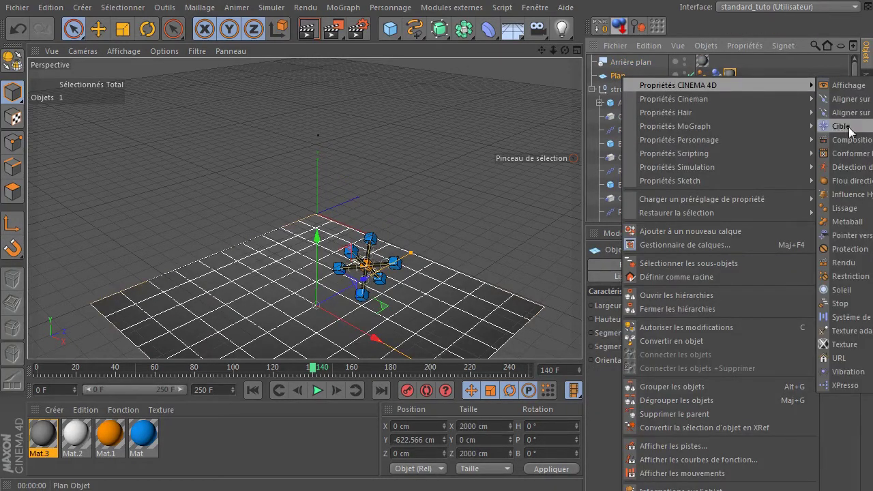
click(836, 265)
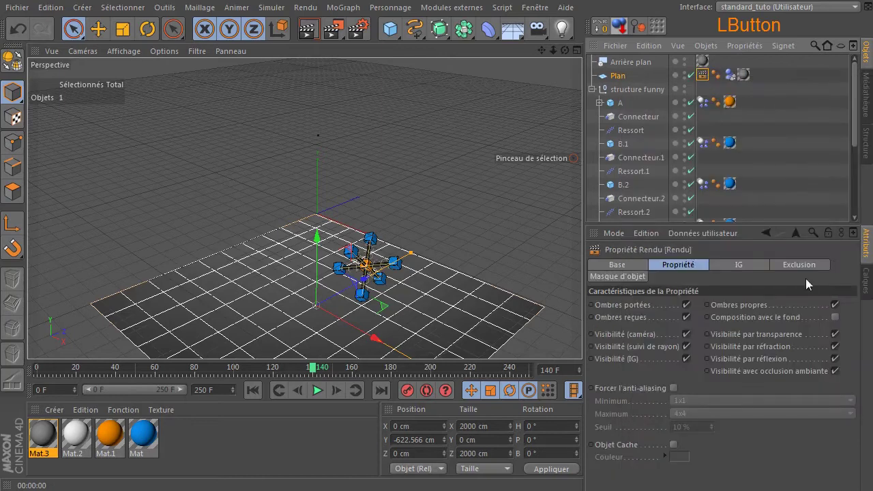
click(835, 317)
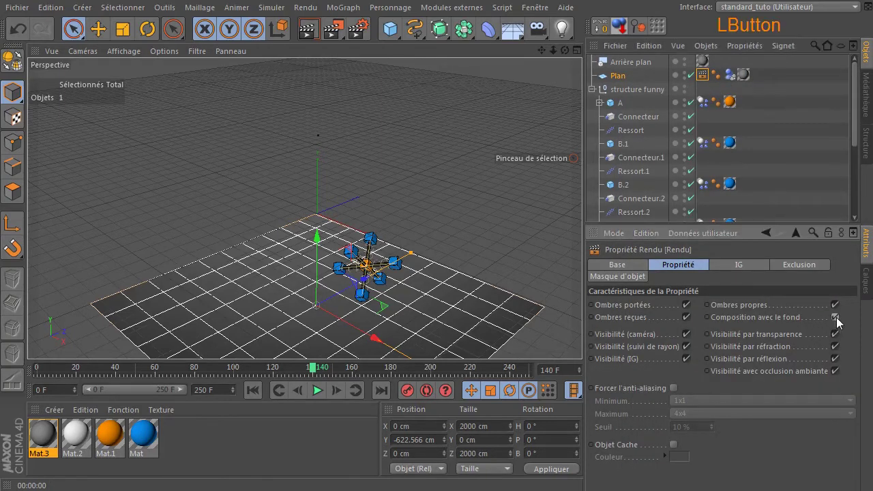
Render the view to check how the plane blends with the gradient background.
click(308, 30)
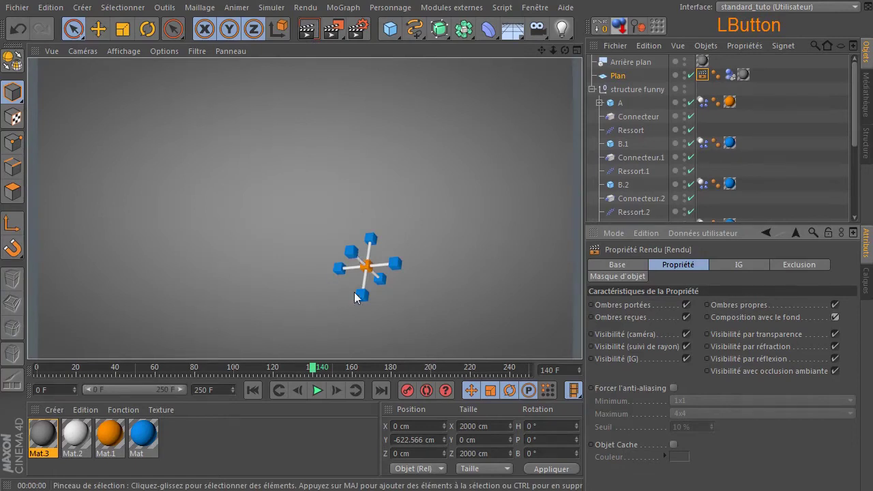
click(453, 296)
Replay the fall from frame 0, render the view at about frame 129, and return to the first frame.
drag(541, 51, 535, 120)
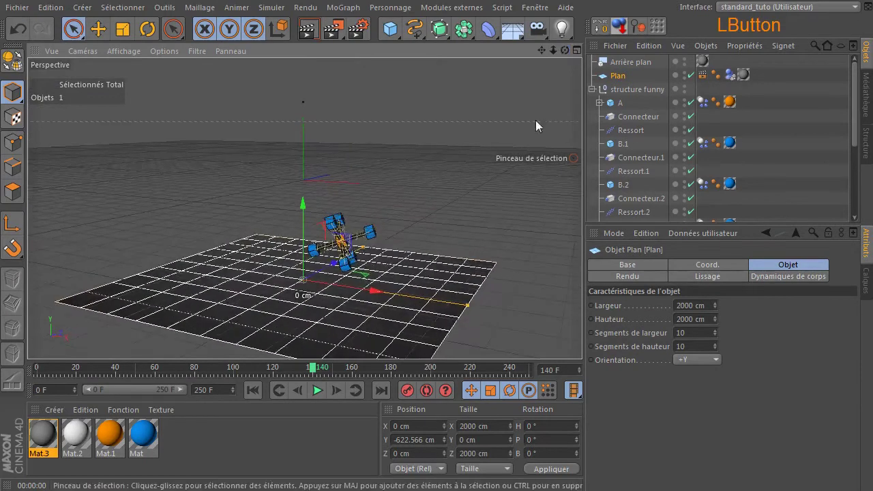
click(251, 390)
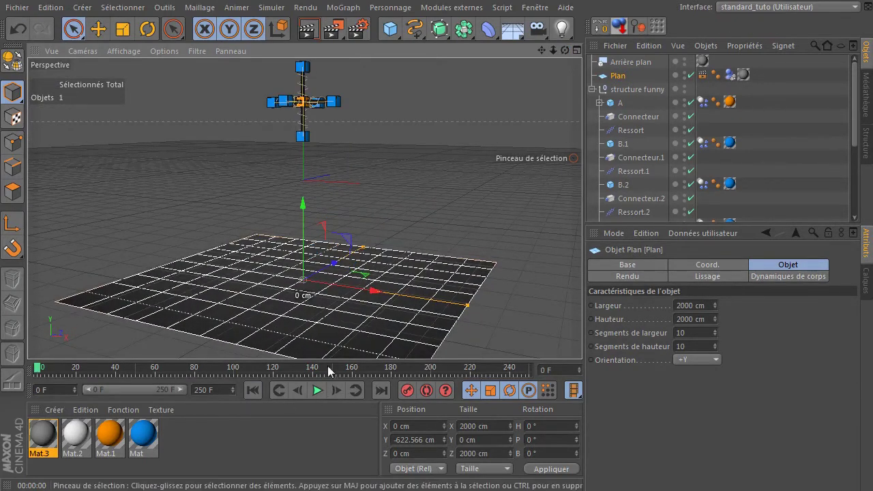
click(316, 394)
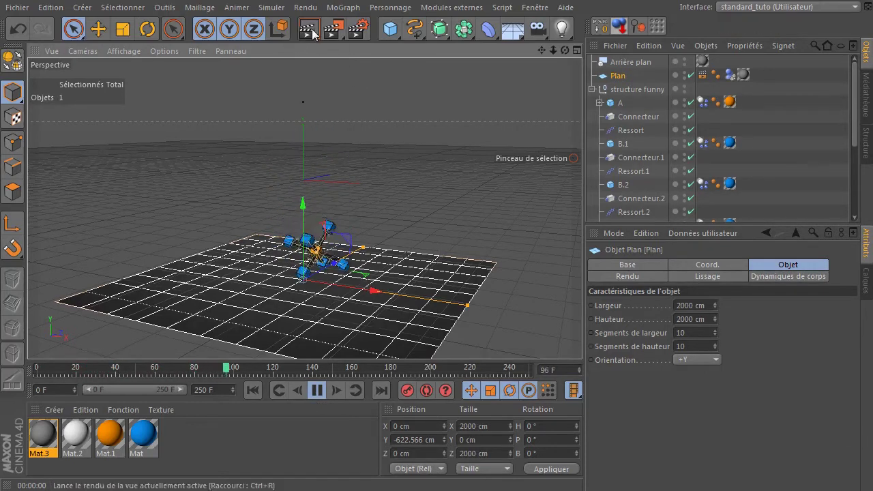
click(316, 390)
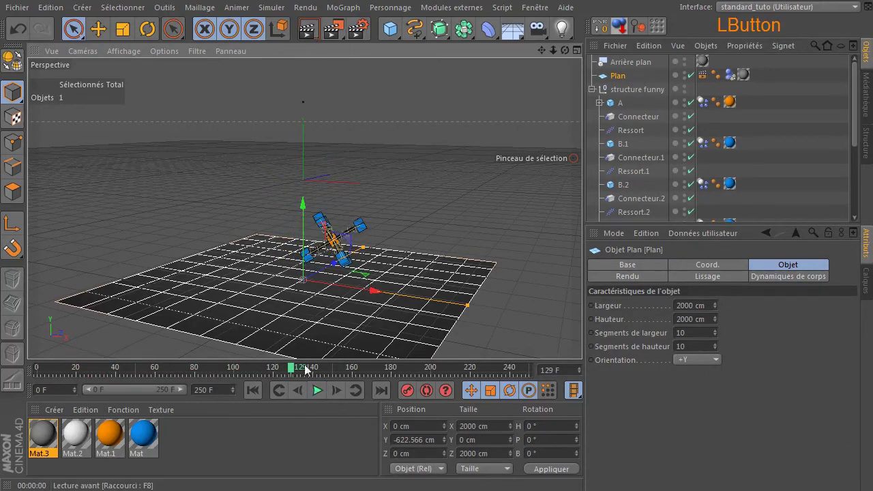
click(308, 27)
click(260, 391)
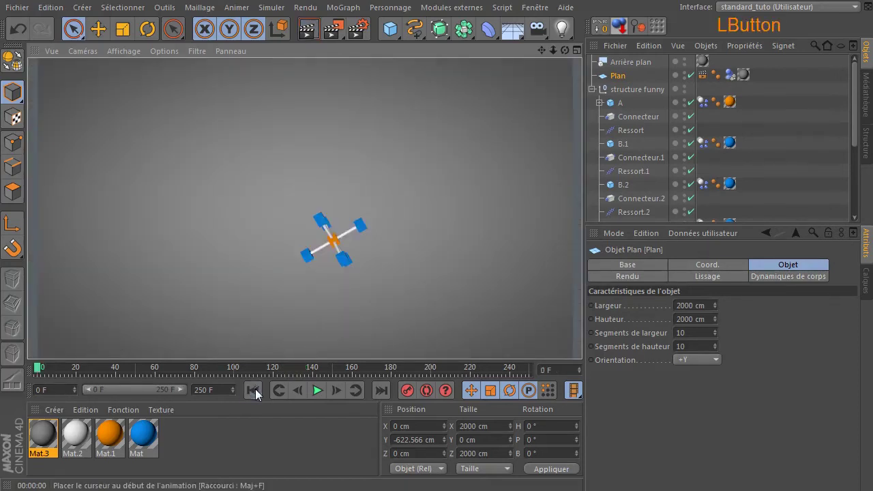
Add an area light, move it along X to about 1005 cm, and add a null object to the scene.
drag(561, 28, 719, 61)
drag(355, 178, 570, 162)
drag(390, 28, 437, 42)
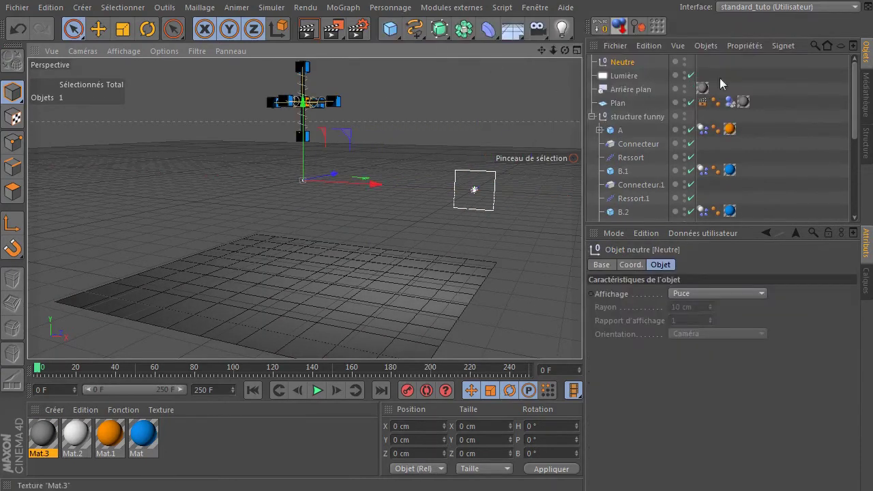
Give the light a Cible tag with the Neutre null as its target.
right_click(616, 64)
mouse_move(660, 68)
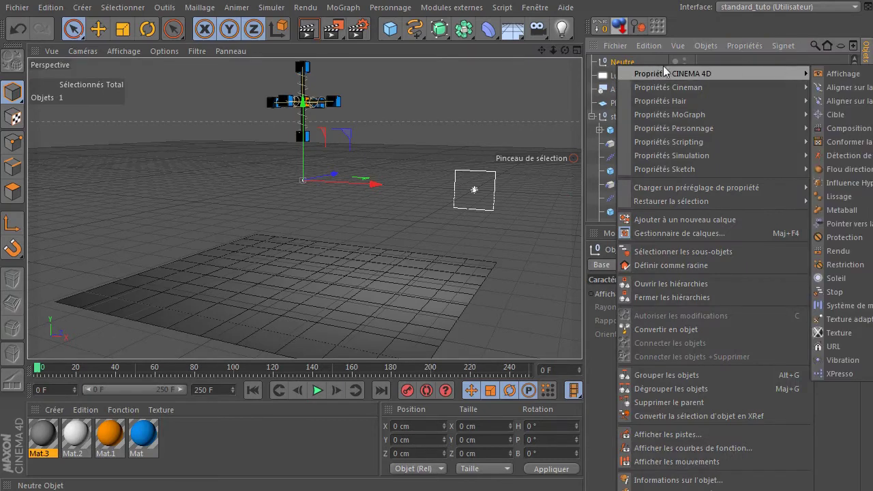
click(610, 63)
right_click(617, 80)
mouse_move(682, 83)
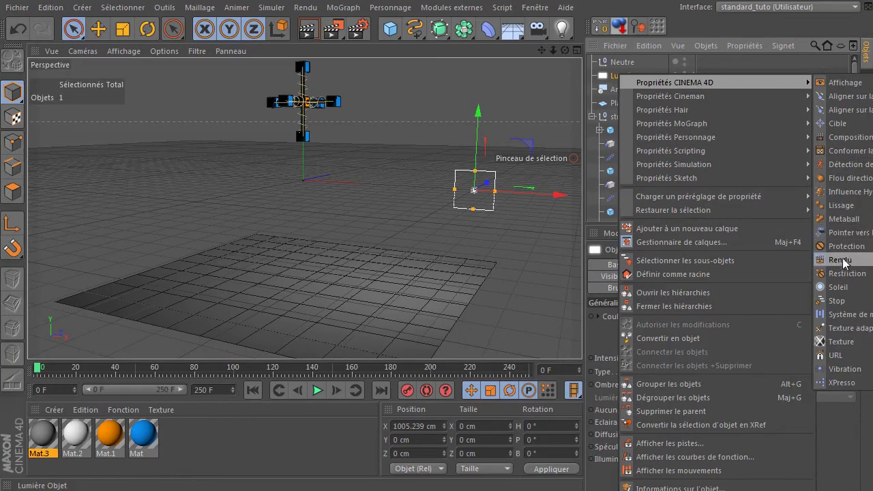
click(620, 64)
drag(682, 266, 686, 296)
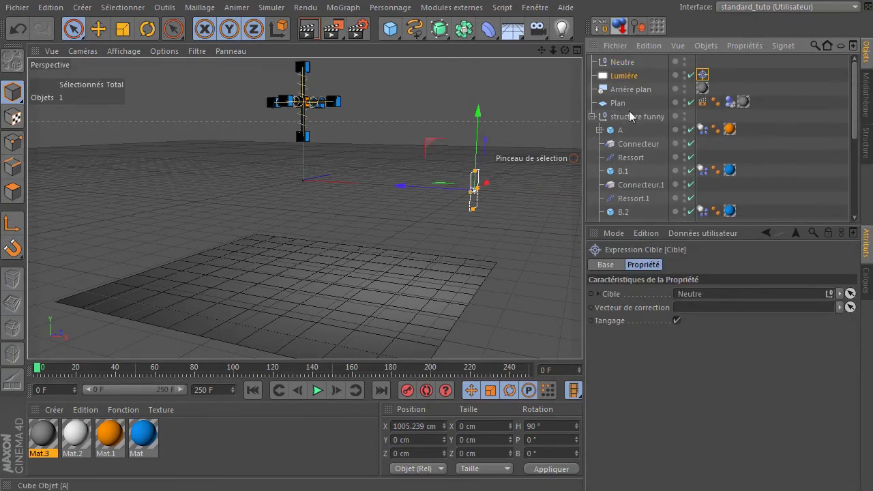
Rename the null Cible and lower it to about Y -387 cm, just above the plane.
double_click(621, 62)
text(Cible)
key(BackSpace)
key(BackSpace)
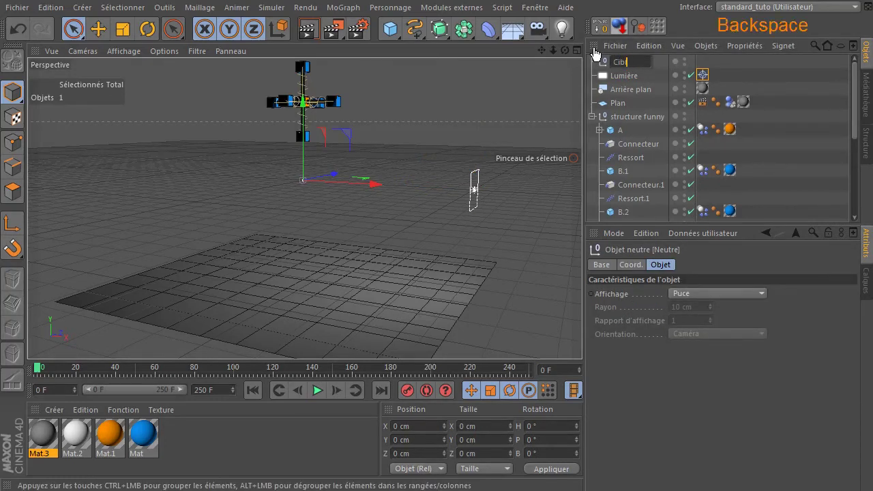
text(le)
key(Return)
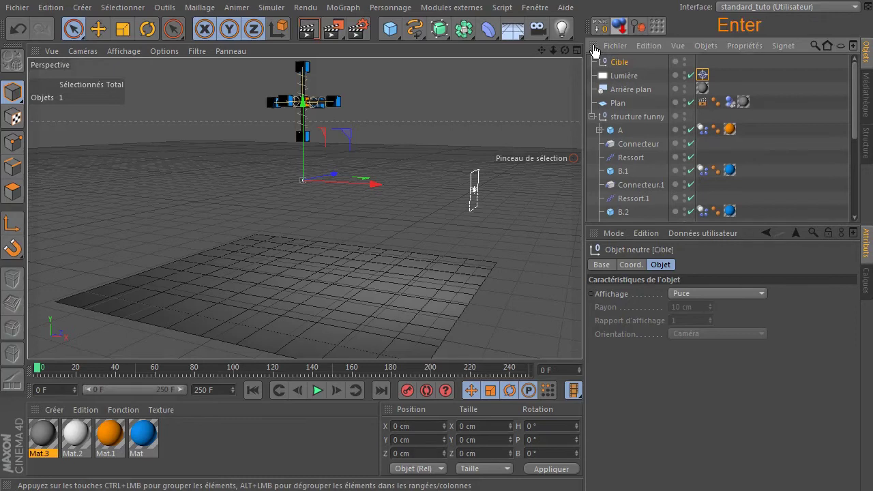
drag(311, 104, 308, 164)
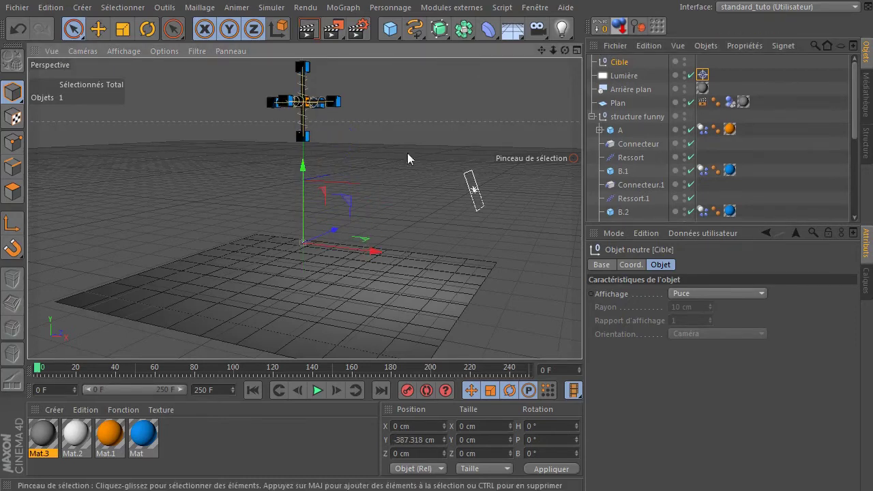
Enlarge the area light to about 1181 x 717 cm and move it to about X 1563, Y 215 cm.
click(626, 76)
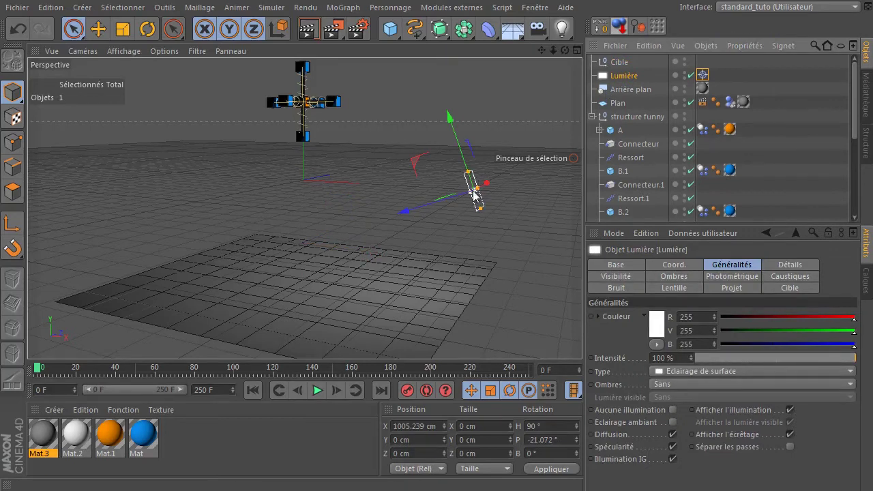
drag(565, 51, 481, 66)
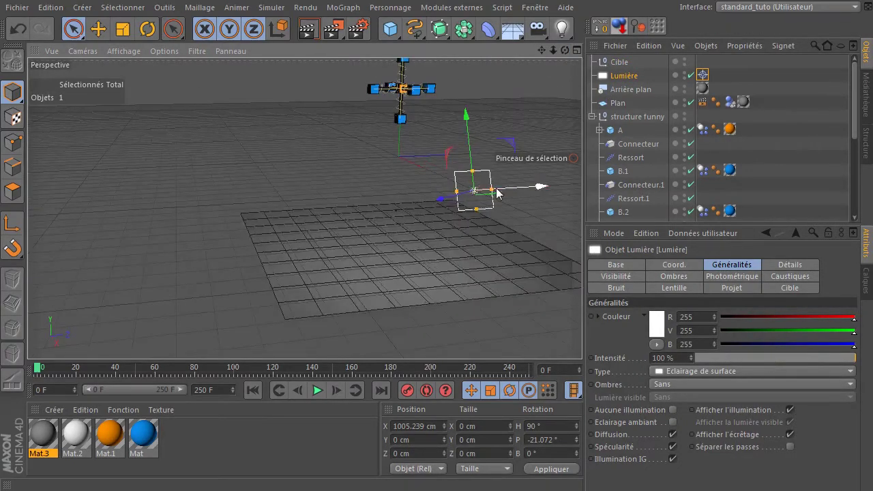
drag(495, 189, 574, 179)
drag(472, 172, 491, 112)
drag(444, 197, 521, 176)
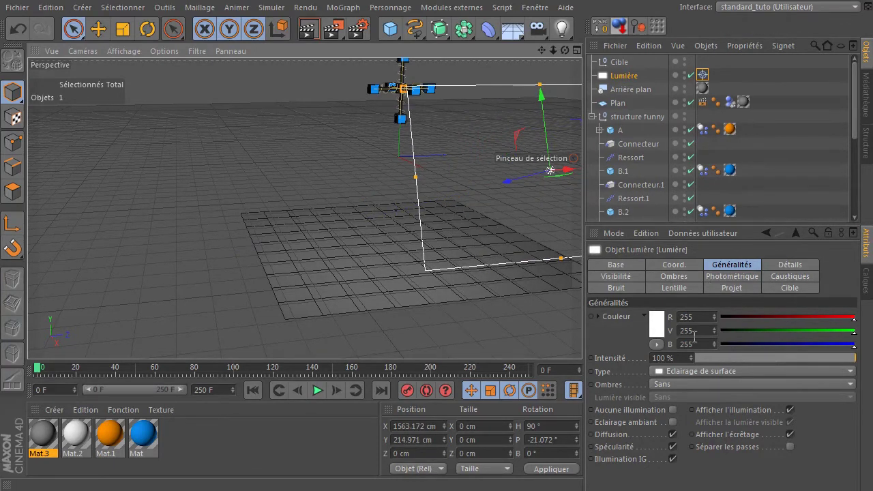
Set the light's shadows to Masques d'ombres (ombres diffuses) and render the fall at about frame 45.
click(695, 387)
click(687, 411)
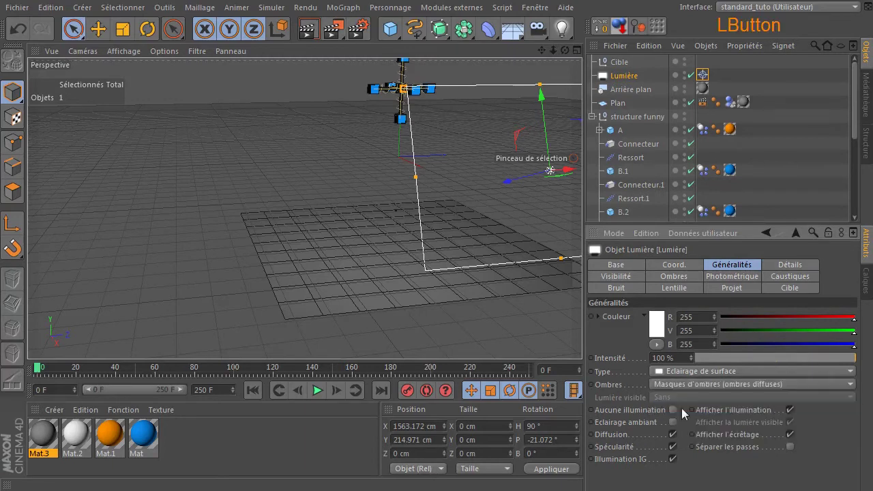
drag(564, 50, 609, 53)
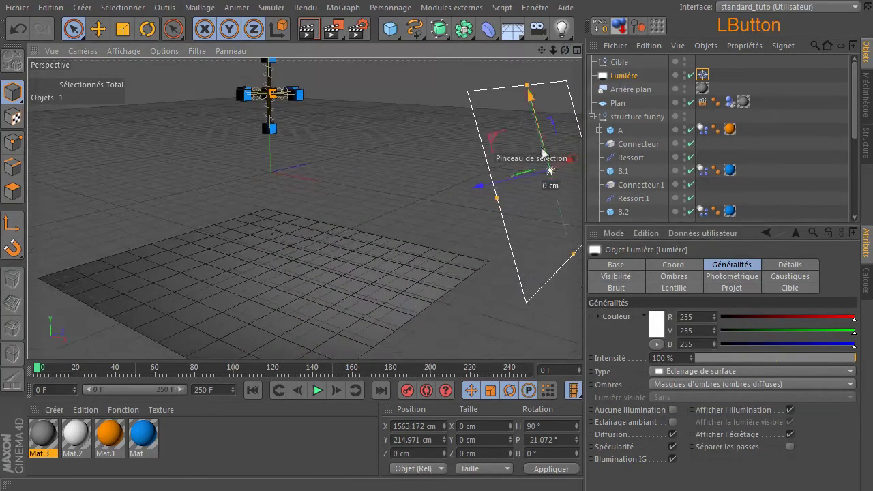
click(318, 392)
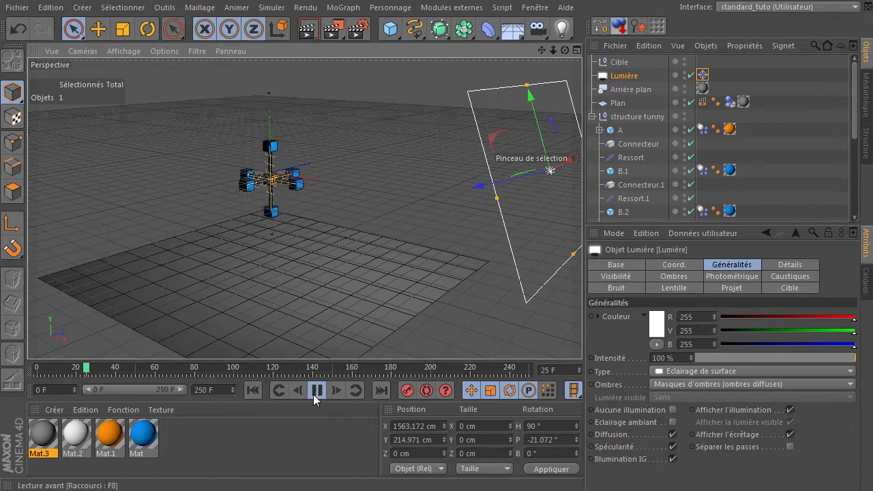
click(317, 391)
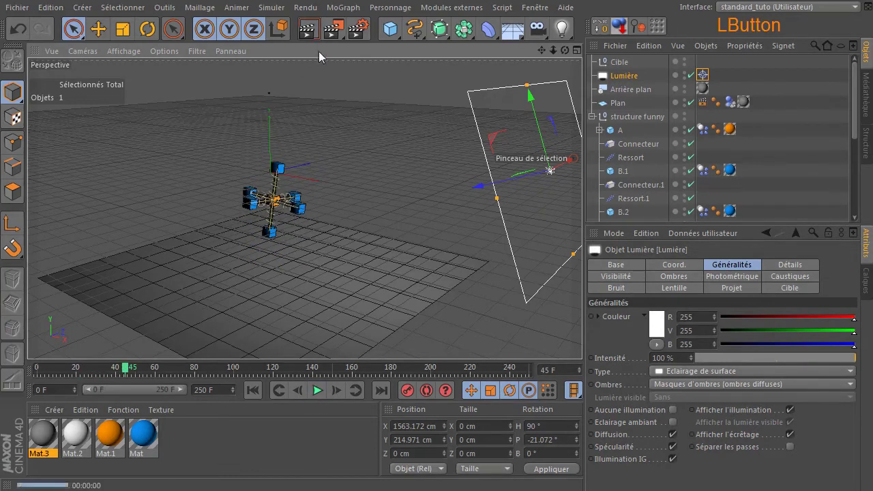
click(308, 29)
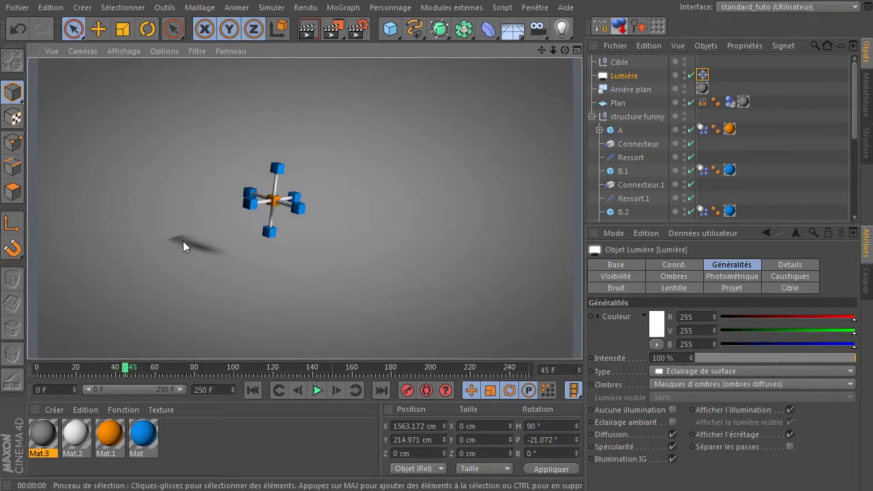
Set the plane's width and height to 6000 cm.
click(617, 103)
click(702, 305)
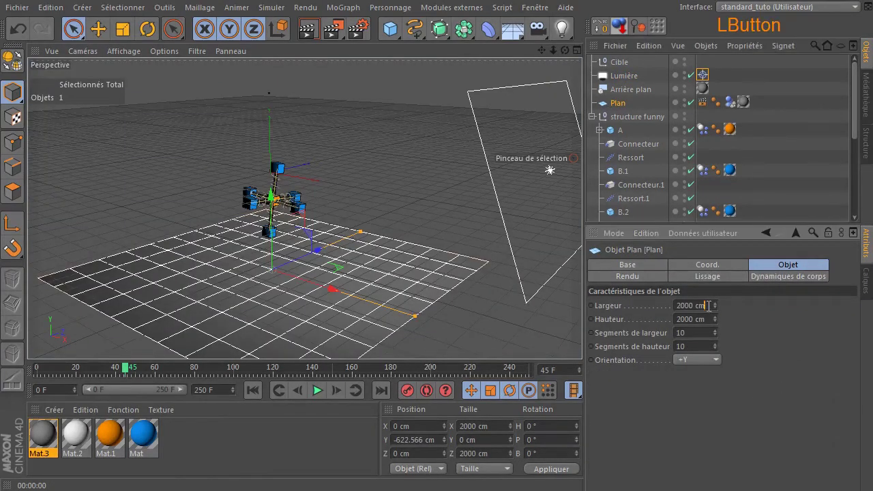
text(5)
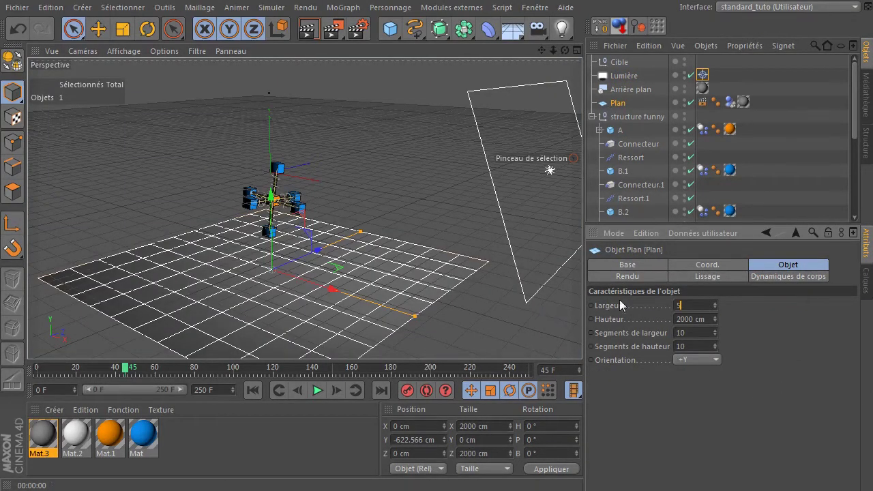
drag(701, 303, 606, 308)
text(6000)
click(706, 320)
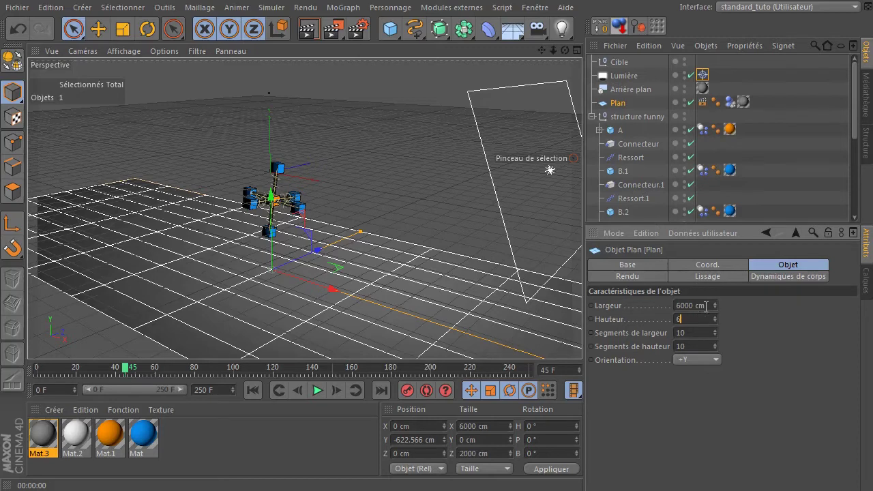
text(6000)
key(Return)
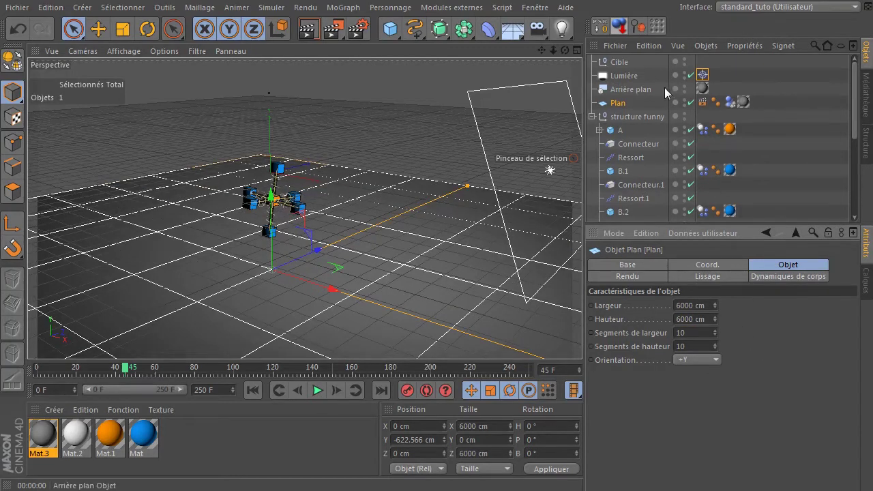
Set the light's attenuation to Carré inverse (Physiquement précis) with a radius of about 2430 cm, and render the view.
click(624, 76)
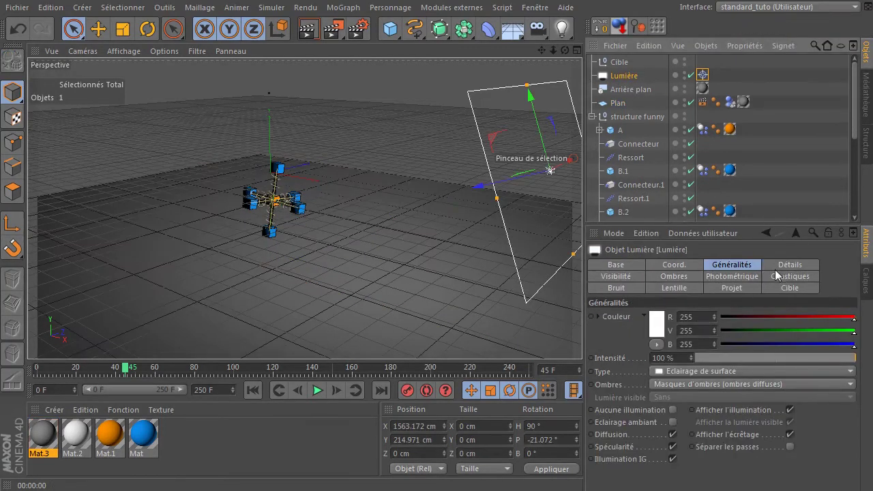
click(792, 265)
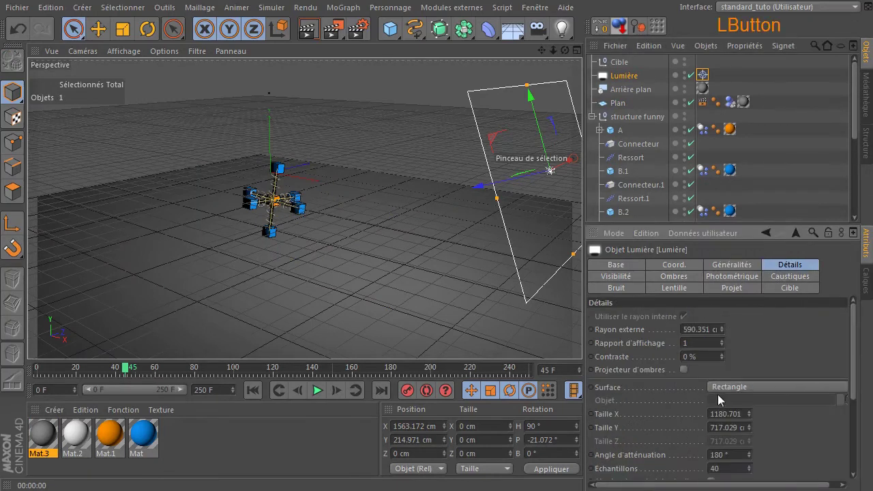
click(634, 280)
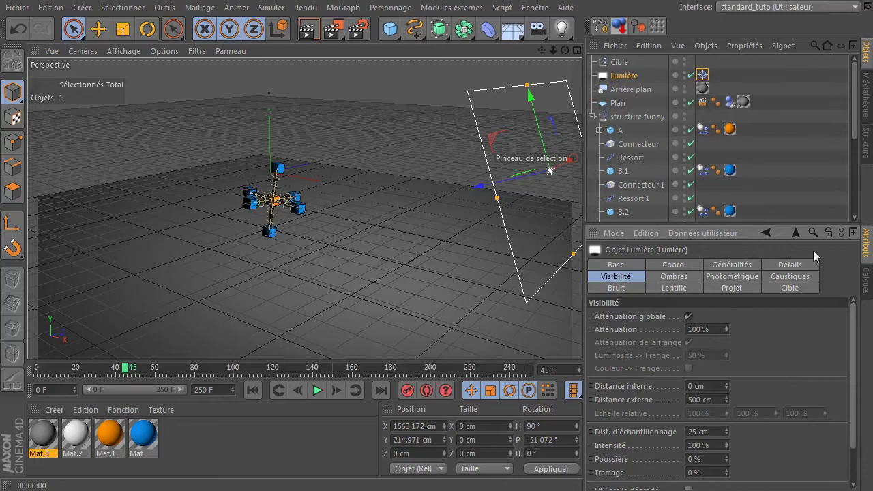
click(782, 265)
drag(853, 344, 865, 434)
click(738, 403)
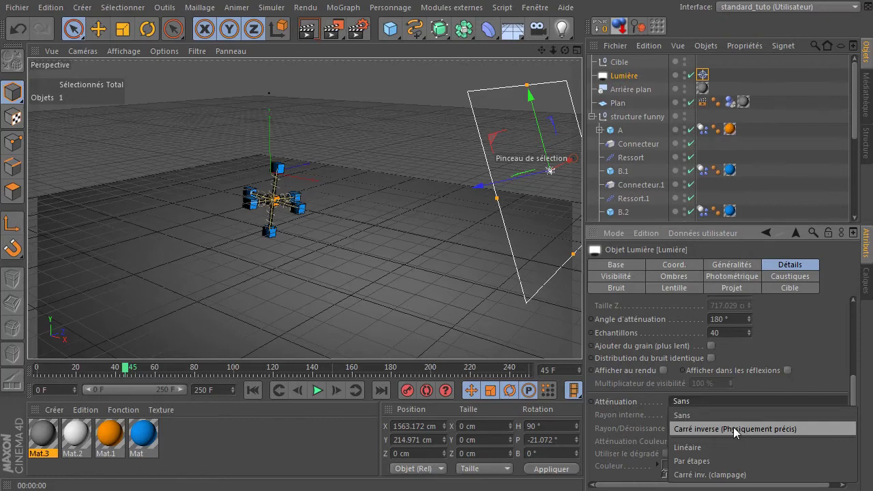
click(735, 429)
drag(440, 199, 193, 221)
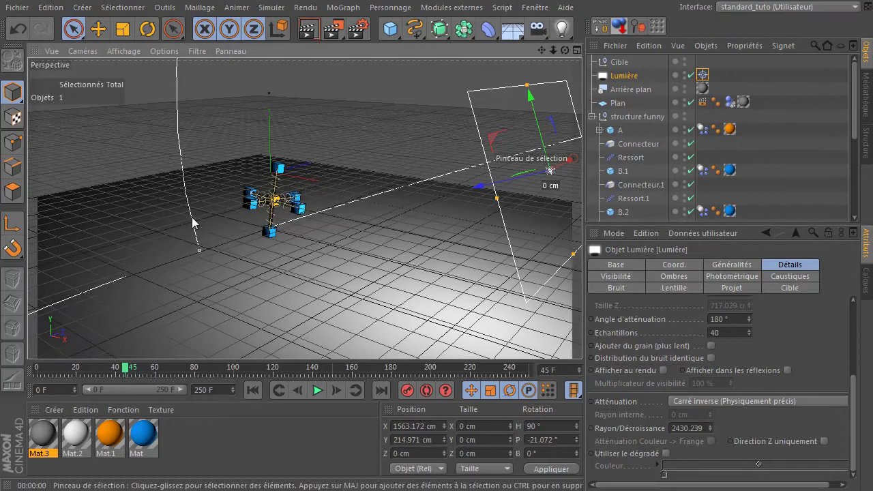
click(309, 29)
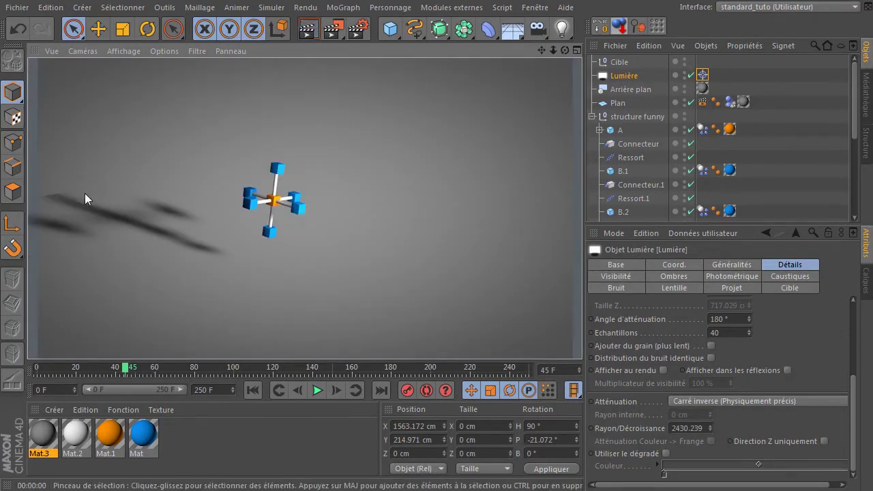
Set the light's shadow density to 95 % and its shadow colour to dark grey RGB 41.
click(625, 80)
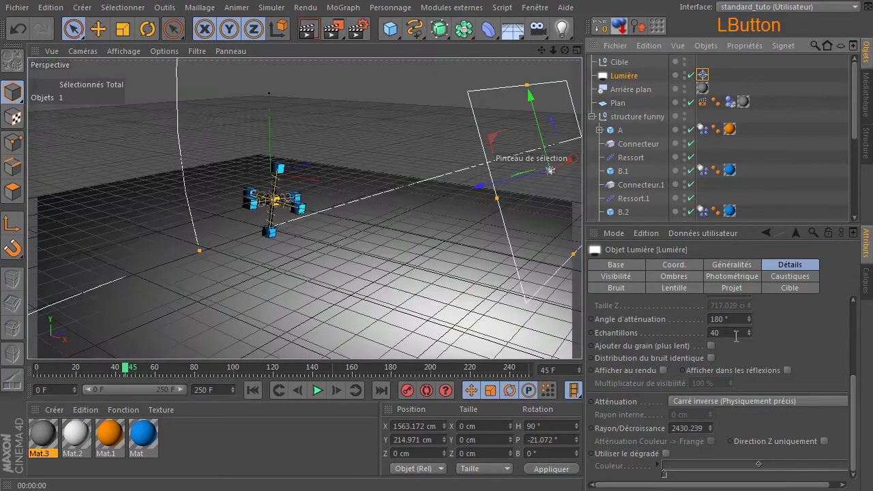
click(666, 277)
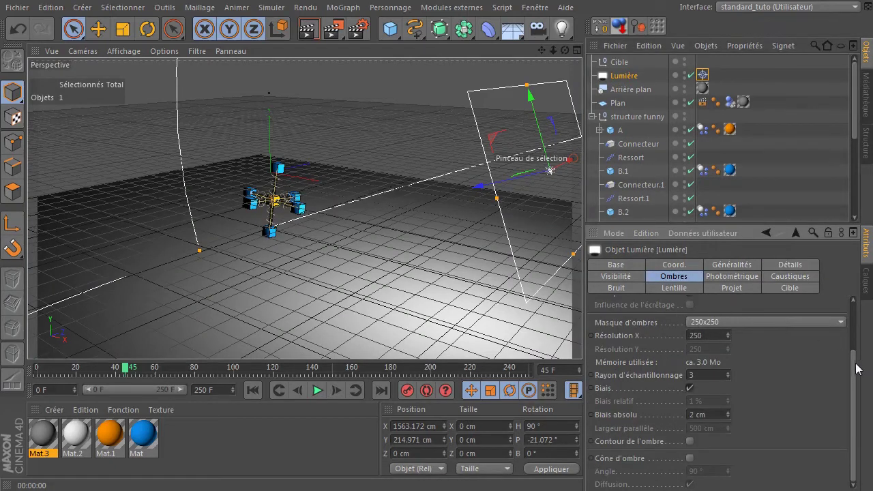
drag(858, 368, 854, 310)
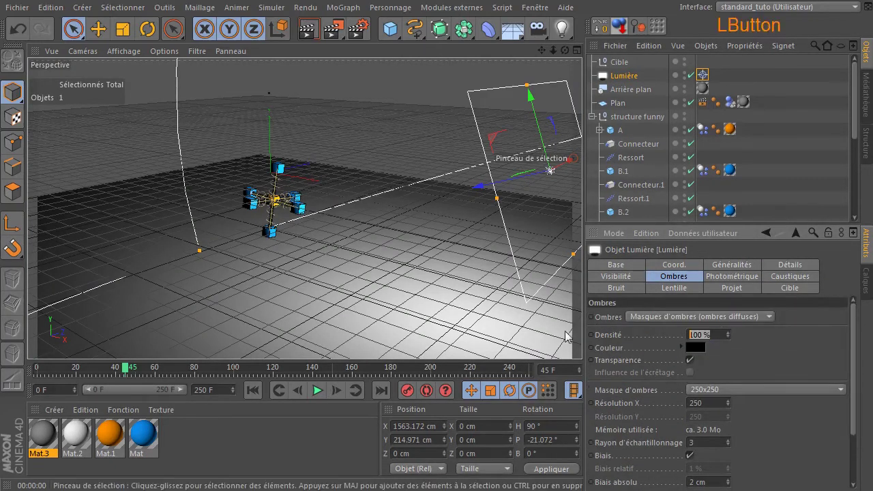
text(95)
click(696, 346)
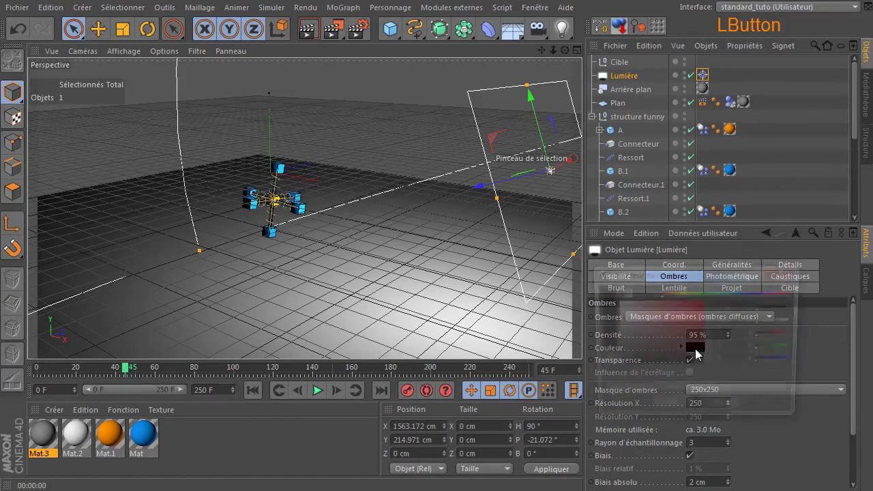
drag(589, 360, 587, 360)
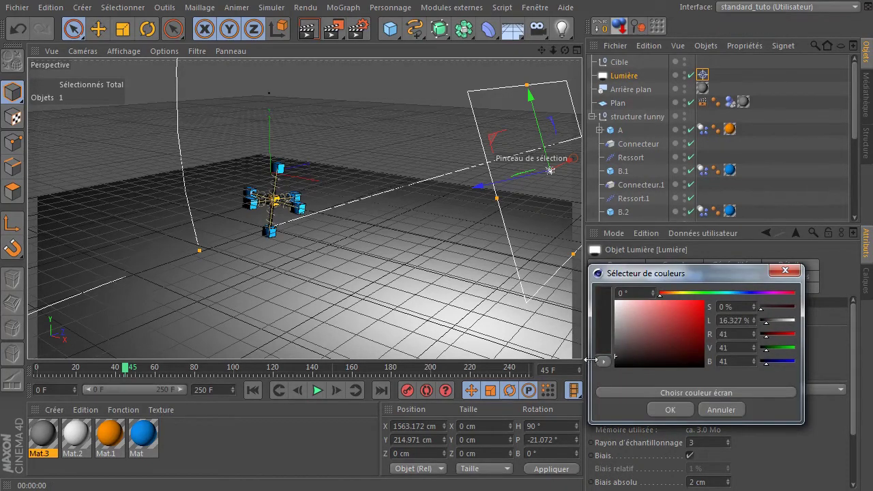
click(659, 411)
click(738, 388)
click(733, 387)
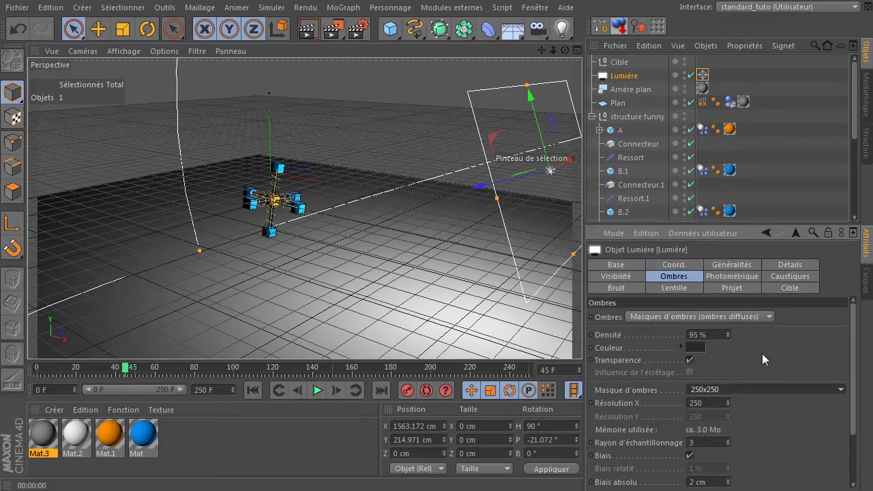
Reduce the light's attenuation radius so it ends near the structure, and render the view.
drag(196, 252, 251, 240)
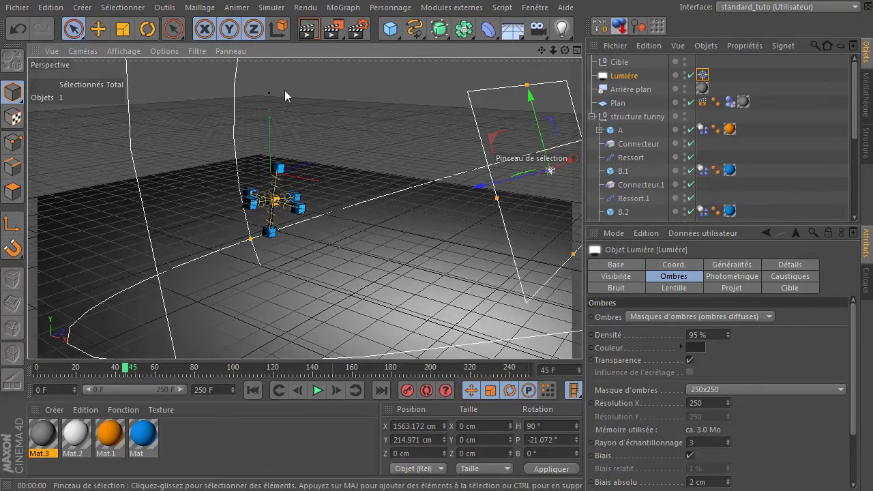
click(310, 31)
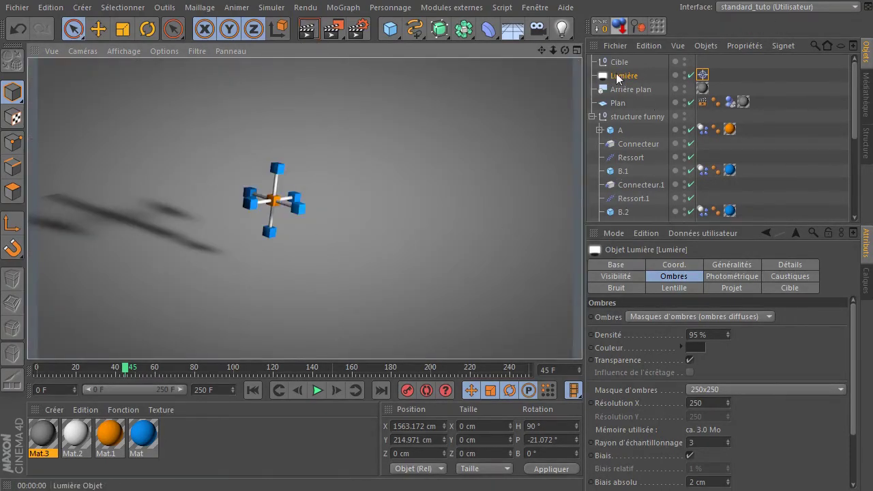
Set the light's attenuation to Linéaire and render the view.
click(791, 265)
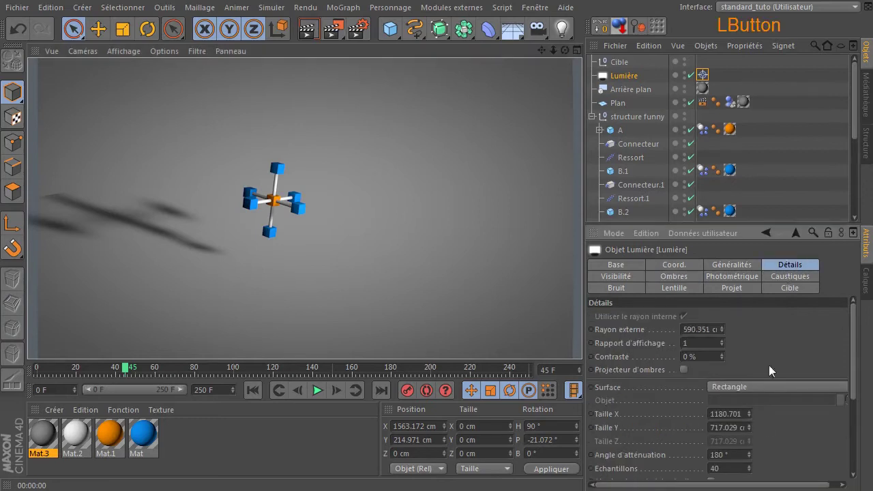
drag(859, 371, 854, 444)
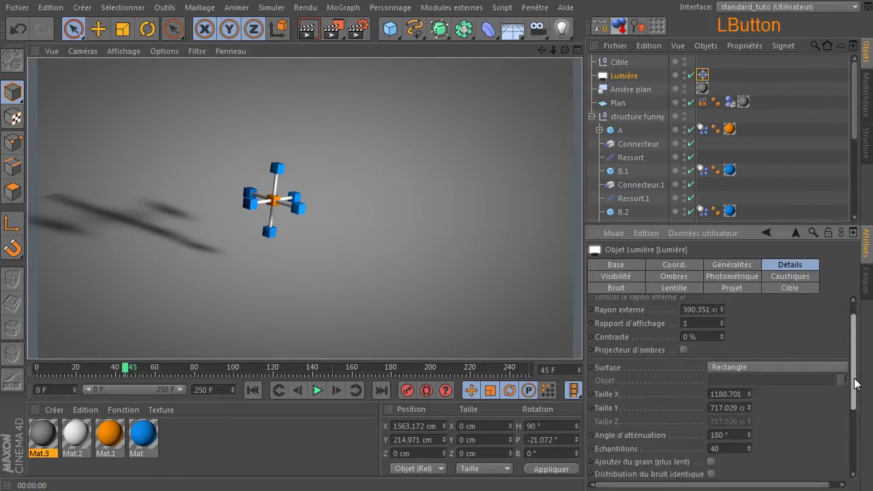
click(773, 403)
click(771, 416)
click(771, 401)
click(769, 415)
click(769, 403)
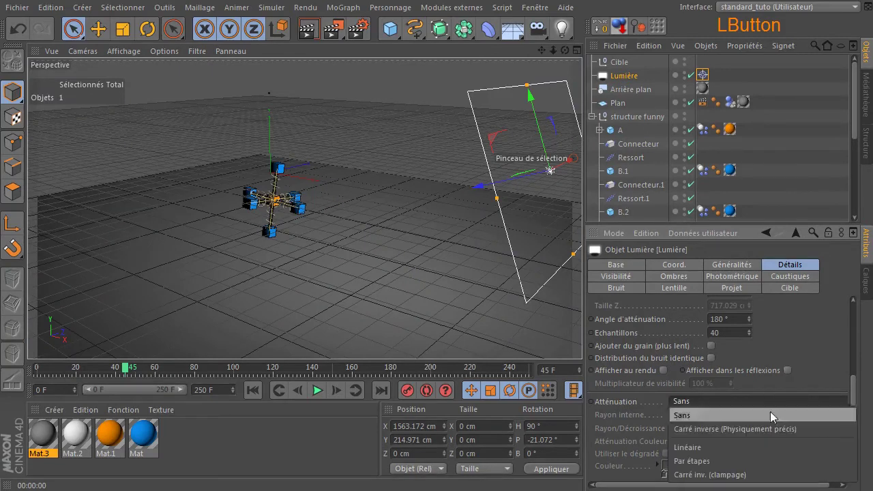
click(770, 446)
click(308, 30)
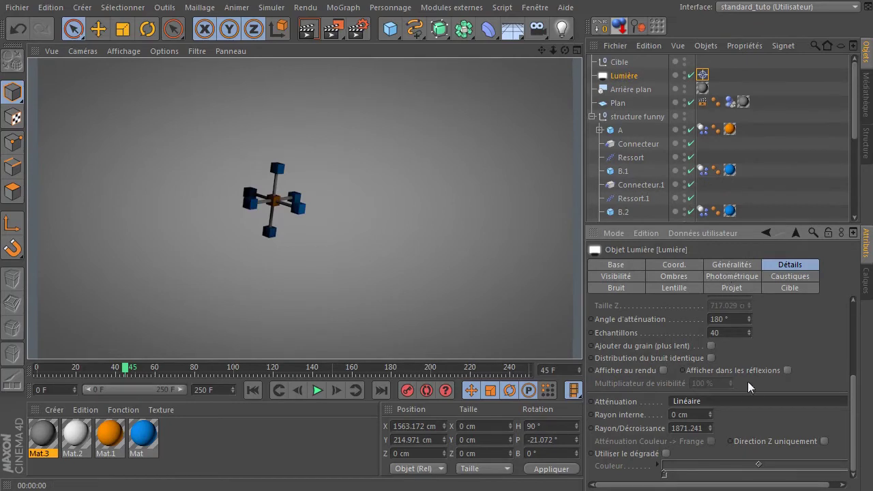
Enlarge the light's attenuation radius to about 2756 cm so it reaches past the structure, and render the view.
click(481, 168)
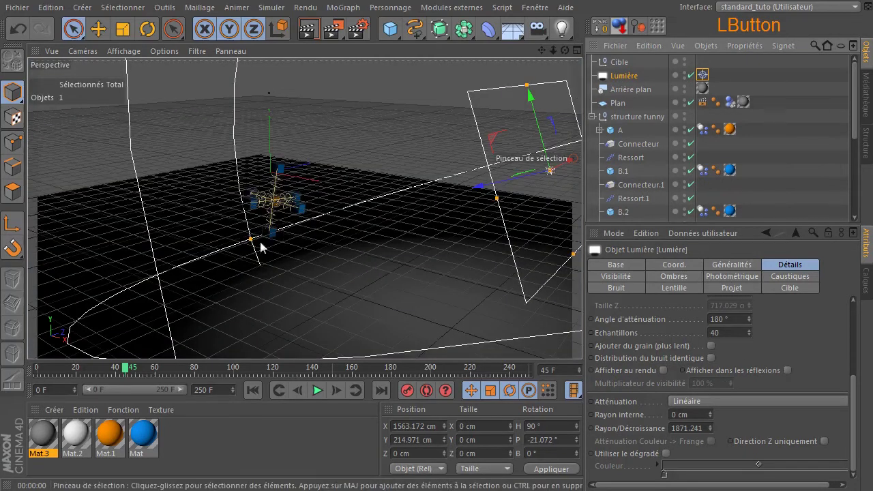
drag(251, 241, 175, 255)
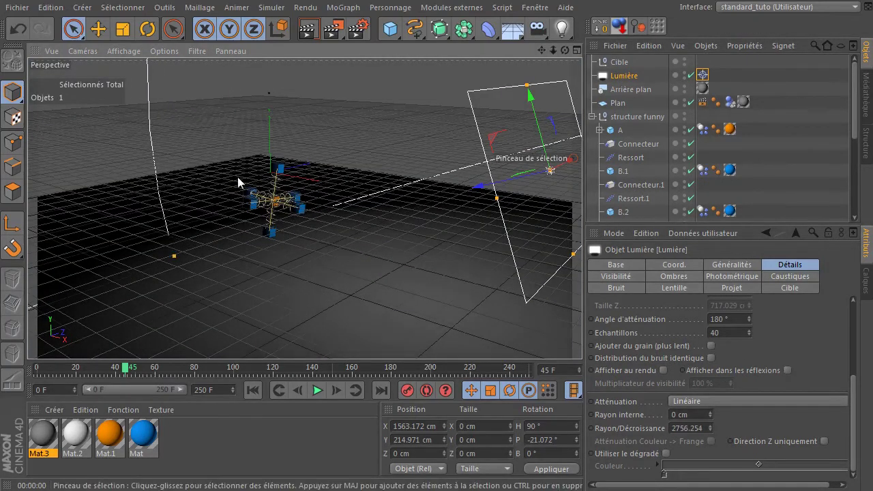
click(308, 28)
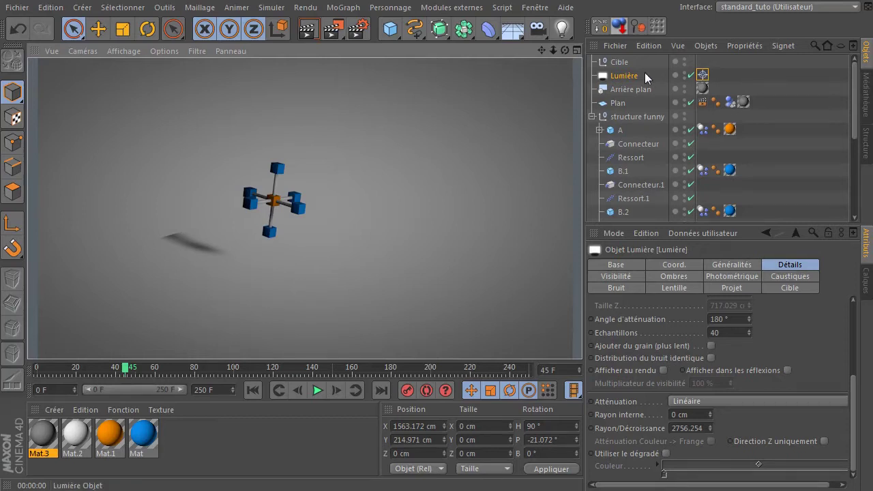
Set the light's attenuation to Carré inverse (Physiquement précis) and render the view.
click(626, 75)
click(708, 404)
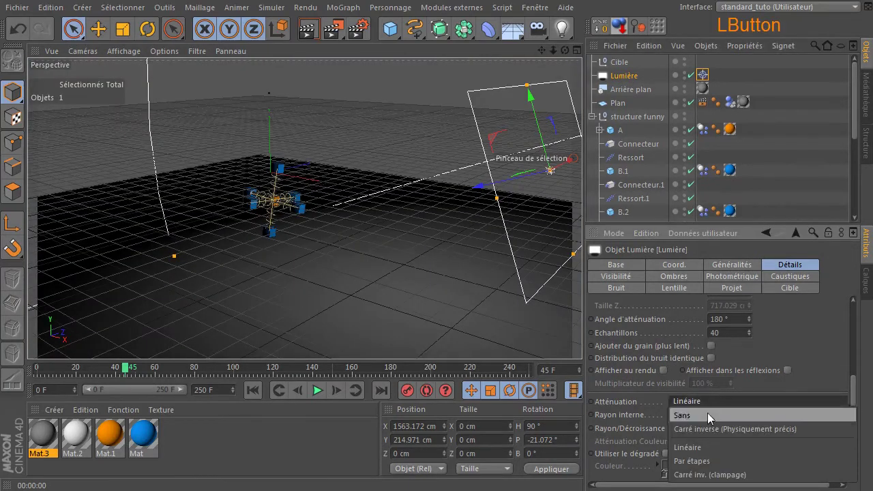
click(708, 427)
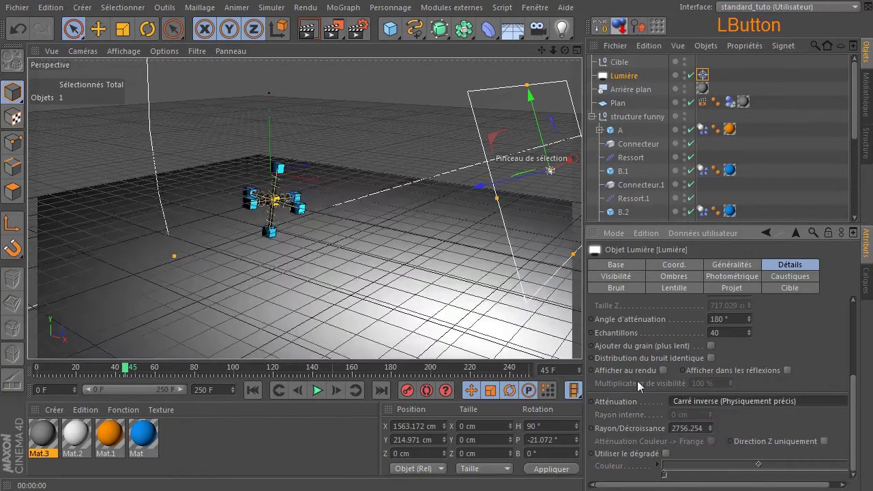
click(310, 31)
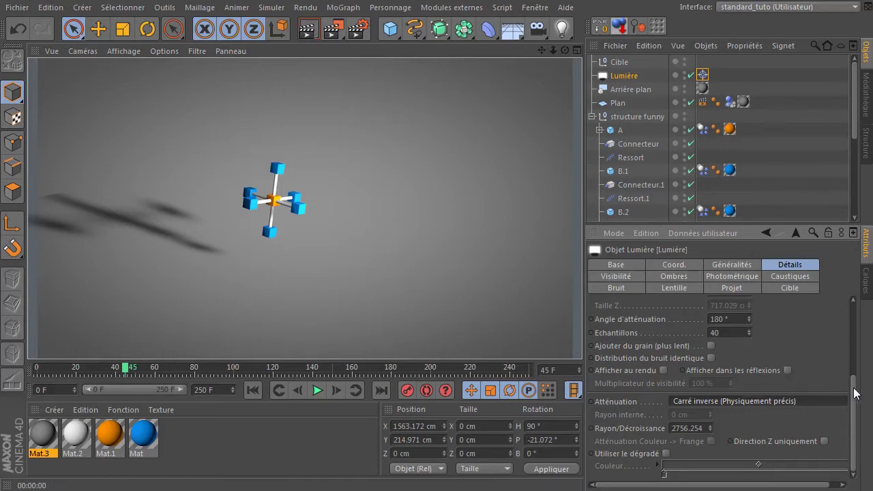
drag(854, 393, 853, 416)
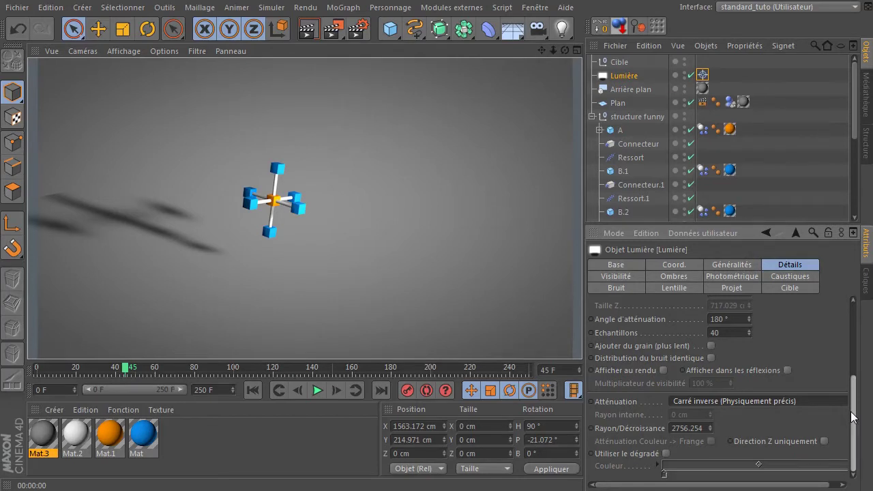
Raise the light to about X 1387 cm, Y 673 cm, and reduce its attenuation radius to about 1914 cm.
click(605, 74)
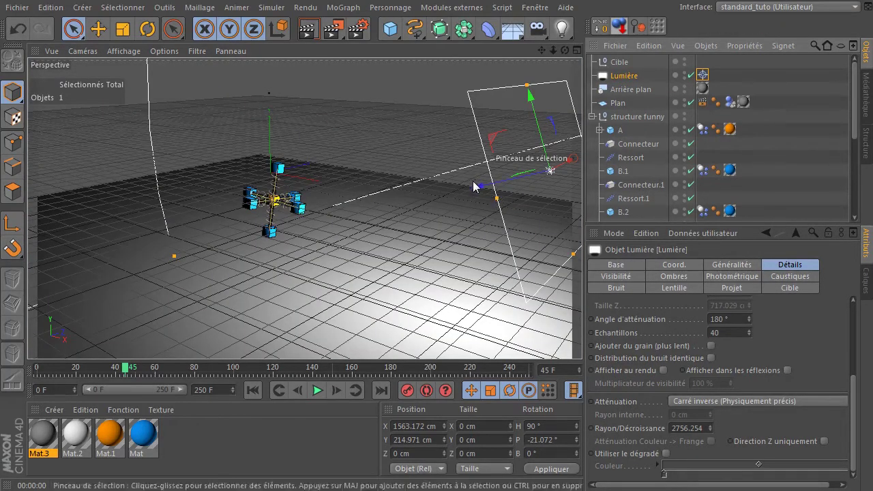
drag(528, 97, 508, 177)
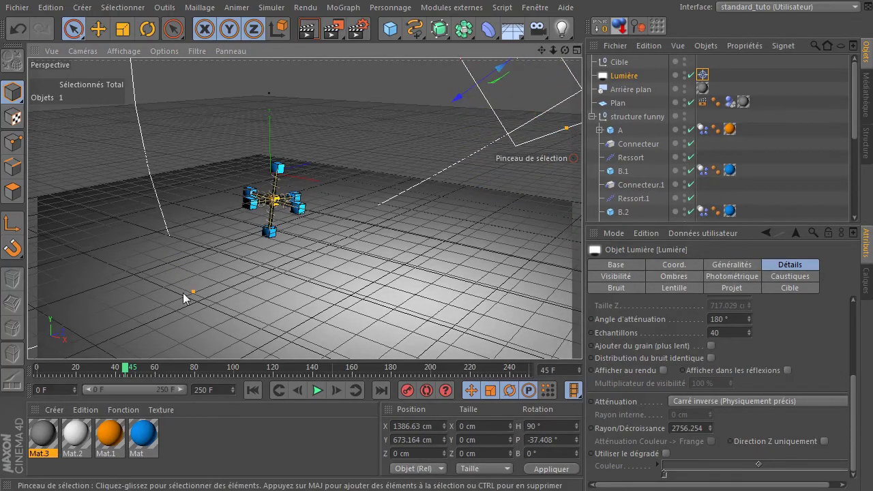
drag(193, 292, 257, 244)
Render the view at the current frame and again at the first frame of the animation.
click(308, 29)
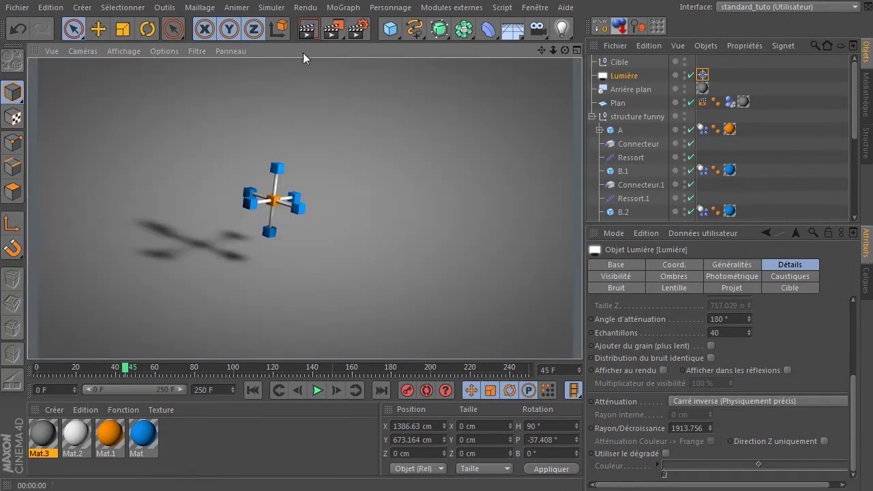
click(253, 389)
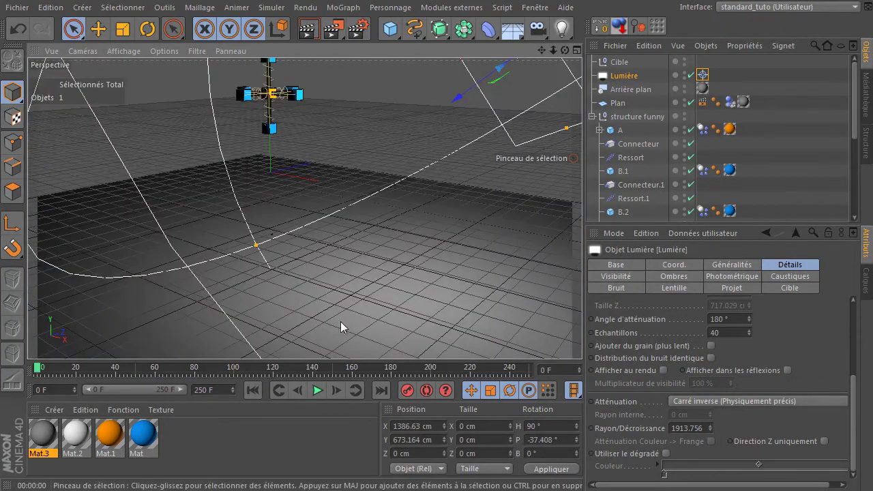
click(307, 28)
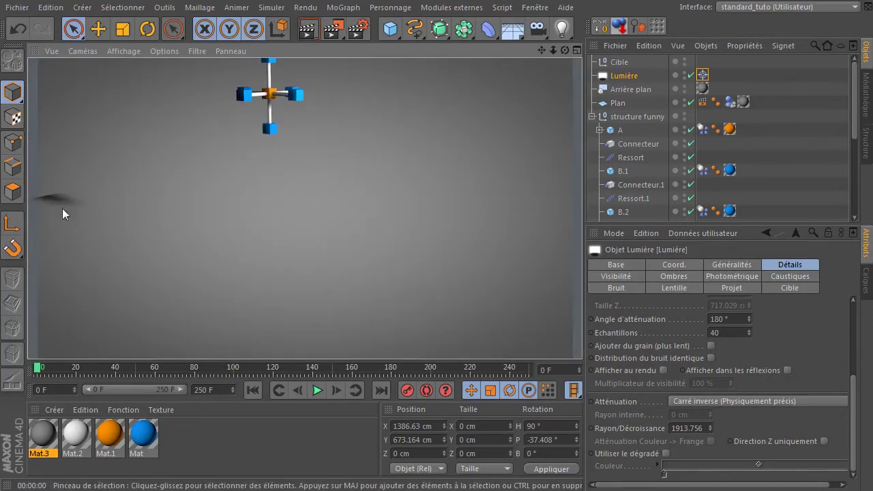
Add a Sol floor object below Lumière in the hierarchy, and move the Plan's material and dynamics body tags onto it.
drag(512, 29, 590, 47)
click(615, 65)
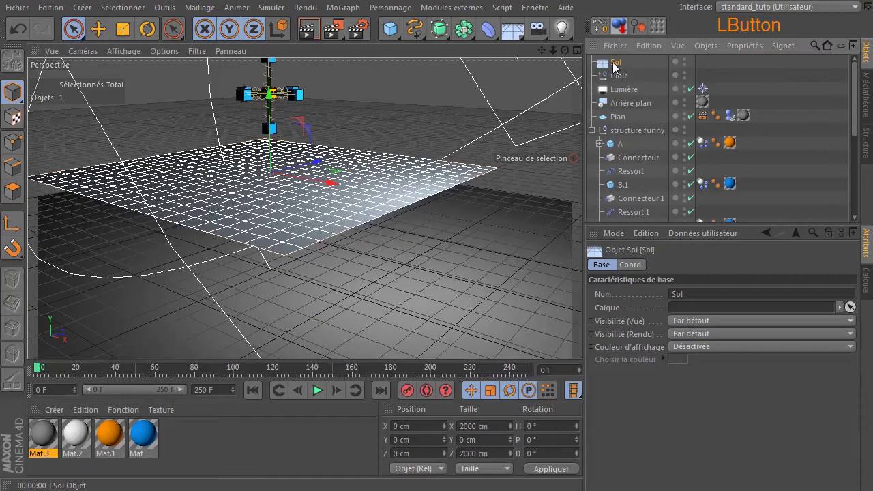
drag(625, 90, 620, 97)
mouse_move(744, 117)
mouse_down()
mouse_move(707, 103)
mouse_move(707, 89)
mouse_move(724, 106)
mouse_move(716, 89)
mouse_up()
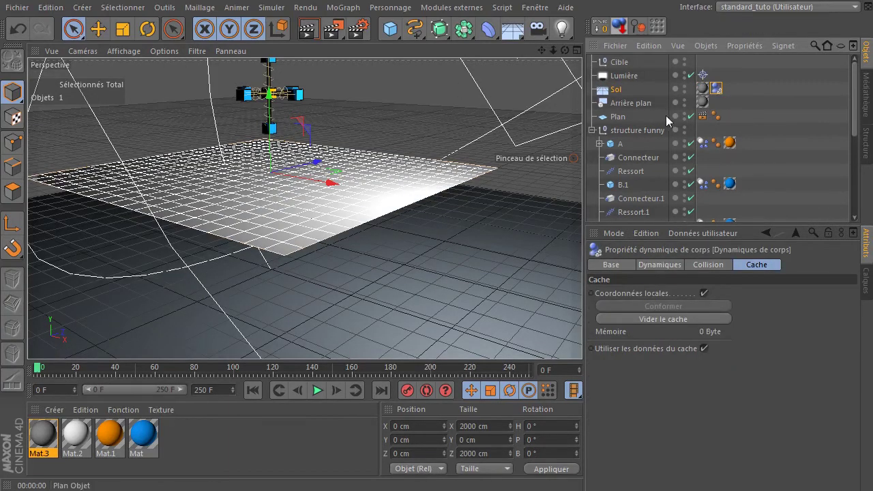
Hide the Plan in the view and in renders, lower the Sol to about Y -608 cm, and render the view.
click(684, 115)
click(684, 120)
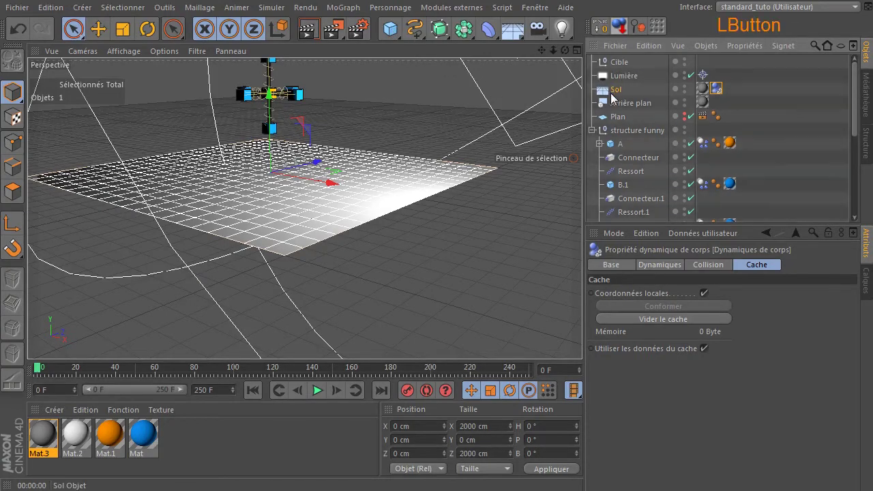
click(611, 91)
drag(270, 106, 296, 196)
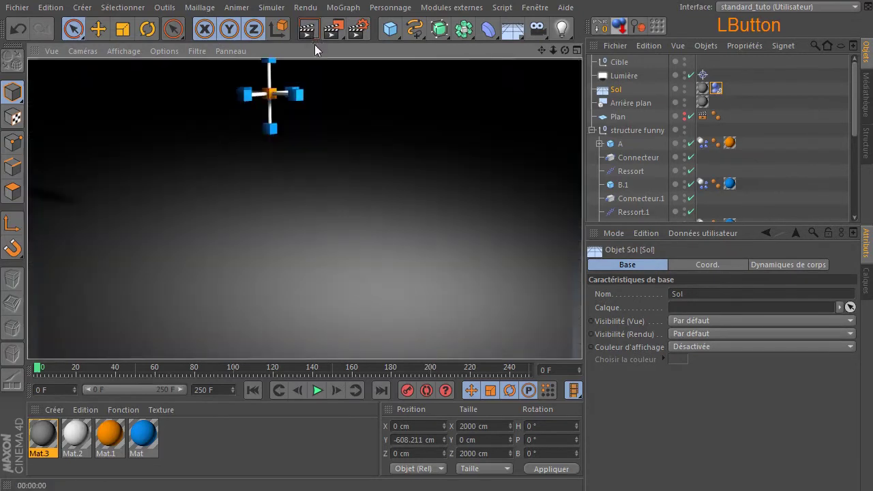
click(308, 29)
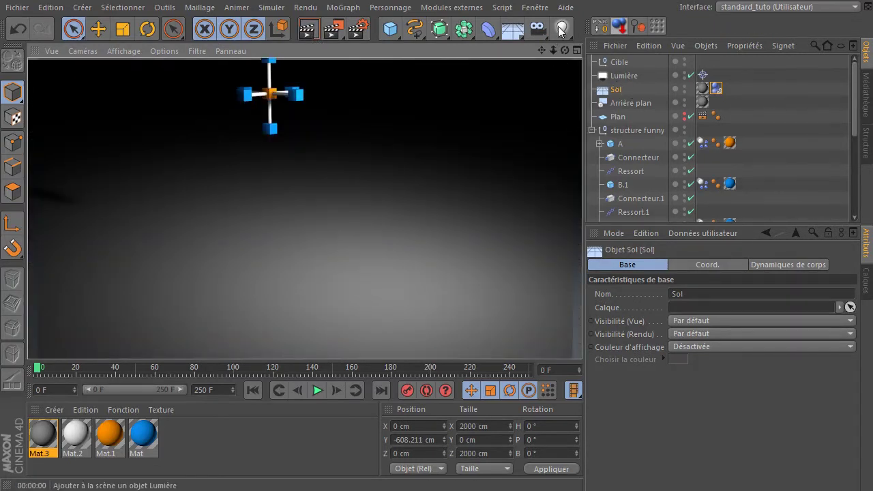
Add an Omni light with Eclairage ambiant enabled and an intensity of 57 %, and render the view.
drag(563, 32, 622, 47)
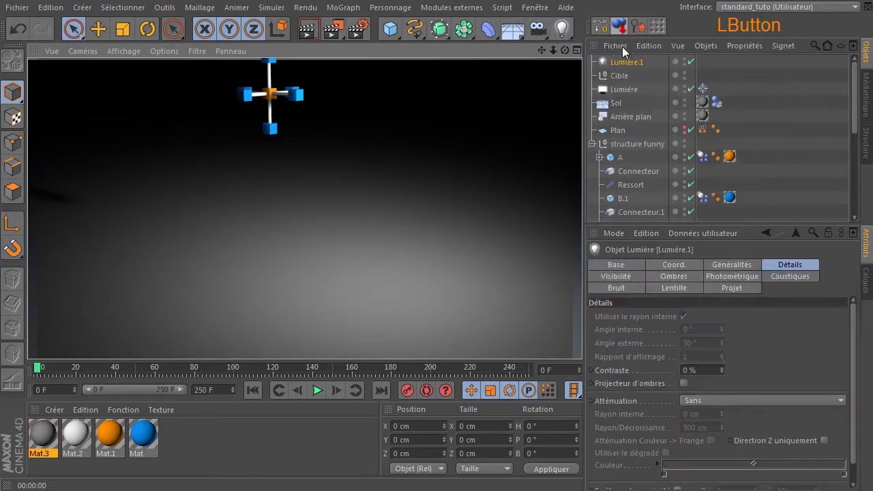
click(731, 264)
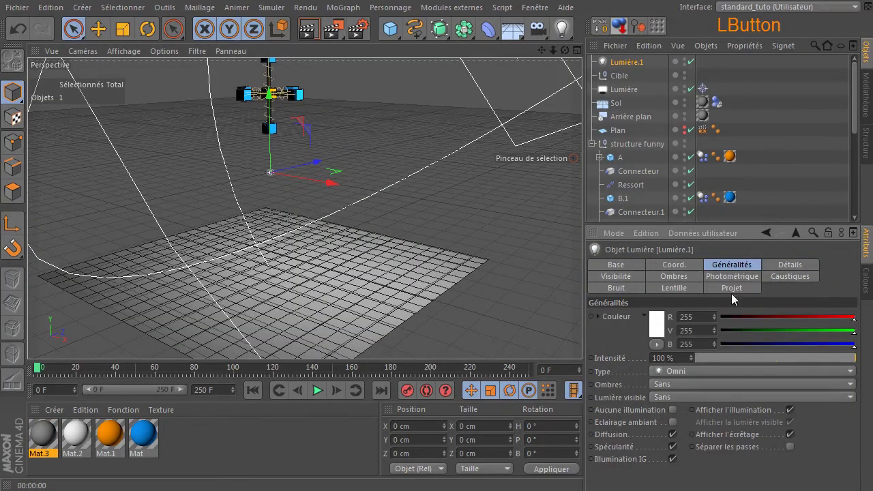
click(673, 423)
drag(803, 360, 785, 355)
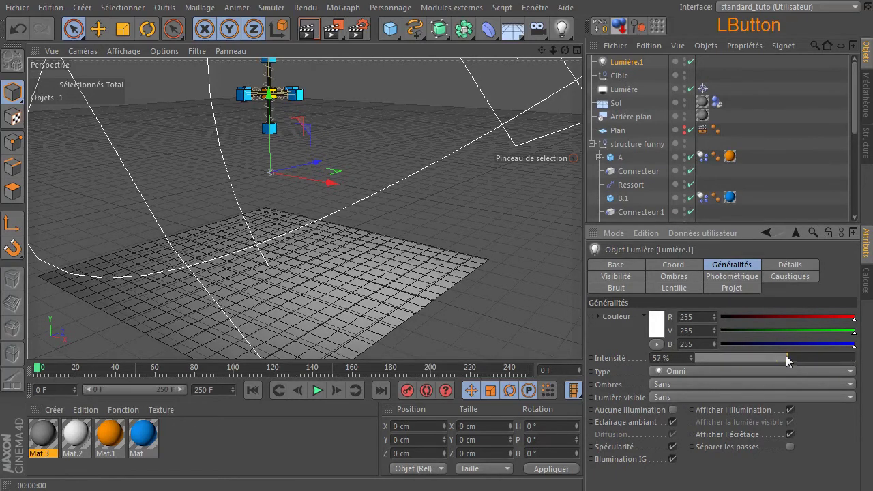
click(309, 28)
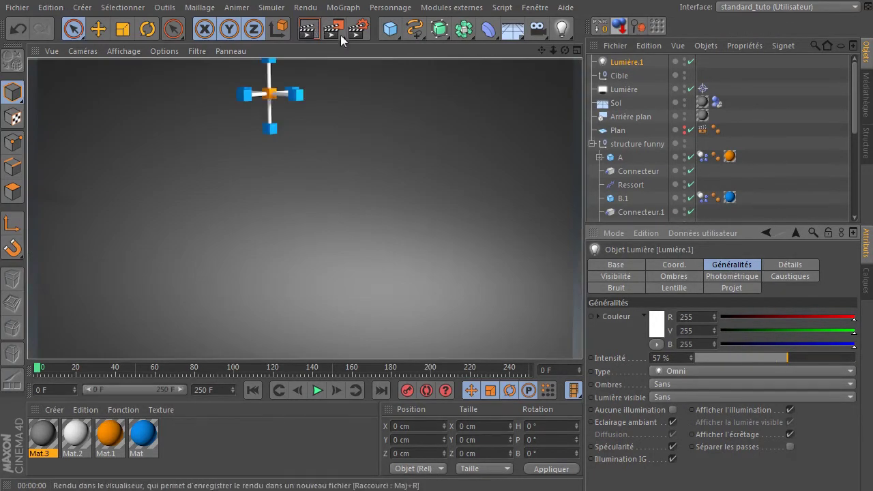
Play the fall simulation, rendering the view around frames 23 and 32, and play on to about frame 92.
click(317, 395)
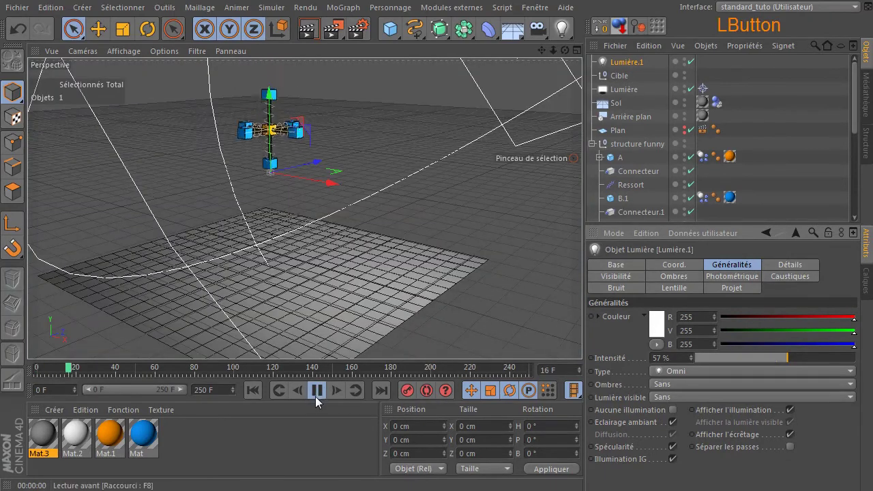
click(309, 29)
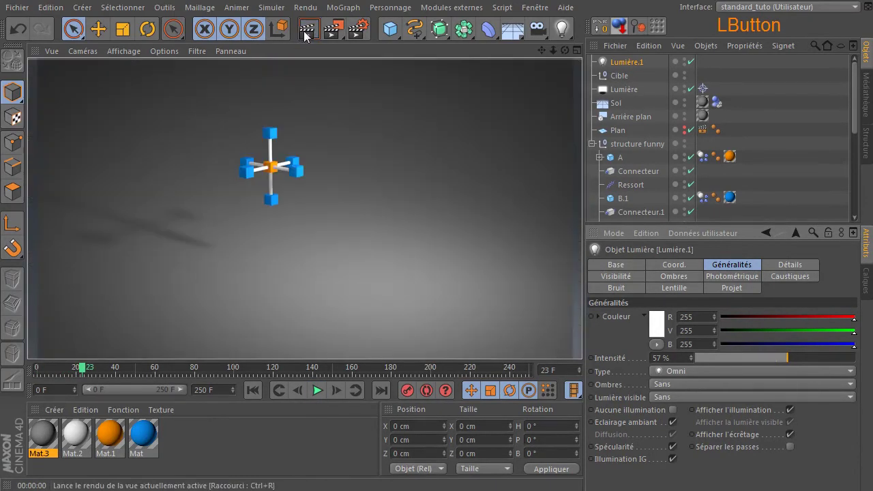
click(318, 390)
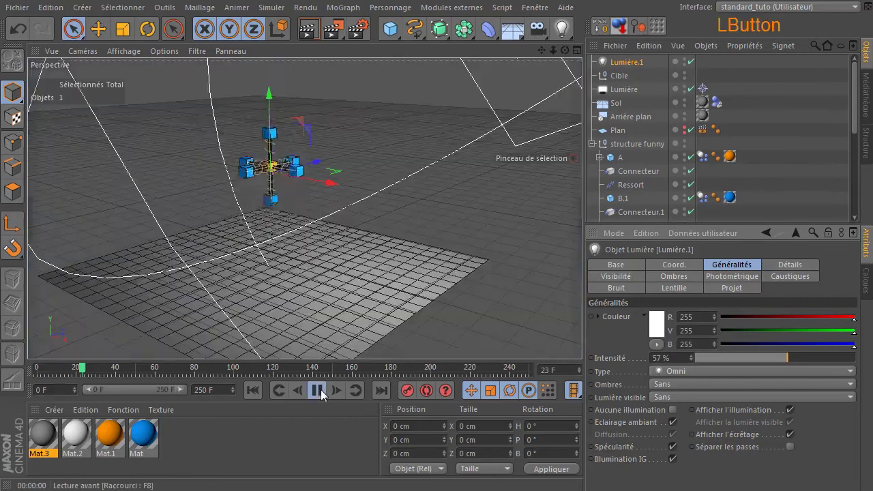
click(308, 28)
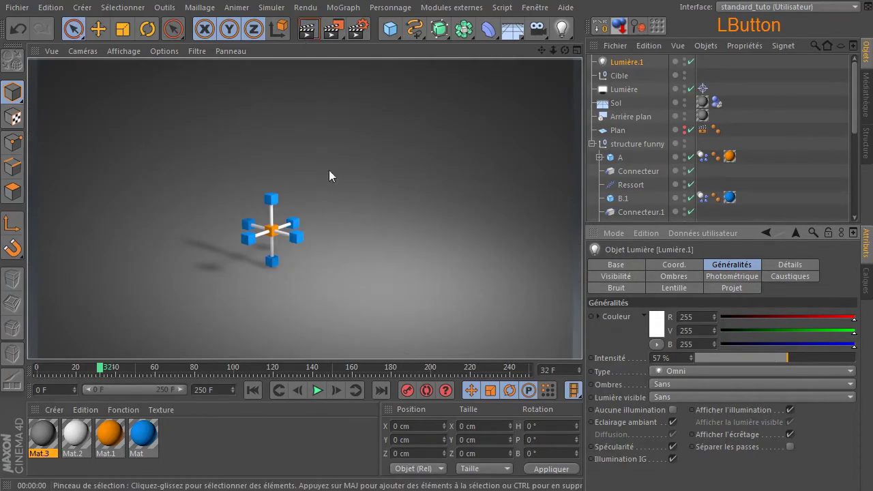
click(317, 390)
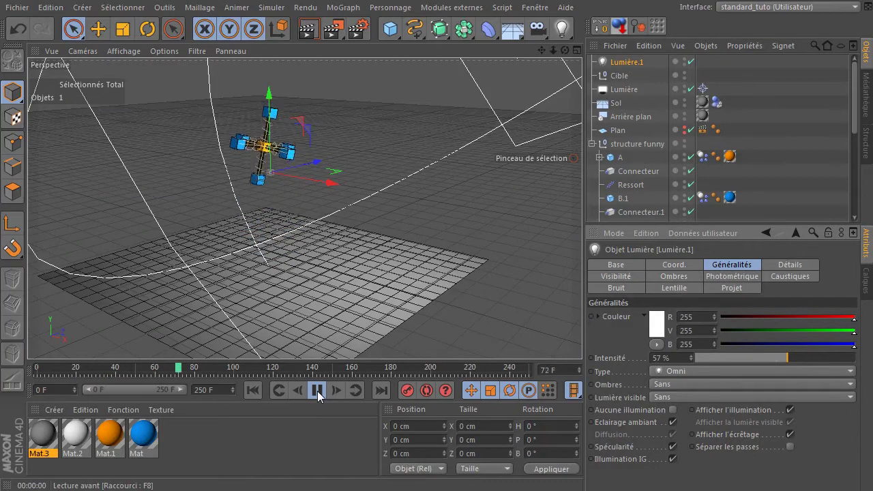
click(317, 390)
Return the animation to the first frame and reframe the view closer around the structure and the floor.
drag(565, 51, 593, 50)
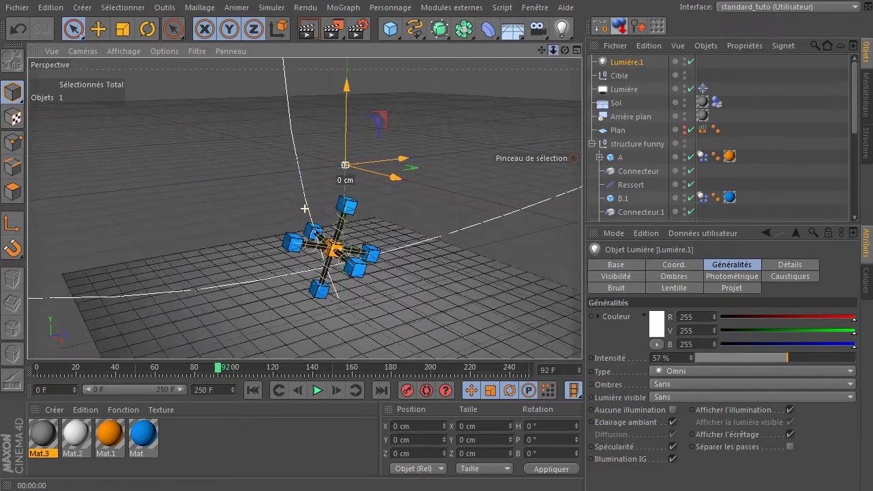
click(252, 390)
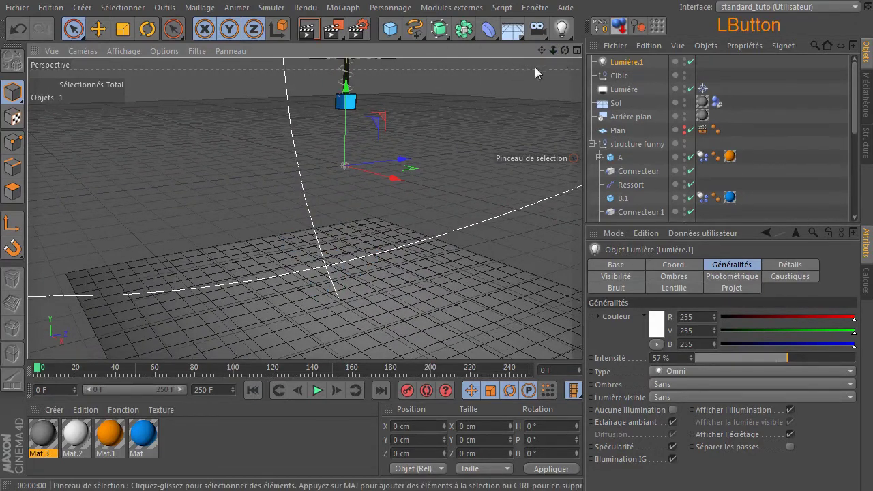
drag(543, 50, 521, 78)
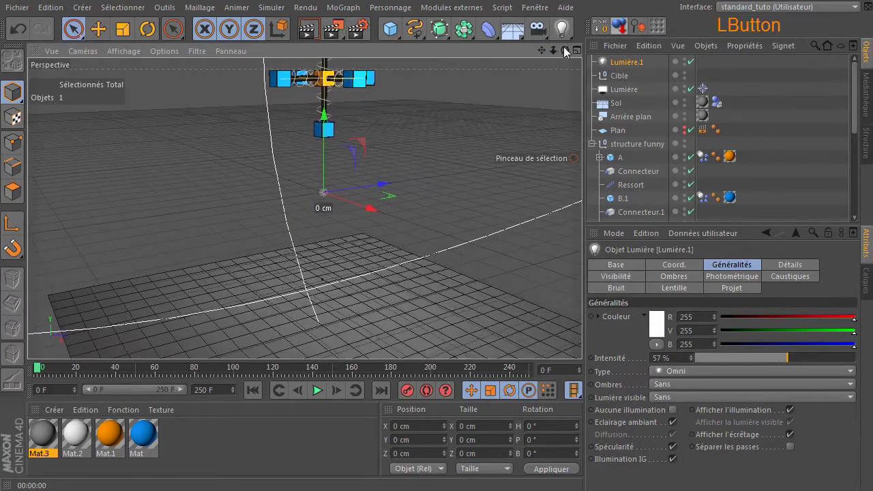
drag(555, 51, 521, 51)
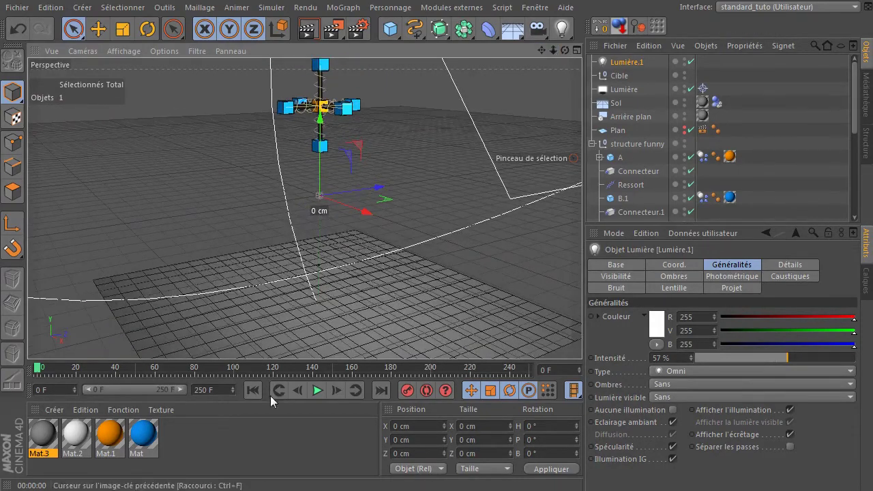
drag(543, 51, 537, 60)
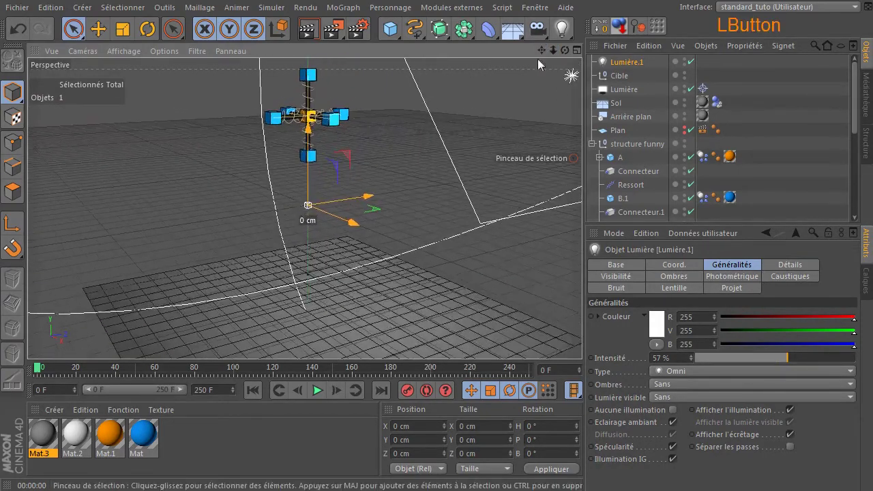
Play the simulation, set the animation's end frame to 325, and extend the preview range to 325 F.
click(317, 390)
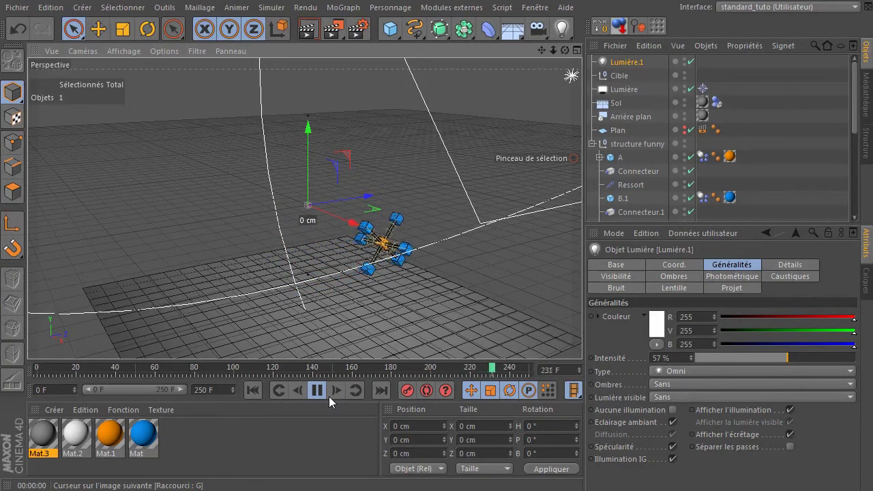
click(205, 390)
text(325)
key(Return)
drag(149, 392, 304, 397)
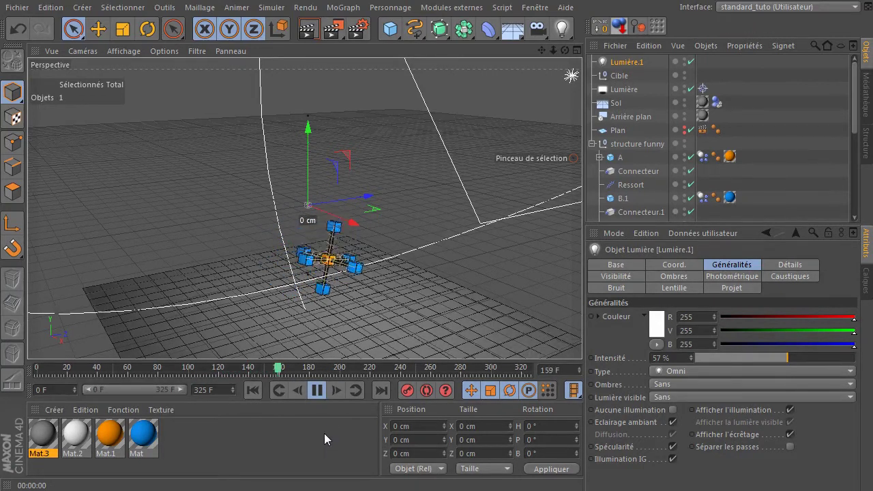
Stop the playback around frame 308, render the view, and return the animation to the first frame.
click(318, 399)
click(317, 33)
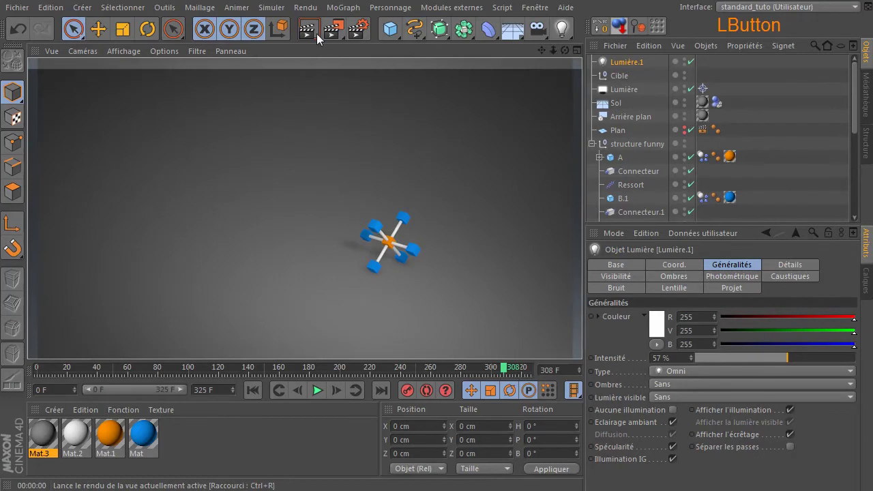
click(253, 389)
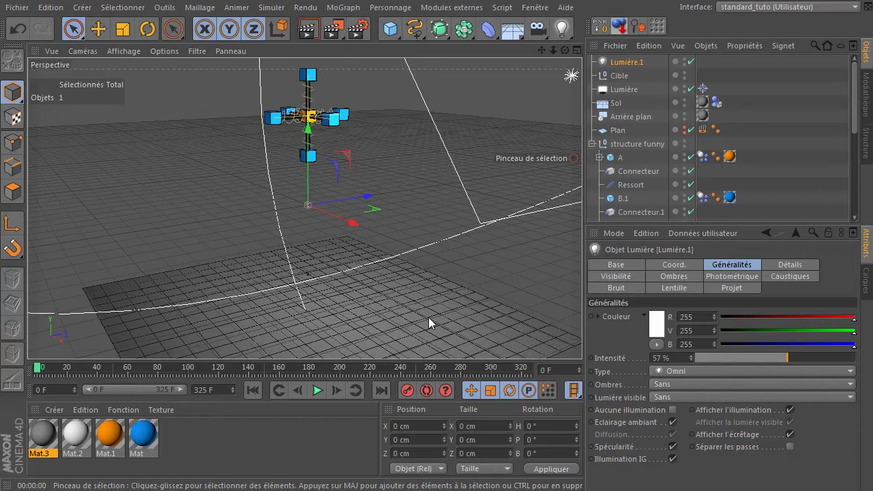
Delete the Plan object from the scene and render the view.
click(612, 129)
key(Delete)
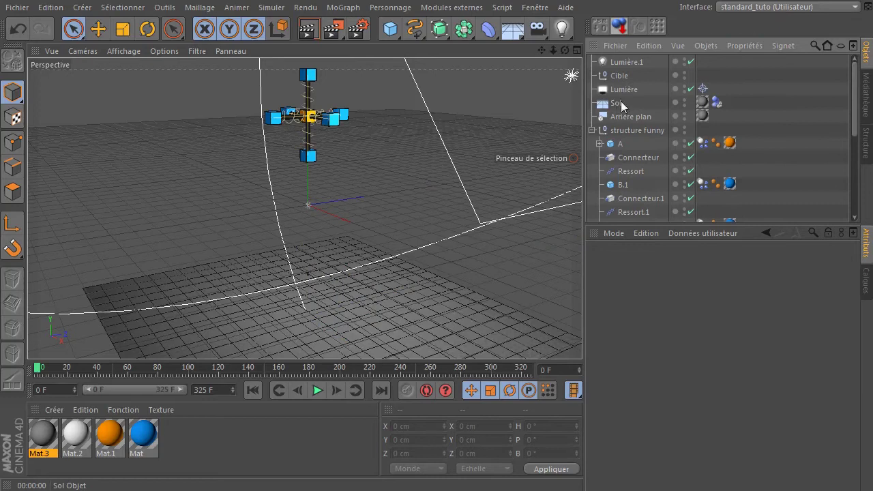
click(314, 26)
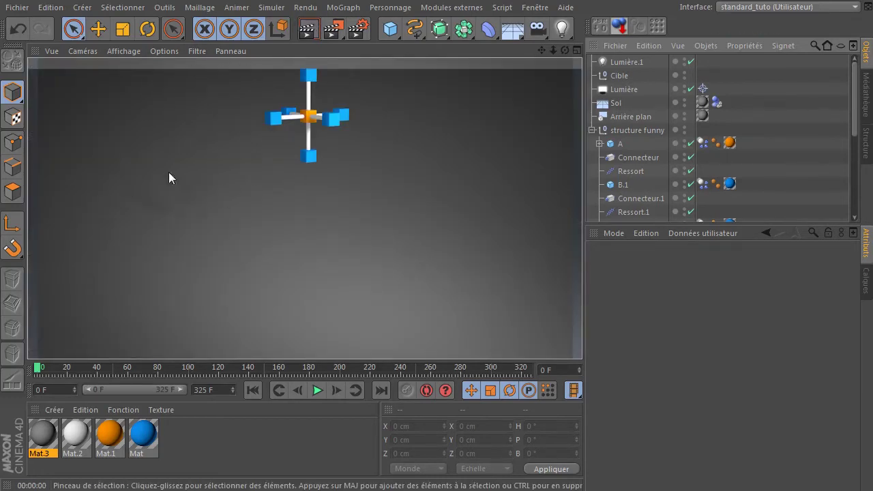
Examine the detail and attenuation settings of the area light Lumière, and render the view at the first frame.
click(624, 89)
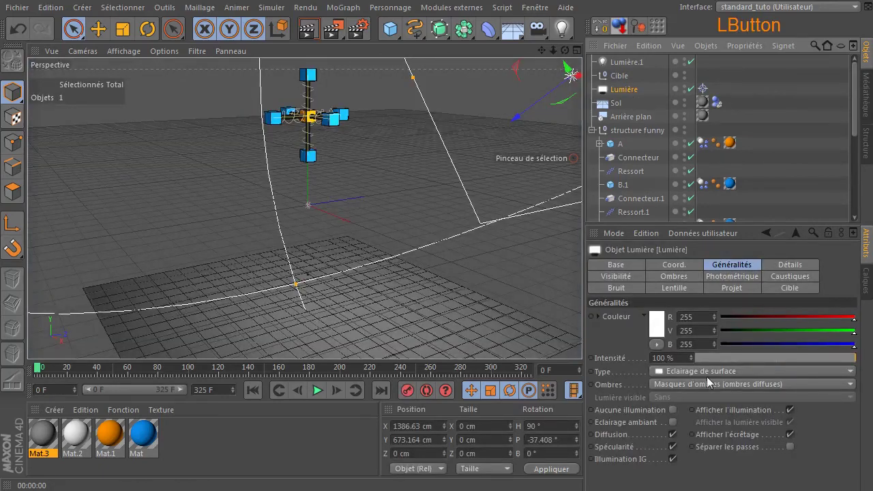
click(808, 266)
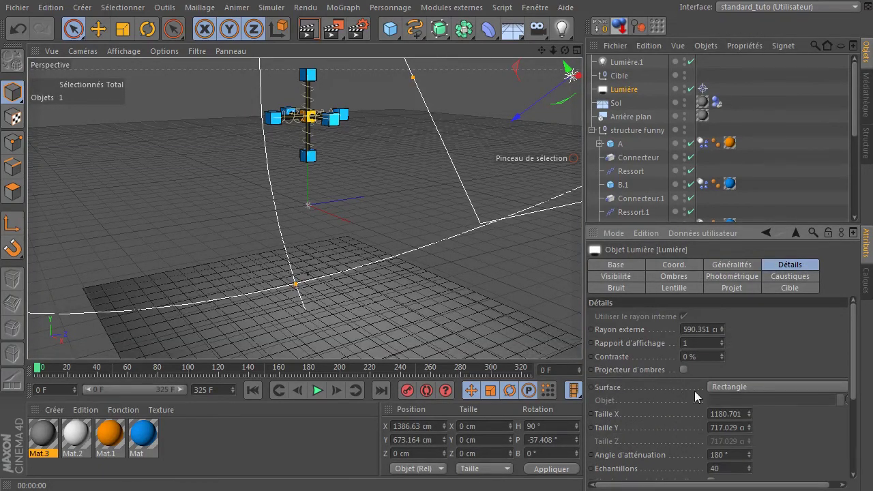
drag(854, 386, 856, 459)
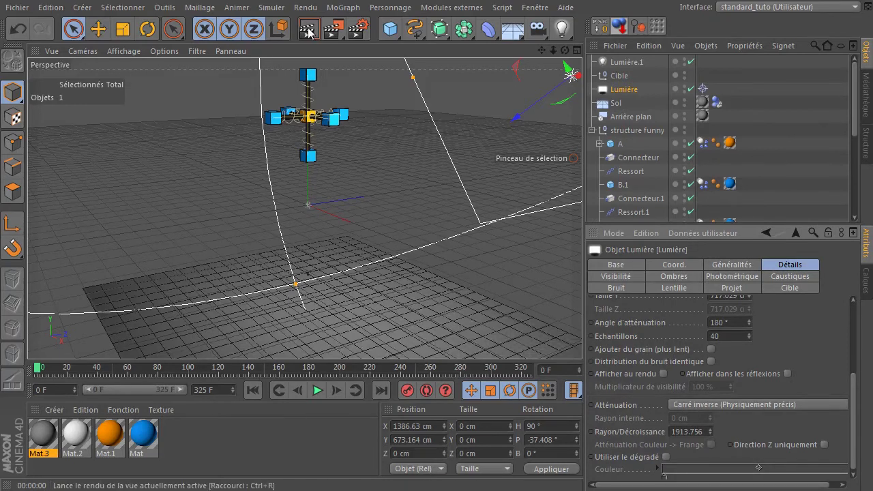
click(308, 30)
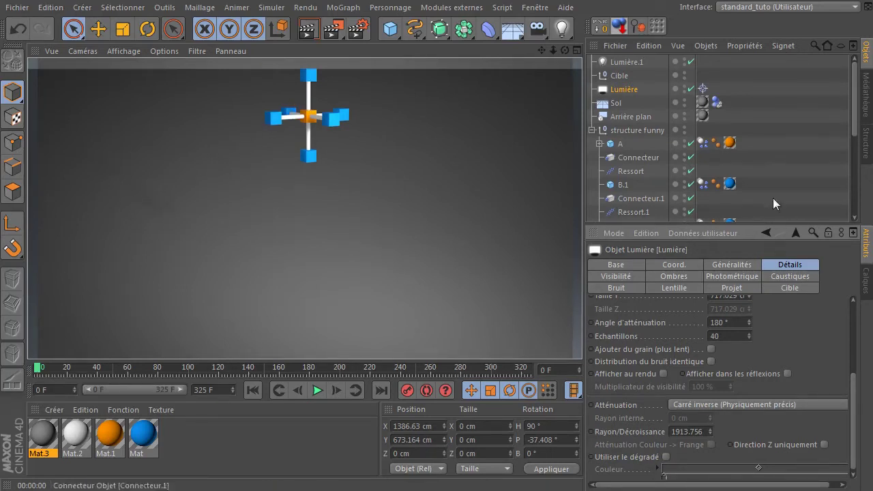
Try the attenuation of Lumière at Sans, and restore it to Carré inverse (Physiquement précis).
click(755, 406)
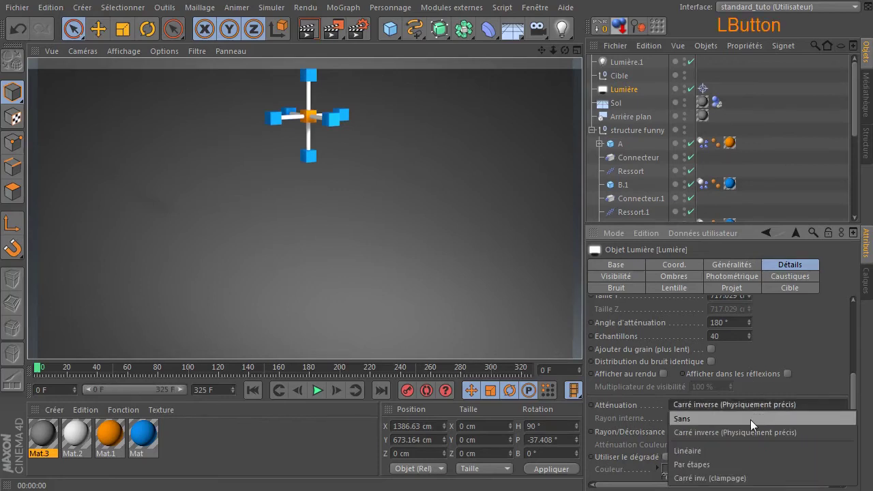
click(751, 418)
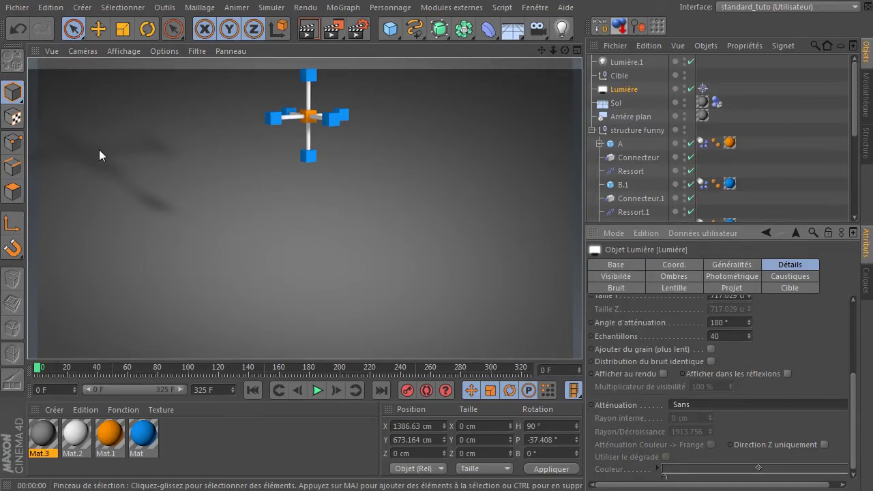
click(693, 404)
click(704, 432)
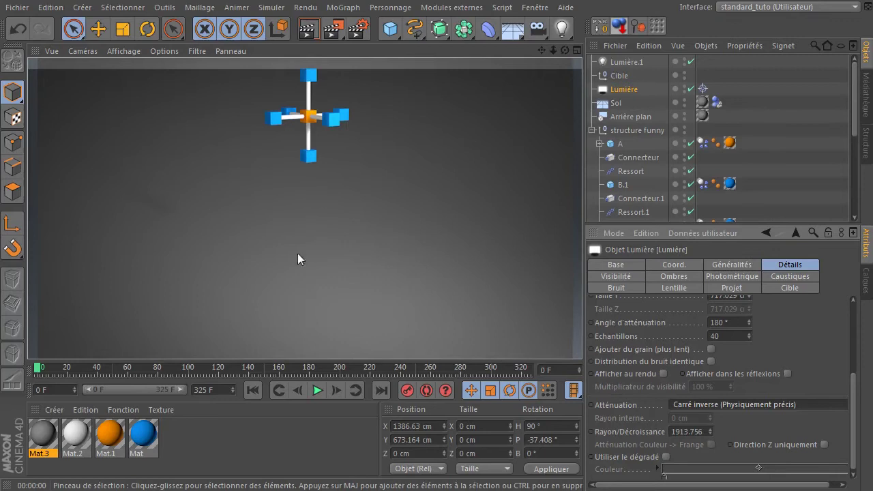
Play the fall simulation and render the view around frames 22 and 36 to check the shadows.
click(318, 391)
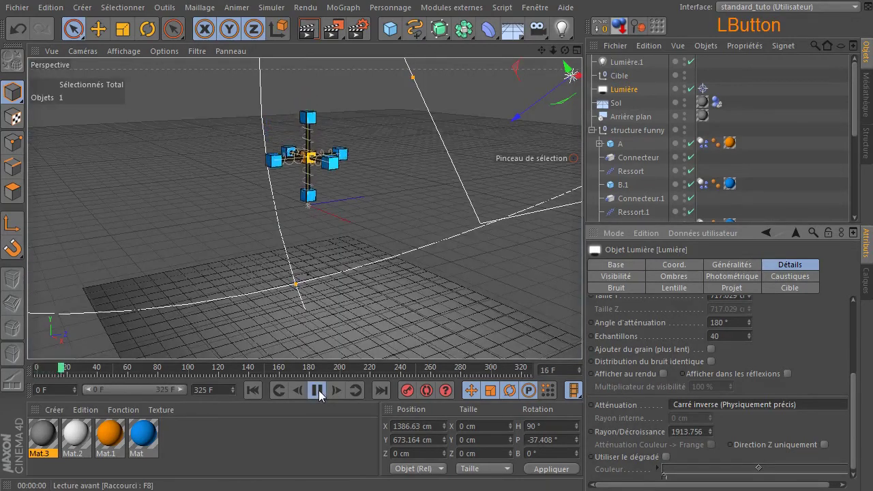
click(313, 27)
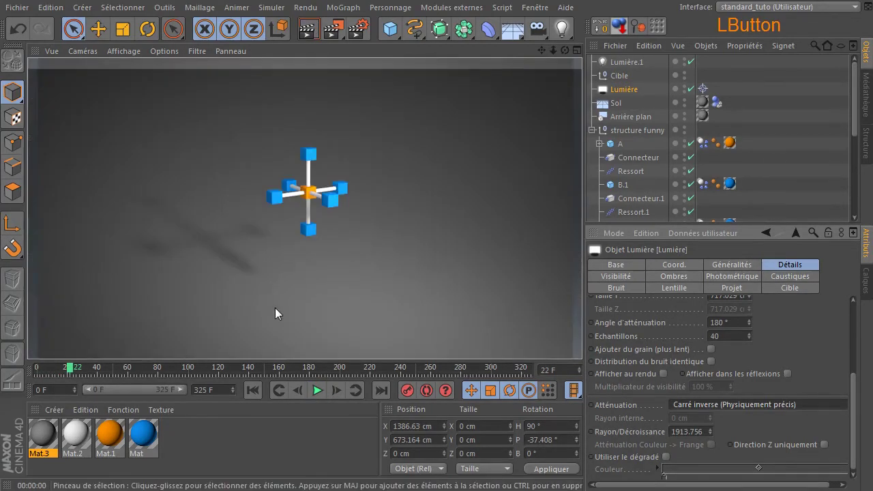
click(315, 391)
click(315, 391)
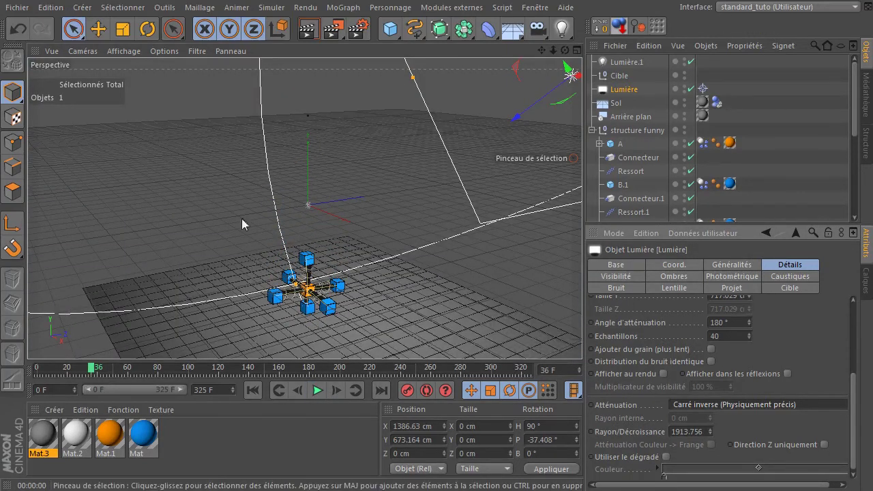
click(309, 29)
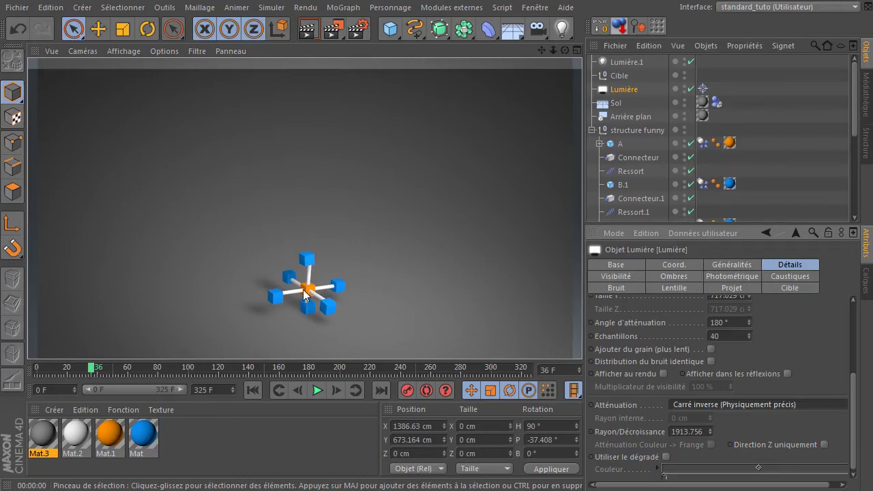
Play the simulation on to about frame 219, rewind it, and replay it from the start to about frame 204.
click(316, 391)
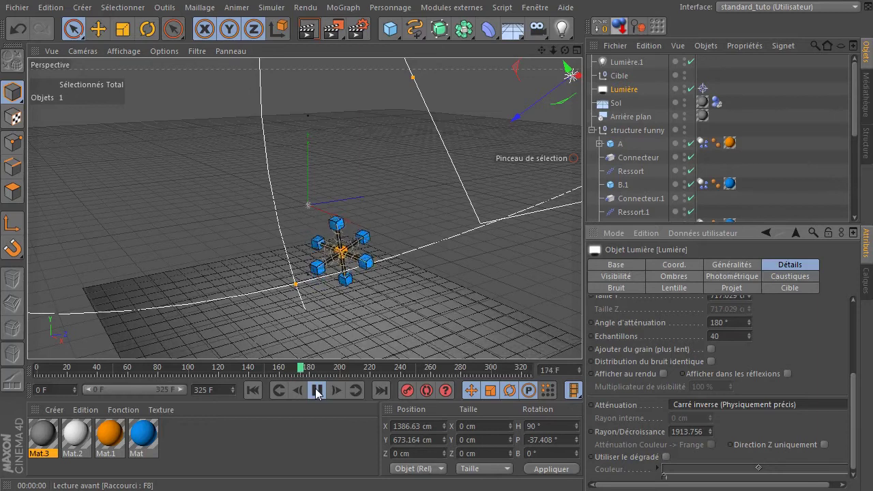
click(317, 391)
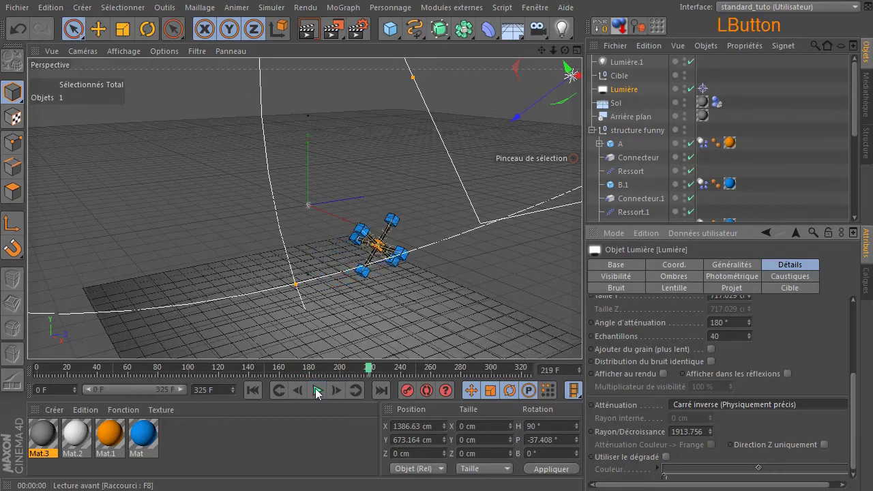
click(253, 390)
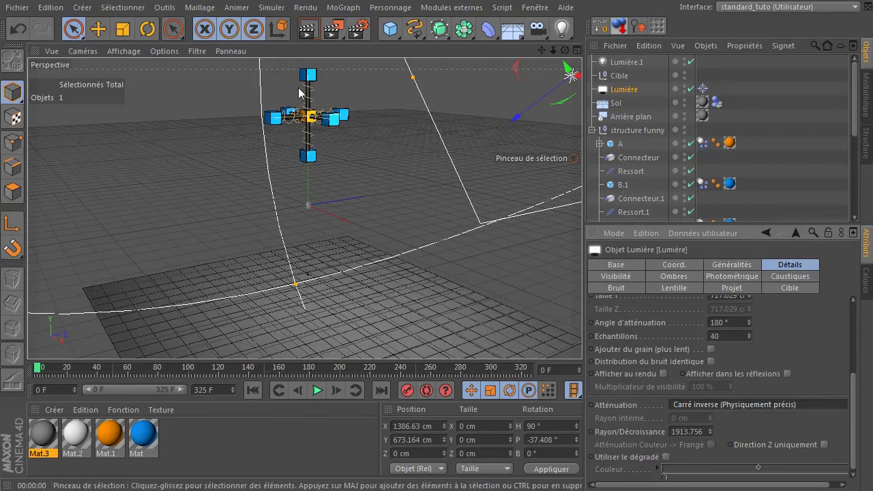
click(318, 391)
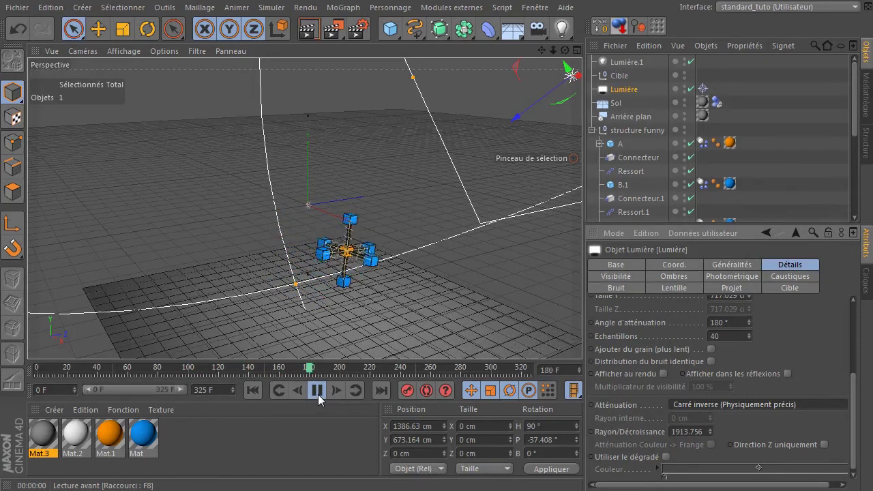
click(318, 391)
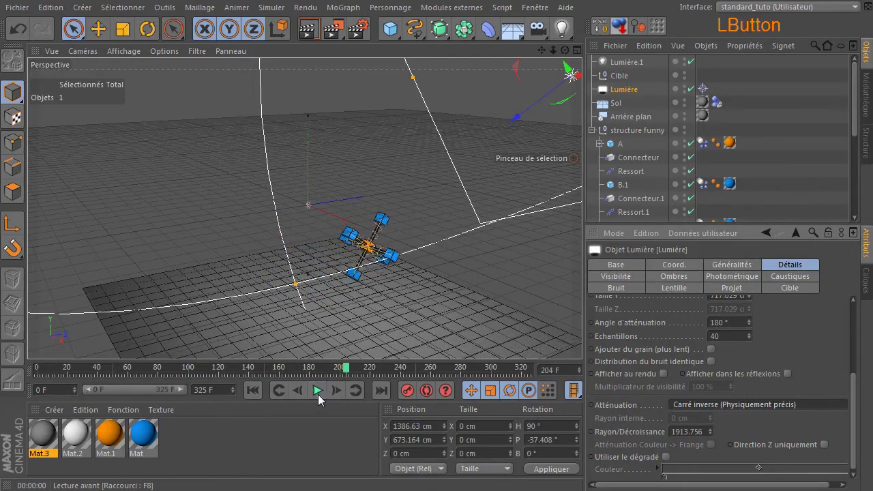
Return the animation to the first frame, collapse the structure funny hierarchy, and clear the object selection.
click(252, 390)
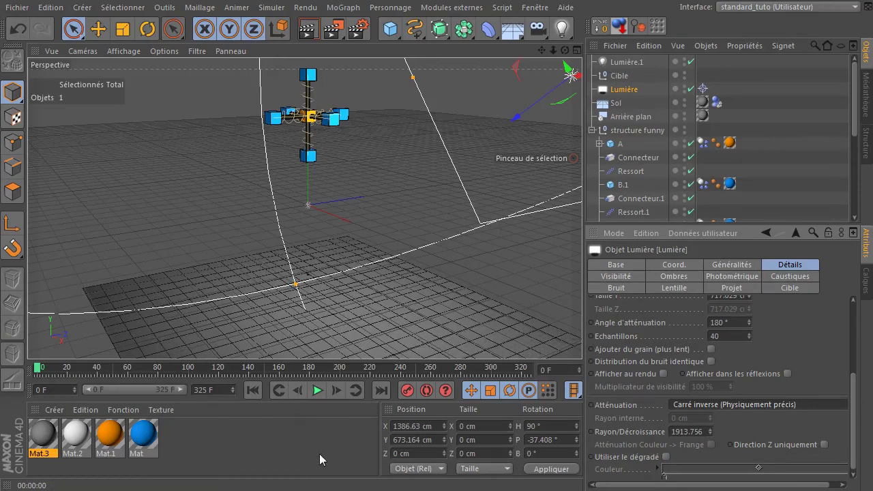
click(592, 130)
click(652, 159)
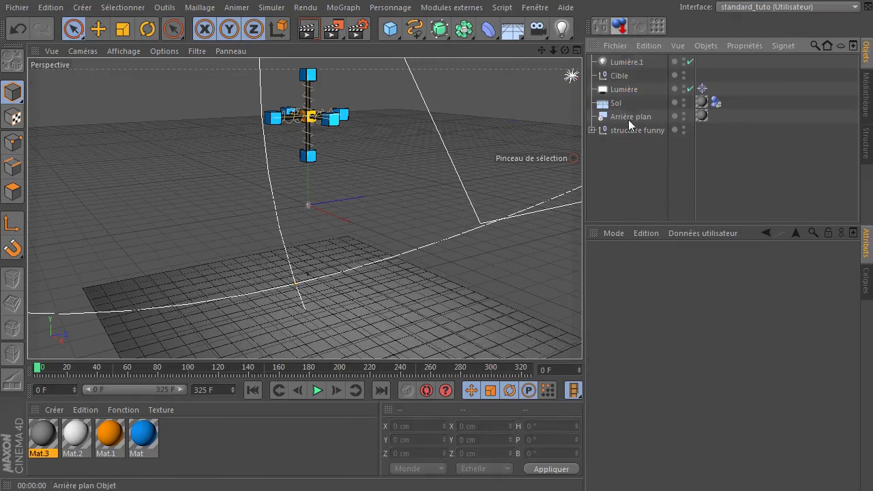